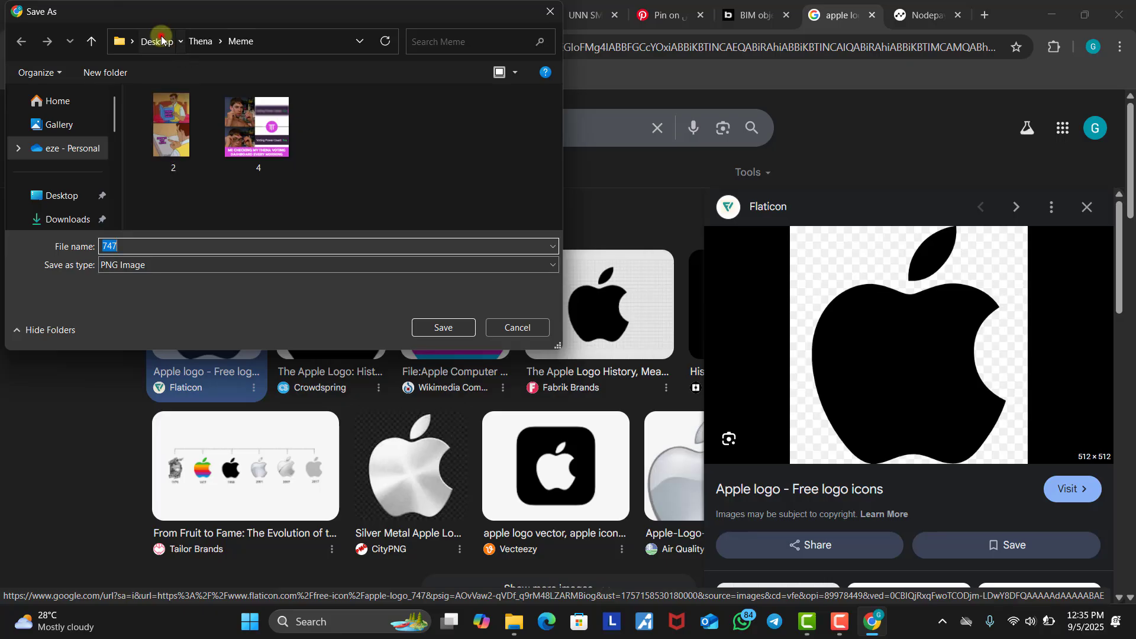
# Step: Save the black Apple logo image to the Desktop as a PNG named 1
pyautogui.click(156, 41)
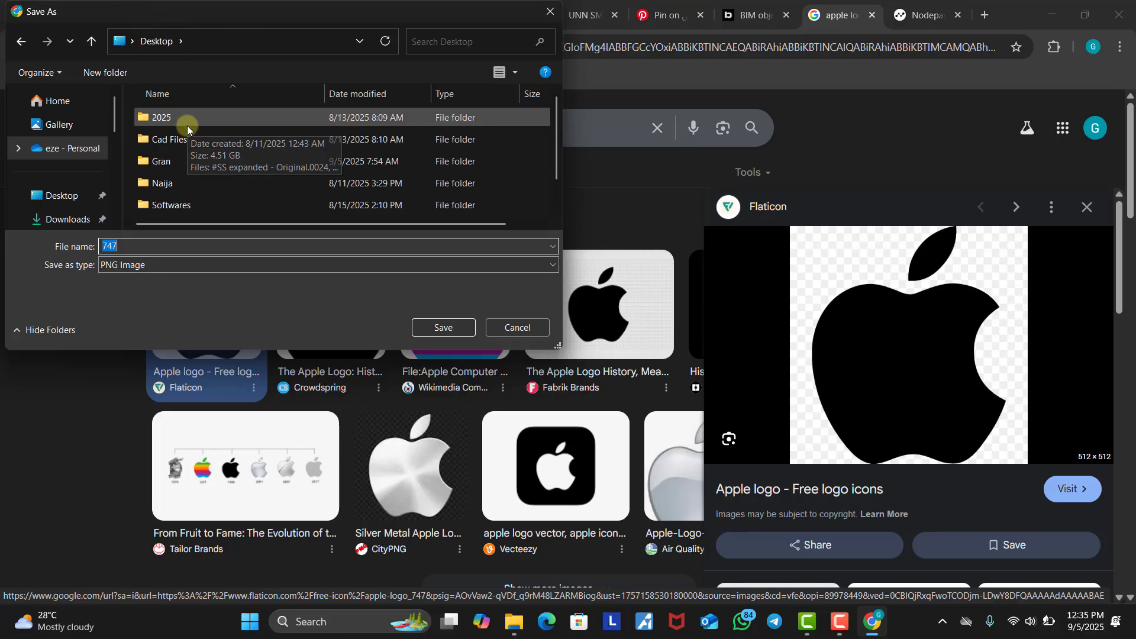
pyautogui.scroll(1, 187, 125)
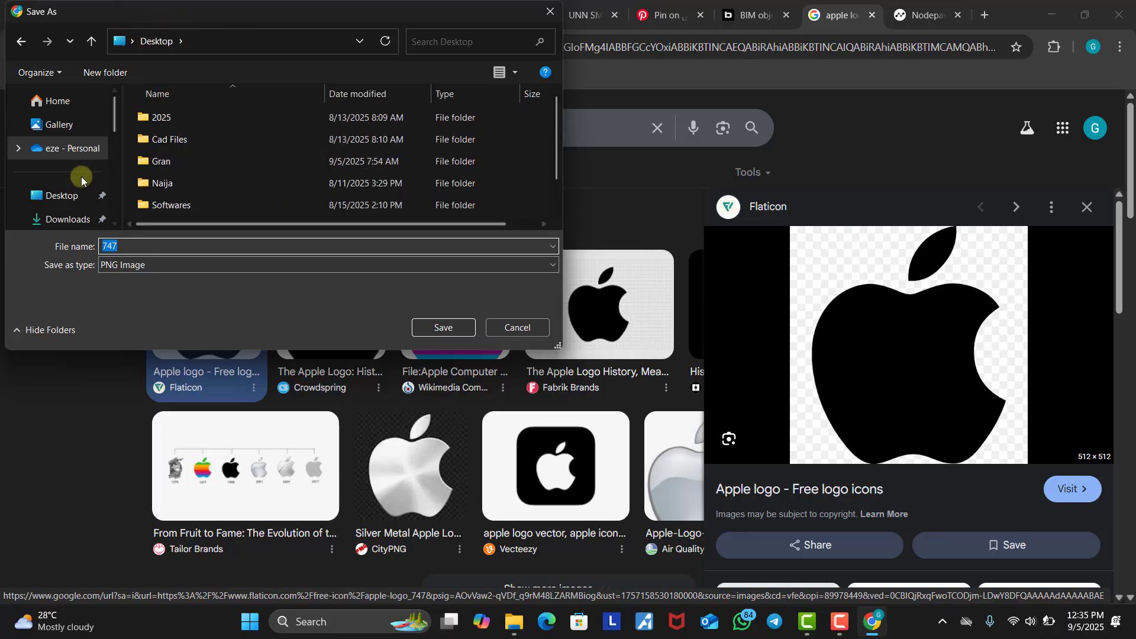
pyautogui.click(53, 194)
pyautogui.click(175, 241)
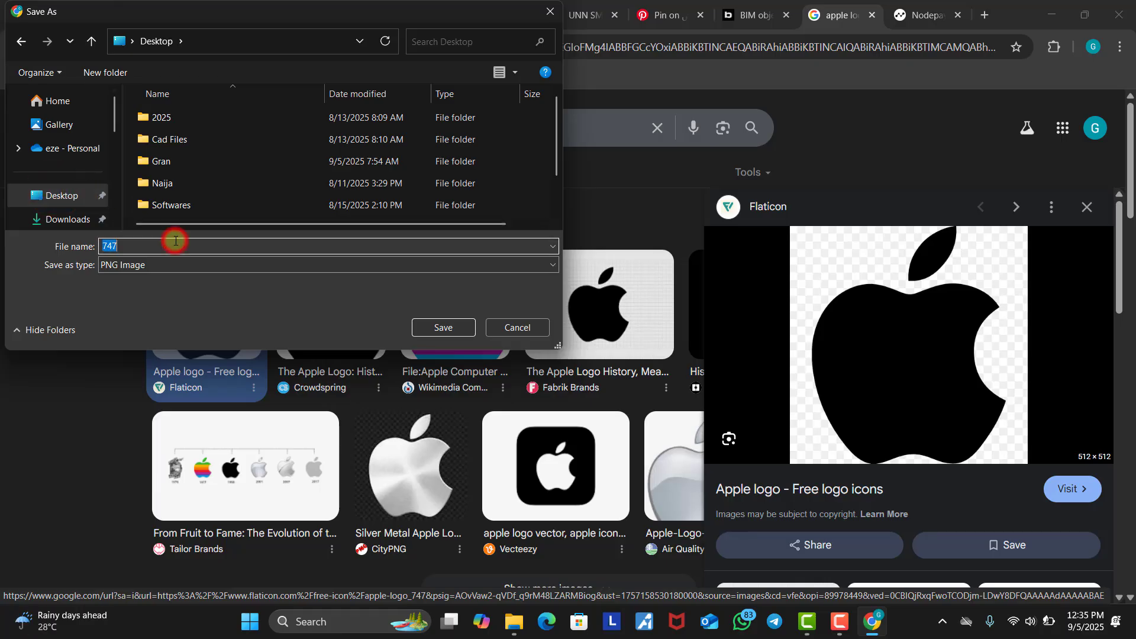
pyautogui.click(438, 328)
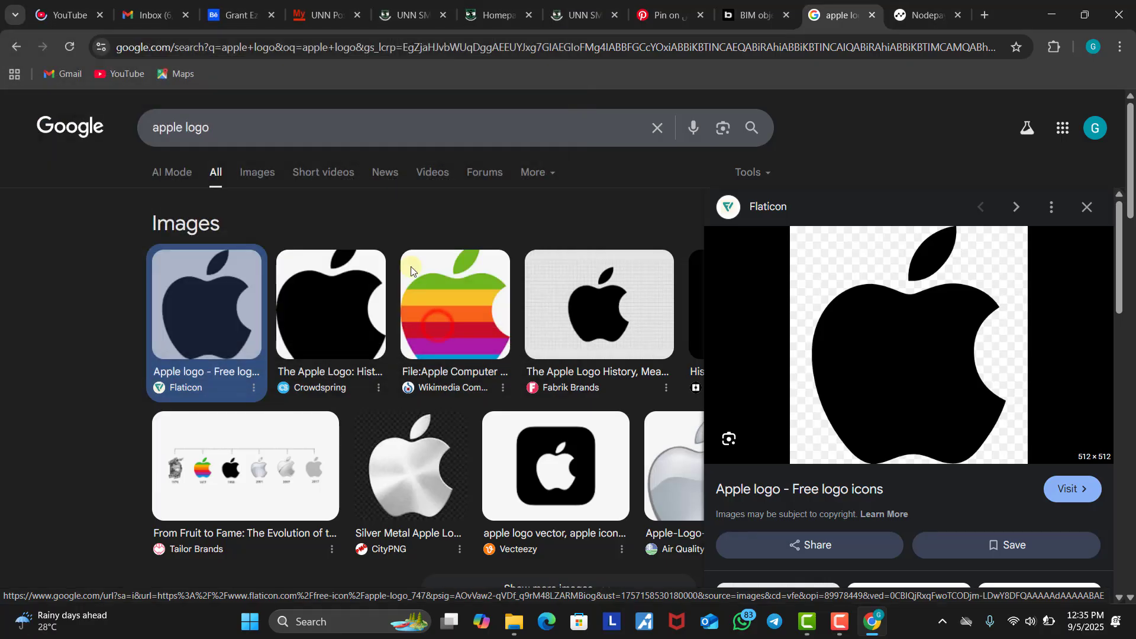
# Step: Change the Google search to "vans logo" and run it
pyautogui.click(235, 128)
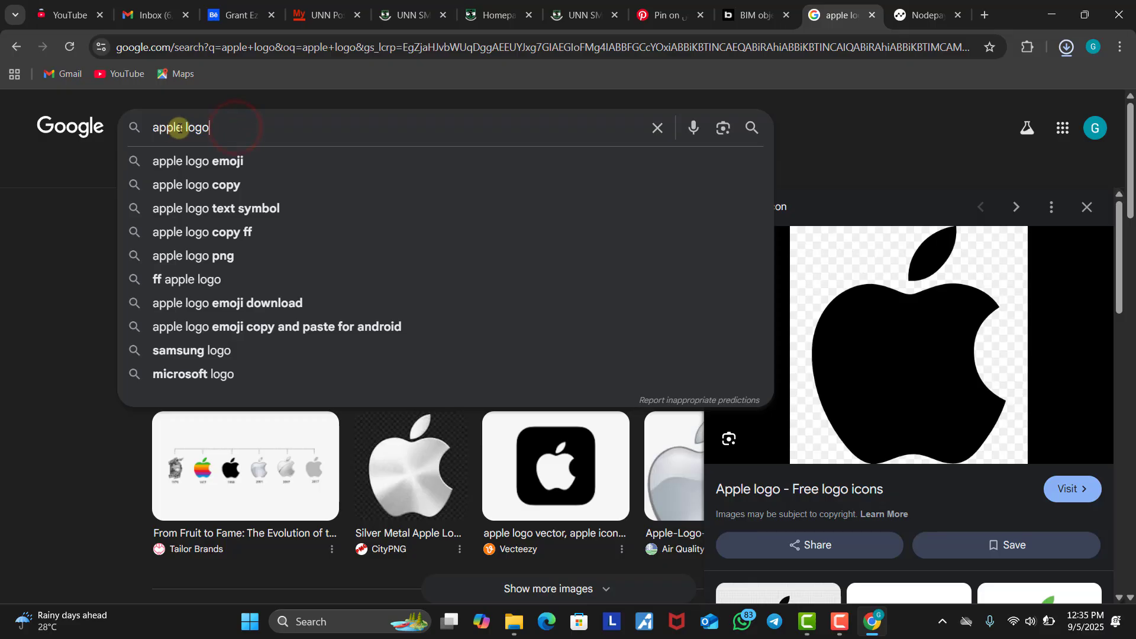
pyautogui.write('van')
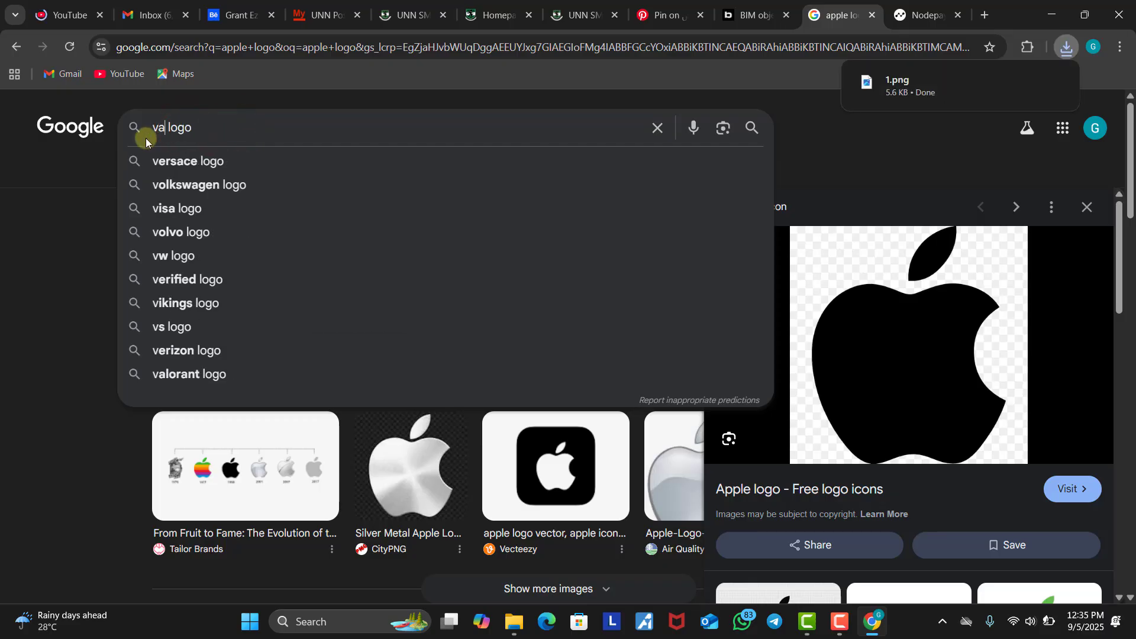
pyautogui.write('s')
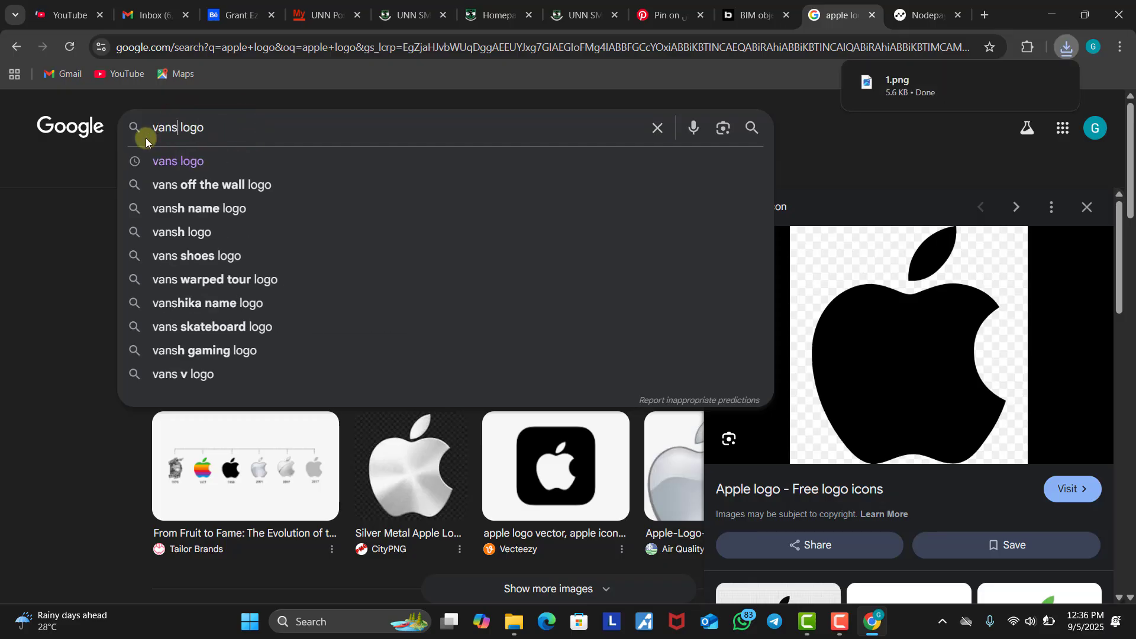
pyautogui.press('Return')
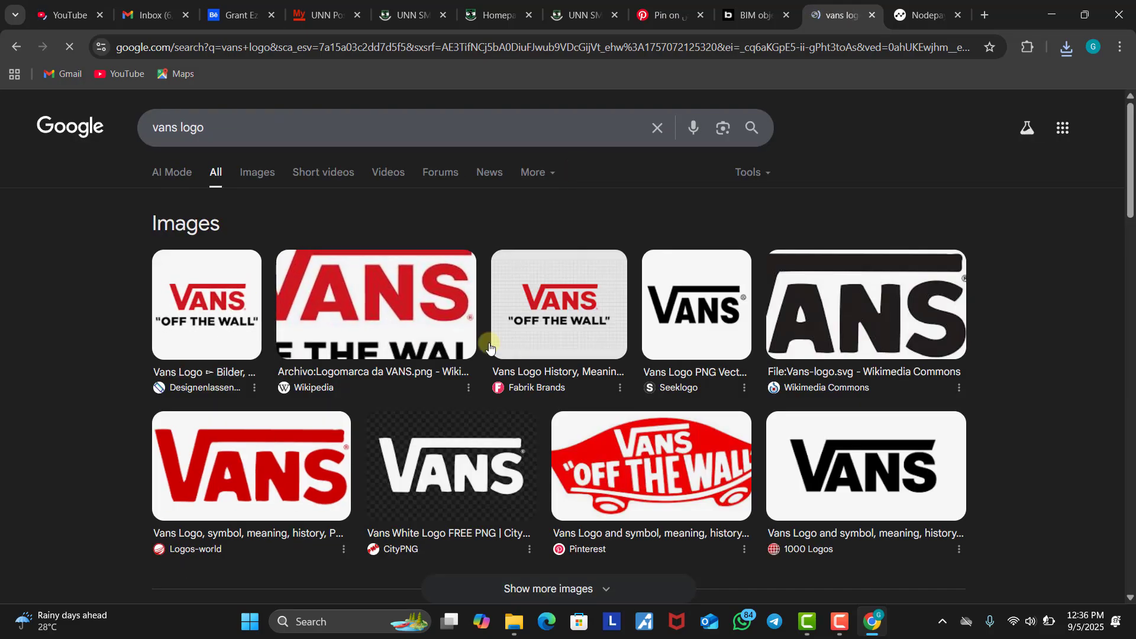
# Step: Save the black Vans logo from Seeklogo to the Desktop as a PNG named 2
pyautogui.click(695, 313)
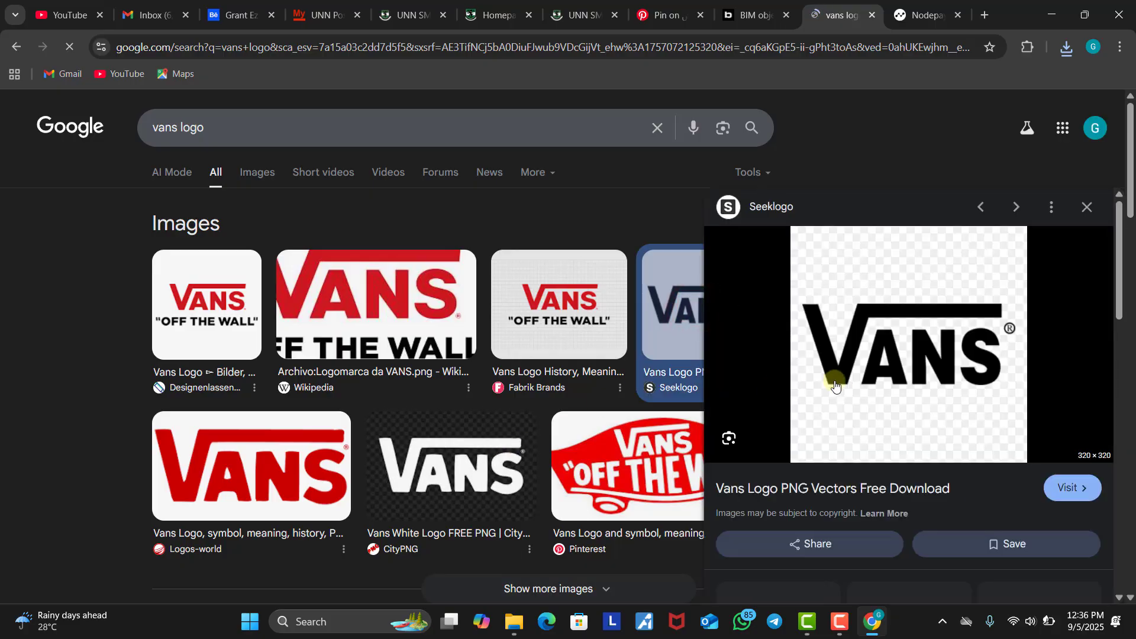
pyautogui.rightClick(928, 336)
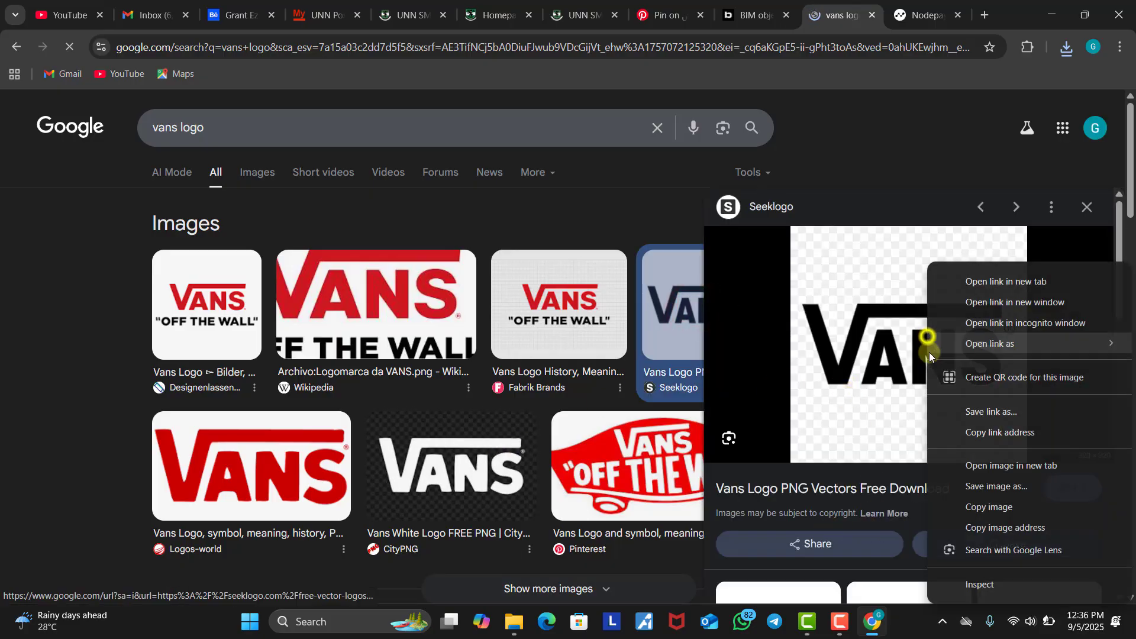
pyautogui.click(992, 486)
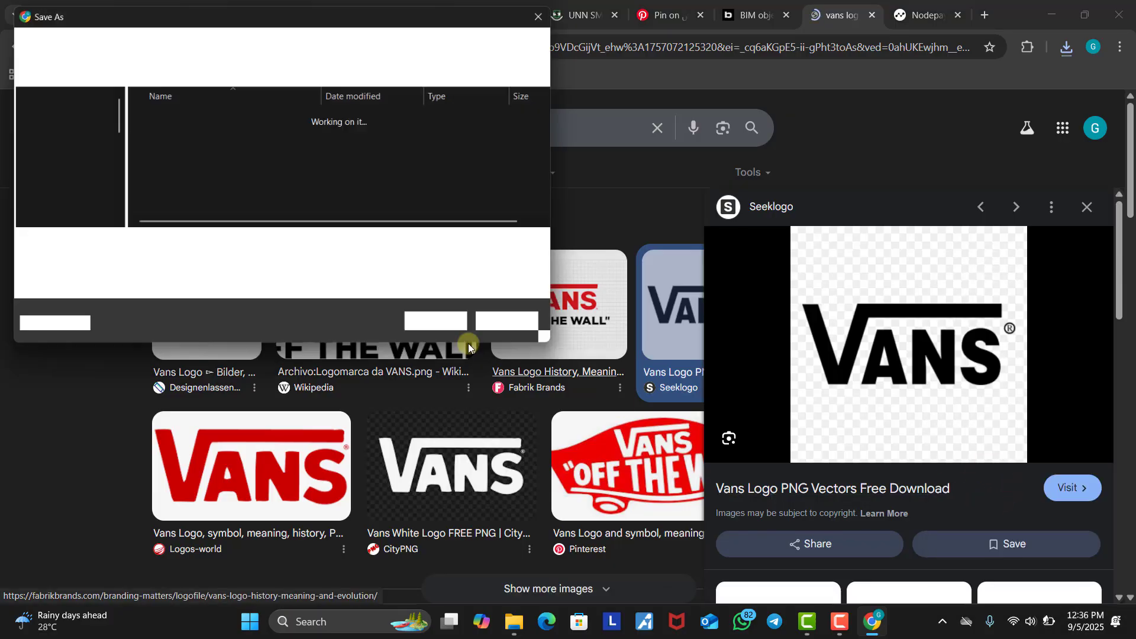
pyautogui.click(54, 195)
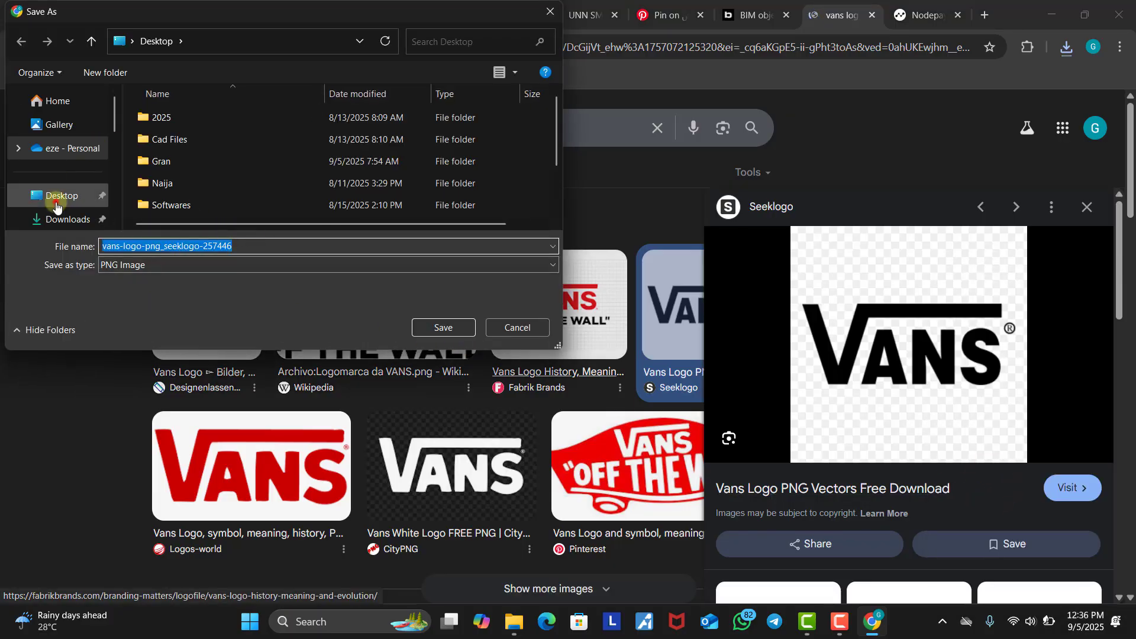
pyautogui.click(235, 244)
pyautogui.write('2')
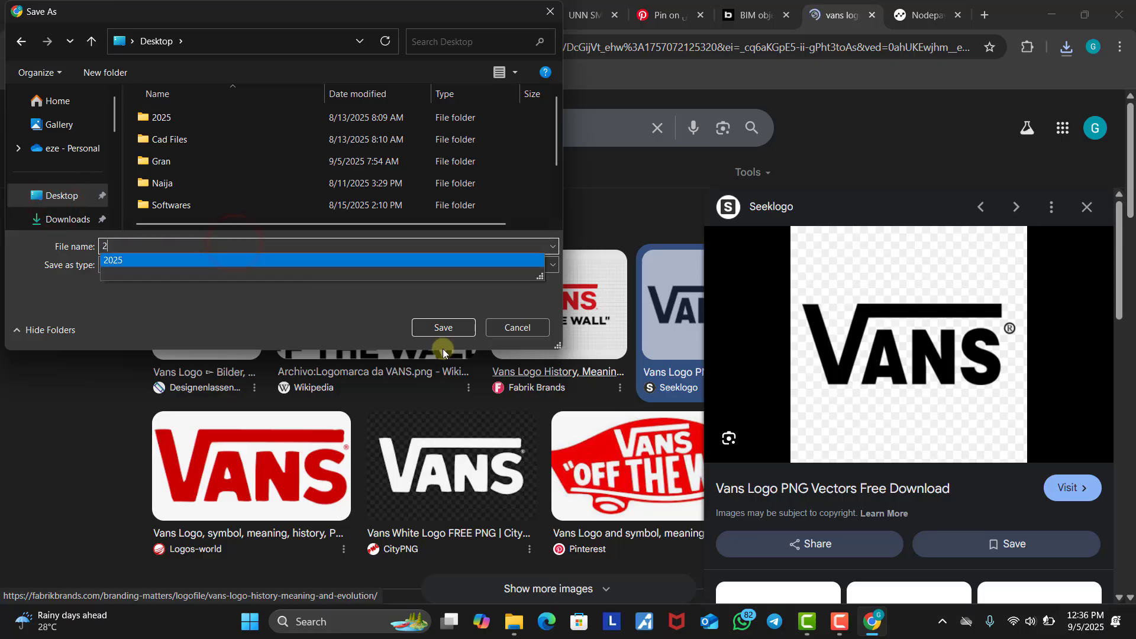
pyautogui.click(346, 319)
pyautogui.click(419, 327)
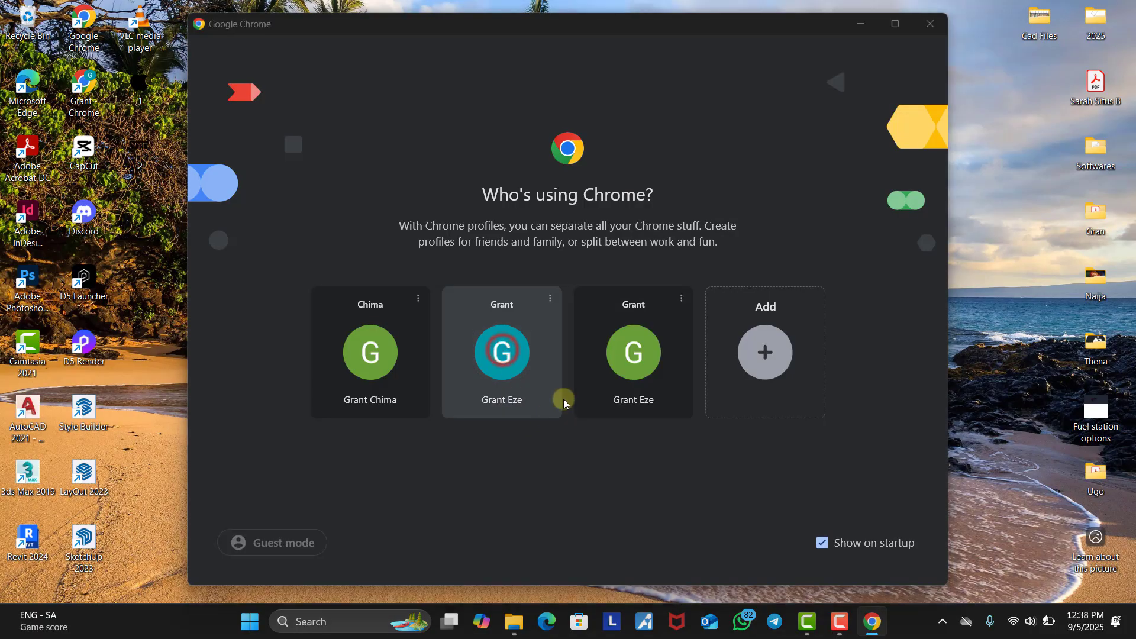
# Step: Start Chrome with an existing user profile and open vectordad.com in a new tab
pyautogui.click(563, 398)
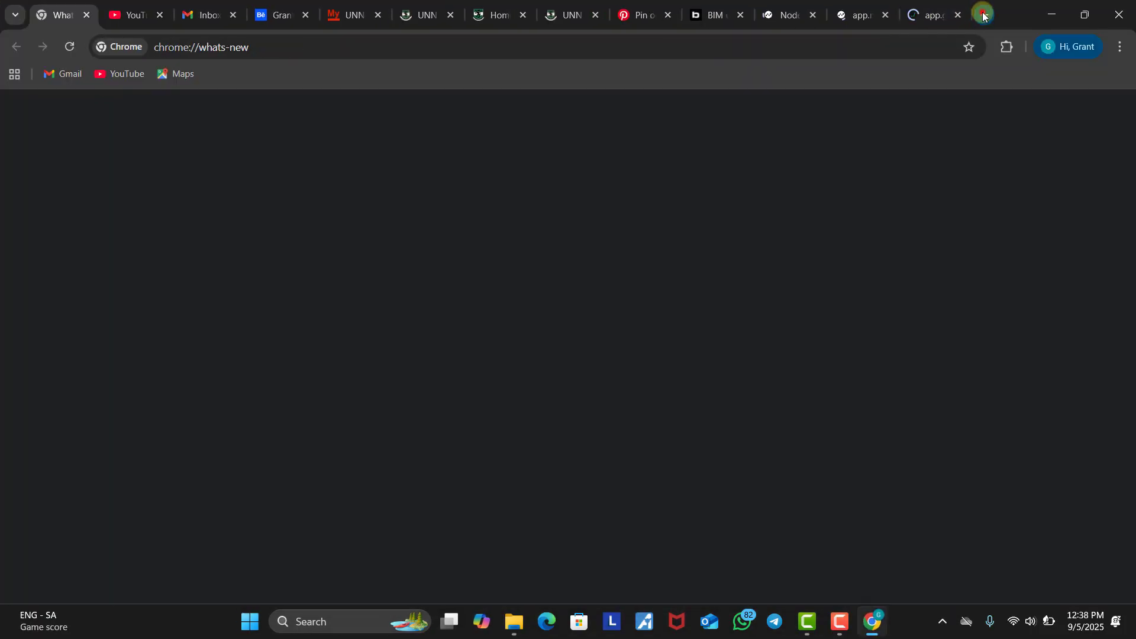
pyautogui.click(984, 14)
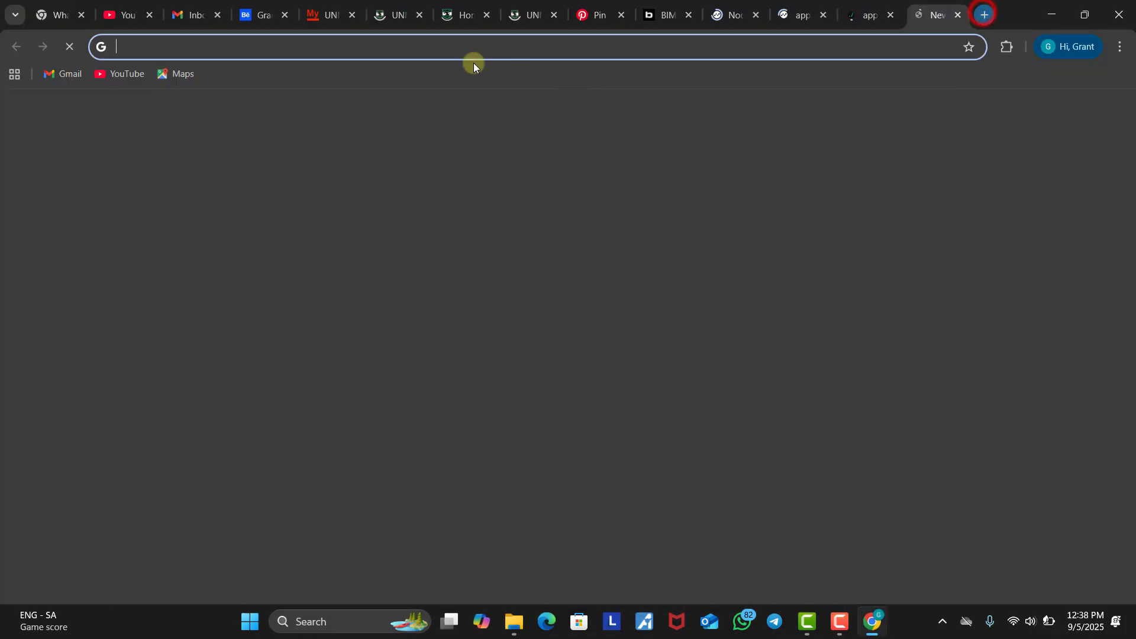
pyautogui.click(418, 44)
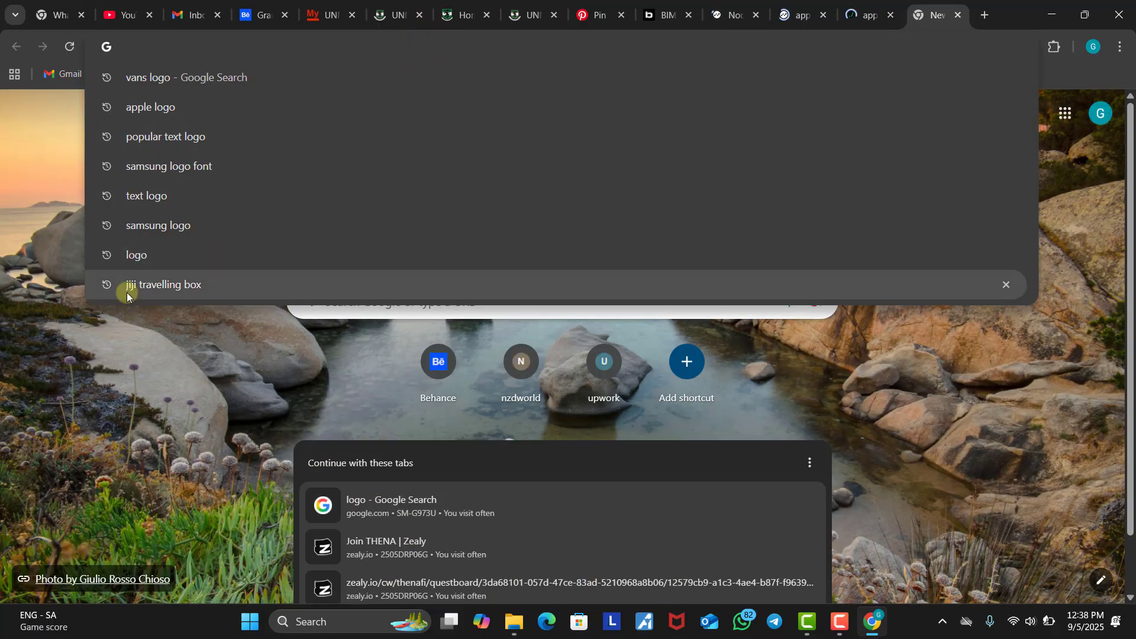
pyautogui.write('vec')
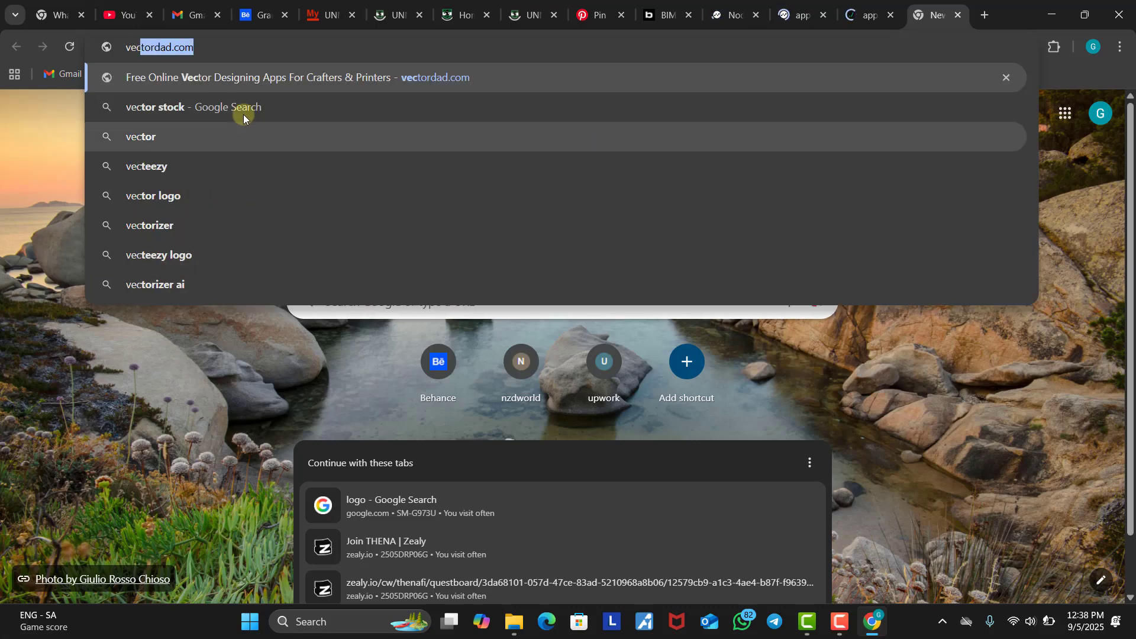
pyautogui.click(219, 42)
pyautogui.press('Return')
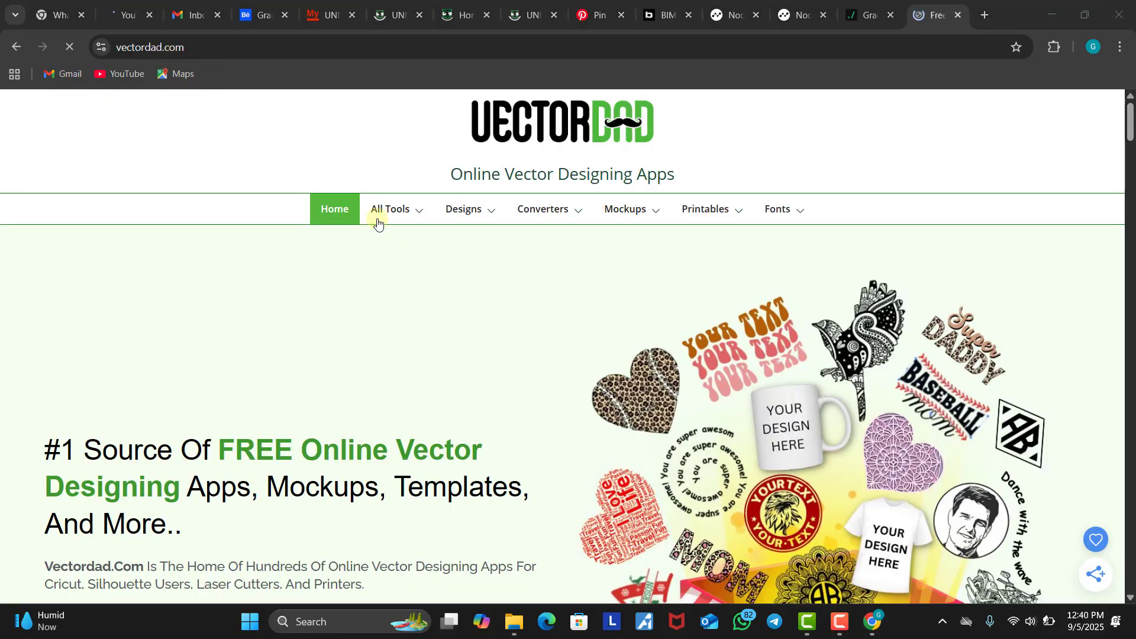
# Step: Find the Free Online Image Vectorizers on the VectorDad home page and open Photo To Line Drawing
pyautogui.moveTo(377, 219)
pyautogui.scroll(-10, 378, 219)
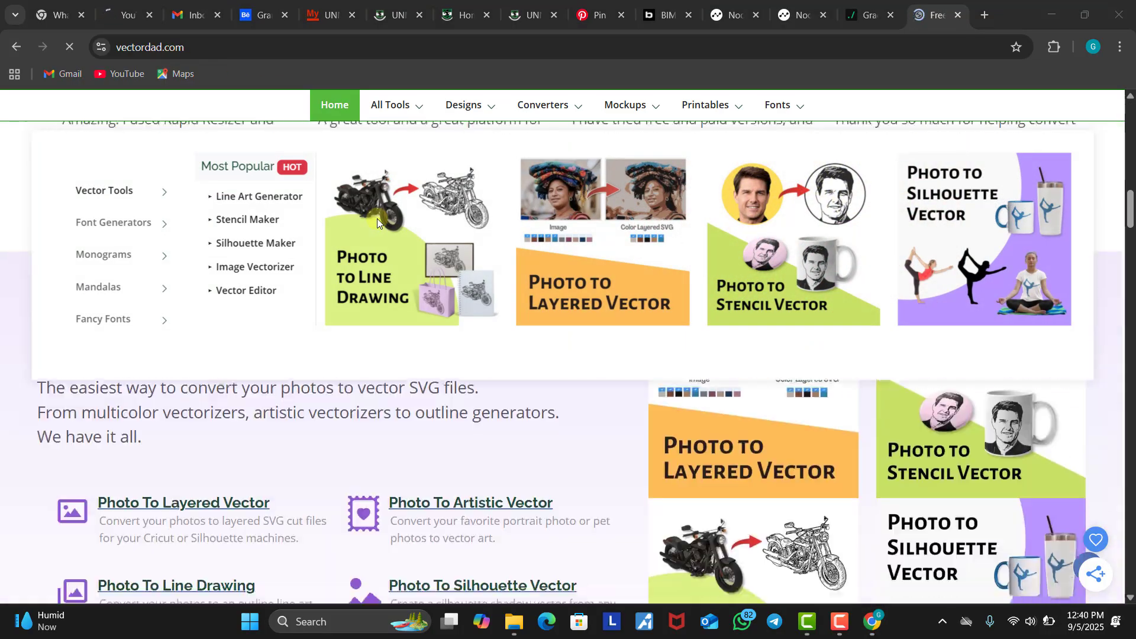
pyautogui.scroll(-3, 378, 219)
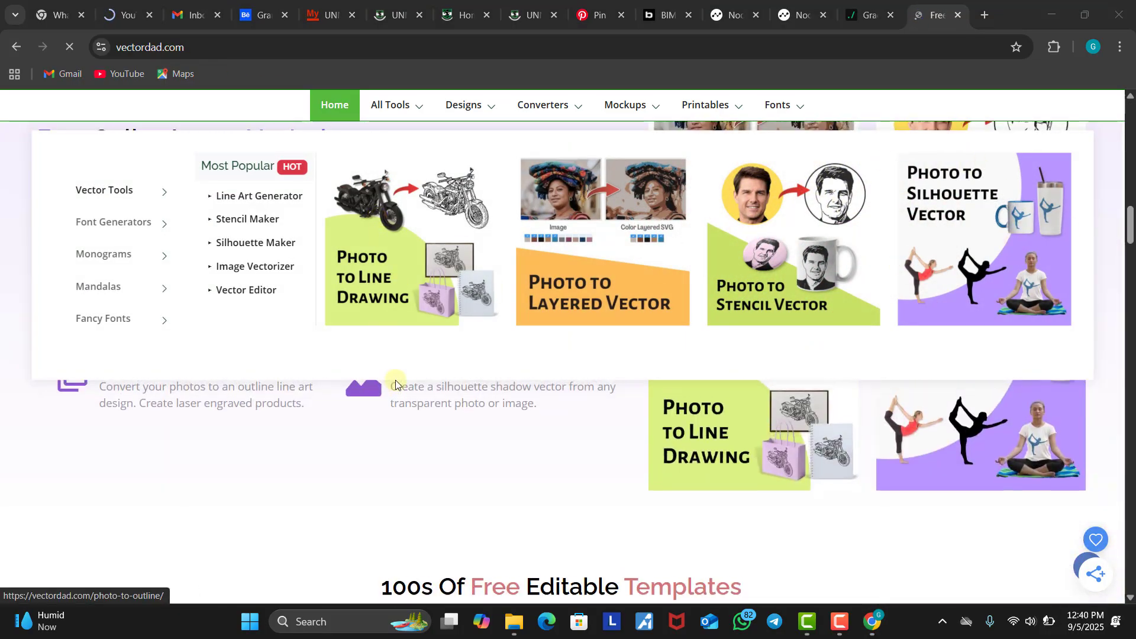
pyautogui.scroll(3, 378, 396)
pyautogui.scroll(-2, 216, 459)
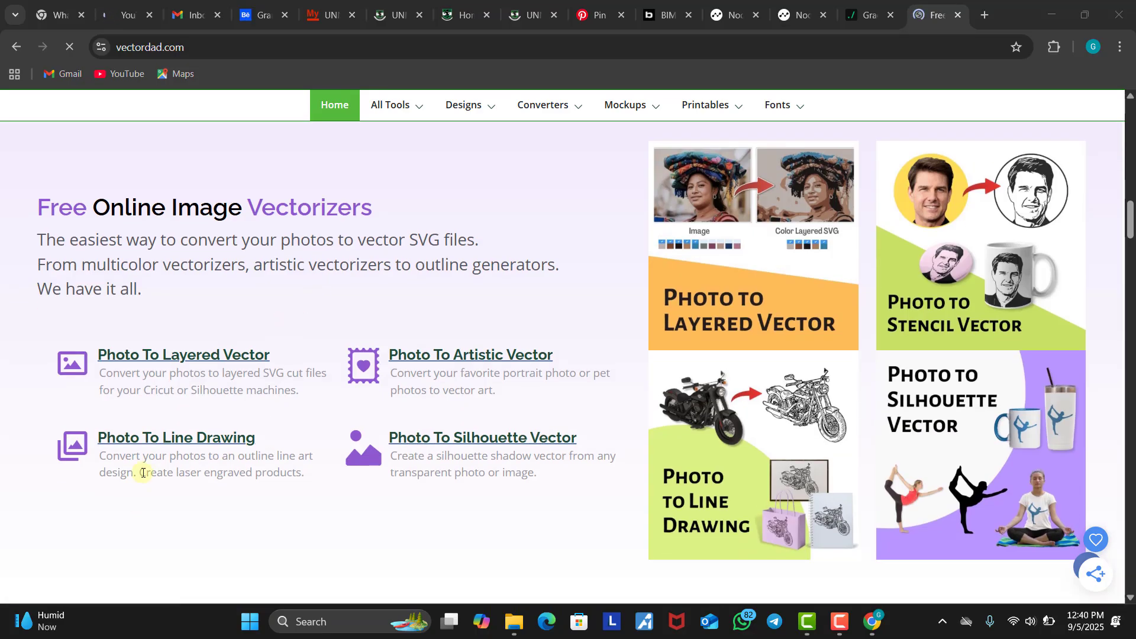
pyautogui.click(153, 440)
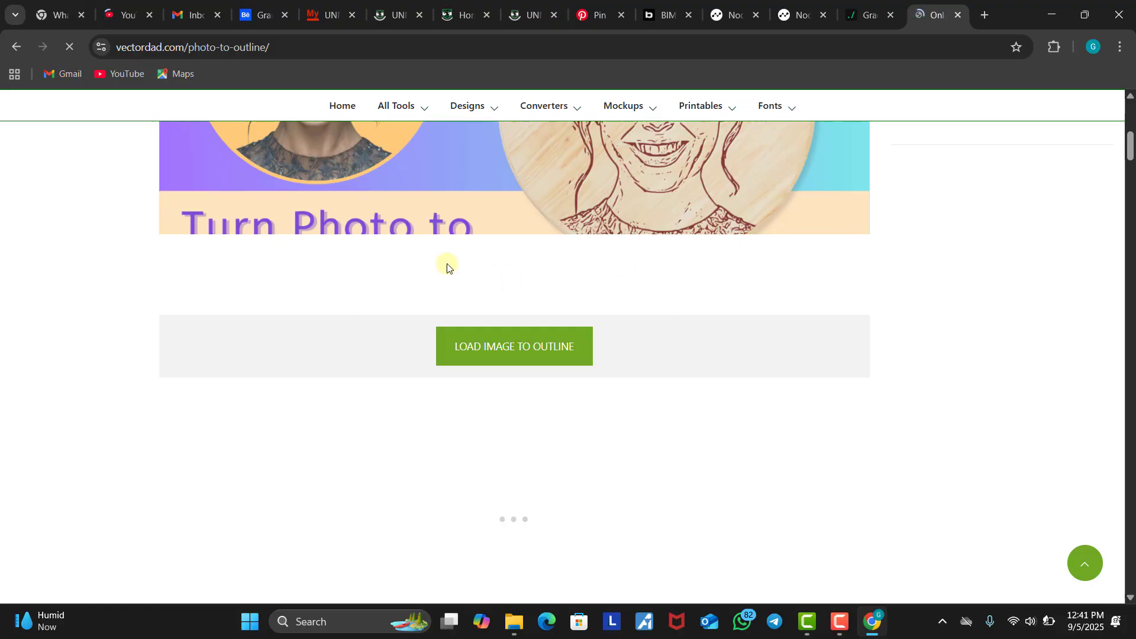
# Step: Open the image outline tool and load the PNG file 1 from the Desktop for conversion to vector art
pyautogui.scroll(8, 685, 368)
pyautogui.scroll(-1, 567, 313)
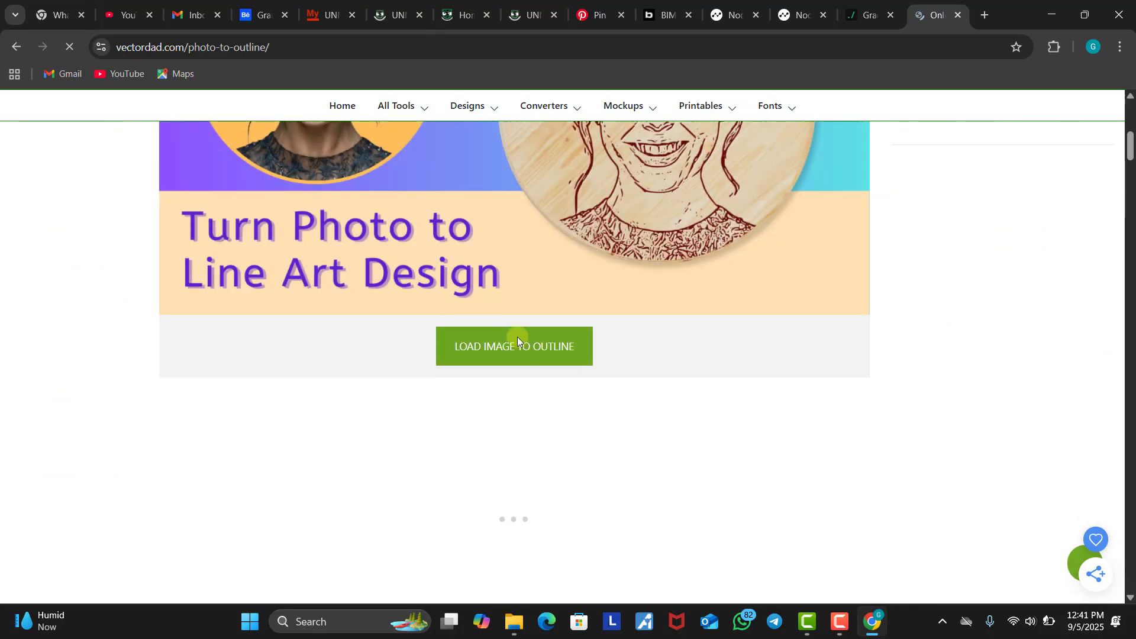
pyautogui.click(517, 338)
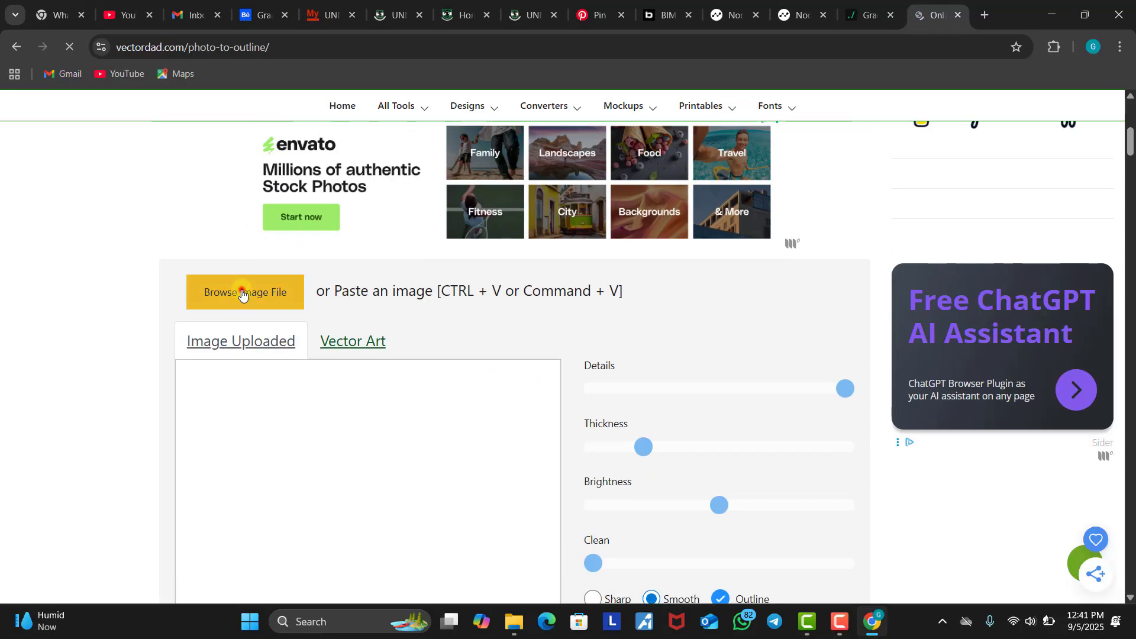
pyautogui.click(242, 293)
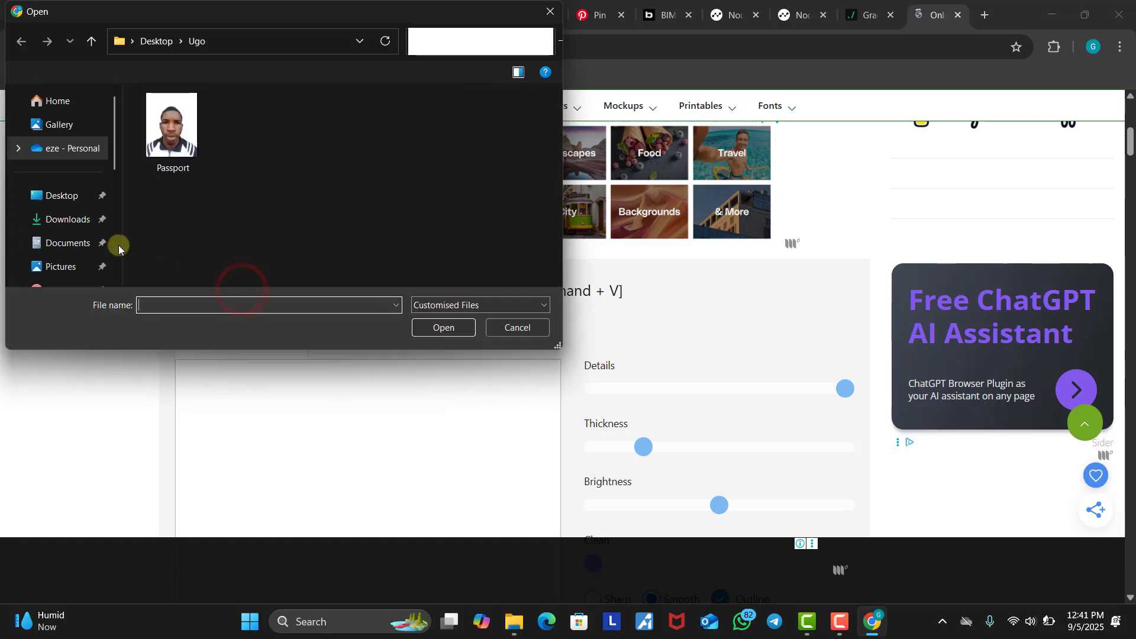
pyautogui.click(65, 195)
pyautogui.scroll(-1, 281, 207)
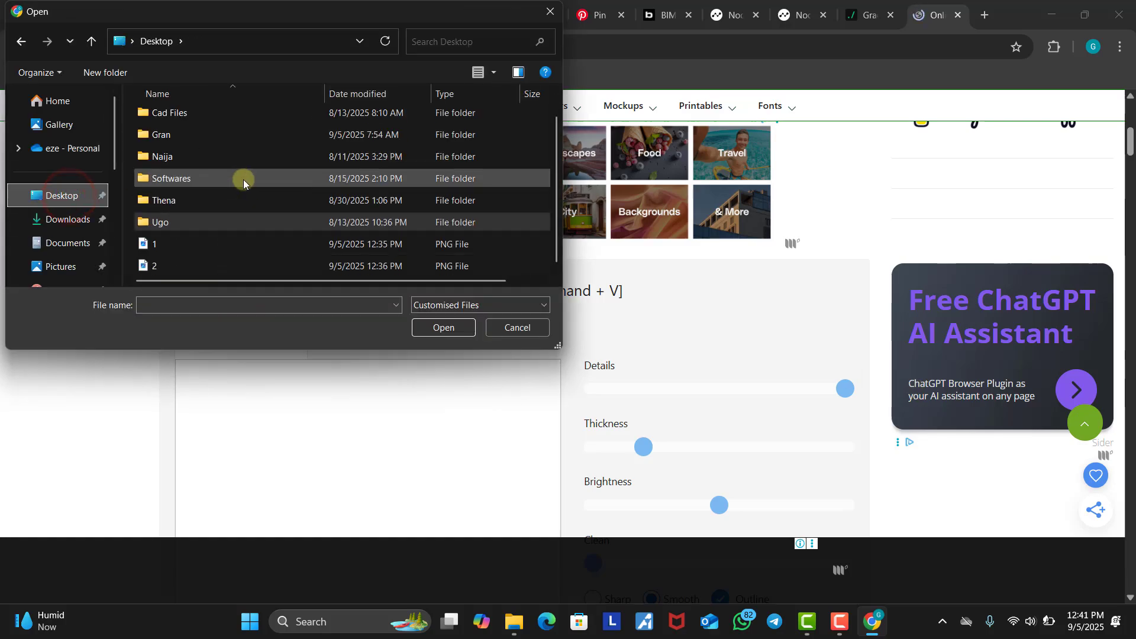
pyautogui.click(157, 244)
pyautogui.click(422, 325)
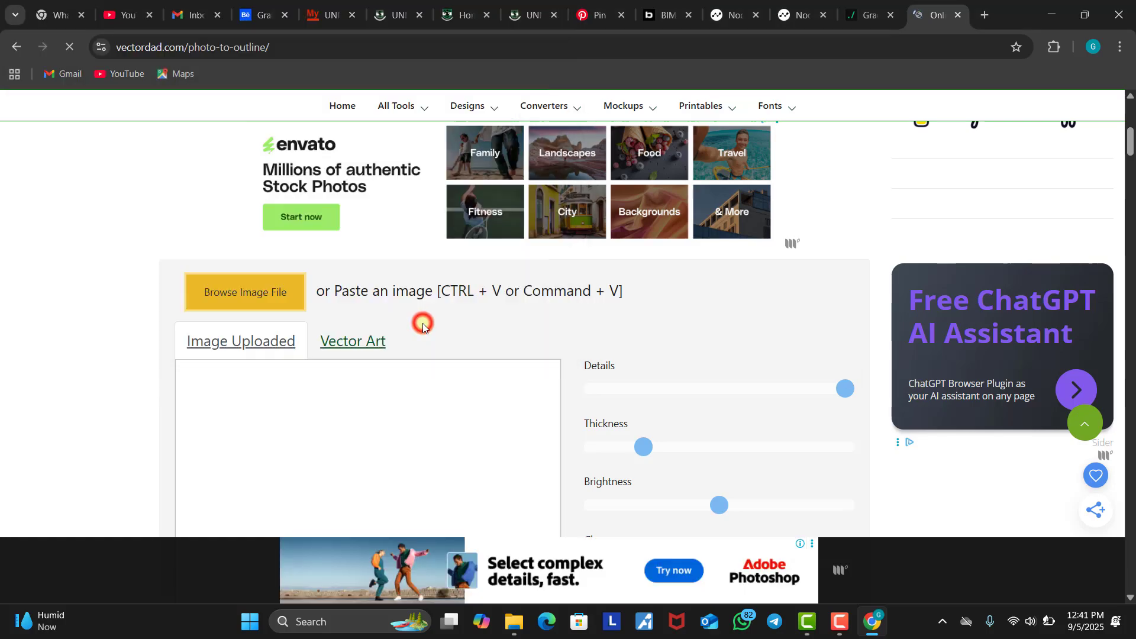
# Step: Download the Apple logo outline as a JPG at 1000 pixels
pyautogui.scroll(-4, 474, 325)
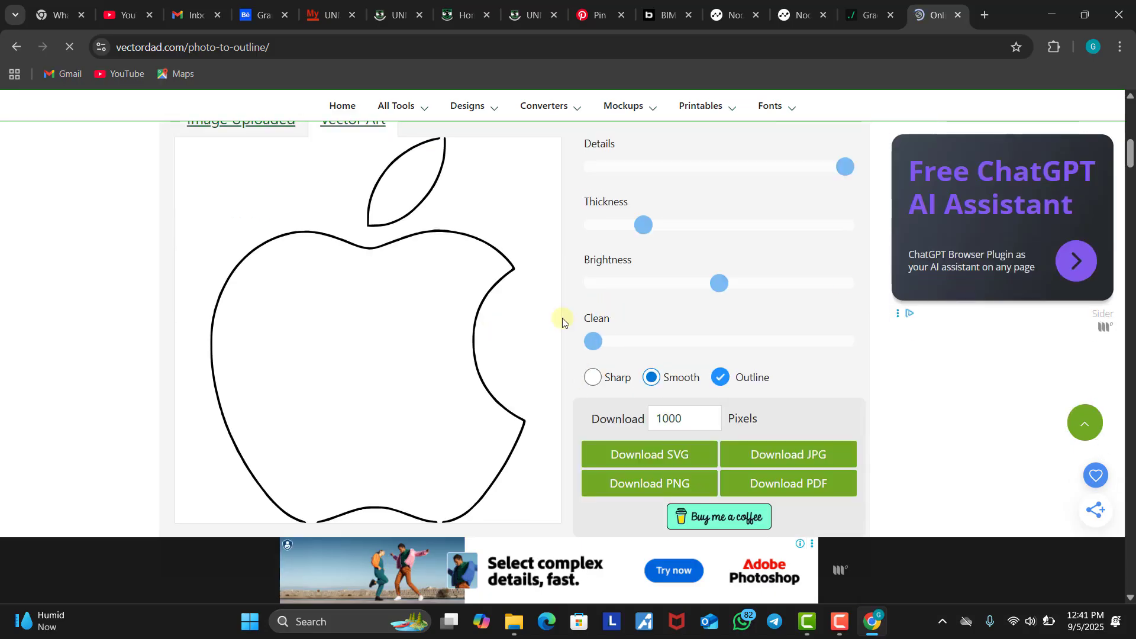
pyautogui.scroll(-3, 450, 333)
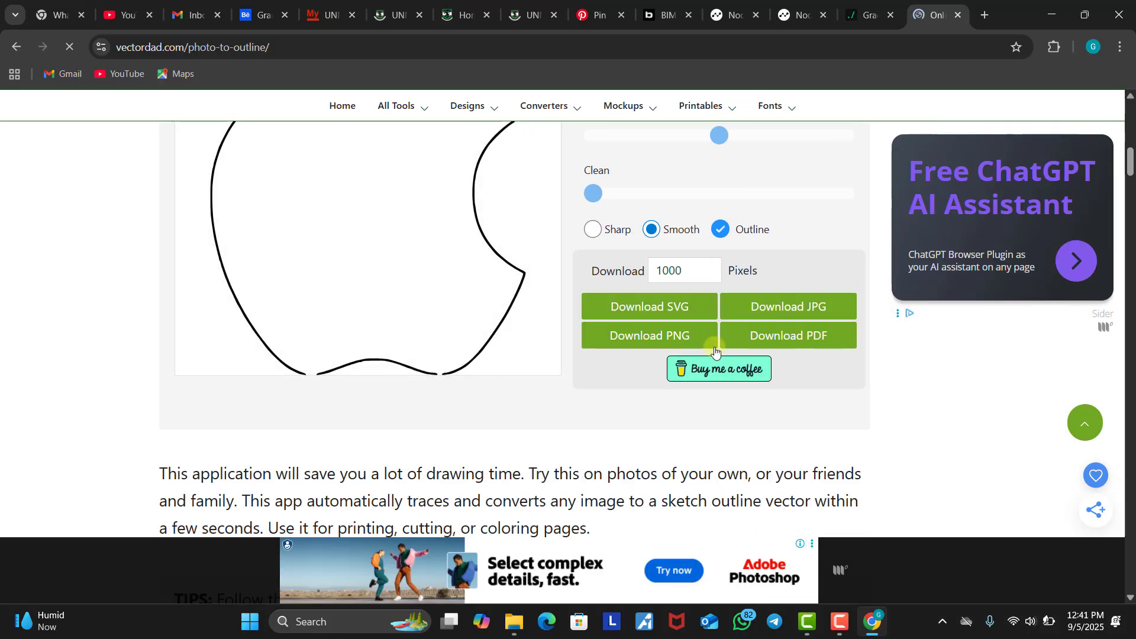
pyautogui.click(823, 312)
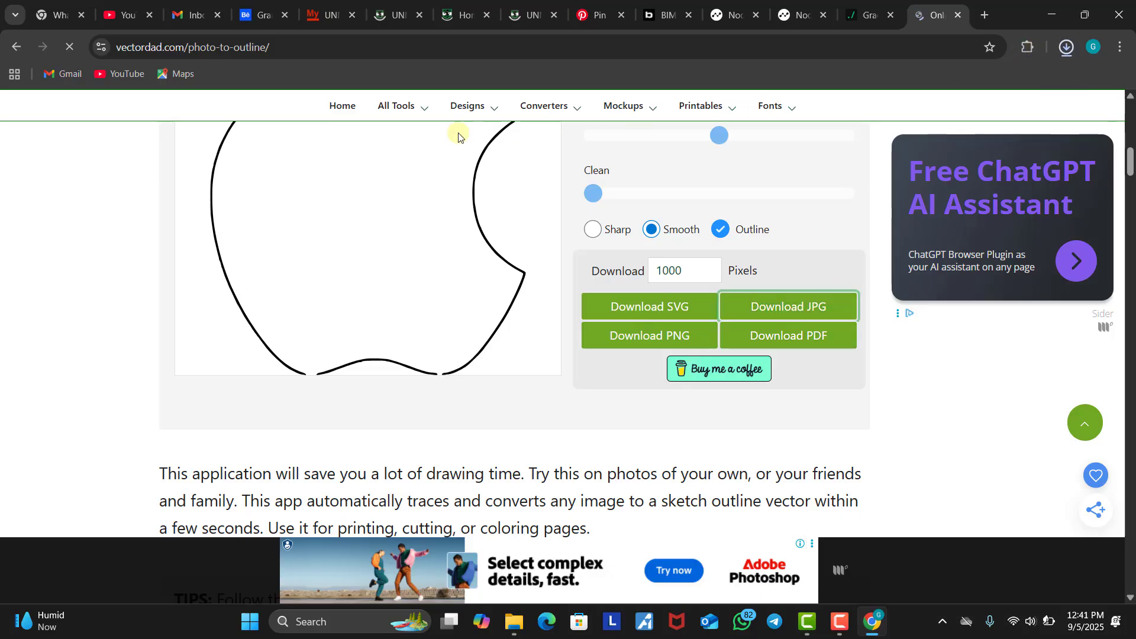
# Step: Load the PNG file 2 from the Desktop into the outline tool to convert the Vans logo
pyautogui.scroll(5, 367, 252)
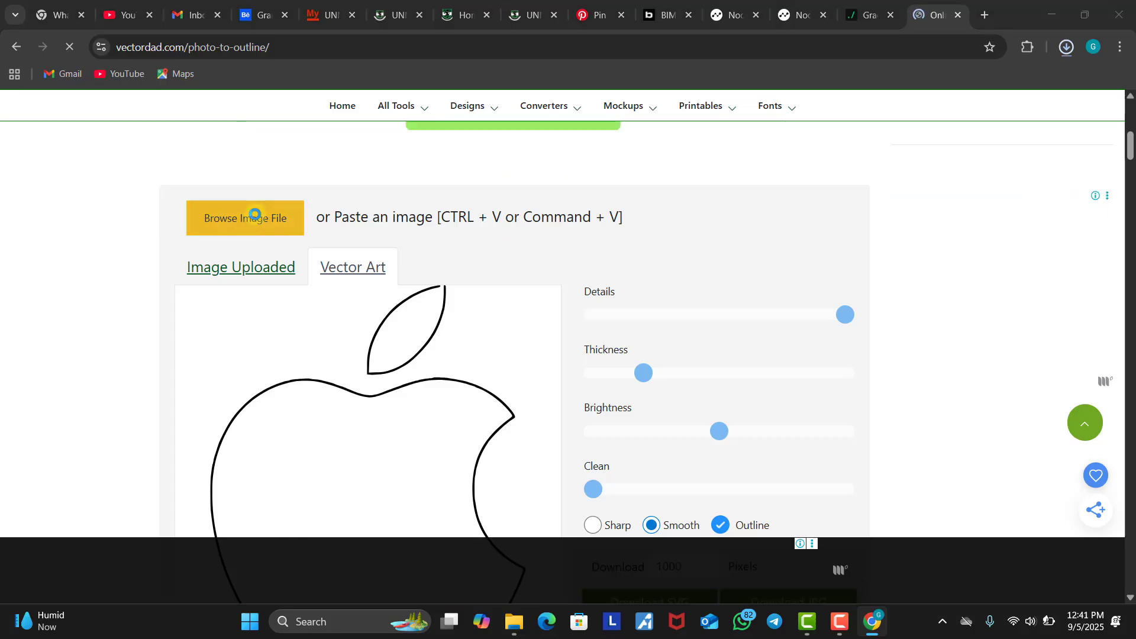
pyautogui.click(255, 215)
pyautogui.scroll(-1, 154, 248)
pyautogui.click(160, 264)
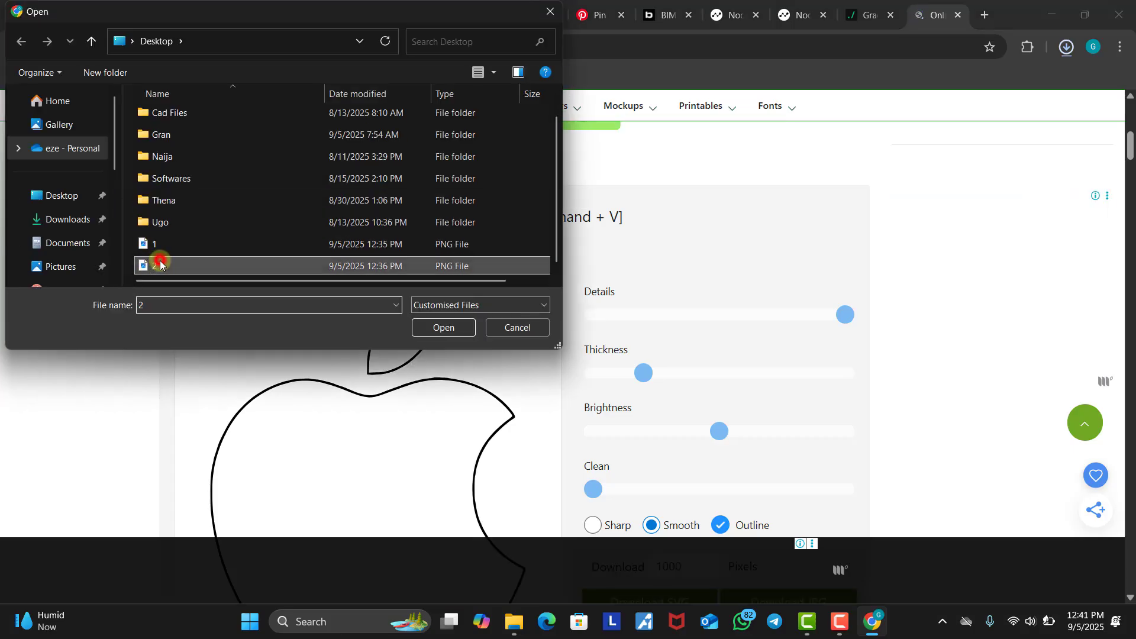
pyautogui.click(443, 328)
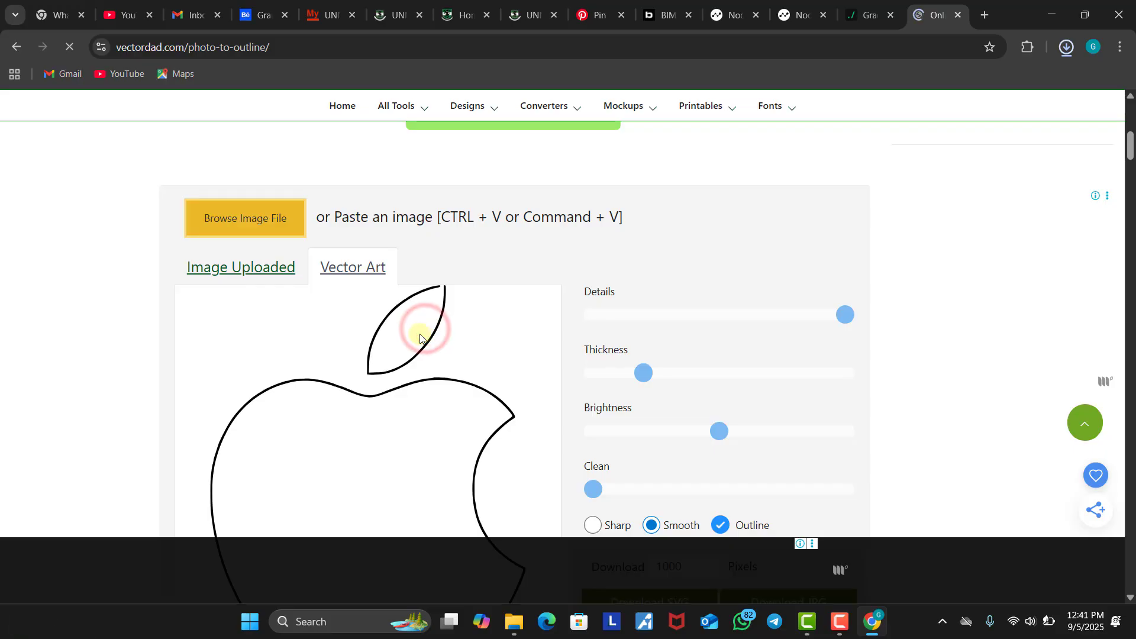
pyautogui.scroll(-2, 420, 338)
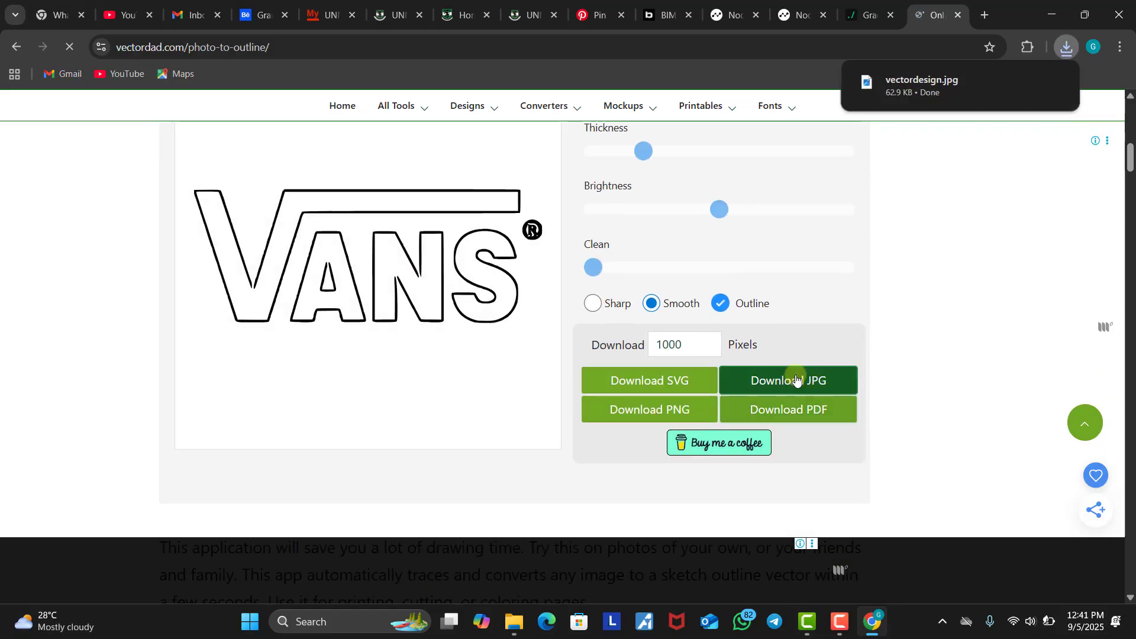
# Step: Download the Vans logo outline as a JPG at 1000 pixels and check the recent downloads
pyautogui.click(791, 381)
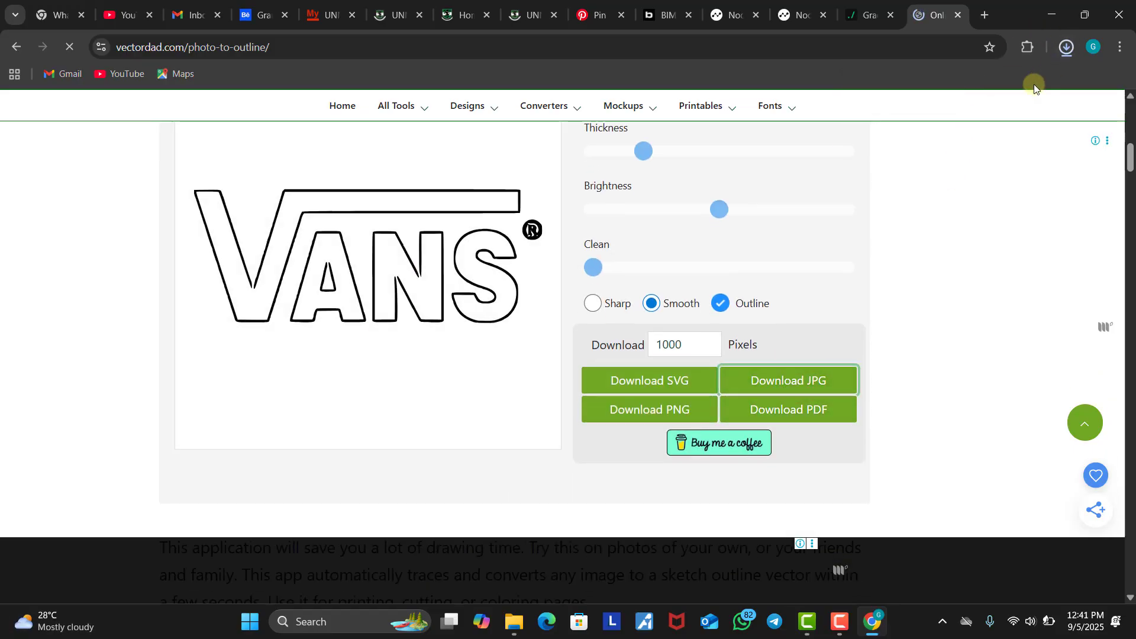
pyautogui.click(1069, 51)
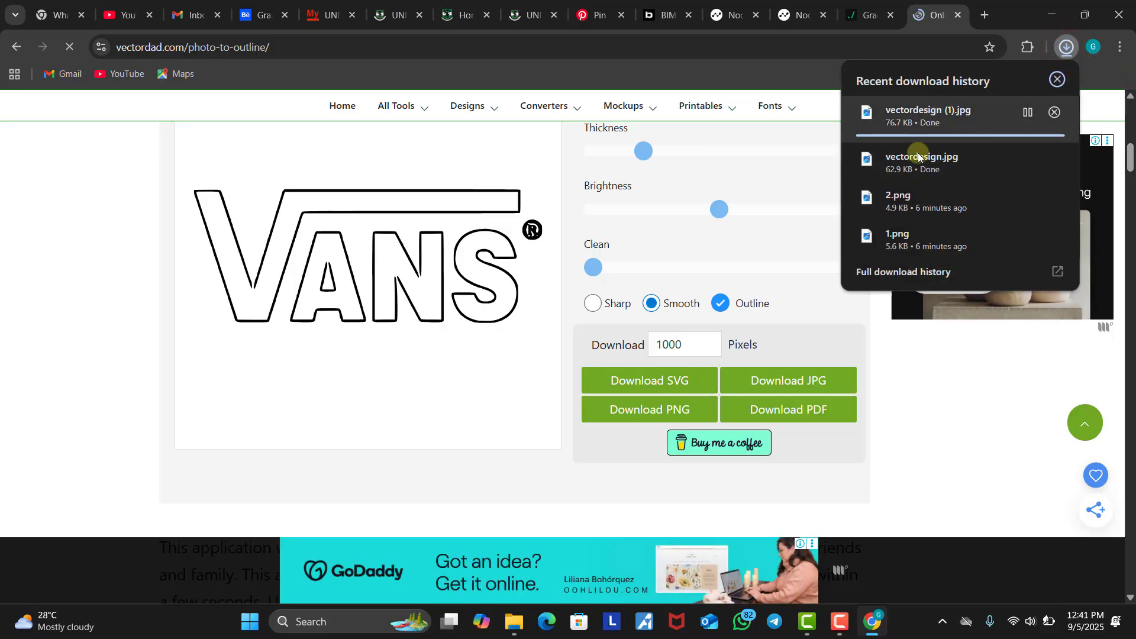
pyautogui.click(1067, 43)
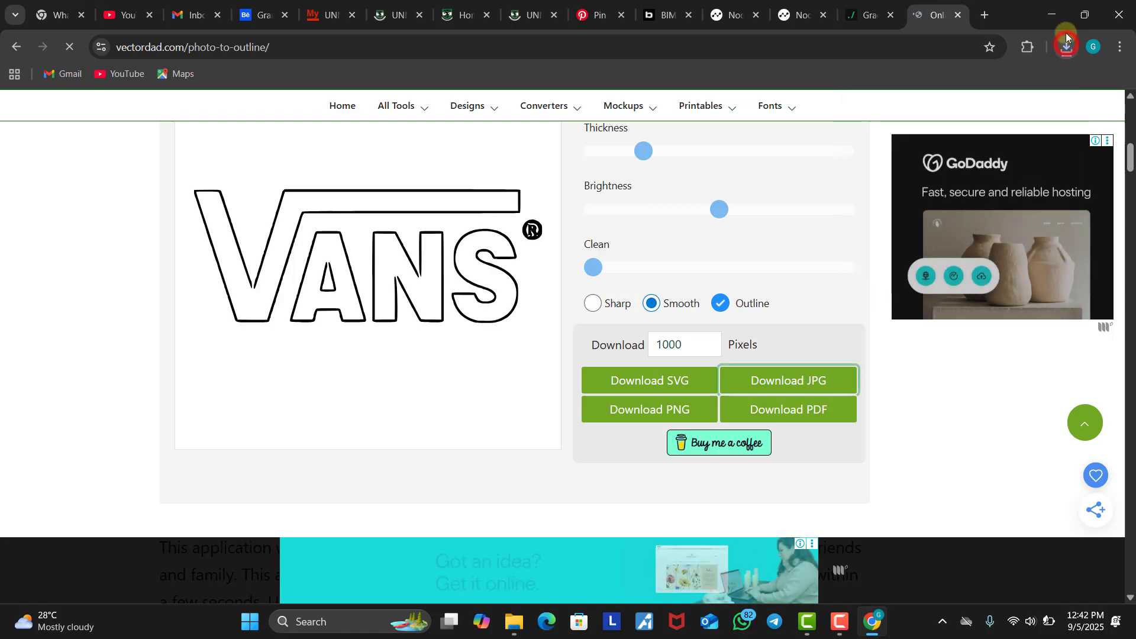
# Step: Open the convertio.co file converter in a new browser tab
pyautogui.click(984, 16)
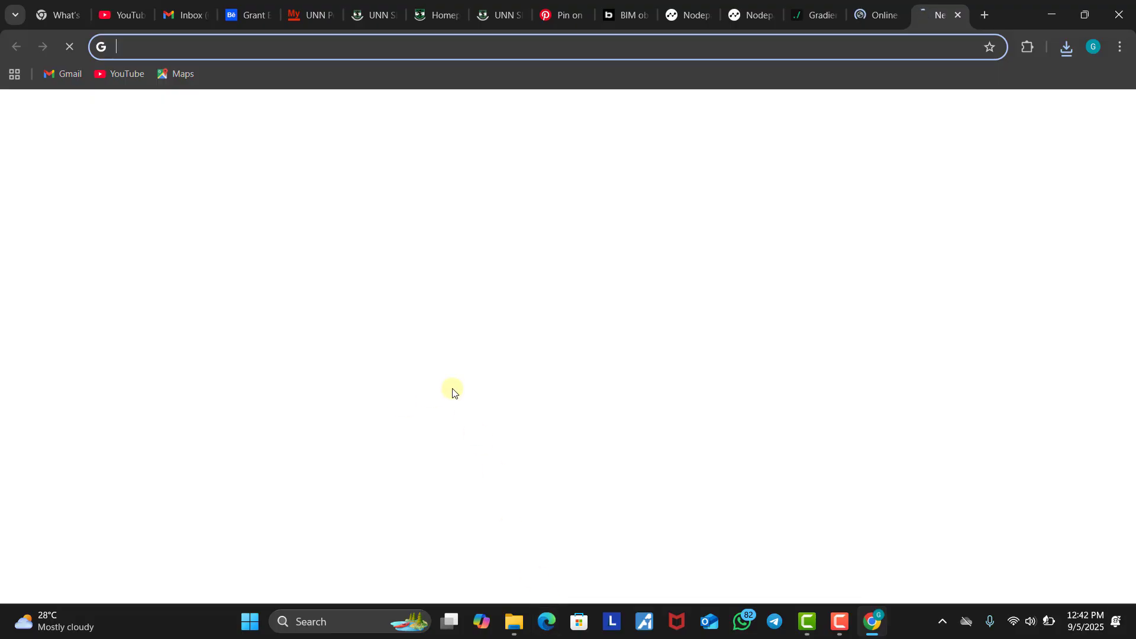
pyautogui.click(215, 49)
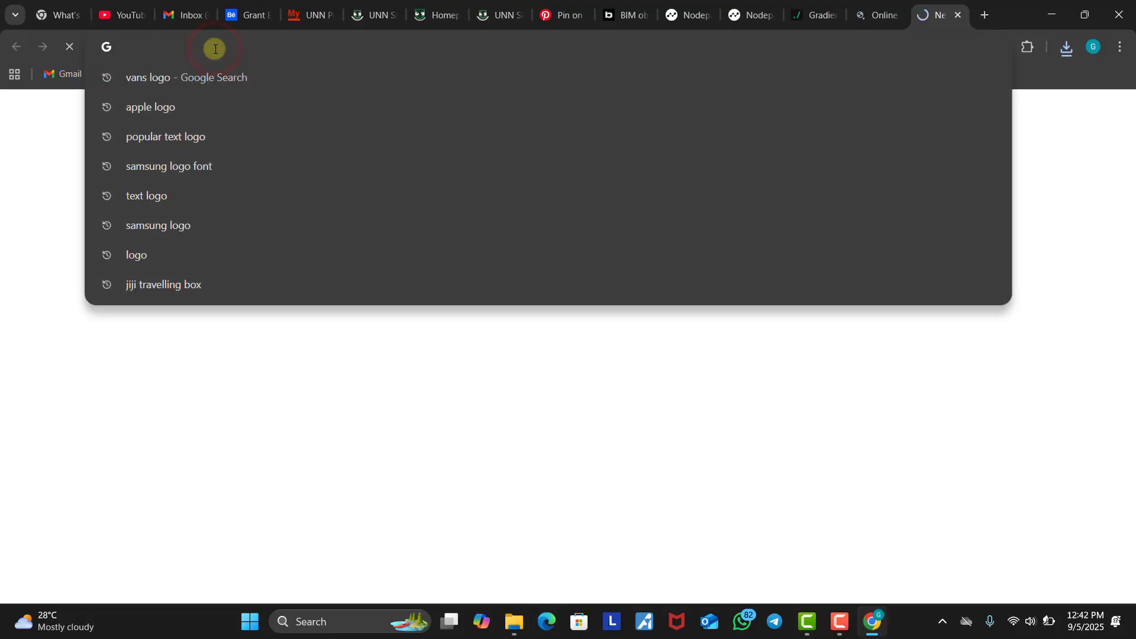
pyautogui.write('convertio.co')
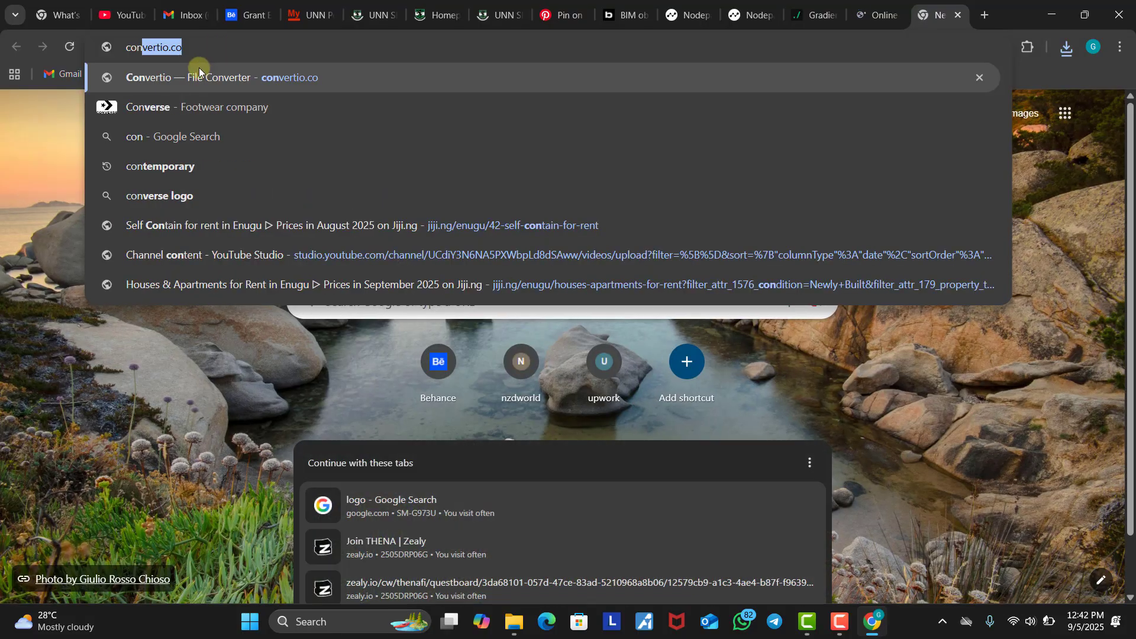
pyautogui.click(219, 47)
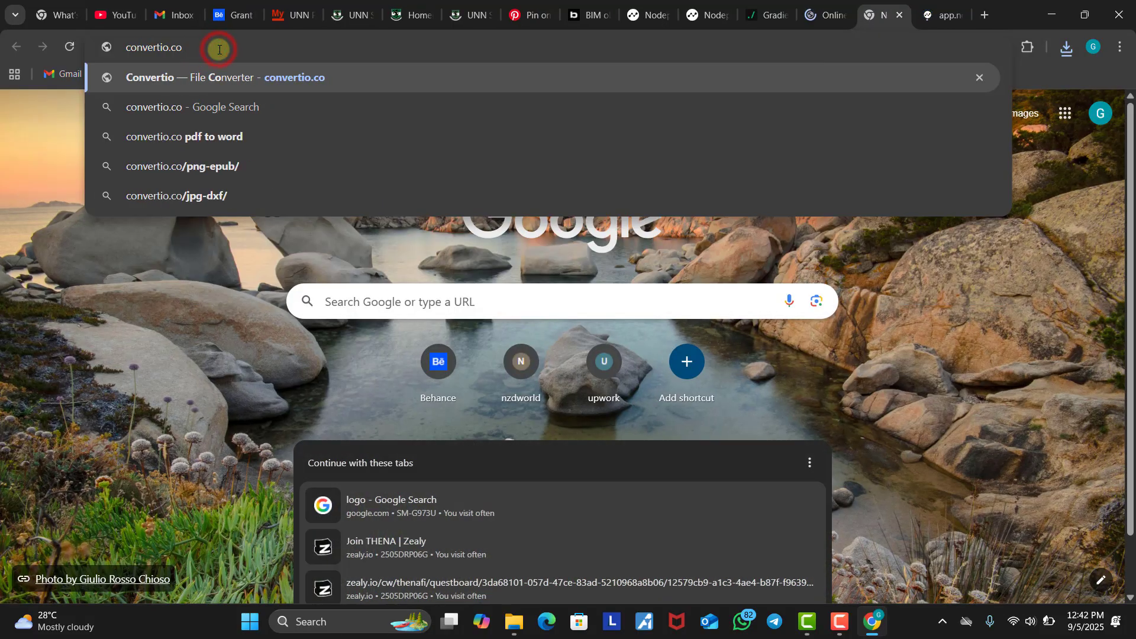
pyautogui.press('Return')
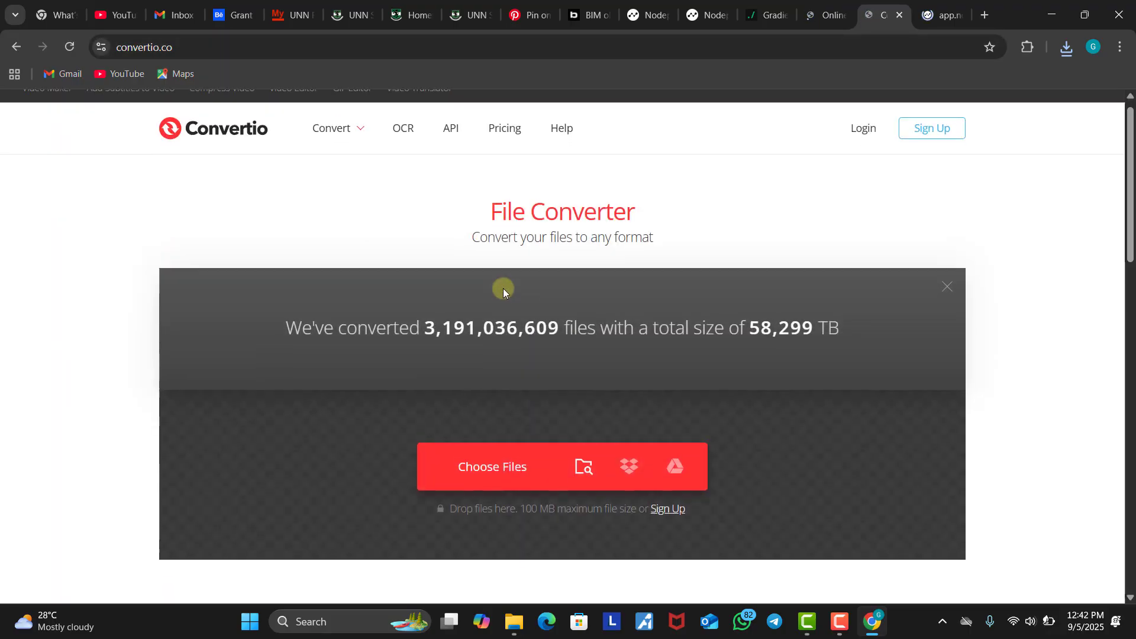
# Step: Load the Apple outline file vectordesign.jpg from the Downloads folder into the file converter
pyautogui.scroll(-3, 503, 289)
pyautogui.click(484, 336)
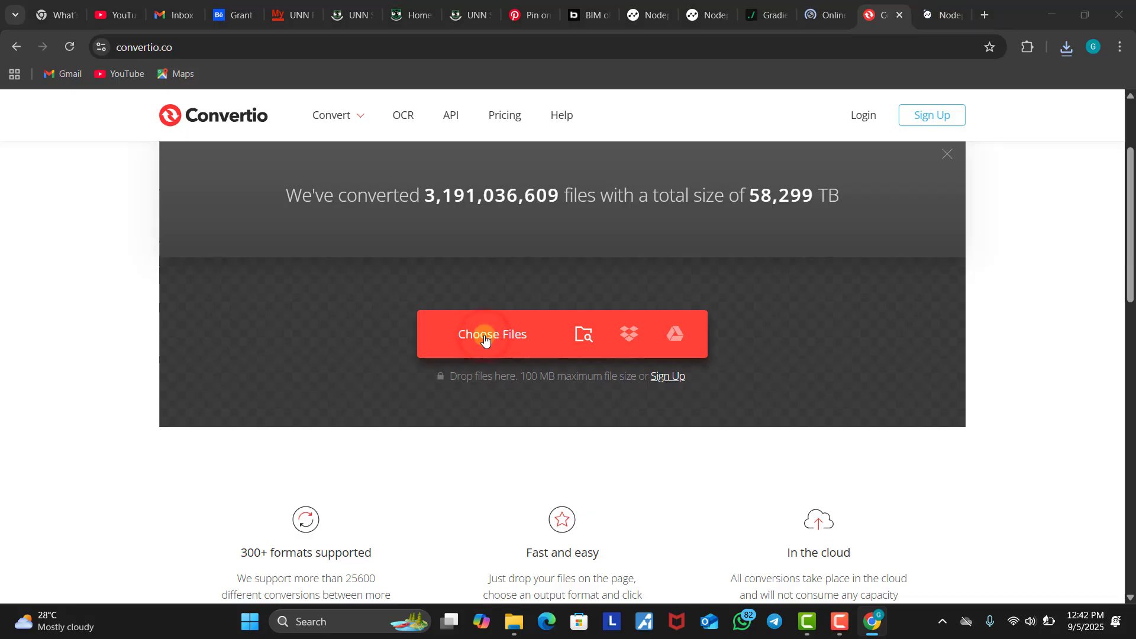
pyautogui.click(58, 220)
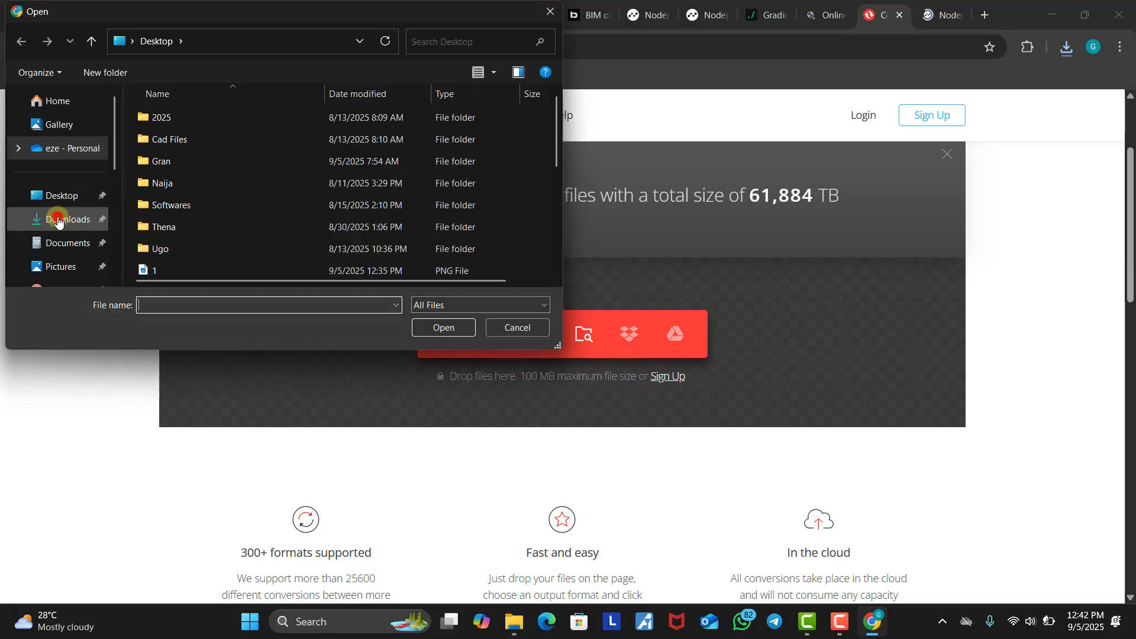
pyautogui.click(200, 158)
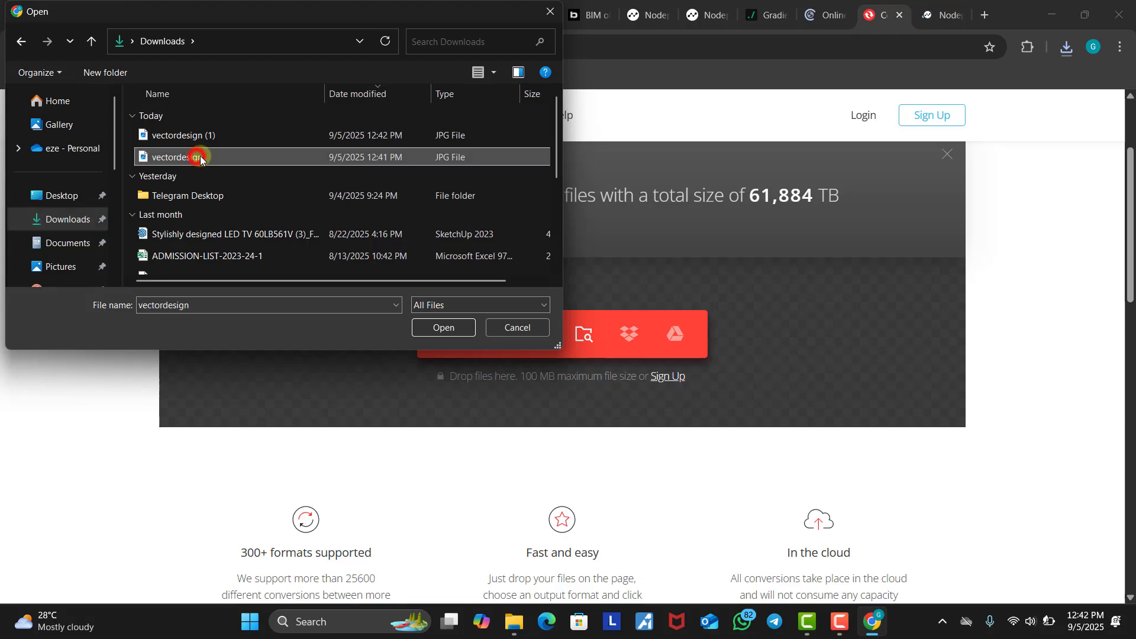
pyautogui.click(439, 326)
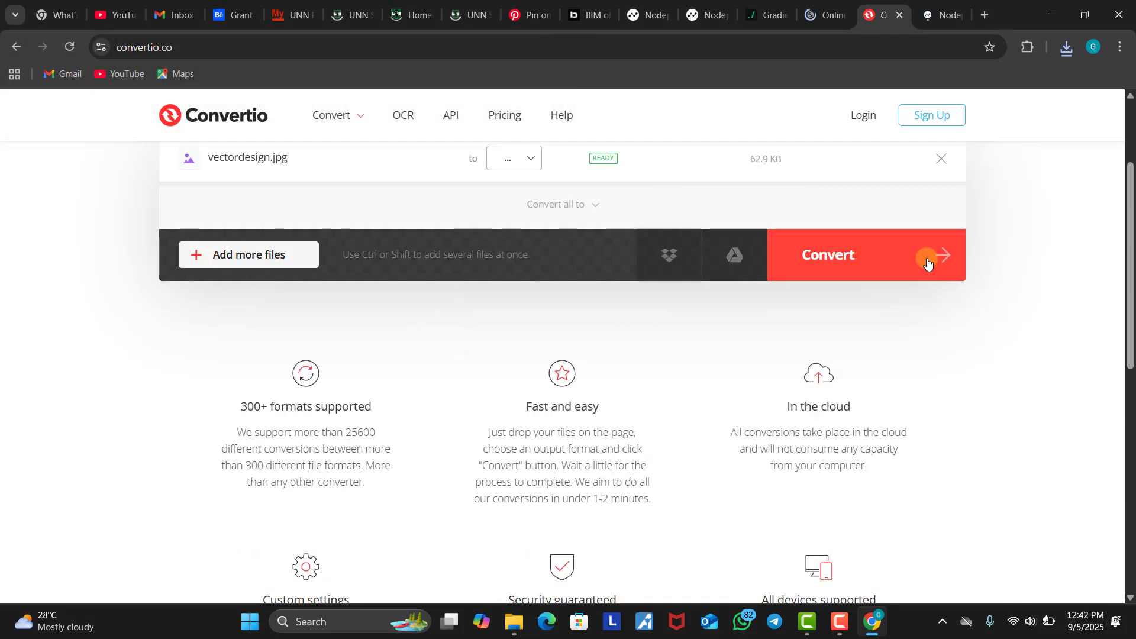
# Step: Try to convert vectordesign.jpg without an output format, and examine the available image formats
pyautogui.click(866, 264)
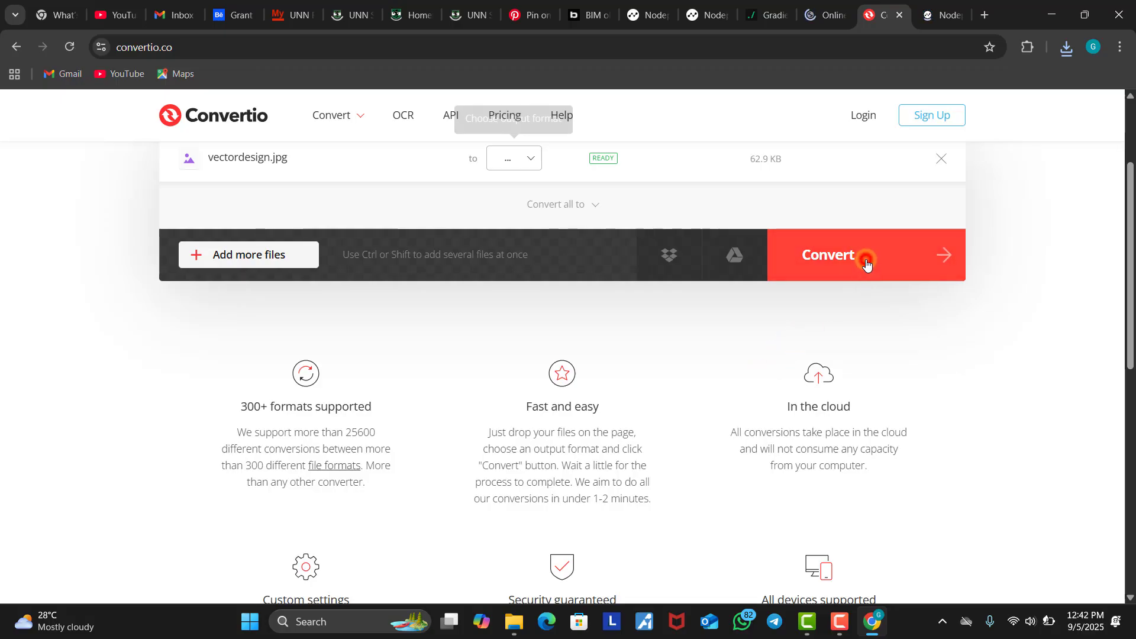
pyautogui.click(522, 161)
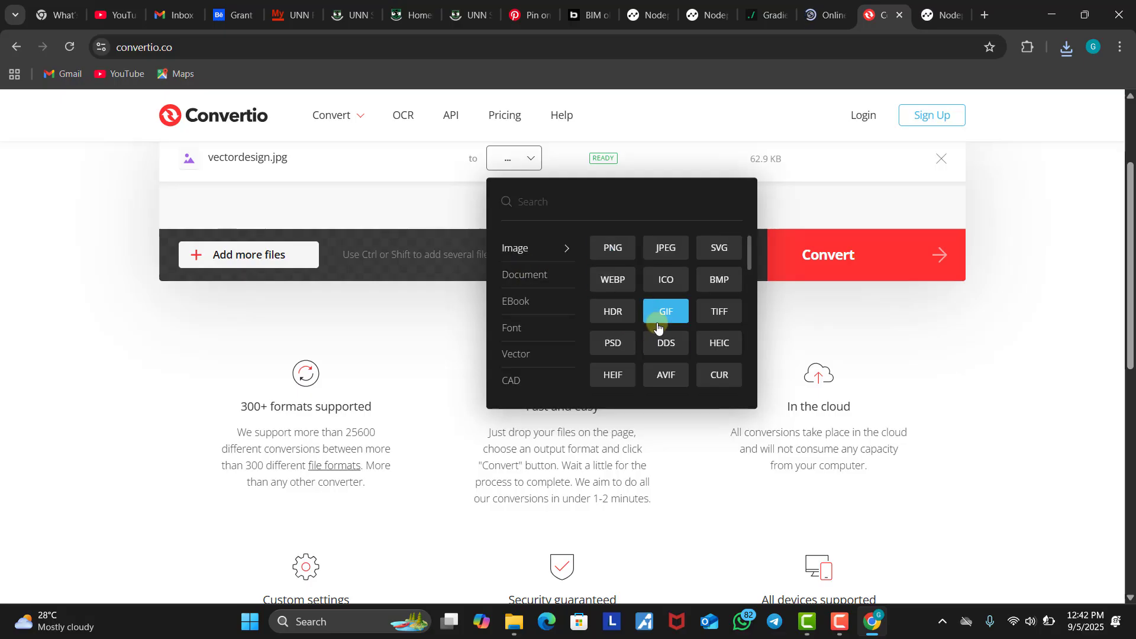
pyautogui.scroll(2, 662, 323)
pyautogui.scroll(-1, 663, 337)
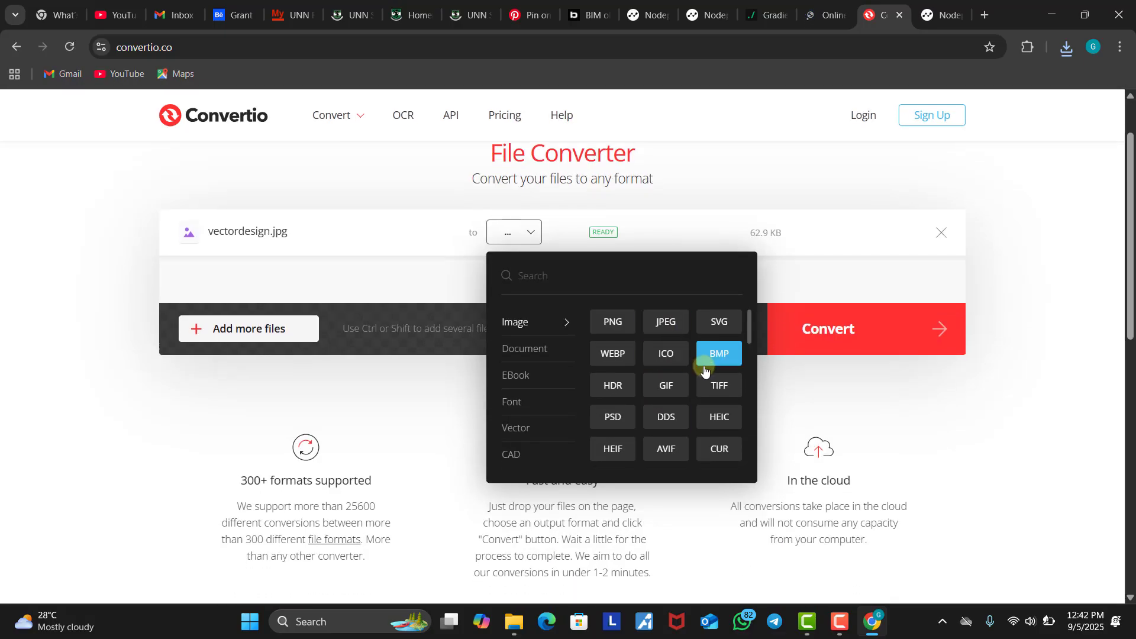
pyautogui.scroll(-1, 648, 424)
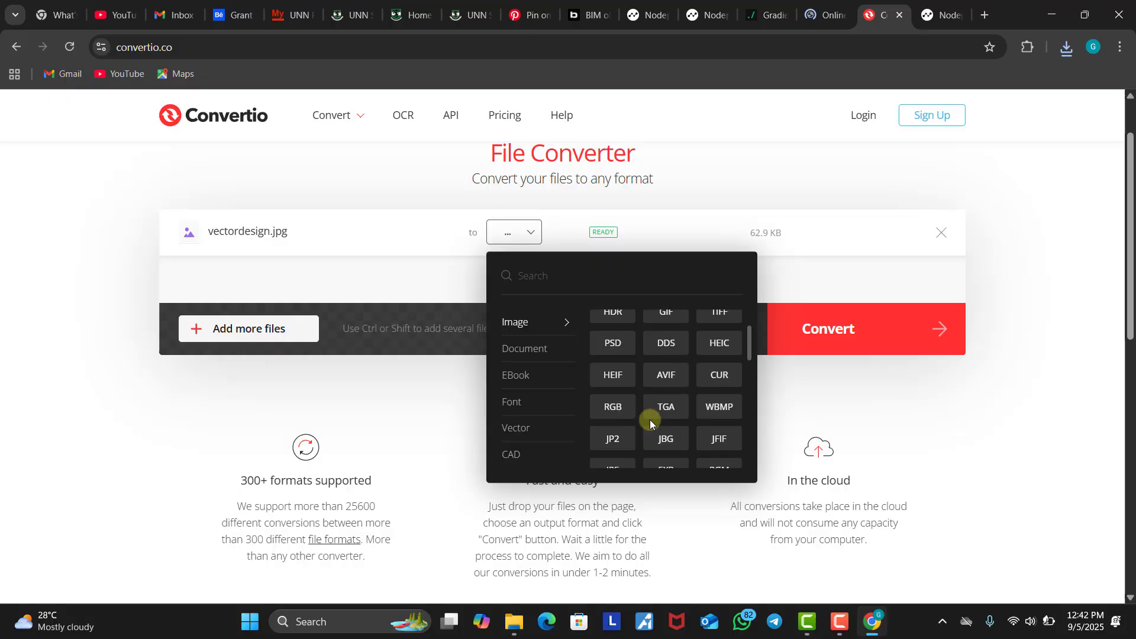
pyautogui.scroll(-2, 650, 423)
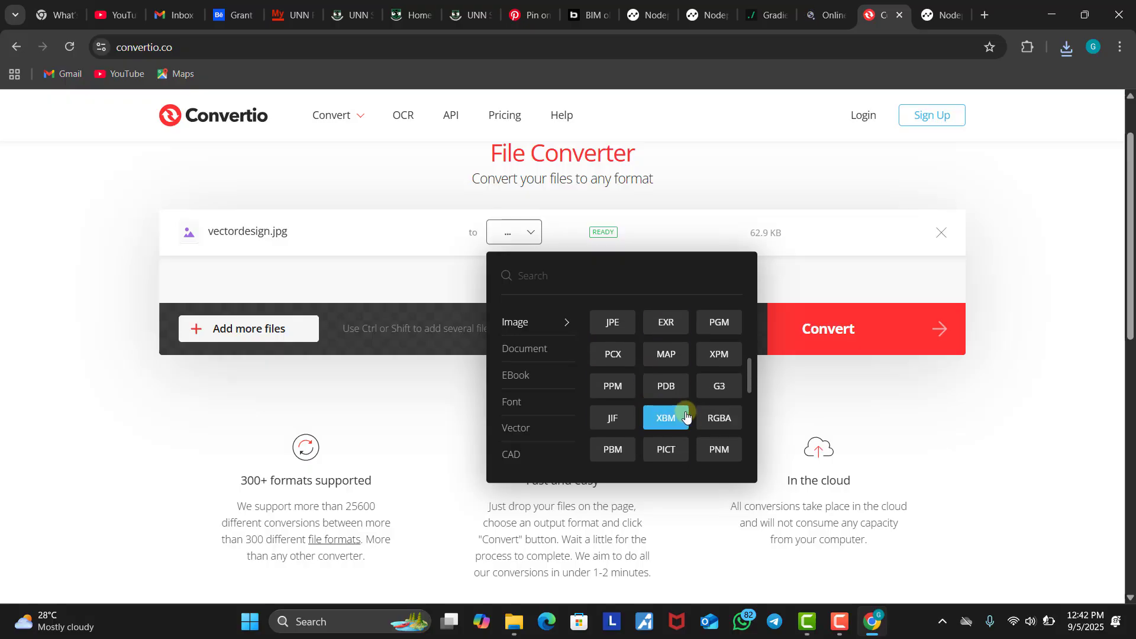
pyautogui.scroll(-1, 672, 401)
pyautogui.scroll(-1, 672, 401)
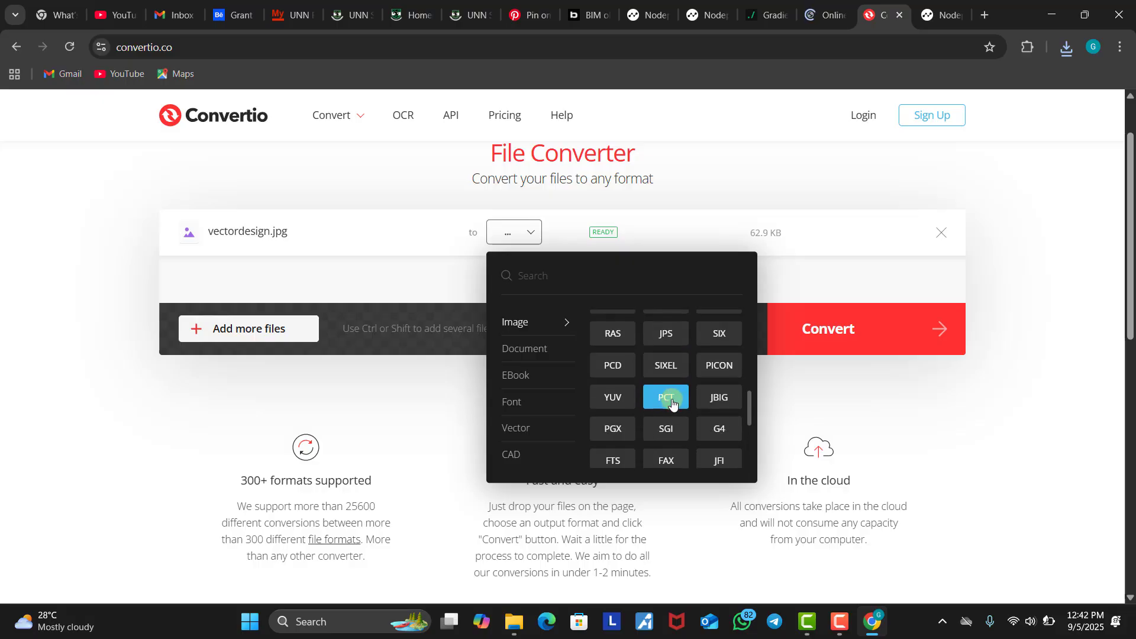
# Step: Look through the vector, document and CAD formats and set the output of vectordesign.jpg to DXF
pyautogui.click(524, 430)
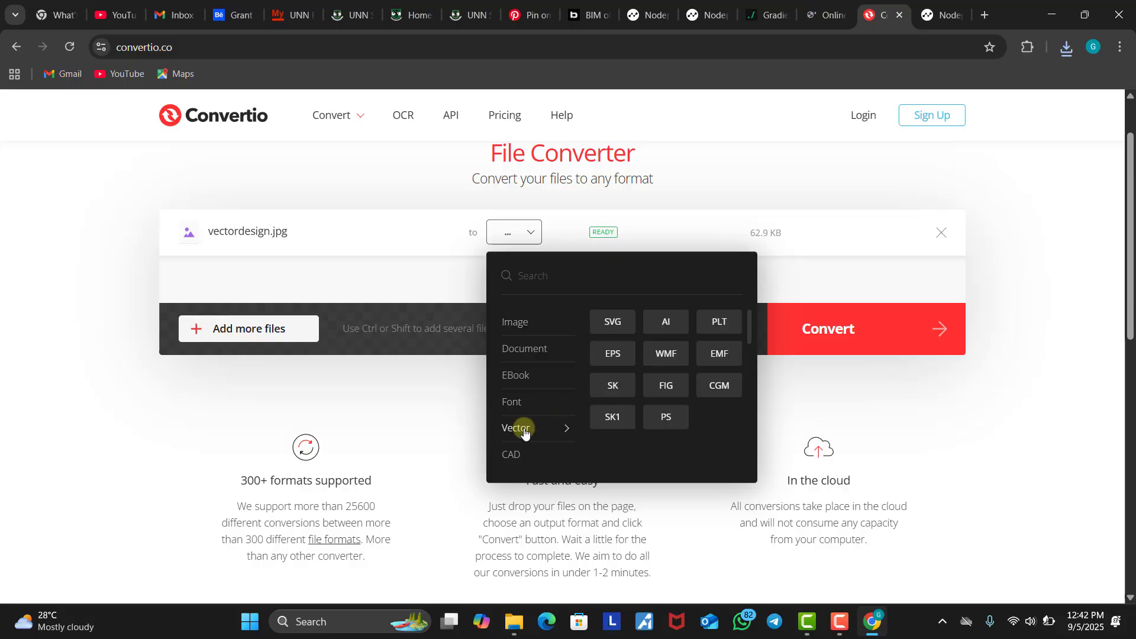
pyautogui.click(521, 357)
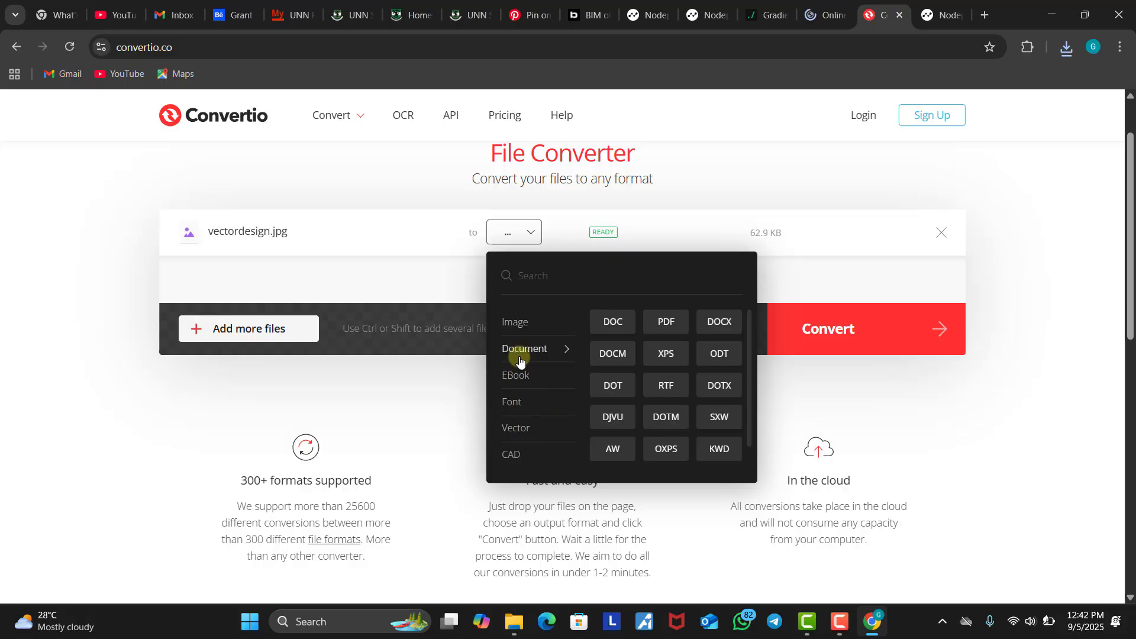
pyautogui.click(510, 453)
pyautogui.click(515, 430)
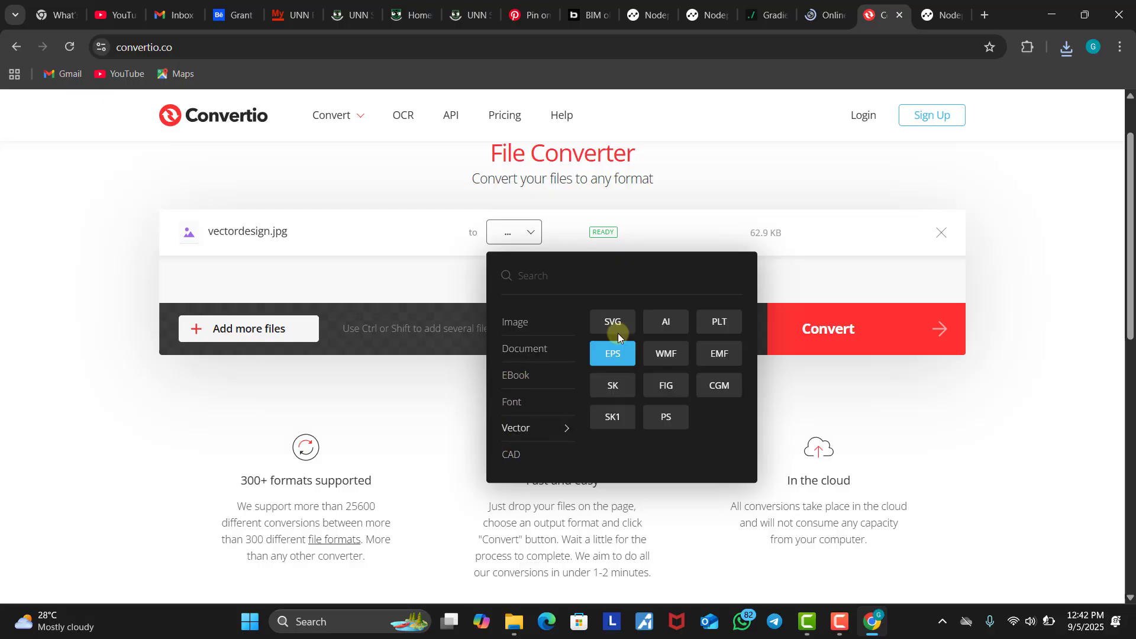
pyautogui.click(524, 452)
pyautogui.moveTo(522, 457)
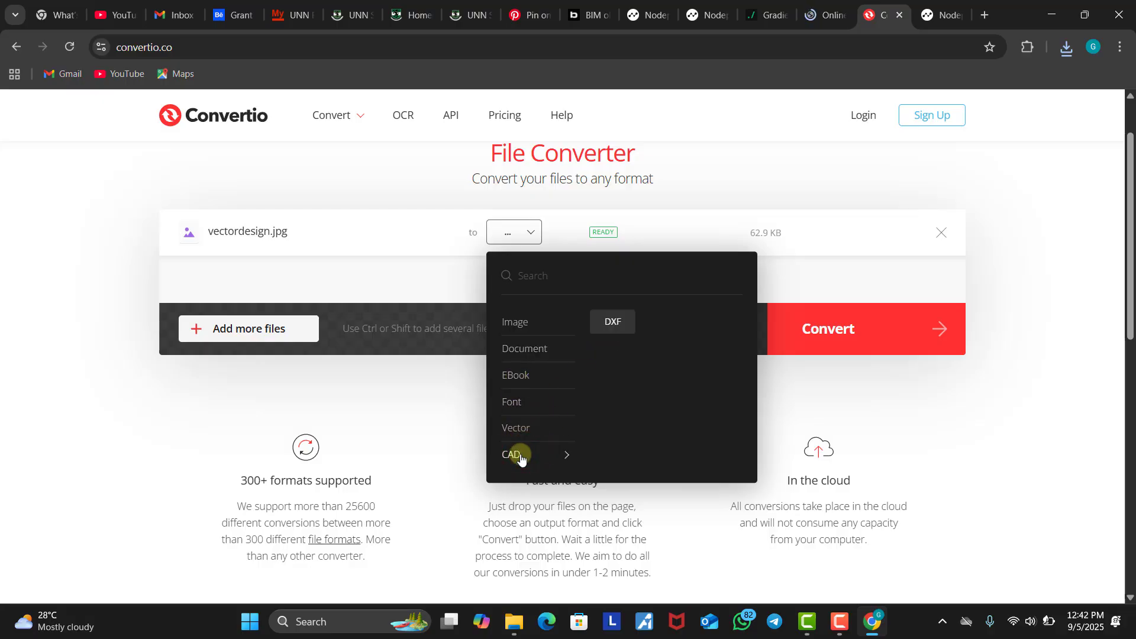
pyautogui.click(609, 324)
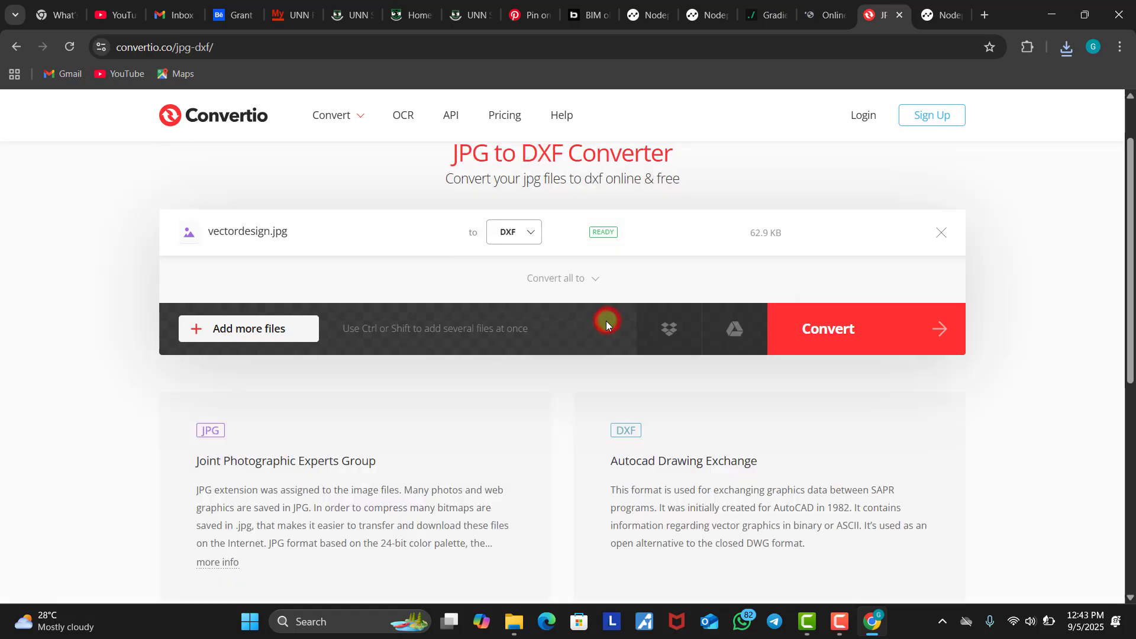
# Step: Convert vectordesign.jpg, dismiss the browser's performance alert and download the resulting DXF file
pyautogui.click(845, 336)
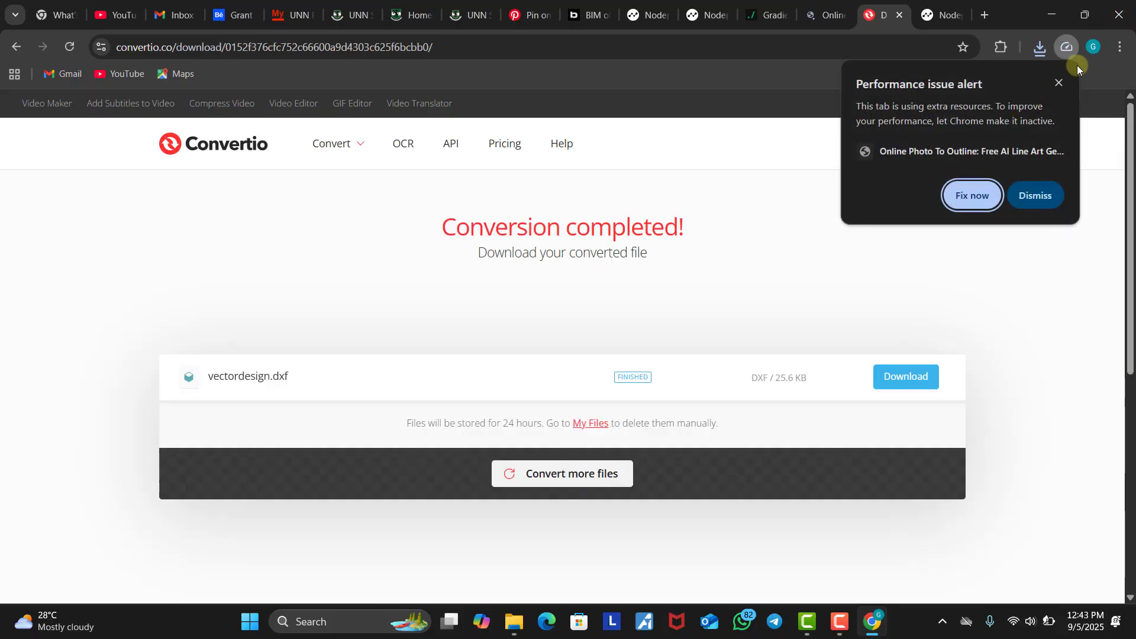
pyautogui.click(1057, 83)
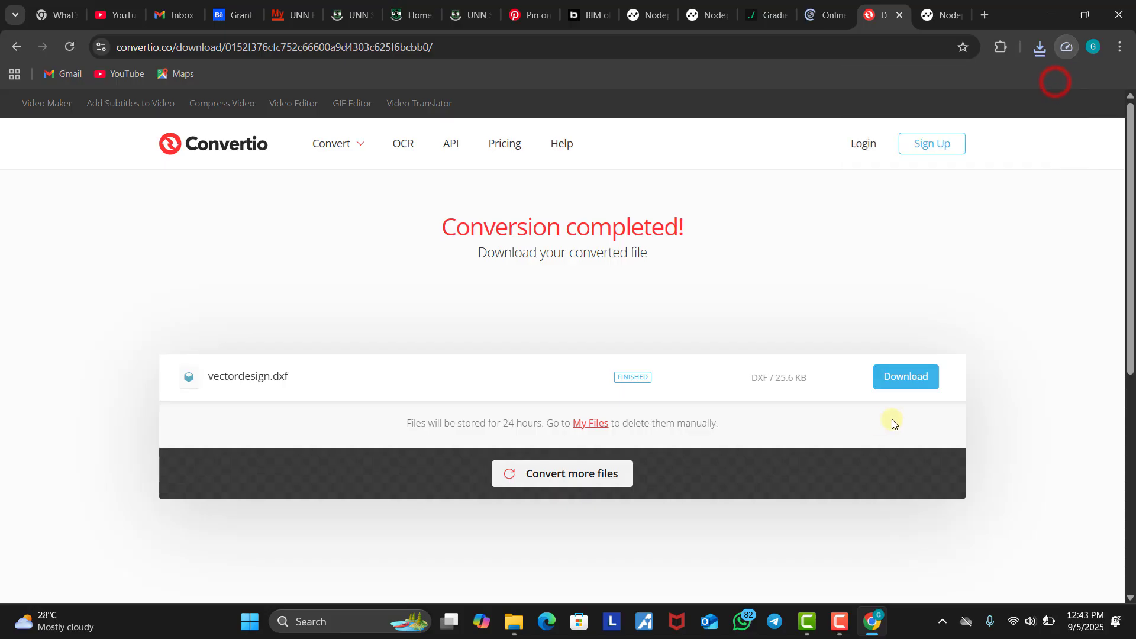
pyautogui.click(907, 386)
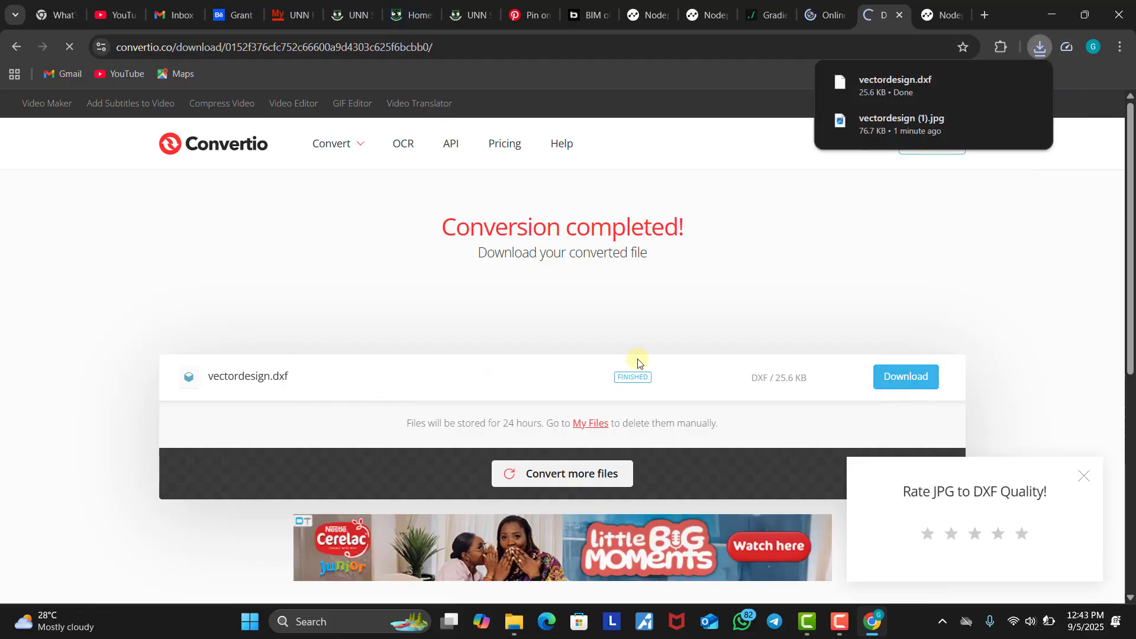
# Step: Start another conversion and load the Vans outline file vectordesign (1).jpg from the Downloads folder
pyautogui.click(548, 477)
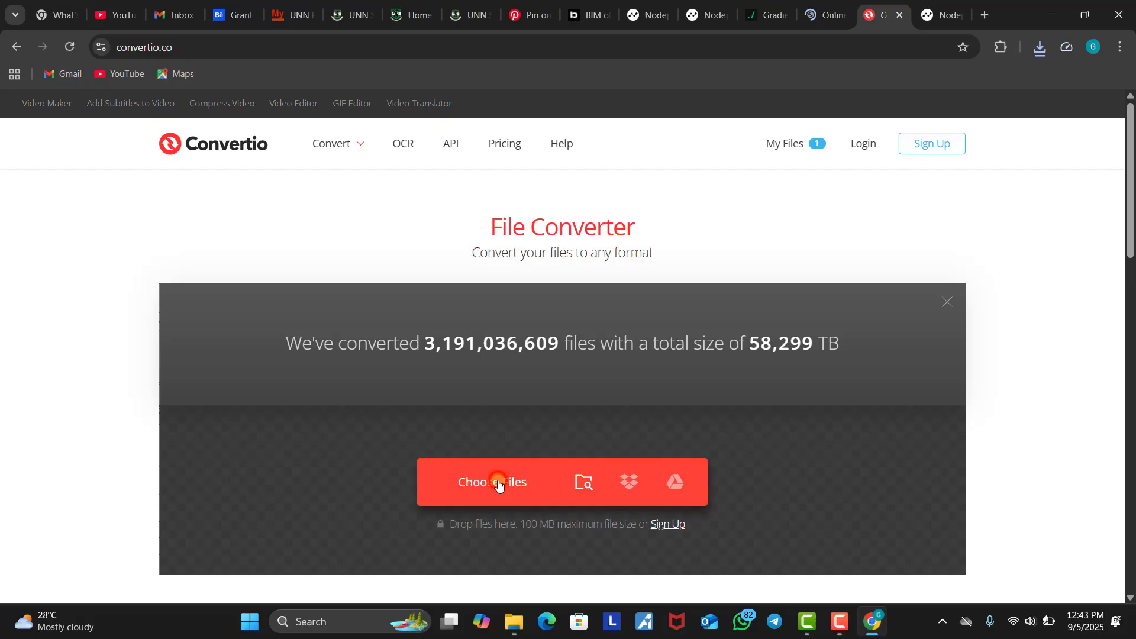
pyautogui.click(499, 484)
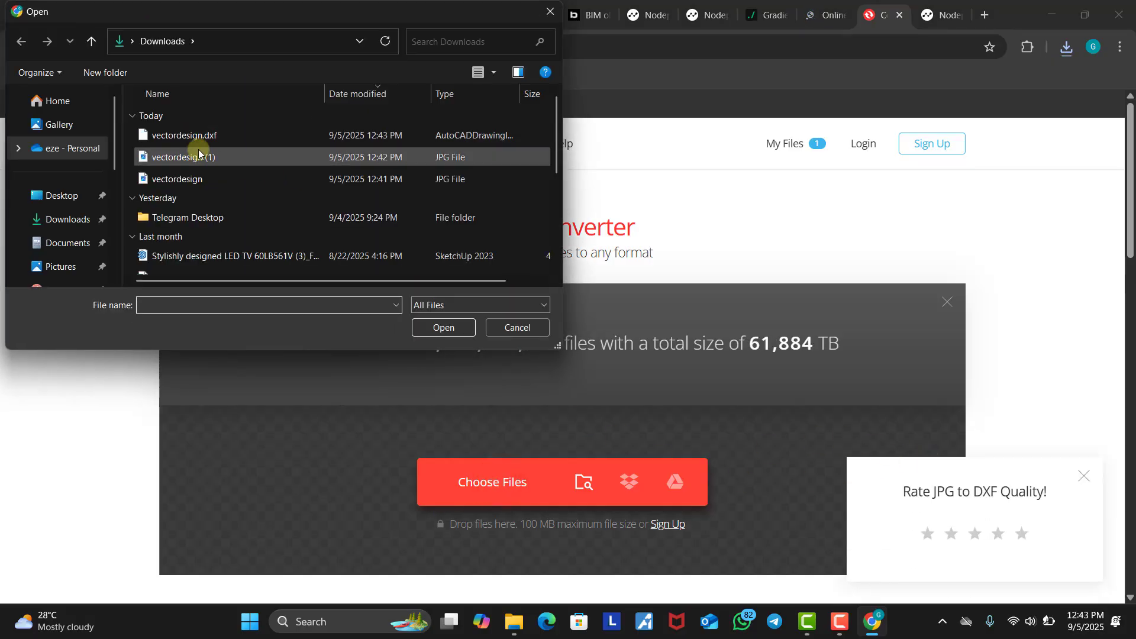
pyautogui.click(201, 157)
pyautogui.click(444, 327)
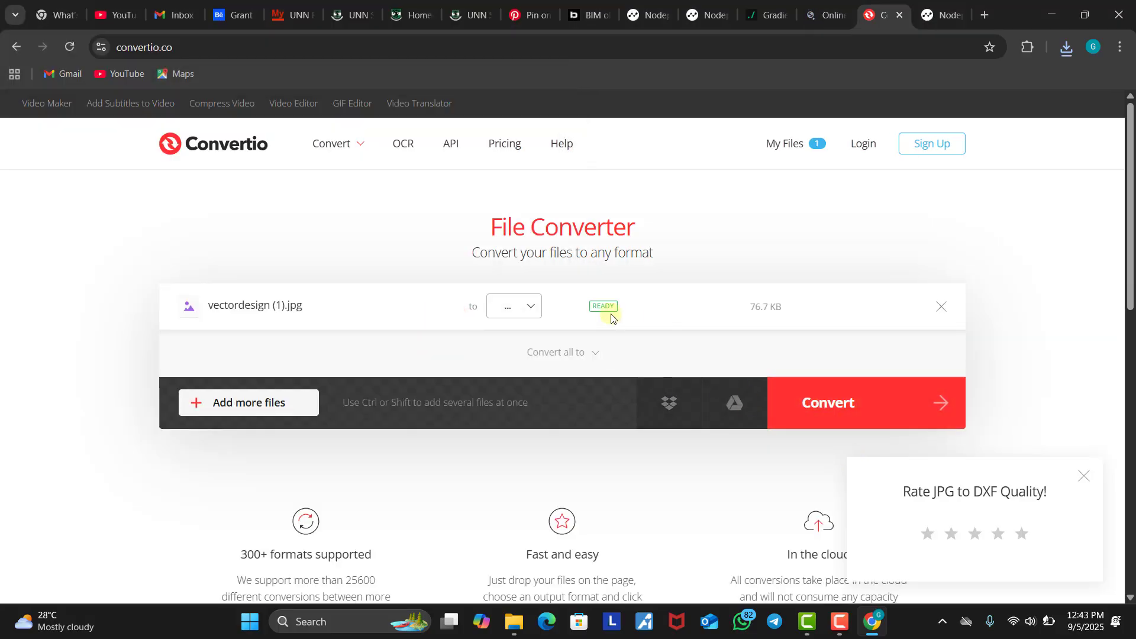
# Step: Set the output format of vectordesign (1).jpg to the CAD format DXF
pyautogui.click(527, 309)
pyautogui.click(514, 529)
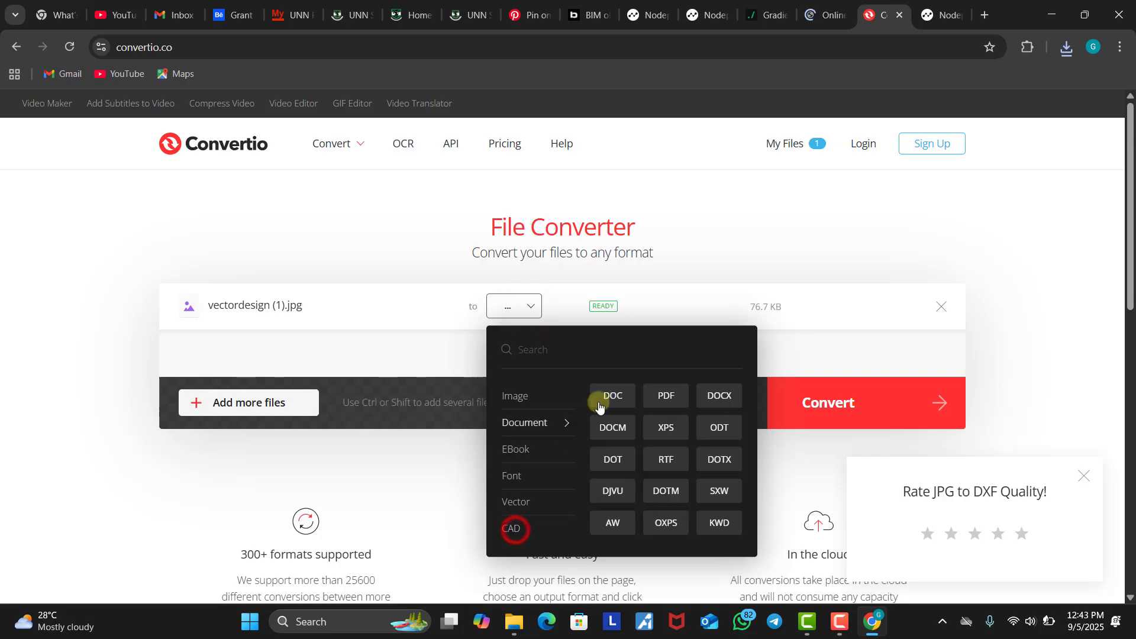
pyautogui.click(516, 531)
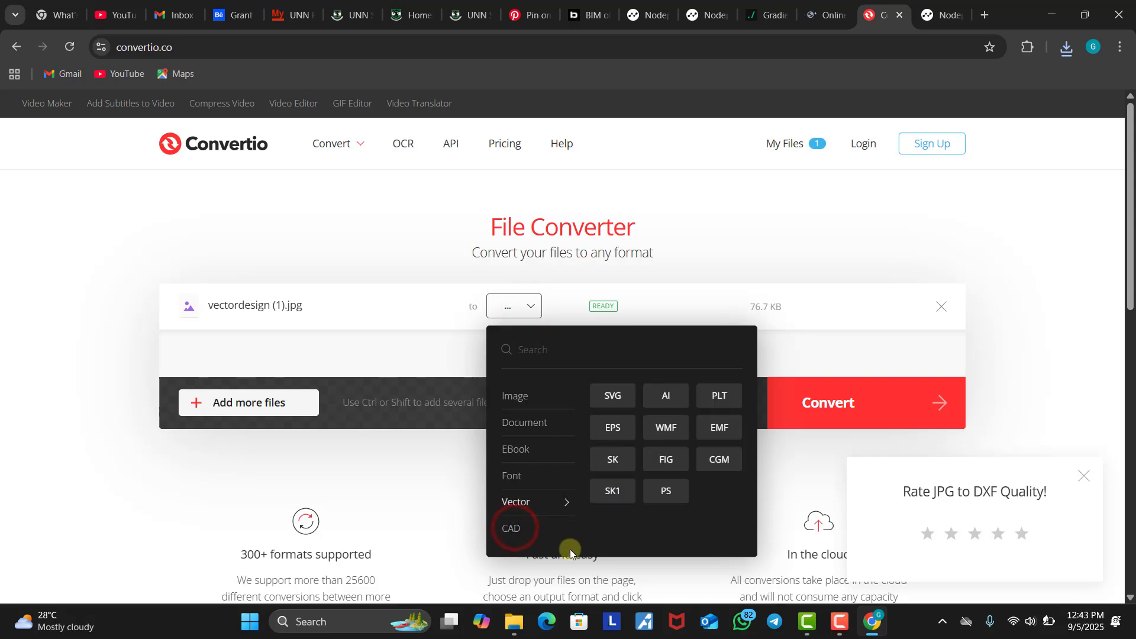
pyautogui.click(613, 395)
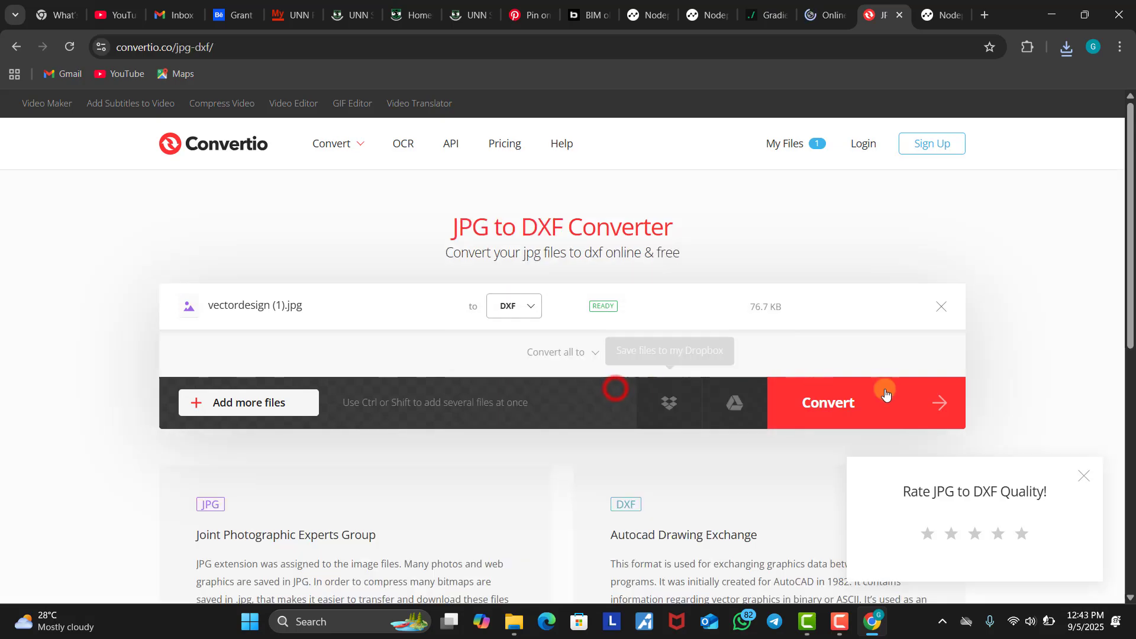
# Step: Convert vectordesign (1).jpg, close the quality rating prompt and download the resulting DXF file
pyautogui.click(837, 405)
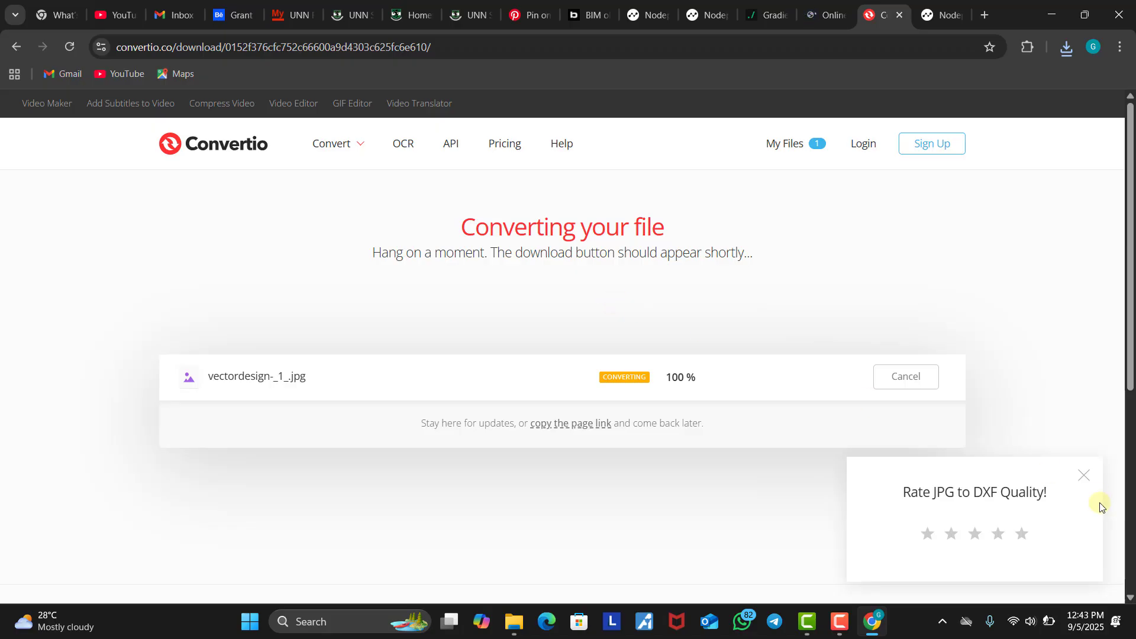
pyautogui.click(1084, 477)
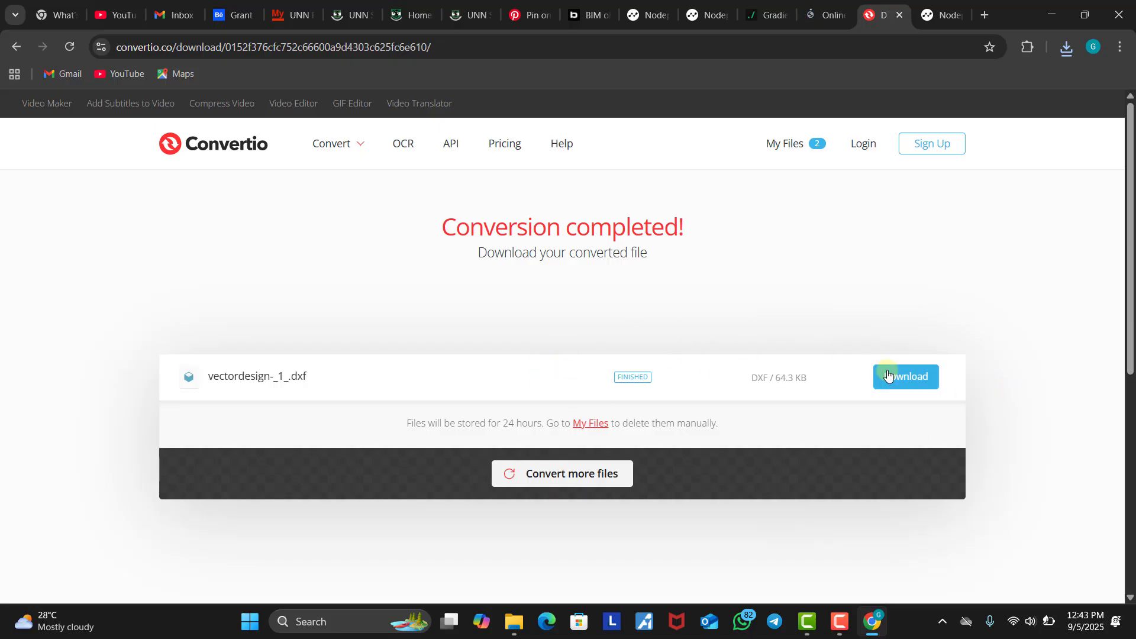
pyautogui.click(888, 376)
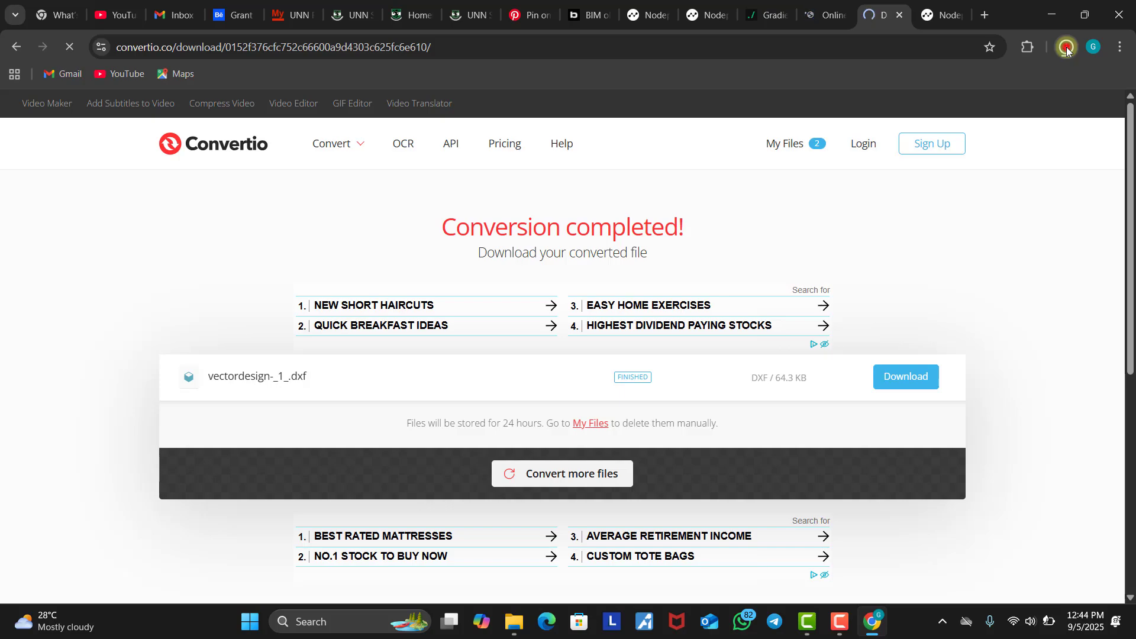
# Step: Check the recent download history for the two converted DXF files, and close the browser
pyautogui.click(1067, 48)
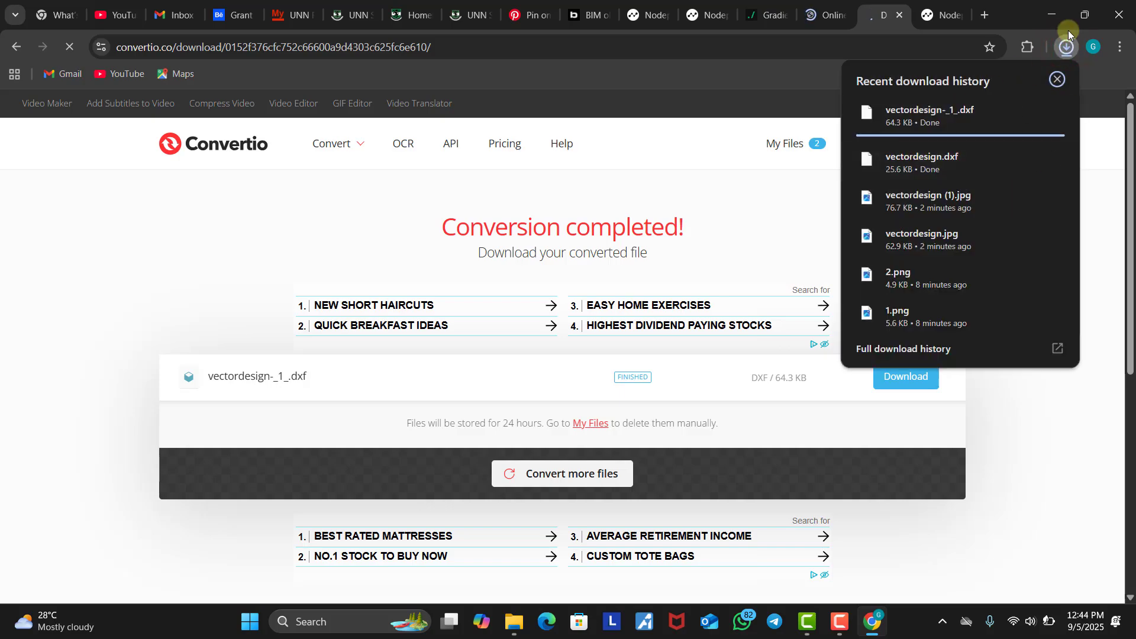
pyautogui.click(1068, 48)
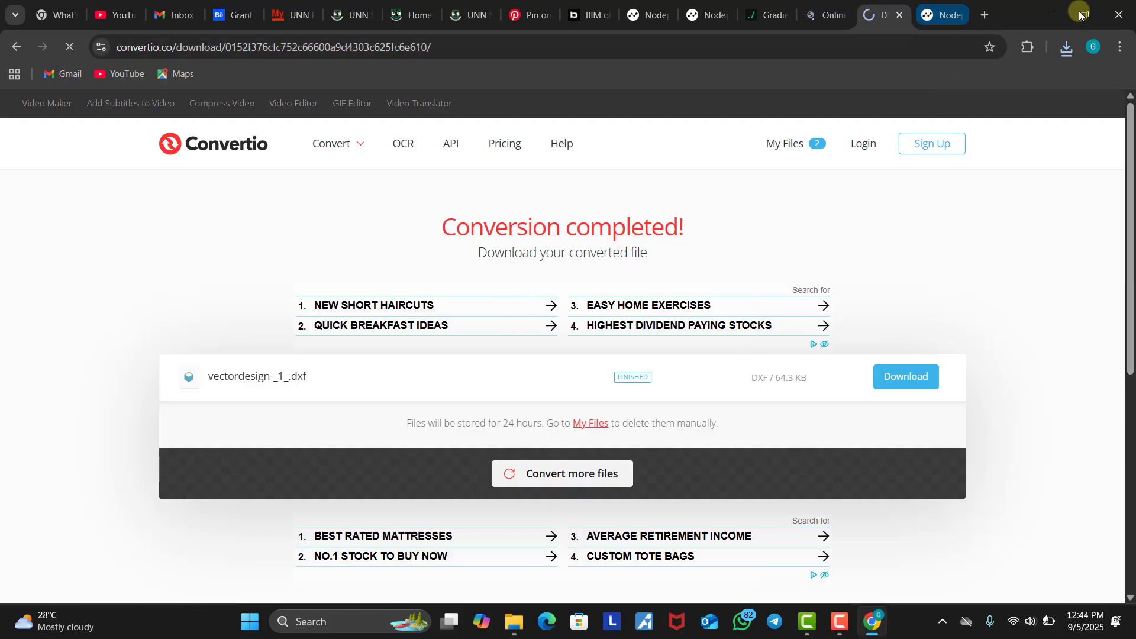
pyautogui.click(1117, 19)
# Step: Refresh the desktop and turn off the Wi-Fi connection
pyautogui.rightClick(523, 205)
pyautogui.click(573, 222)
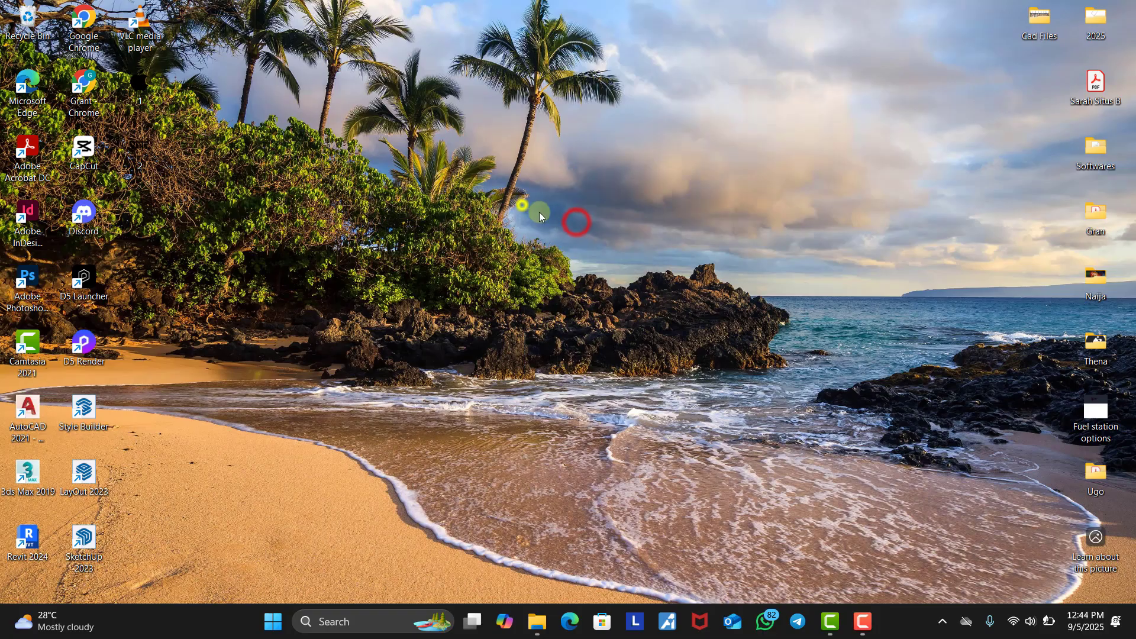
pyautogui.click(590, 261)
pyautogui.click(1009, 623)
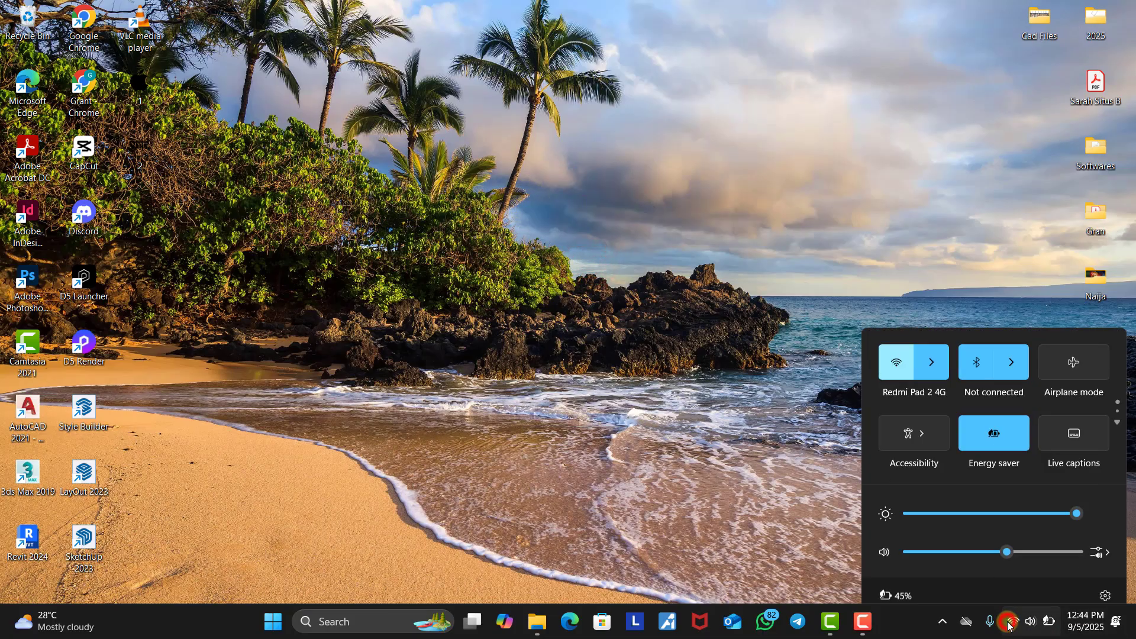
pyautogui.click(895, 347)
pyautogui.click(693, 381)
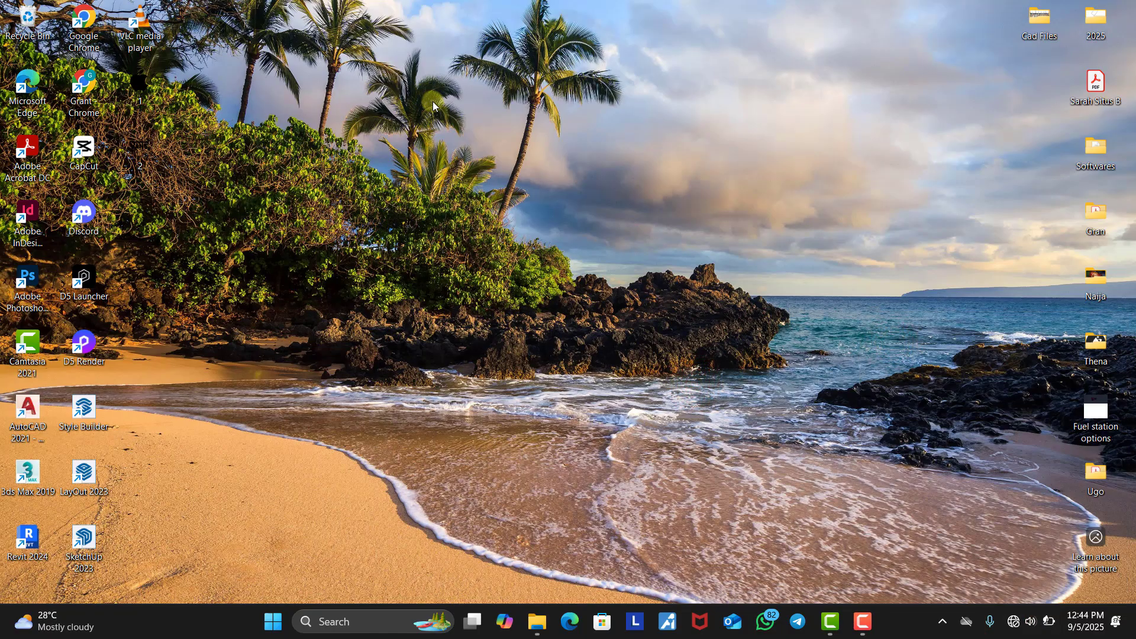
pyautogui.rightClick(491, 180)
pyautogui.click(531, 232)
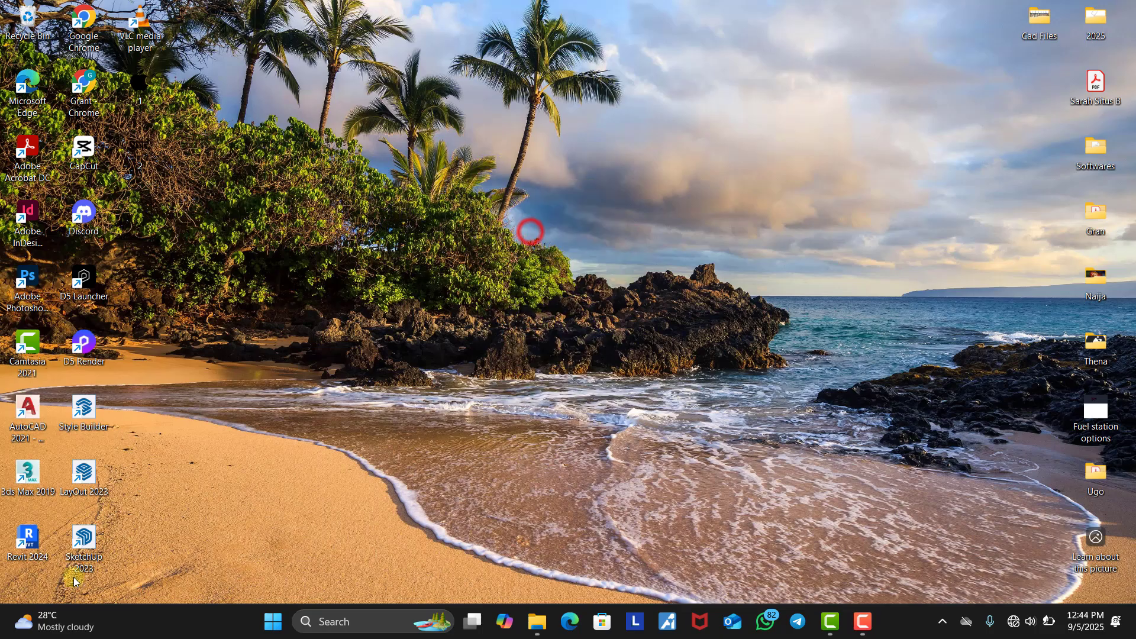
# Step: Launch Revit 2024 and create a new family from the English-Imperial template Generic Model face based.rft
pyautogui.doubleClick(30, 538)
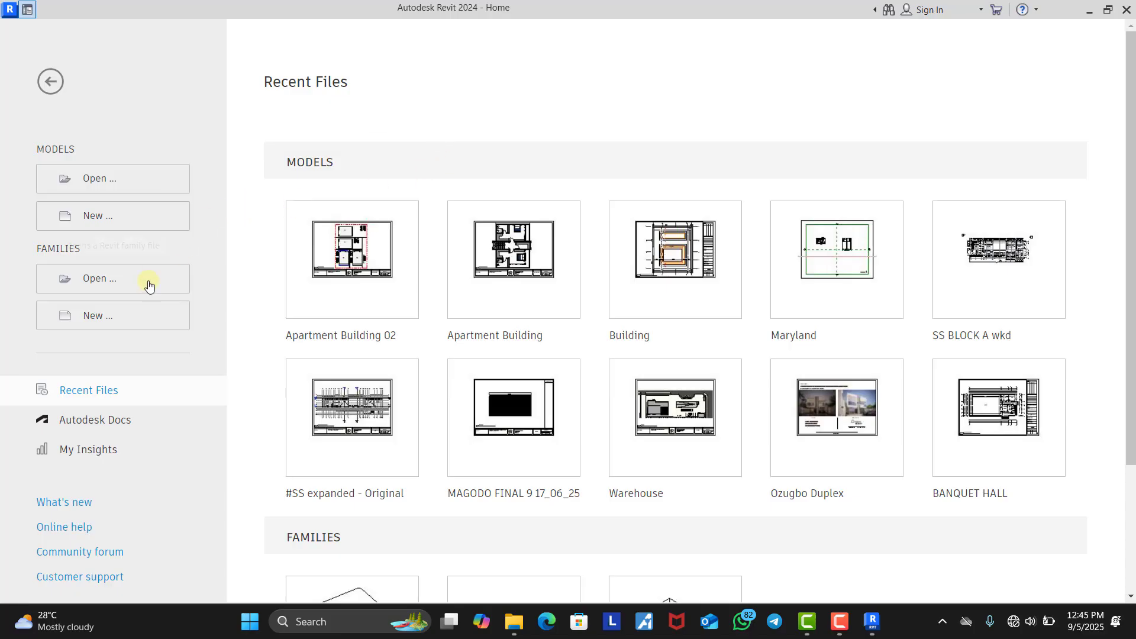
pyautogui.click(136, 321)
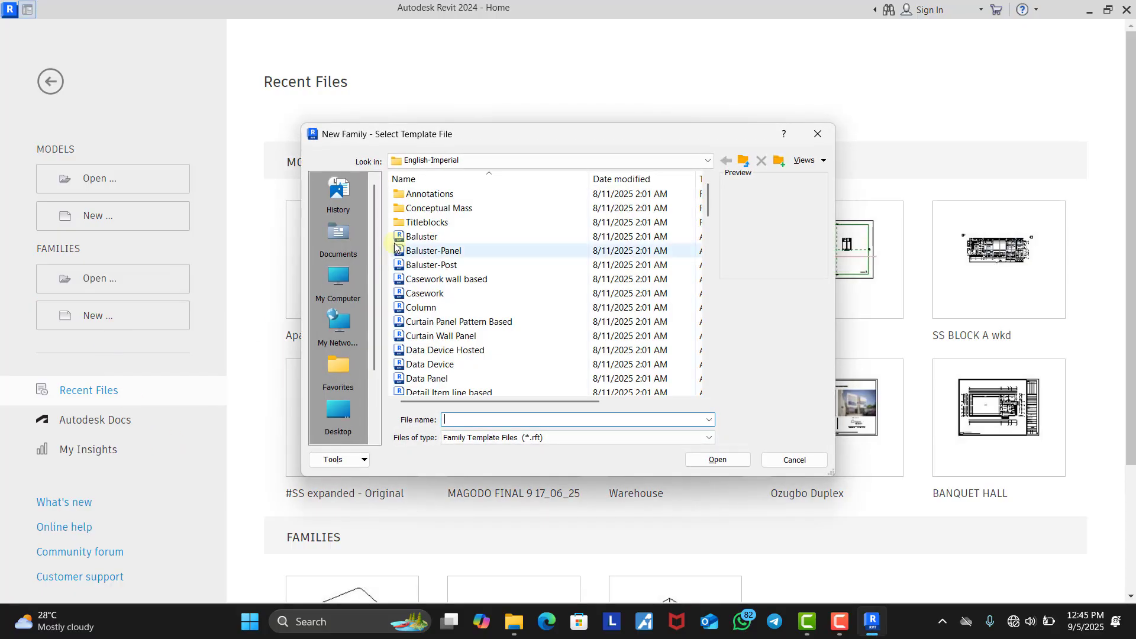
pyautogui.scroll(-7, 415, 267)
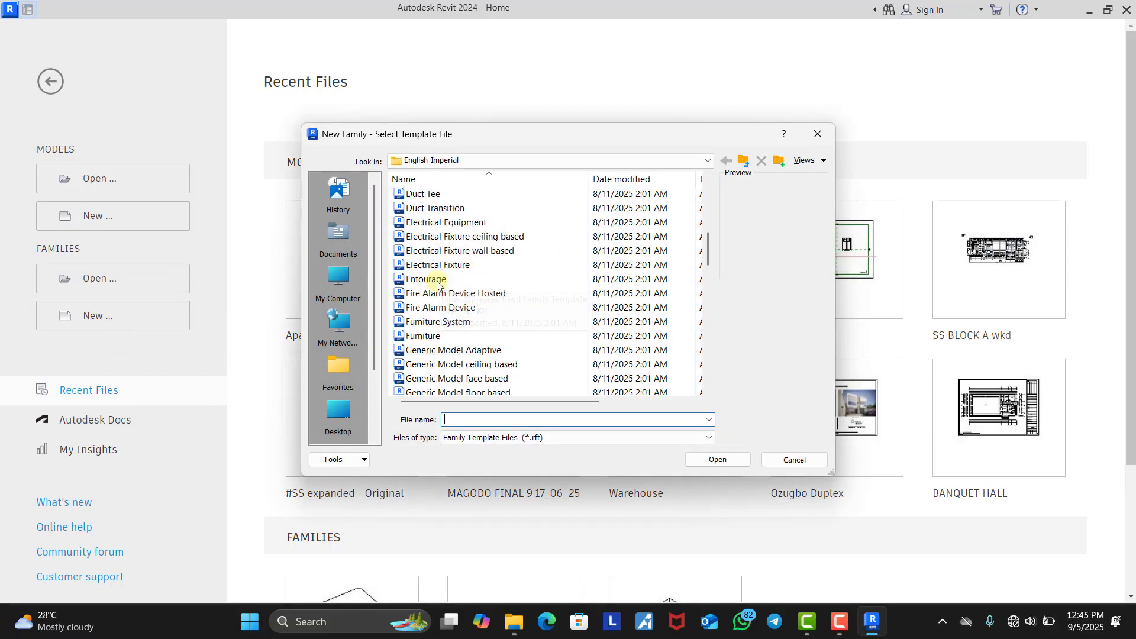
pyautogui.scroll(-2, 438, 286)
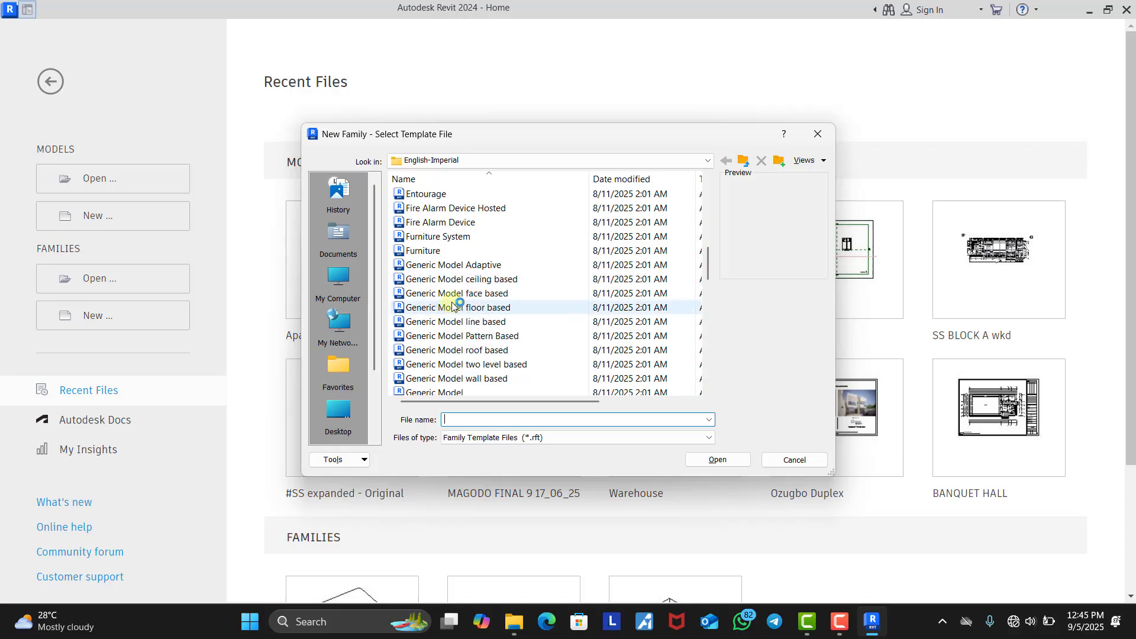
pyautogui.click(456, 293)
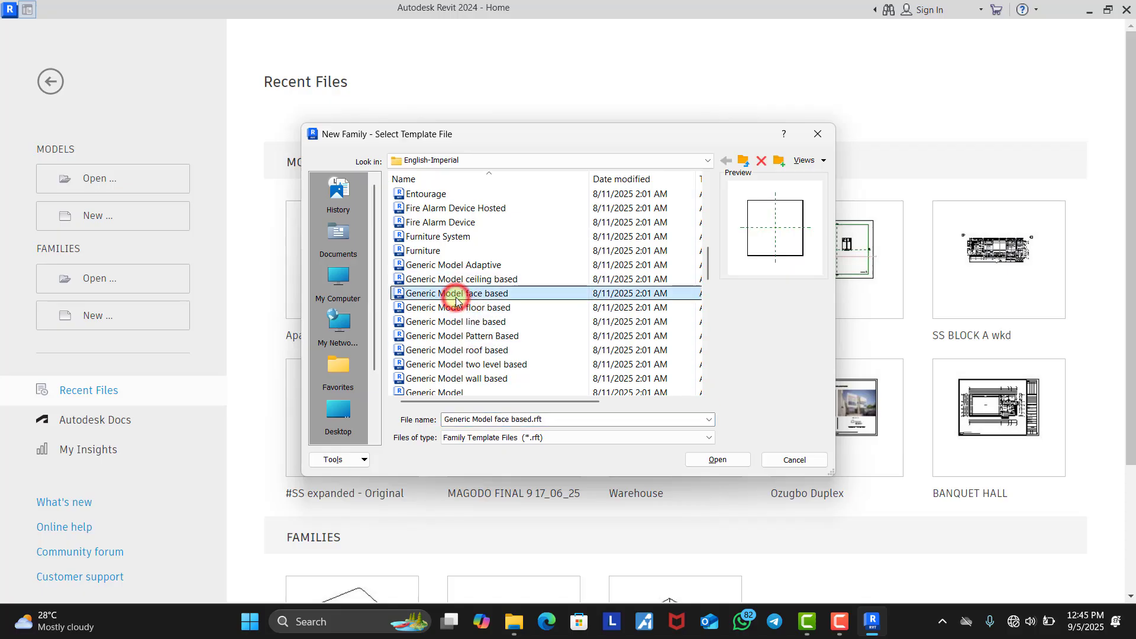
pyautogui.click(718, 460)
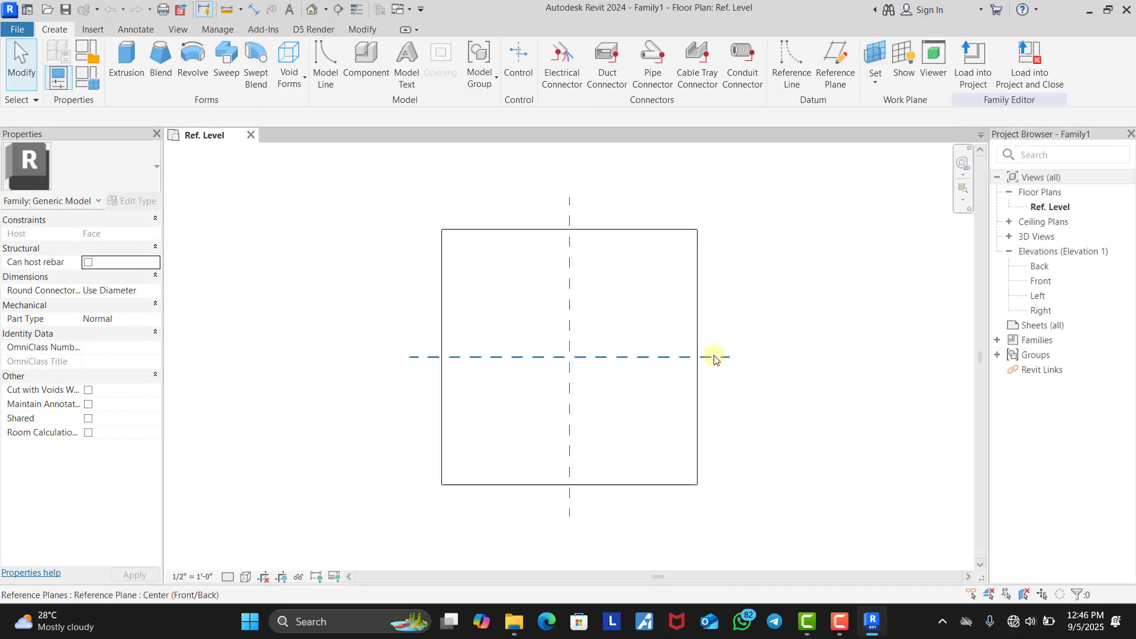
pyautogui.scroll(1, 717, 350)
pyautogui.scroll(-1, 521, 332)
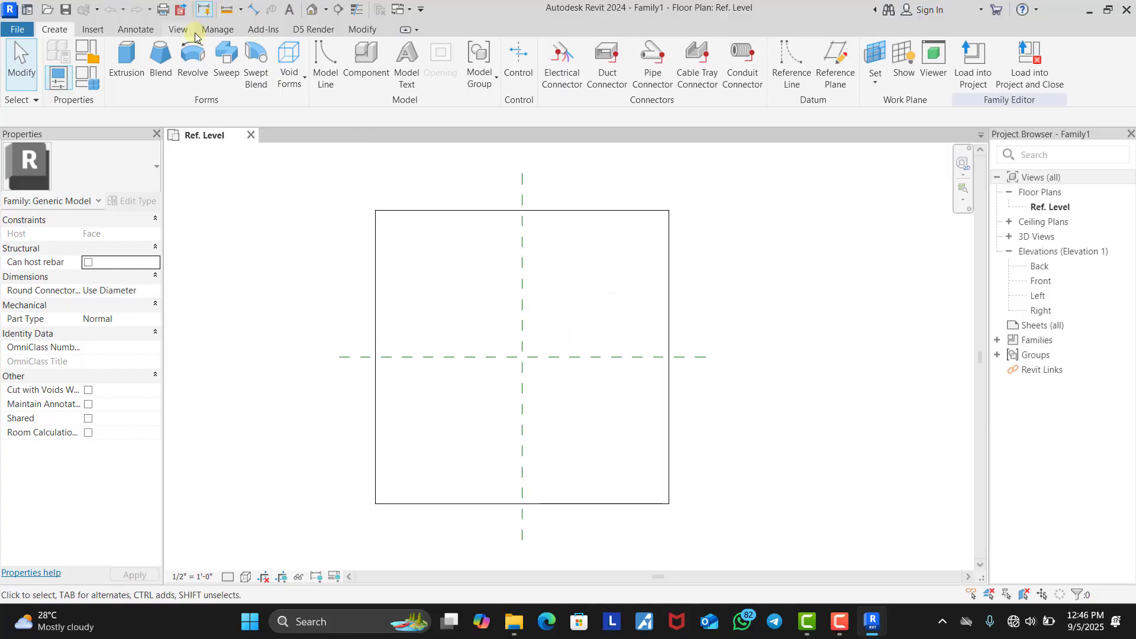
# Step: Import the CAD file vectordesign-_1_.dxf from the Downloads folder into the Ref. Level view, using the DXF file type
pyautogui.click(91, 29)
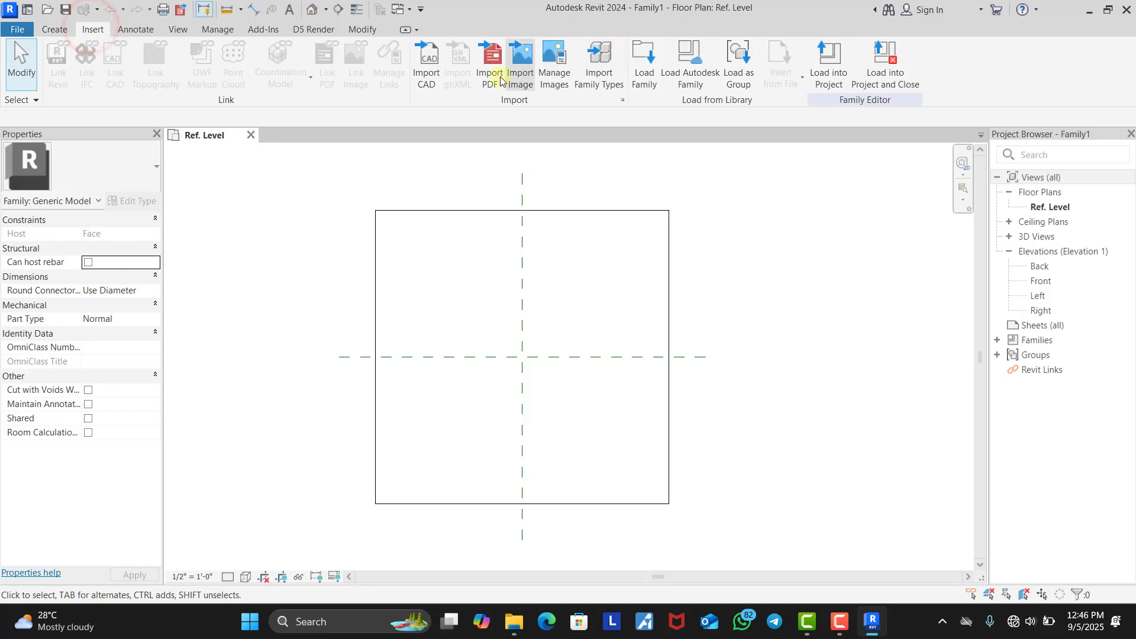
pyautogui.click(432, 66)
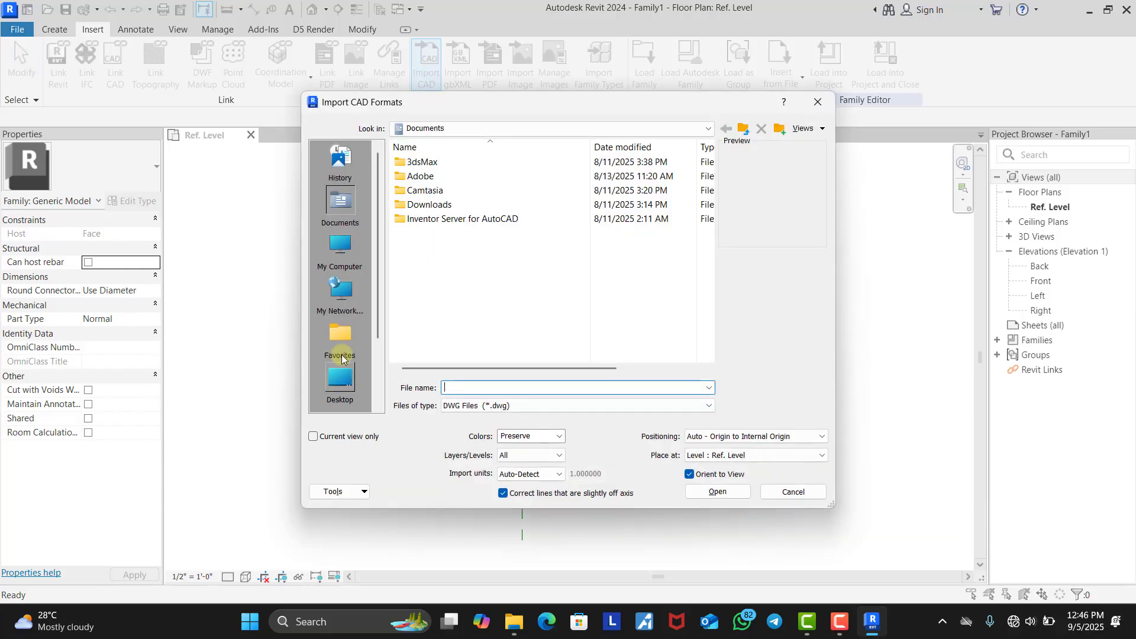
pyautogui.click(336, 375)
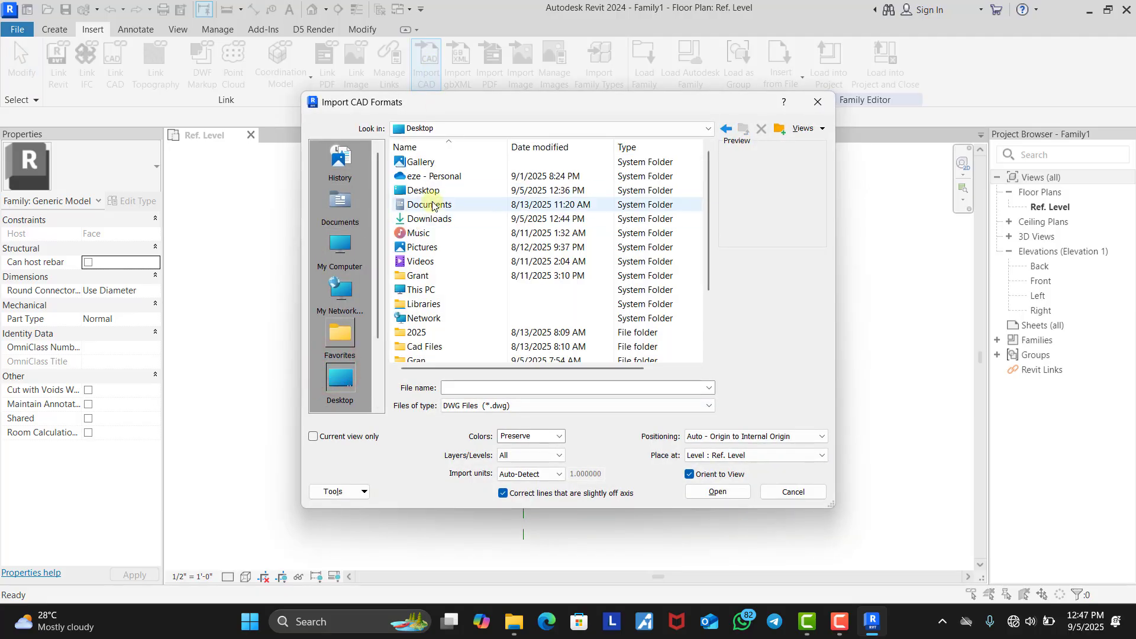
pyautogui.doubleClick(433, 219)
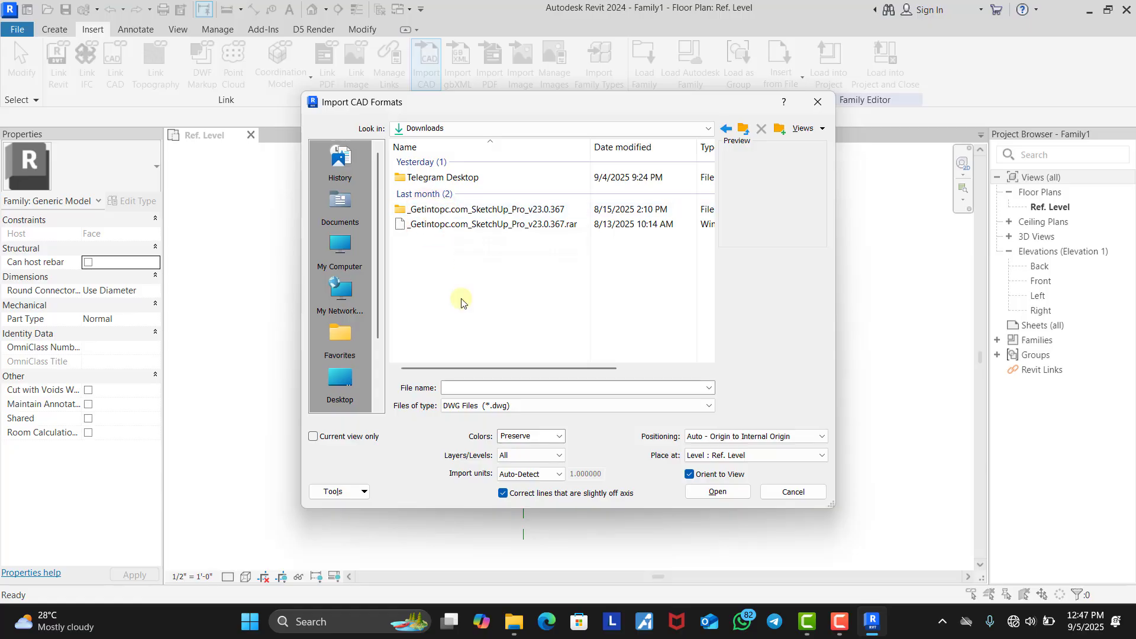
pyautogui.click(510, 407)
pyautogui.click(500, 424)
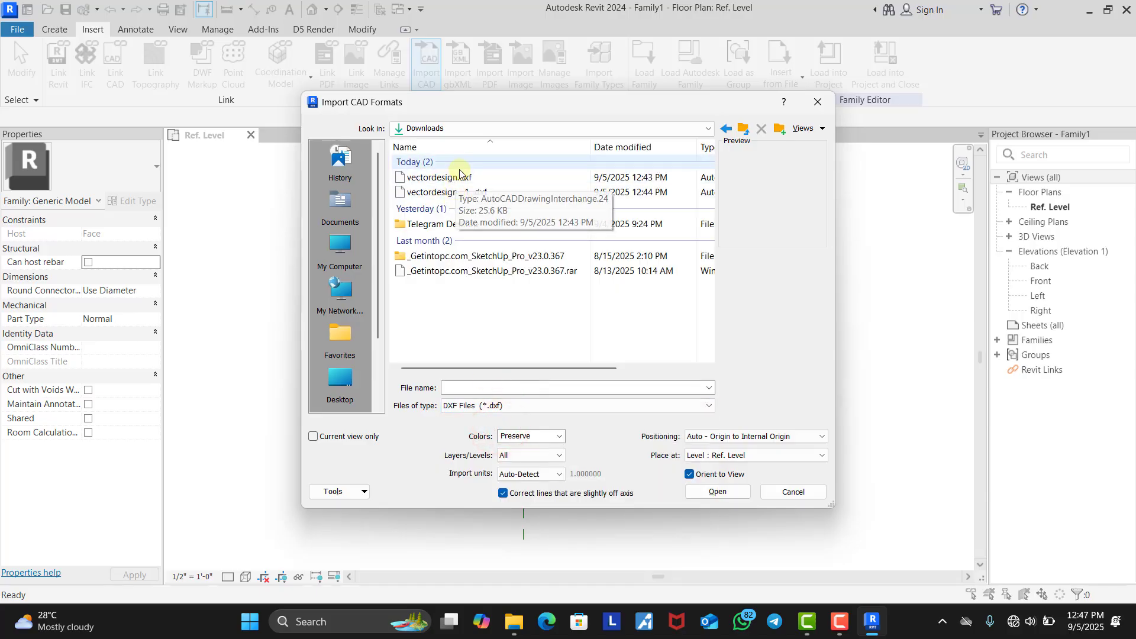
pyautogui.click(450, 193)
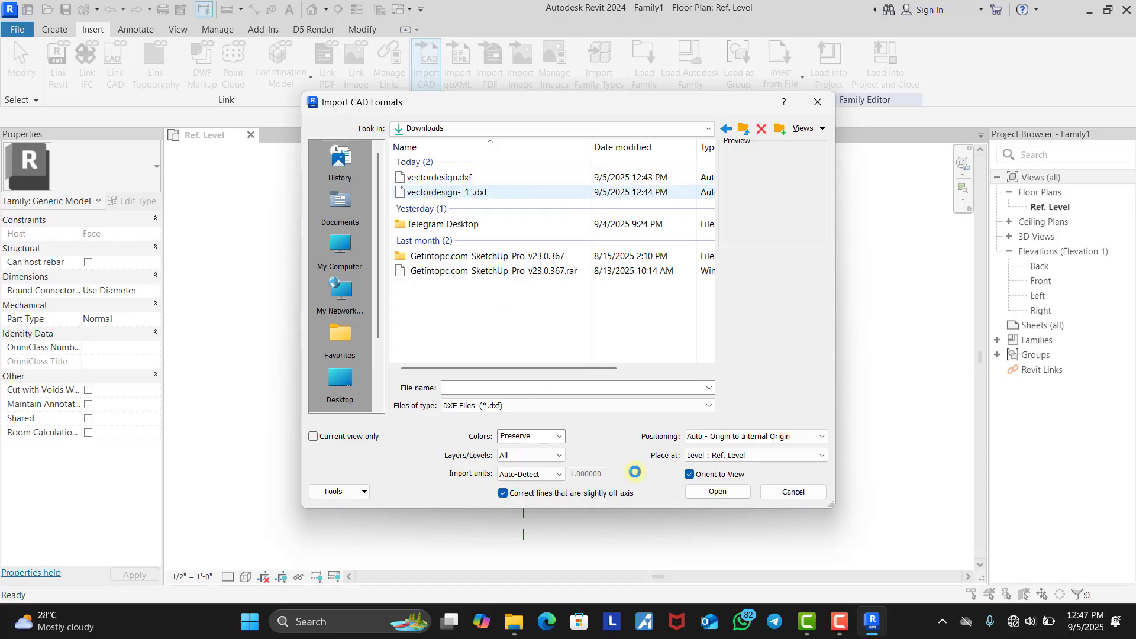
pyautogui.click(716, 492)
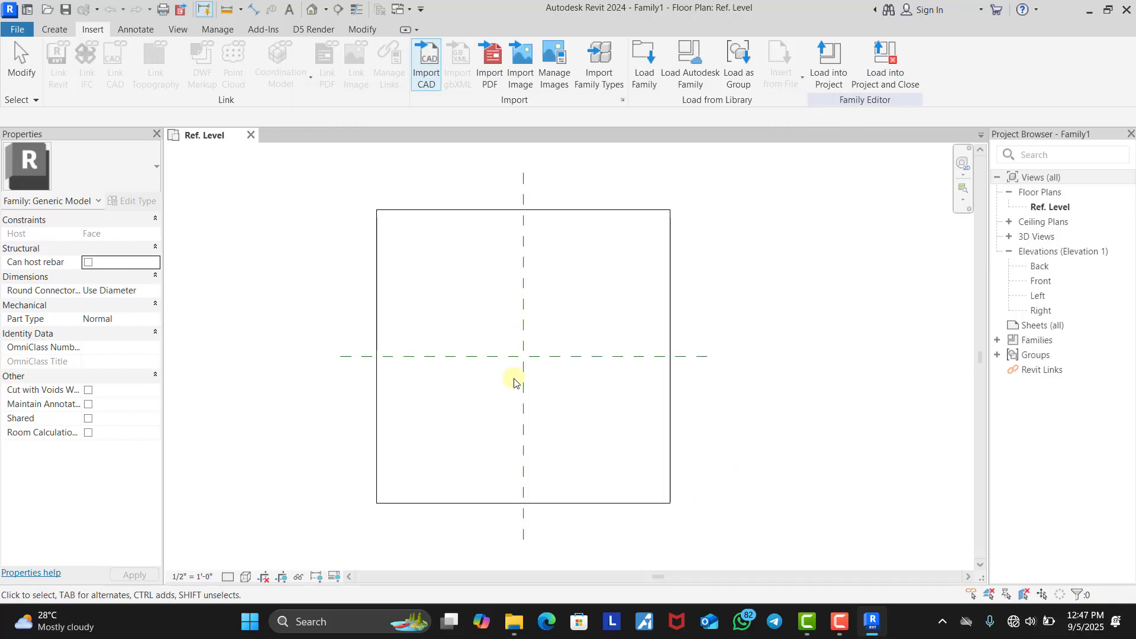
pyautogui.scroll(-5, 482, 382)
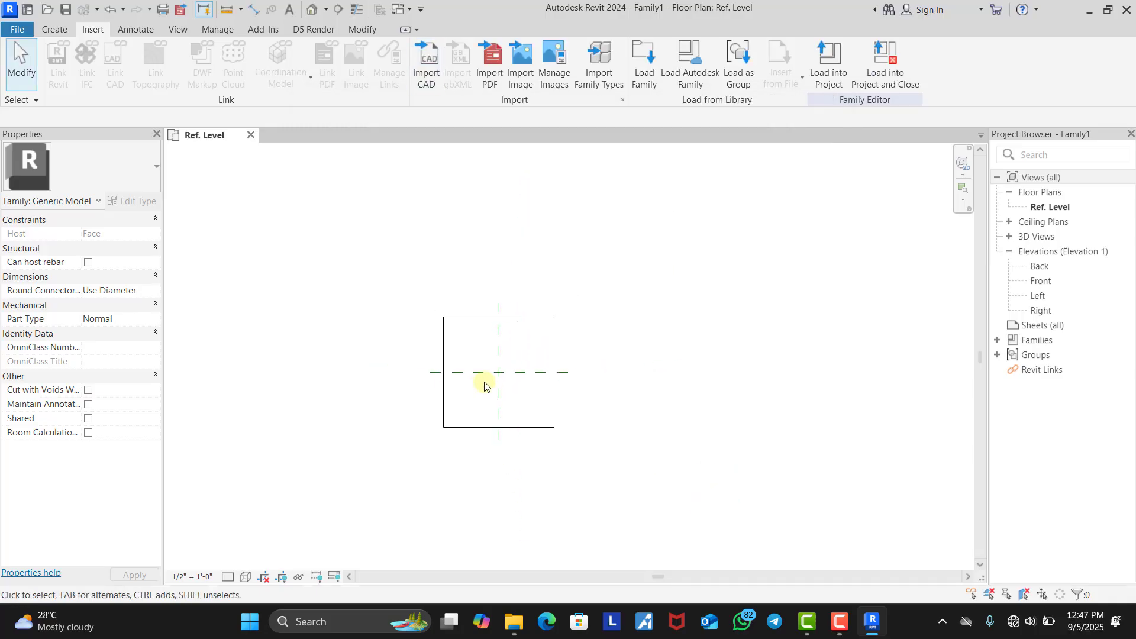
pyautogui.scroll(-3, 485, 386)
pyautogui.scroll(2, 580, 254)
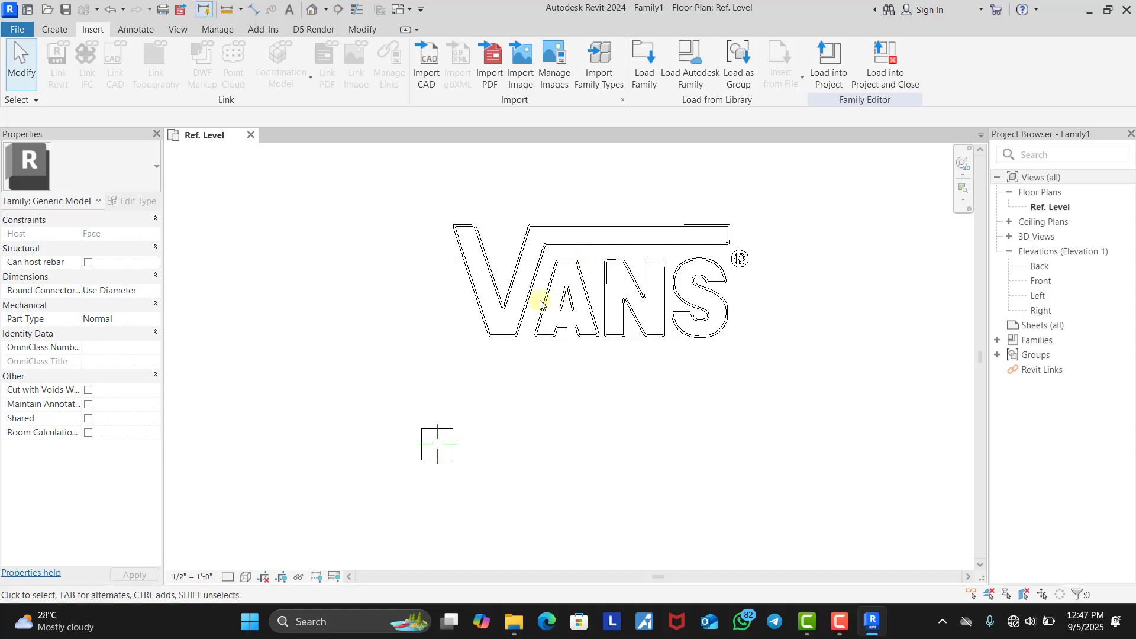
# Step: Unpin the imported Vans logo outline so that it can be edited
pyautogui.click(631, 304)
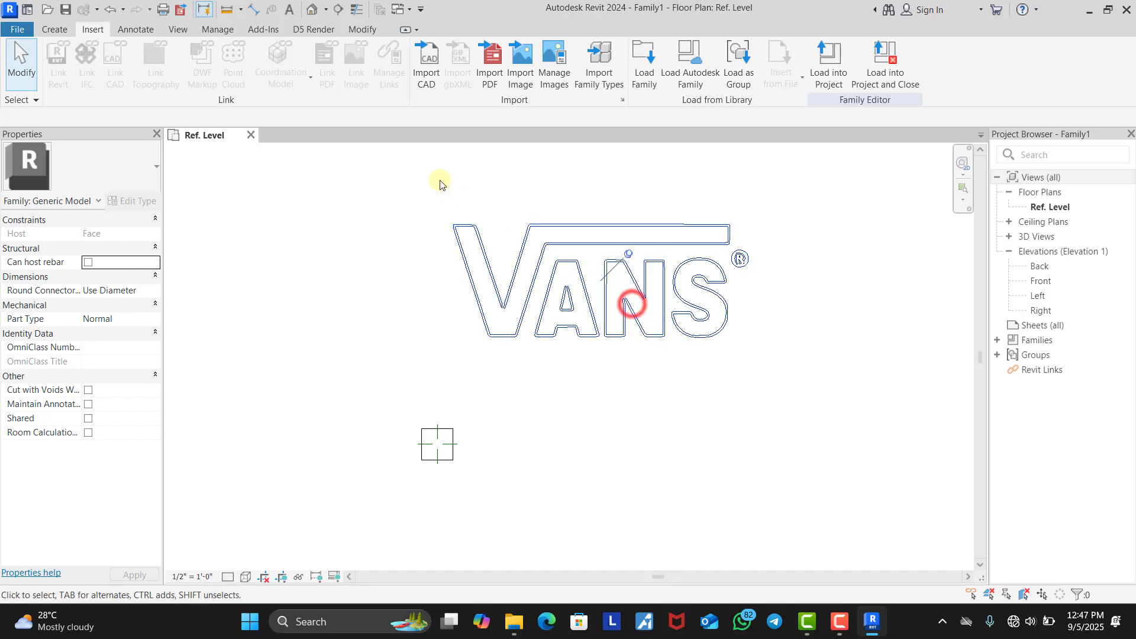
pyautogui.click(627, 252)
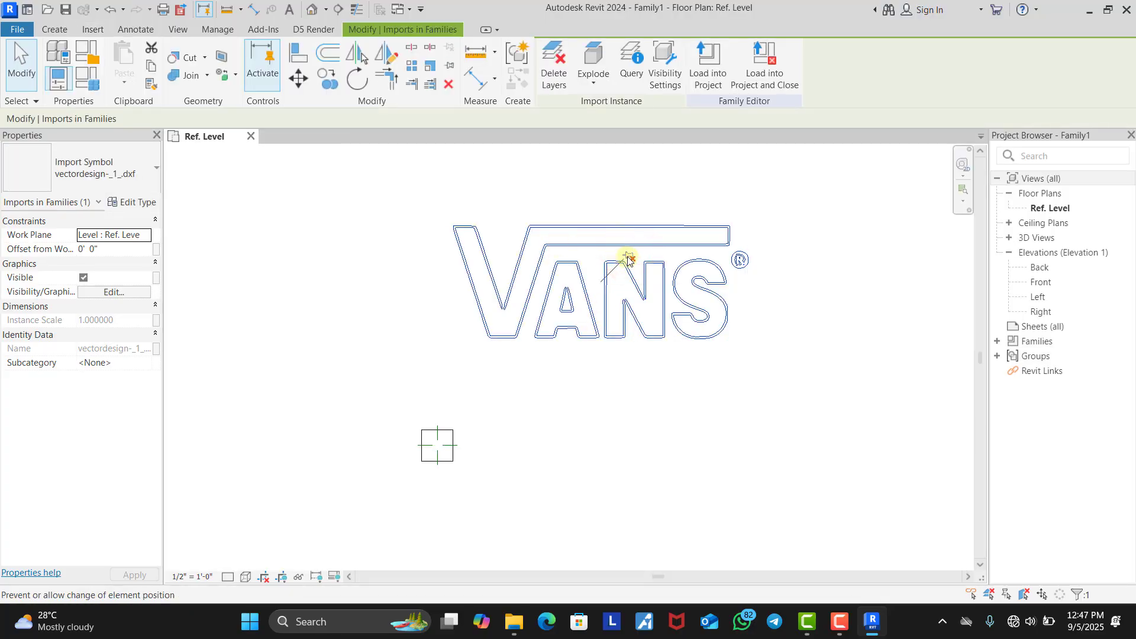
pyautogui.click(629, 257)
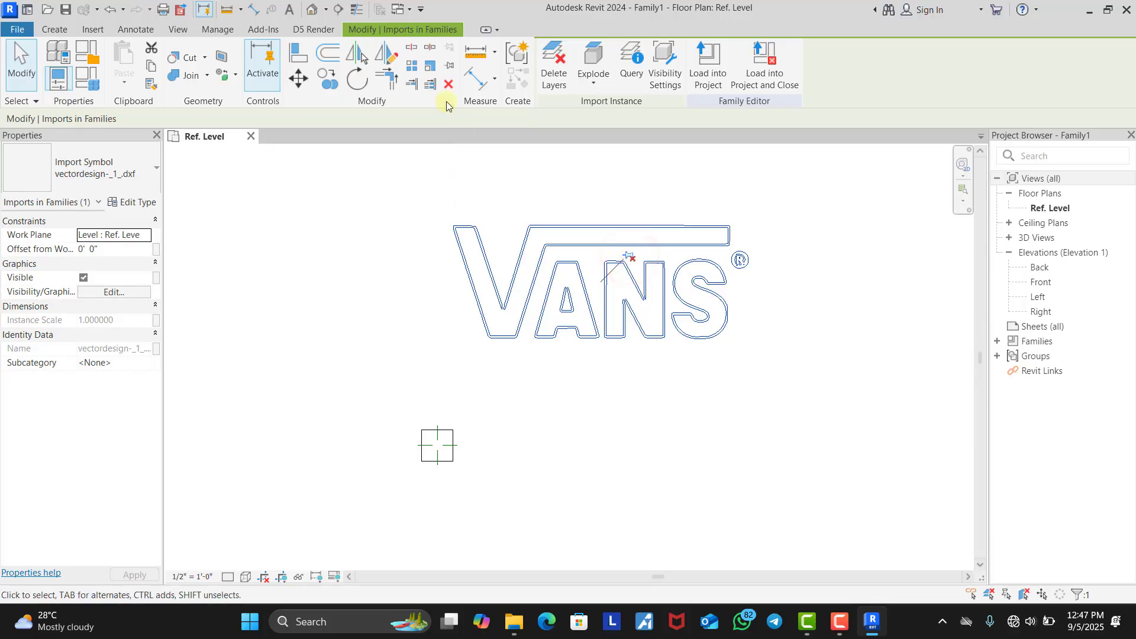
# Step: Scale the Vans outline down graphically from its upper-left corner to an instance scale of about 0.035
pyautogui.click(429, 68)
pyautogui.click(456, 226)
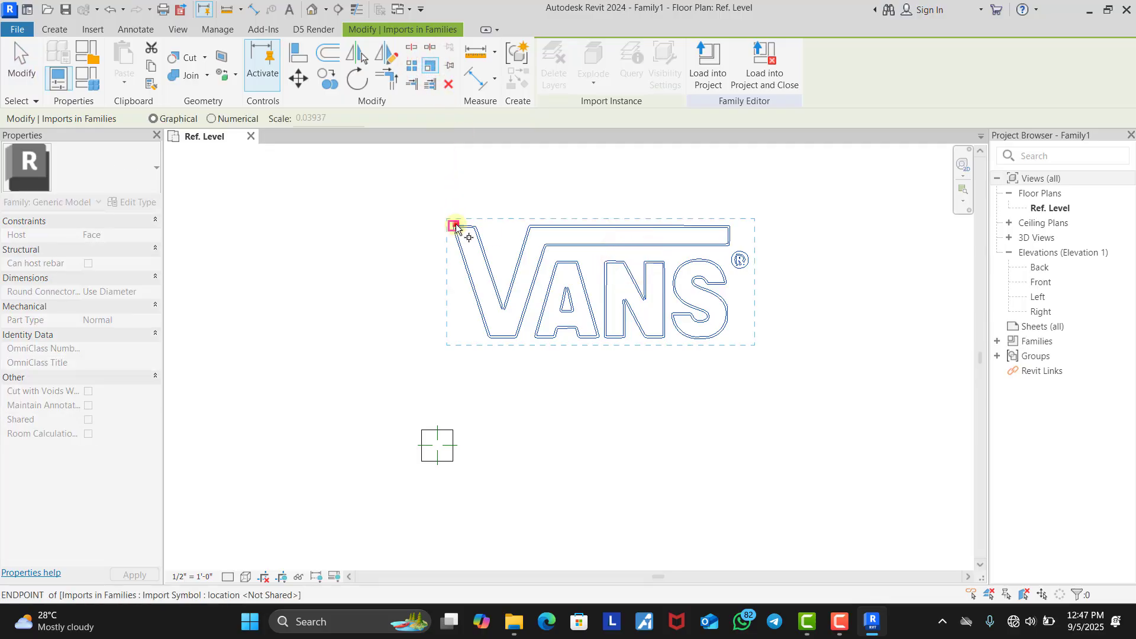
pyautogui.click(754, 225)
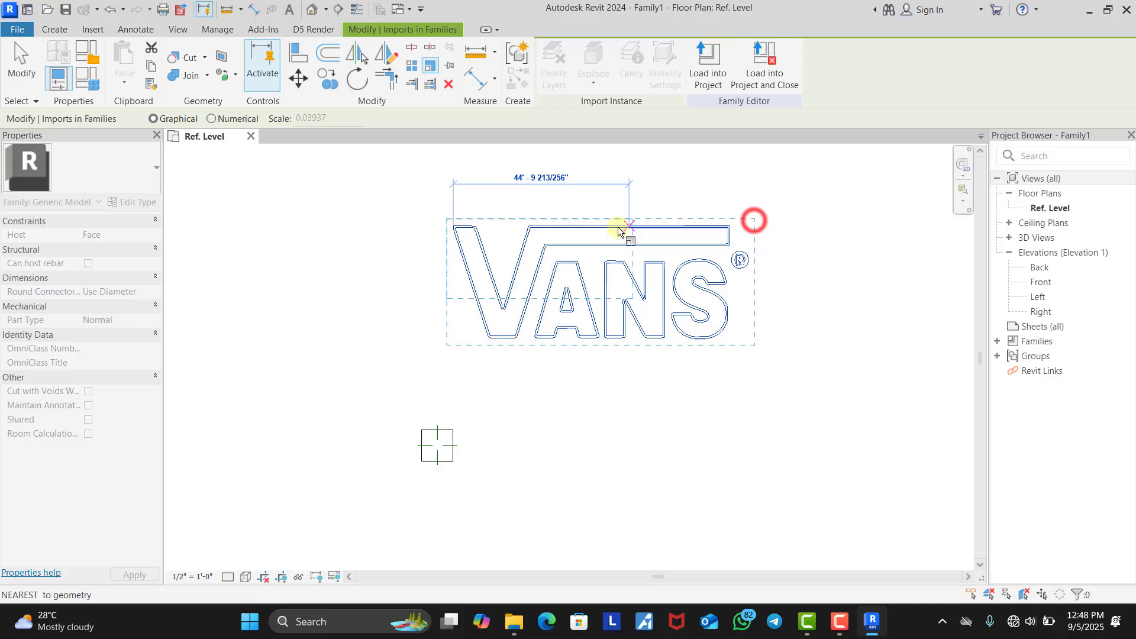
pyautogui.click(464, 226)
pyautogui.click(562, 274)
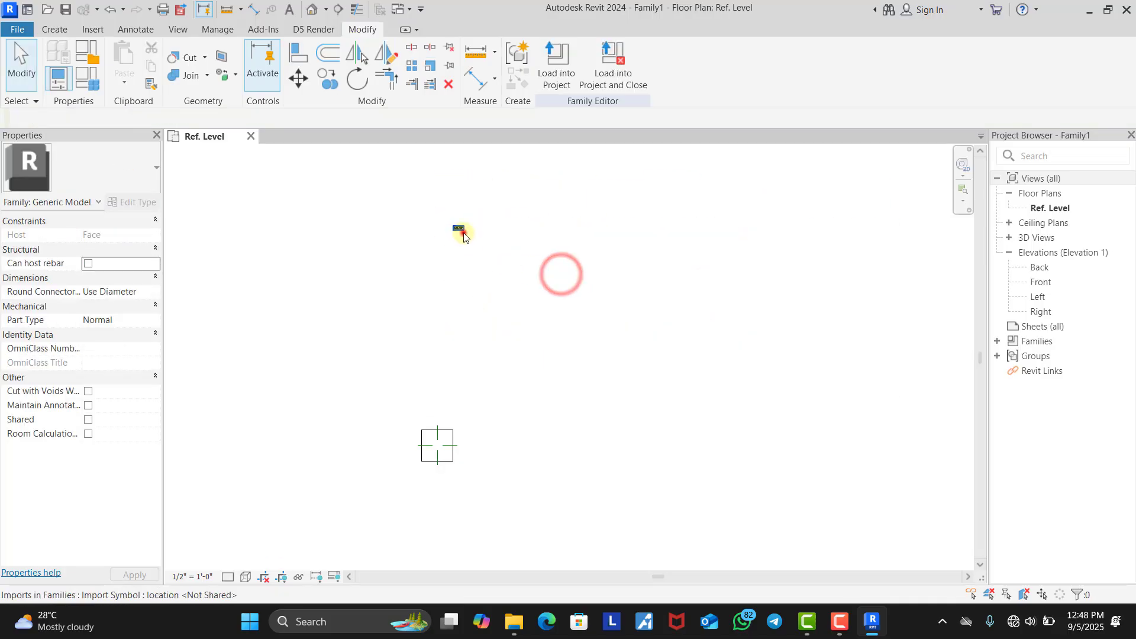
# Step: Move the scaled Vans outline into the square host face and centre it on the intersection of the reference planes
pyautogui.moveTo(464, 230); pyautogui.dragTo(439, 469)
pyautogui.scroll(5, 440, 452)
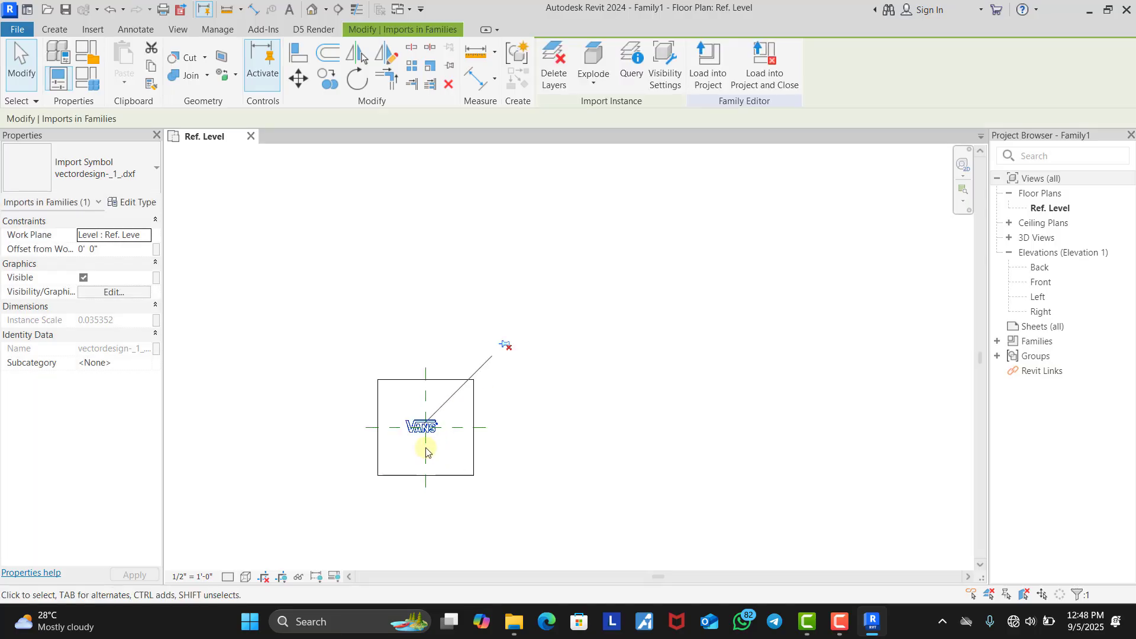
pyautogui.scroll(2, 407, 422)
pyautogui.click(554, 449)
pyautogui.scroll(-2, 602, 362)
pyautogui.scroll(4, 527, 337)
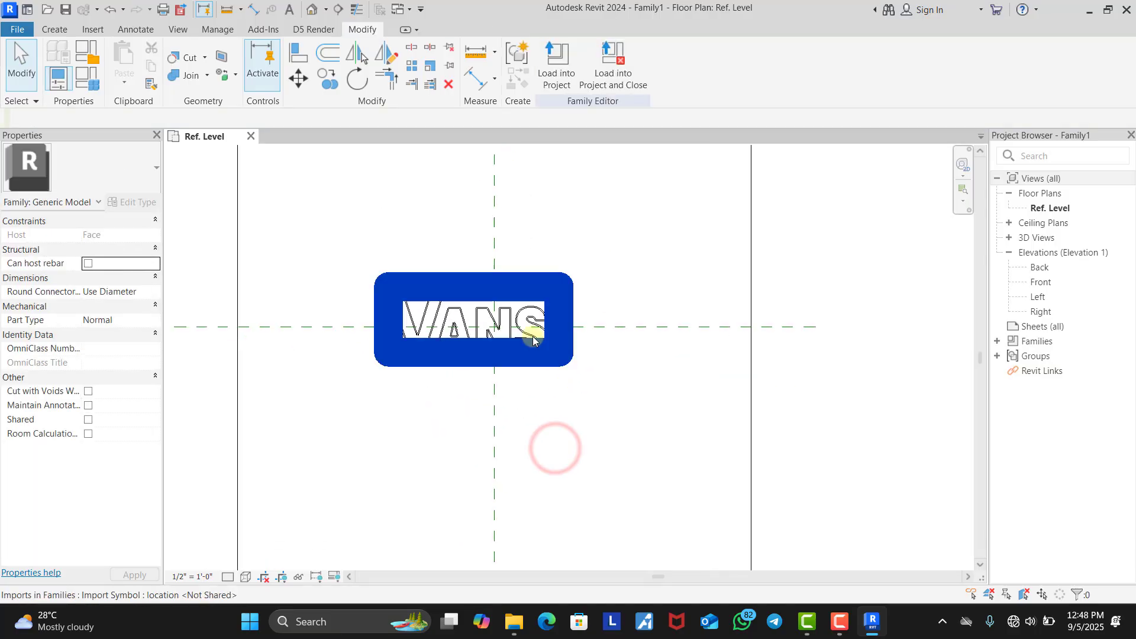
pyautogui.moveTo(551, 355); pyautogui.dragTo(587, 372)
pyautogui.click(603, 398)
pyautogui.scroll(-2, 667, 436)
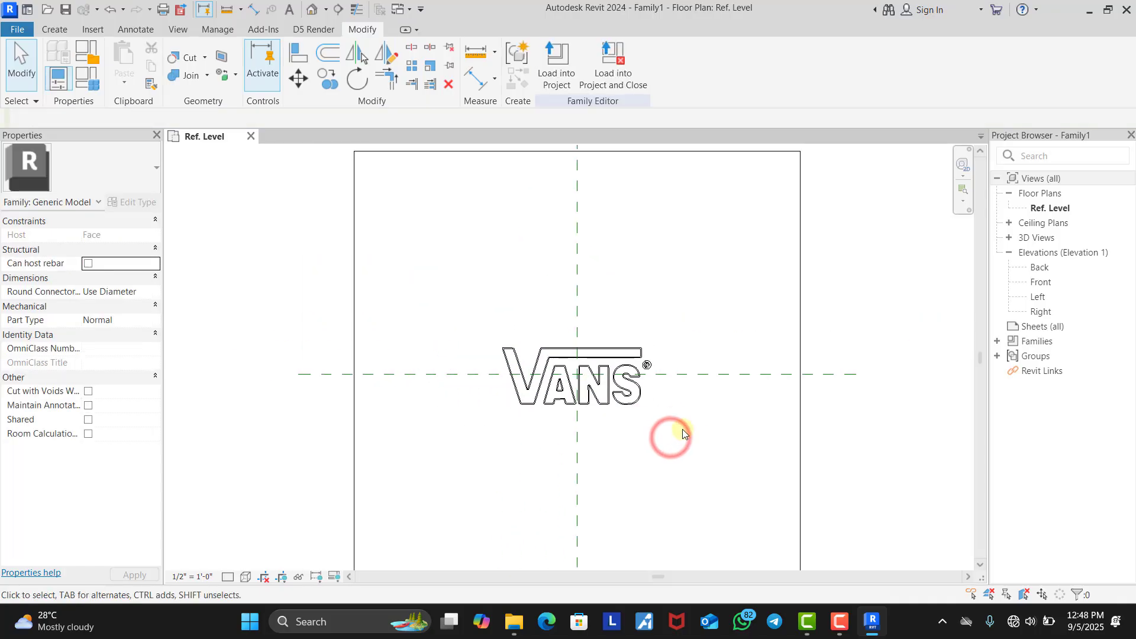
pyautogui.scroll(3, 656, 373)
pyautogui.scroll(2, 639, 370)
pyautogui.scroll(-3, 680, 331)
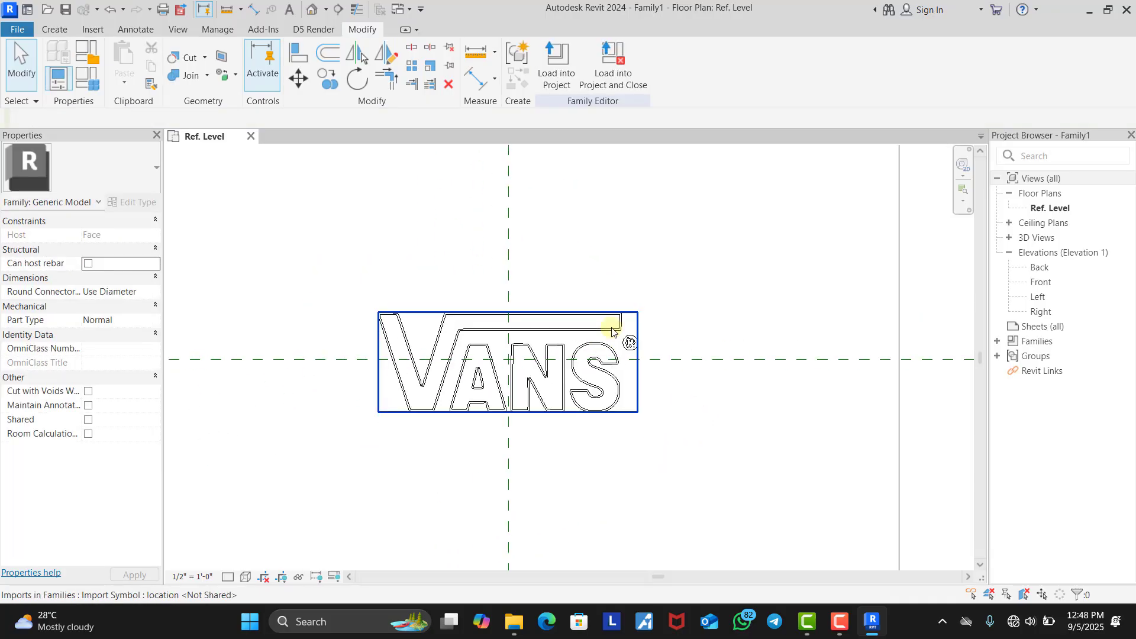
# Step: Start an extrusion and use Pick Lines to trace the outer contour of the V and its long bar as a connected chain
pyautogui.click(55, 30)
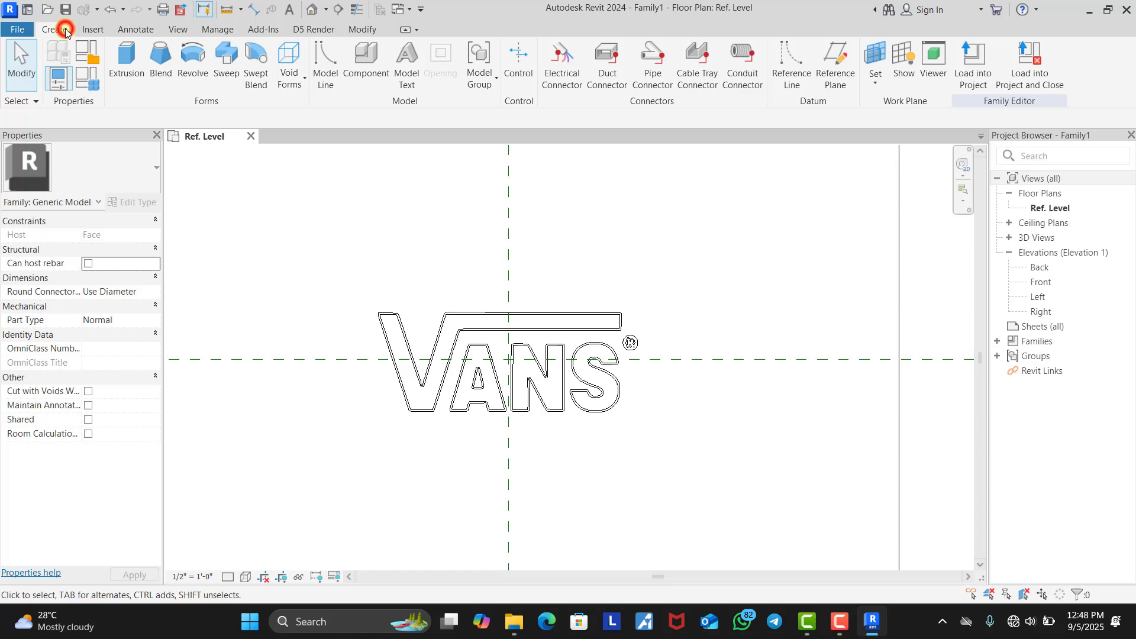
pyautogui.click(130, 64)
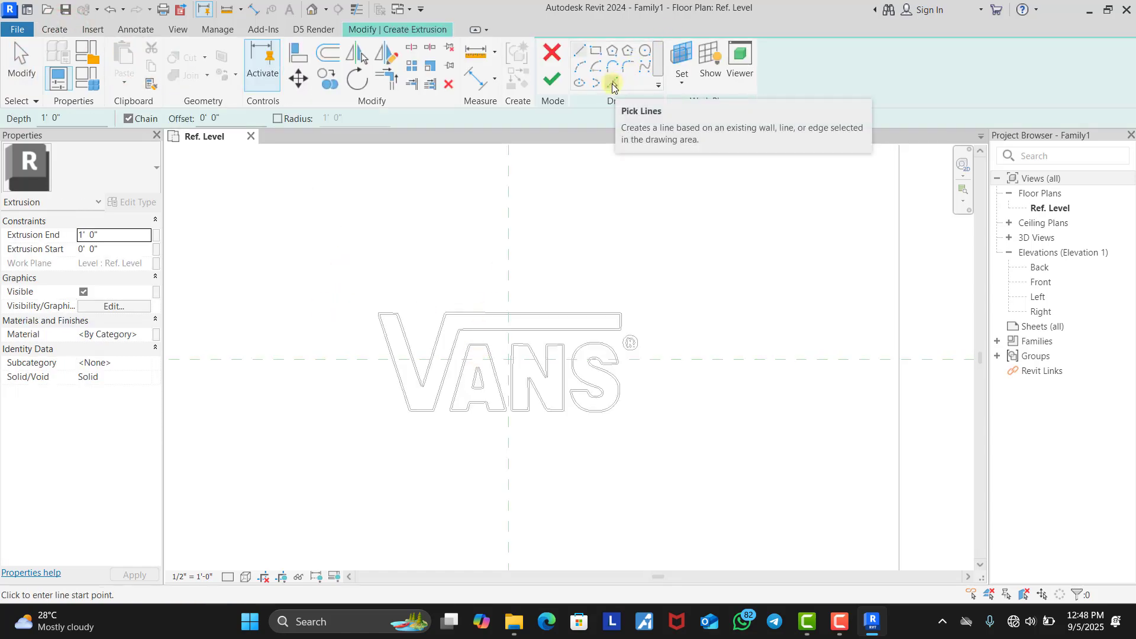
pyautogui.click(612, 83)
pyautogui.scroll(5, 412, 315)
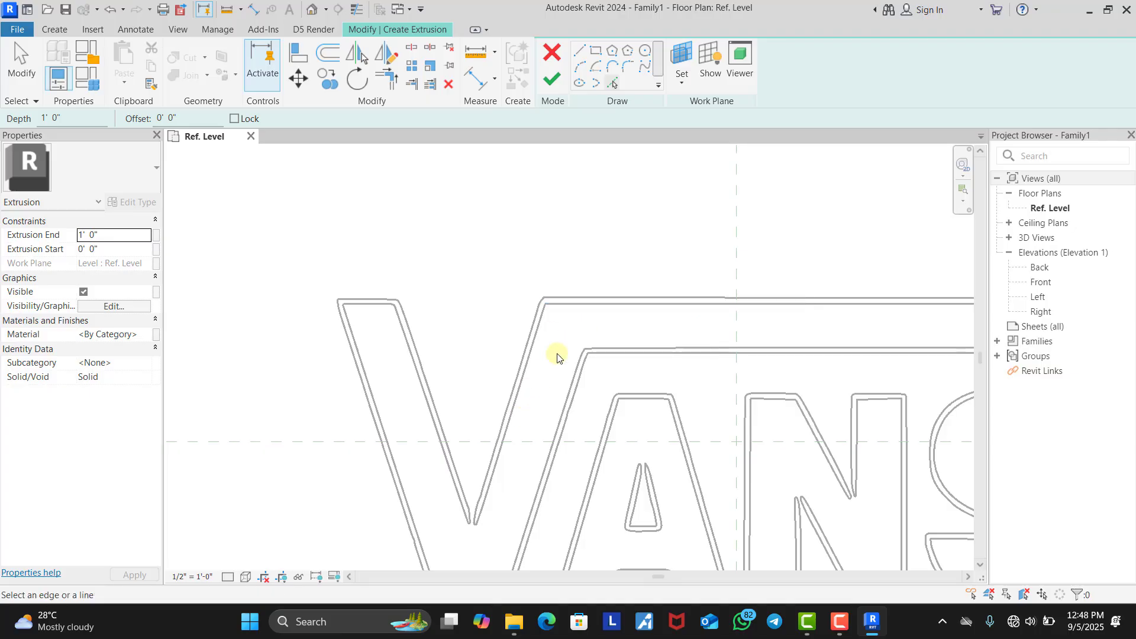
pyautogui.scroll(-2, 641, 290)
pyautogui.scroll(2, 641, 293)
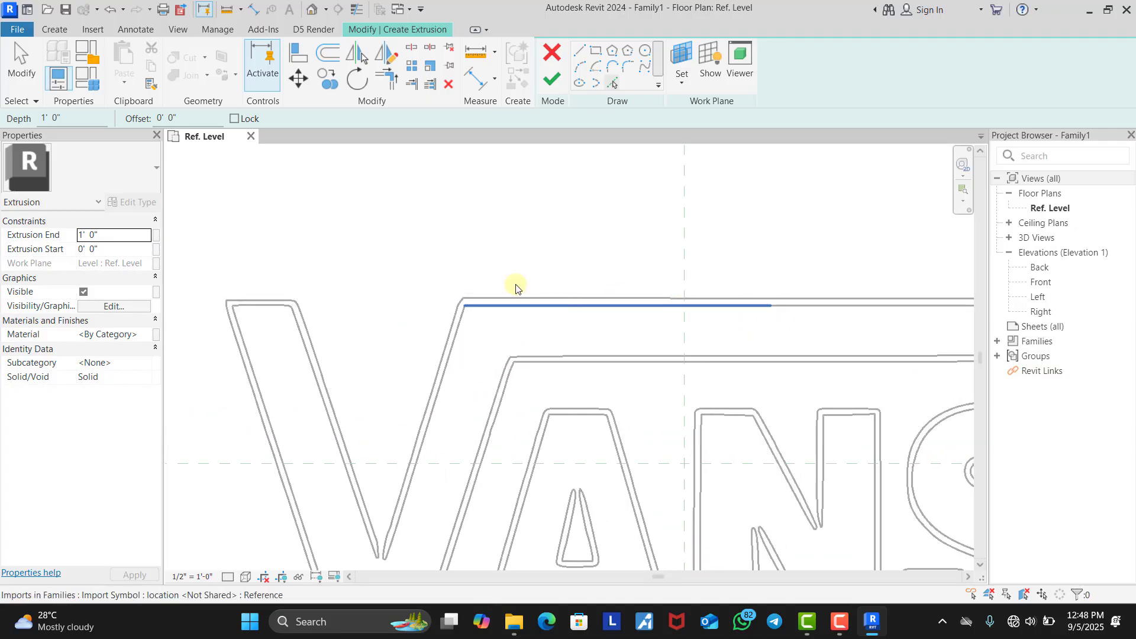
pyautogui.scroll(-1, 516, 286)
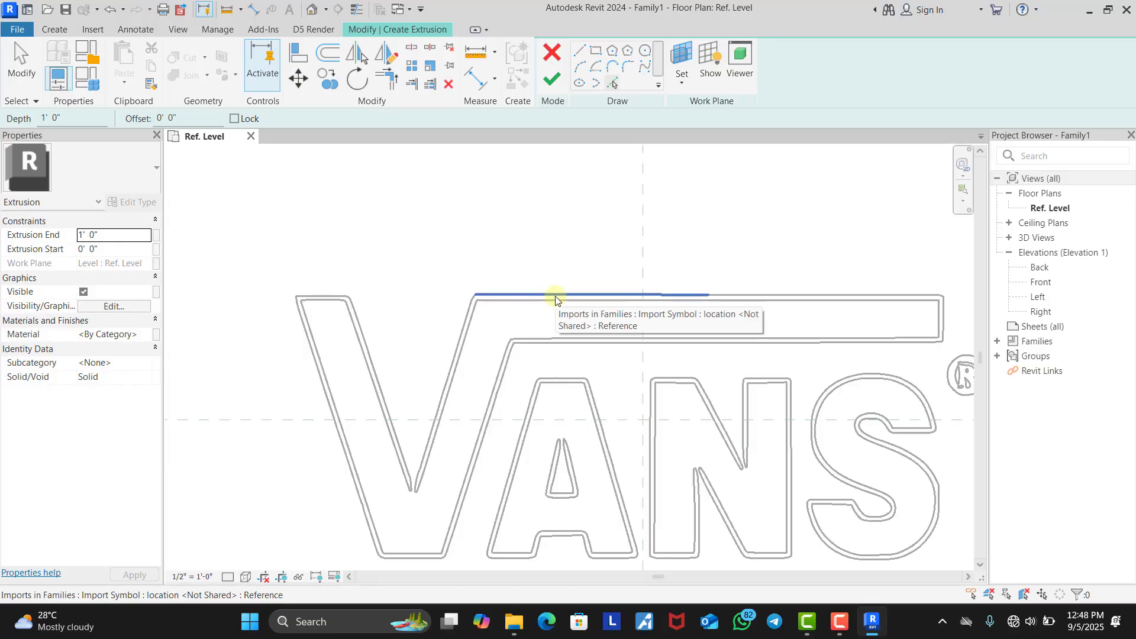
pyautogui.press('Tab')
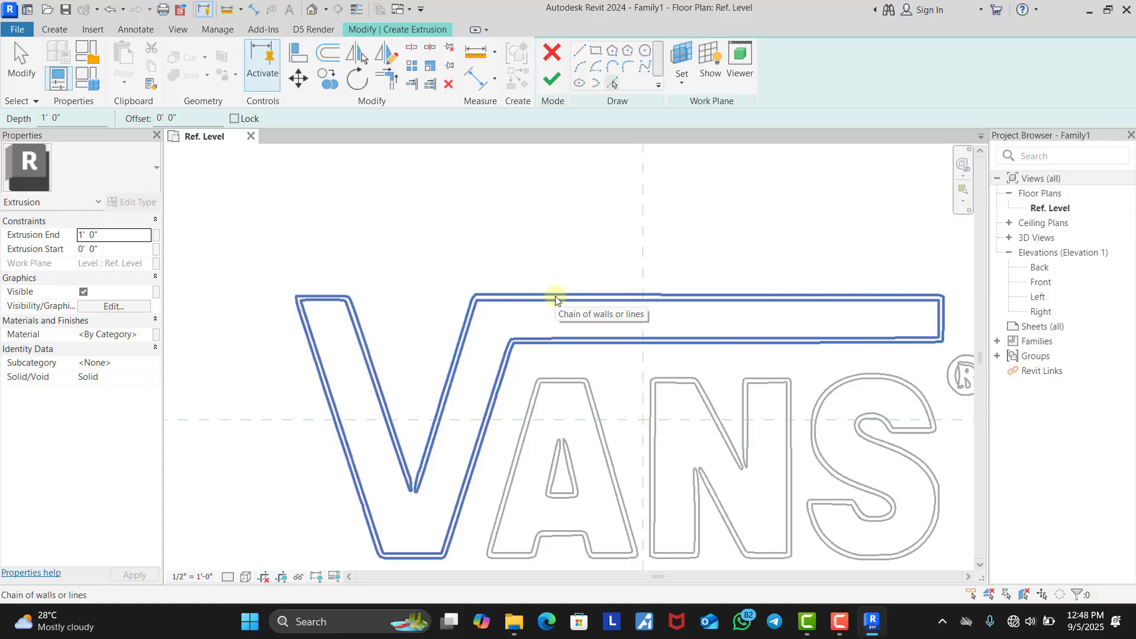
pyautogui.click(555, 298)
pyautogui.scroll(-1, 470, 255)
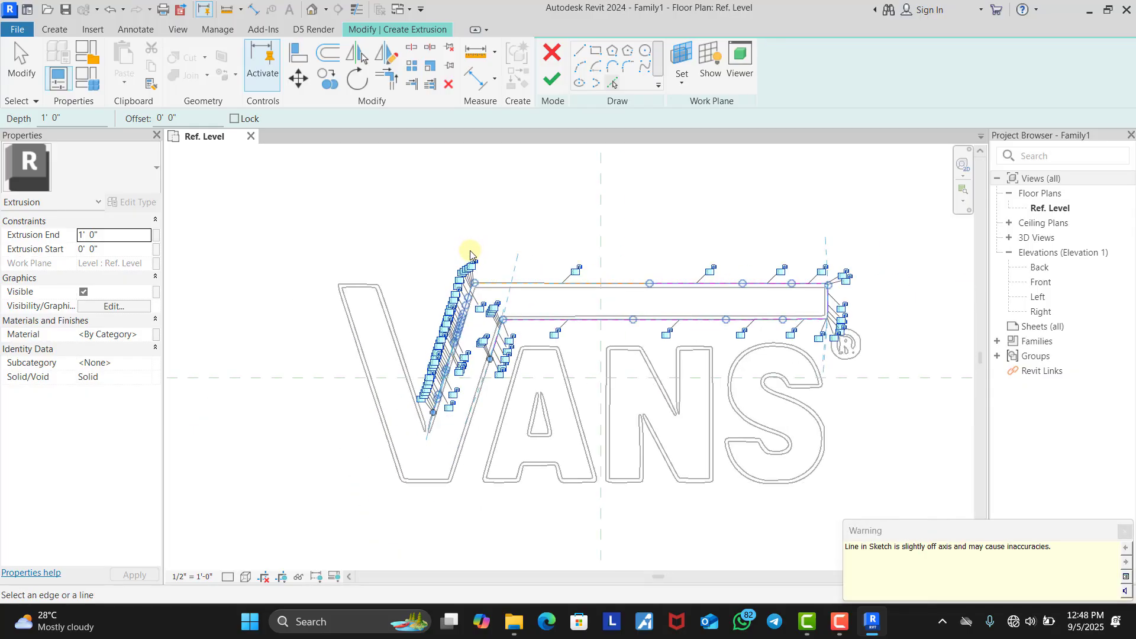
pyautogui.click(516, 236)
# Step: Pick the chain along the inner contour of the V and its bar into the extrusion sketch
pyautogui.scroll(2, 547, 366)
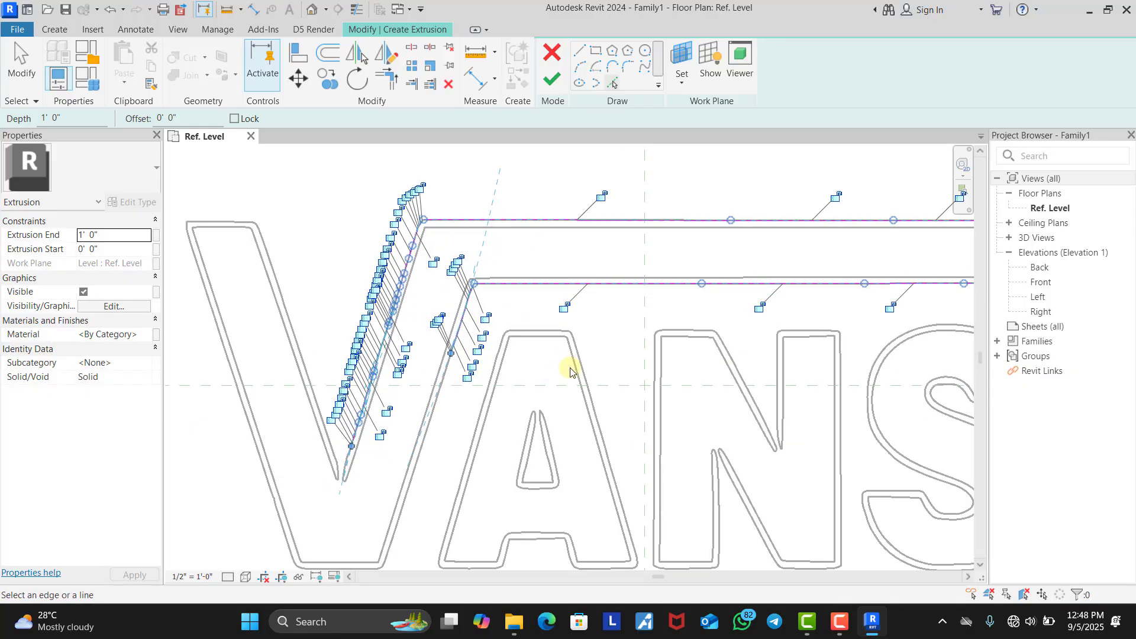
pyautogui.scroll(-2, 542, 469)
pyautogui.scroll(2, 592, 251)
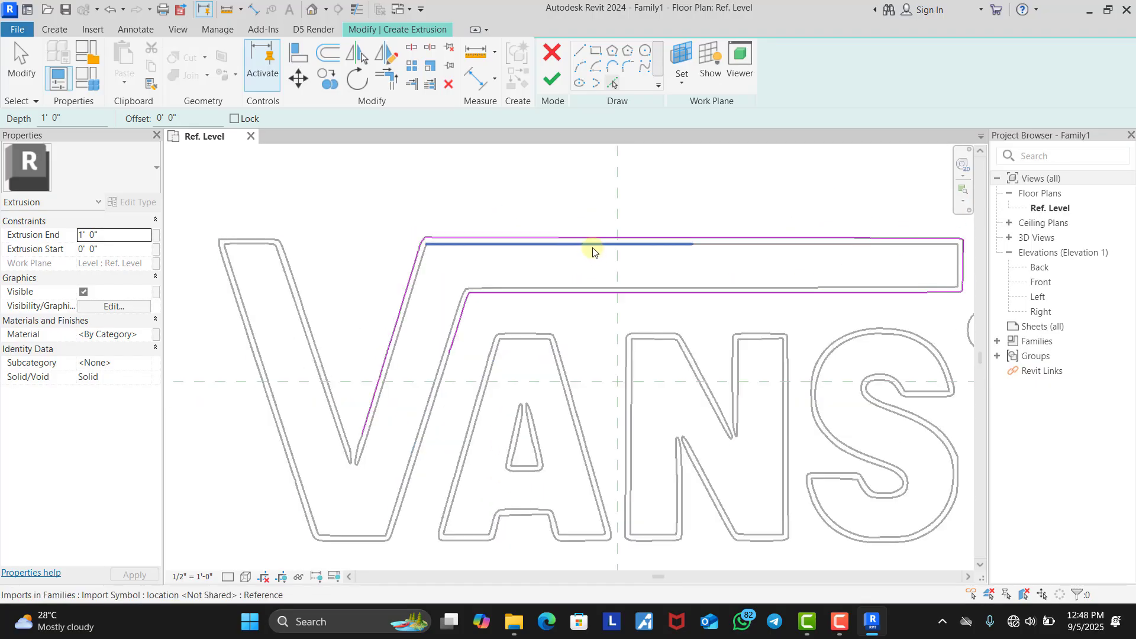
pyautogui.press('Tab')
pyautogui.click(592, 248)
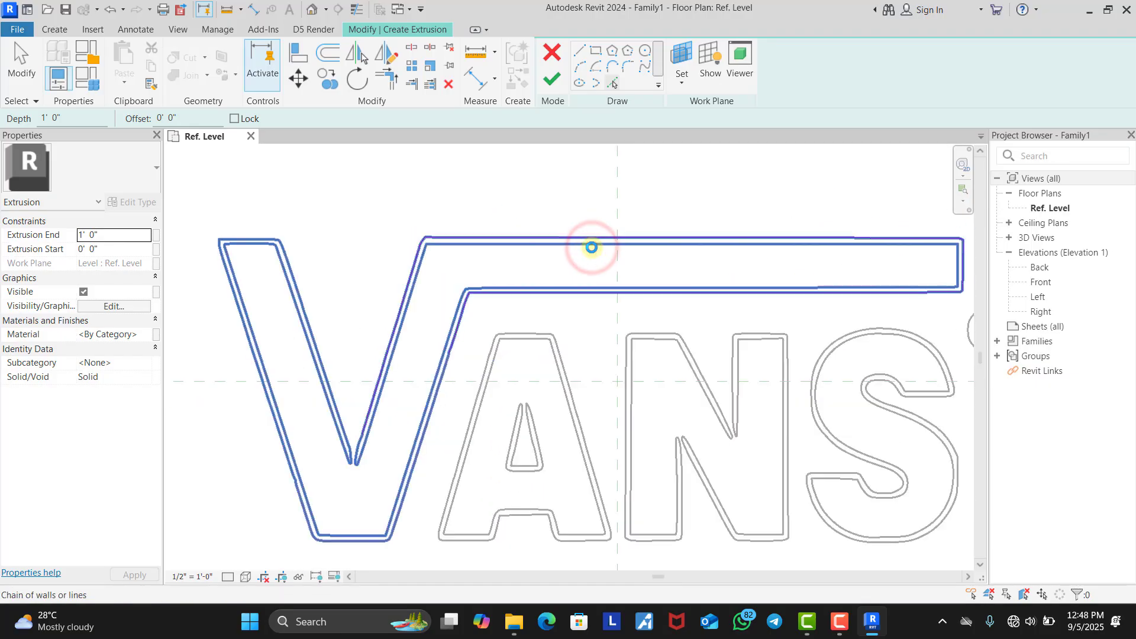
pyautogui.click(398, 385)
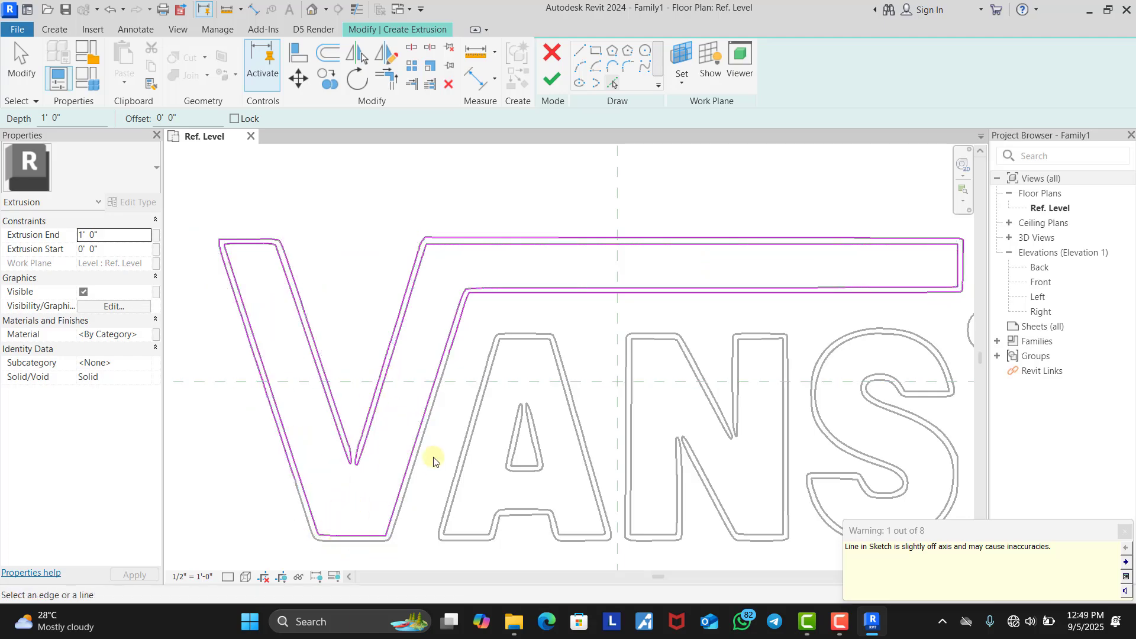
# Step: Pick the remaining untraced chain of the V's outer contour, along its lower right leg and base, and inspect the traced lines
pyautogui.scroll(5, 433, 399)
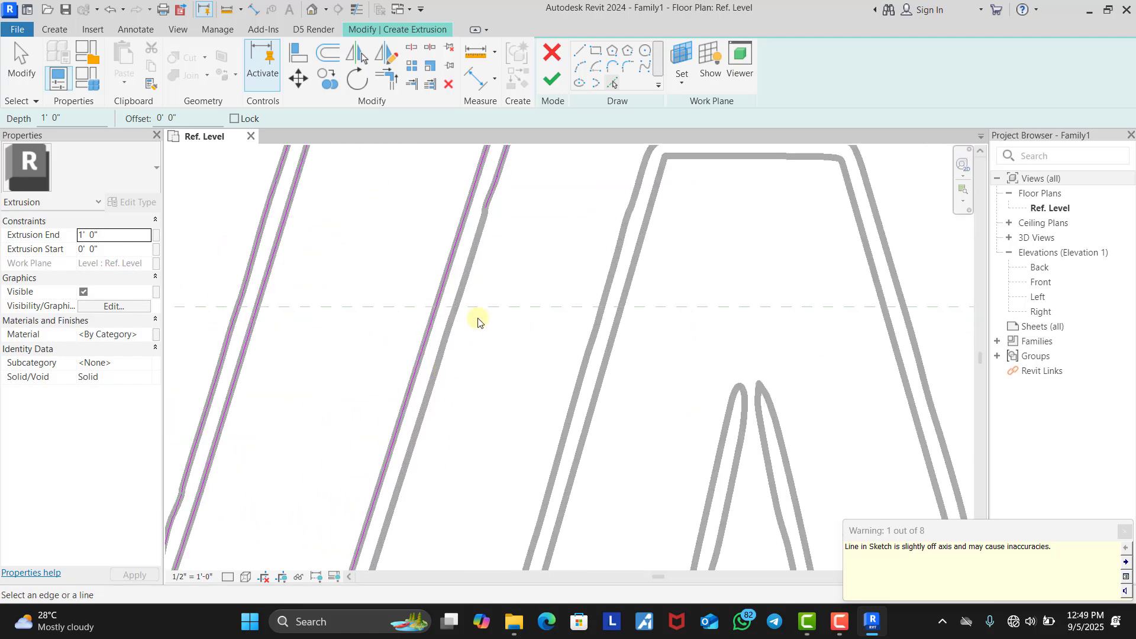
pyautogui.scroll(3, 477, 238)
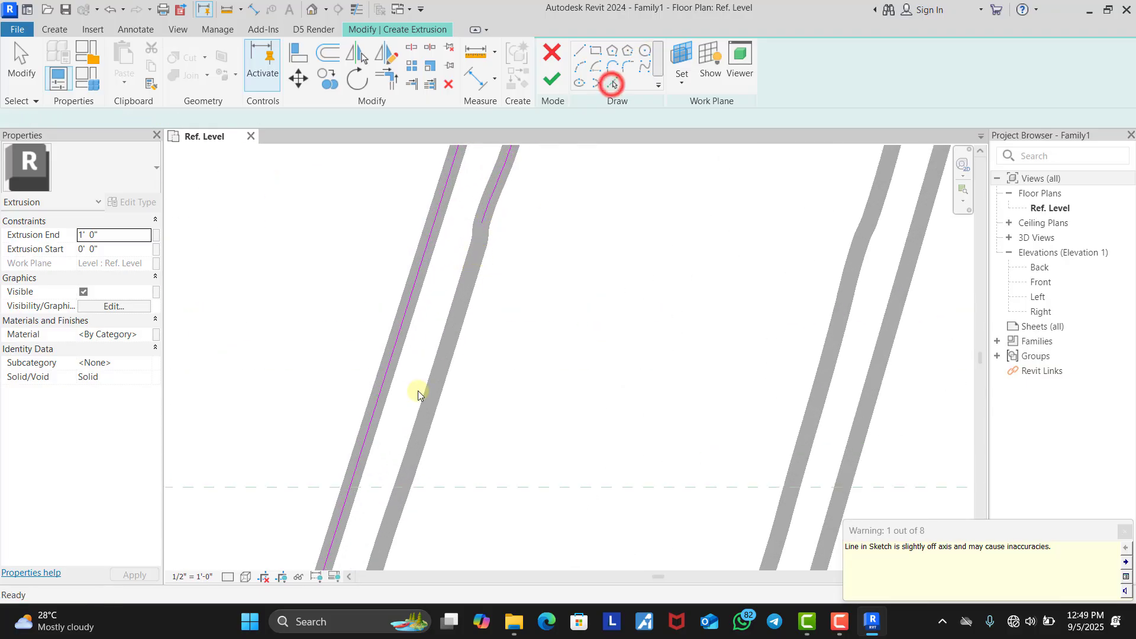
pyautogui.scroll(2, 470, 265)
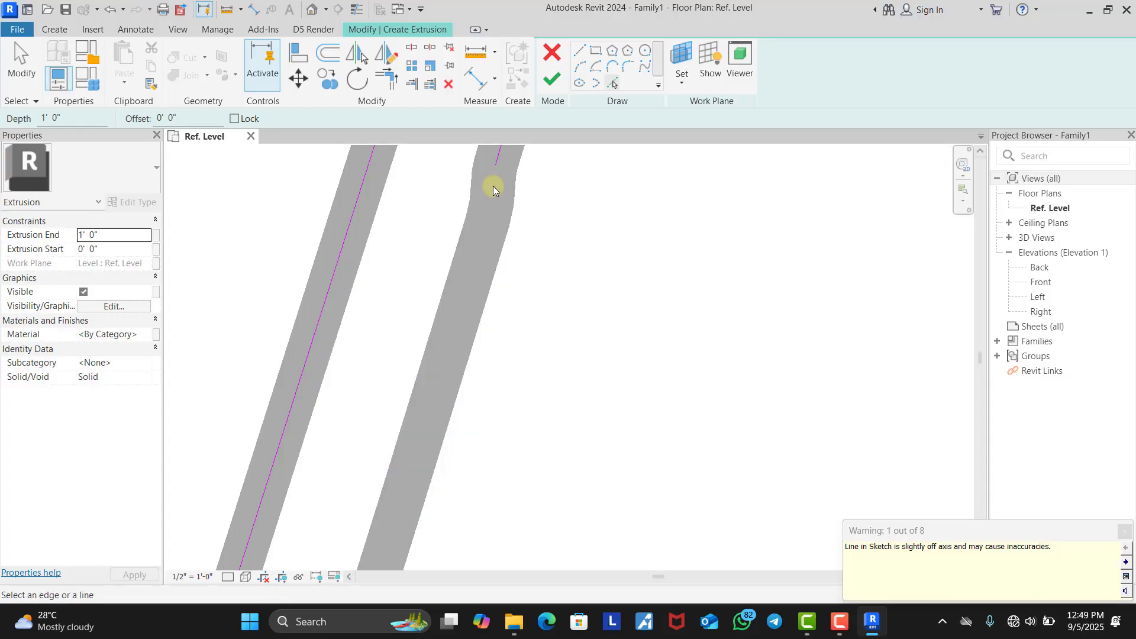
pyautogui.press('Tab')
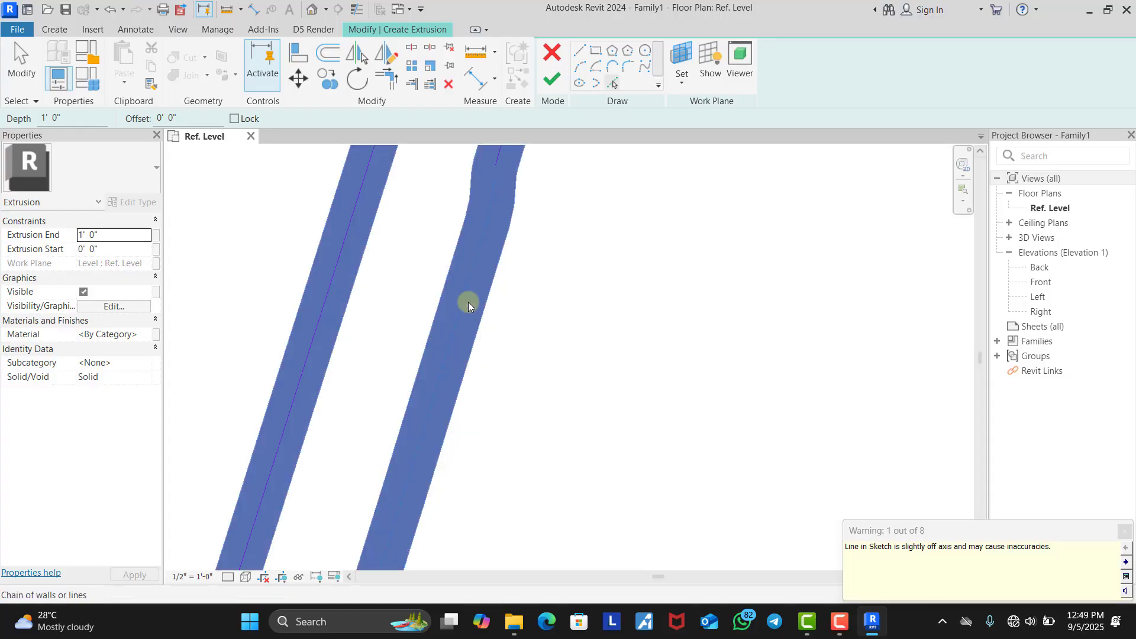
pyautogui.click(468, 303)
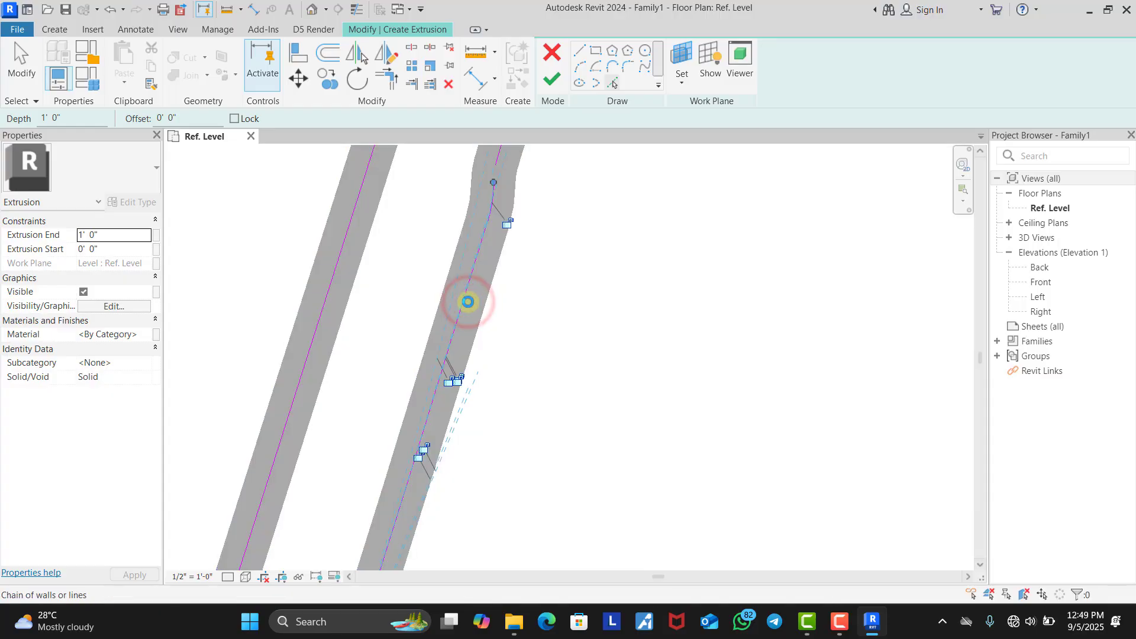
pyautogui.scroll(-5, 474, 292)
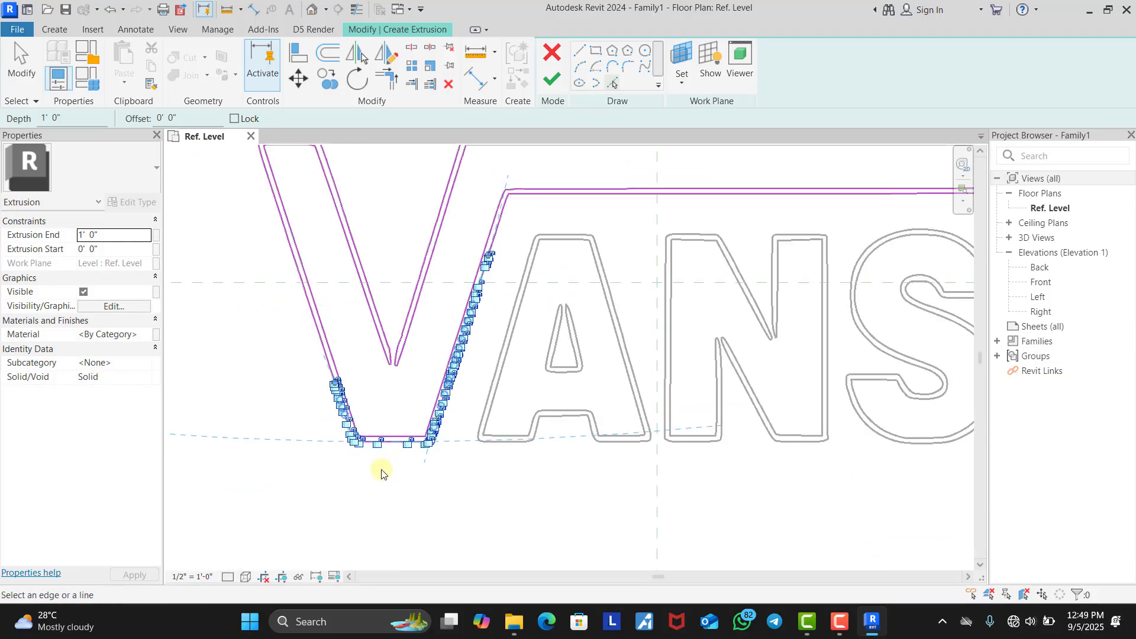
pyautogui.scroll(4, 367, 449)
pyautogui.scroll(5, 354, 428)
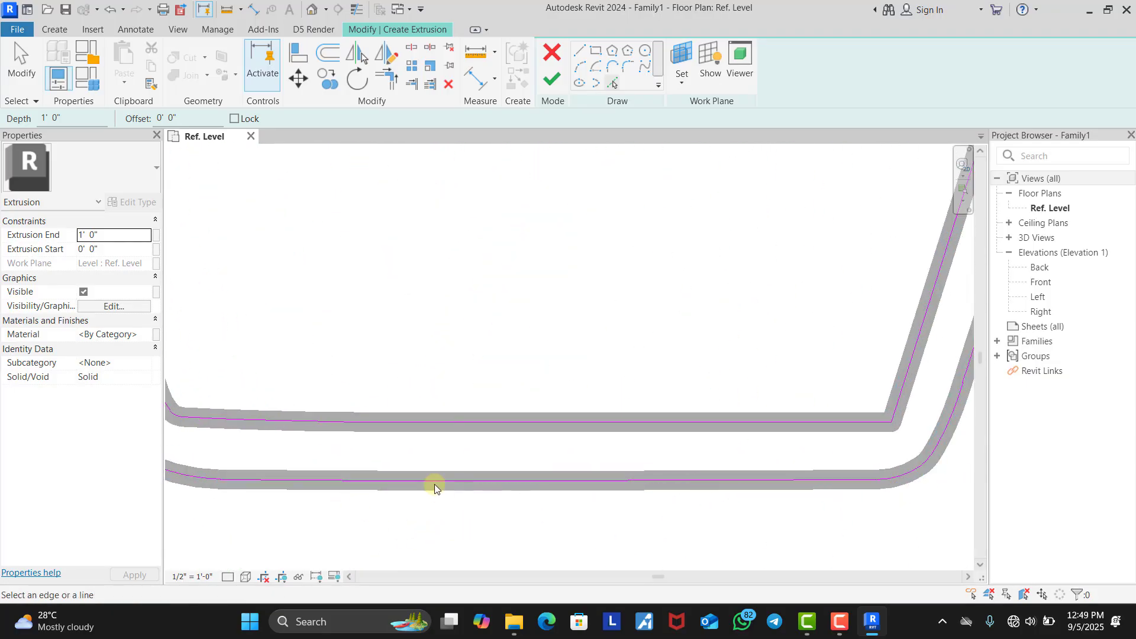
pyautogui.scroll(-5, 434, 484)
pyautogui.scroll(5, 312, 245)
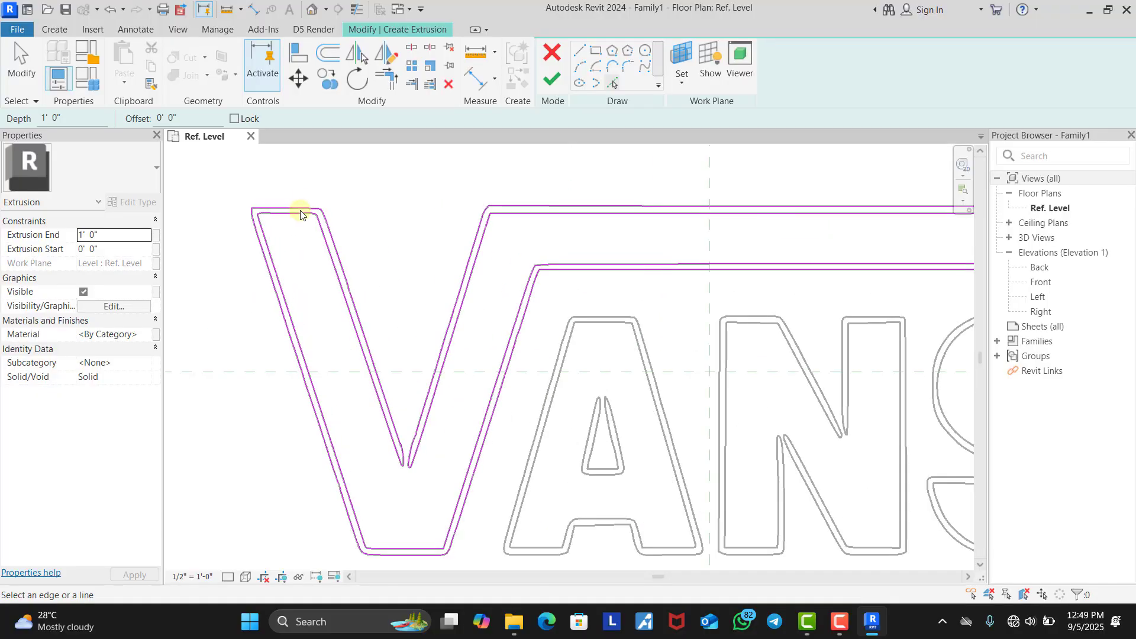
# Step: Add the inner contour of the letter A to the extrusion sketch by picking its connected lines
pyautogui.scroll(-4, 284, 211)
pyautogui.scroll(5, 551, 353)
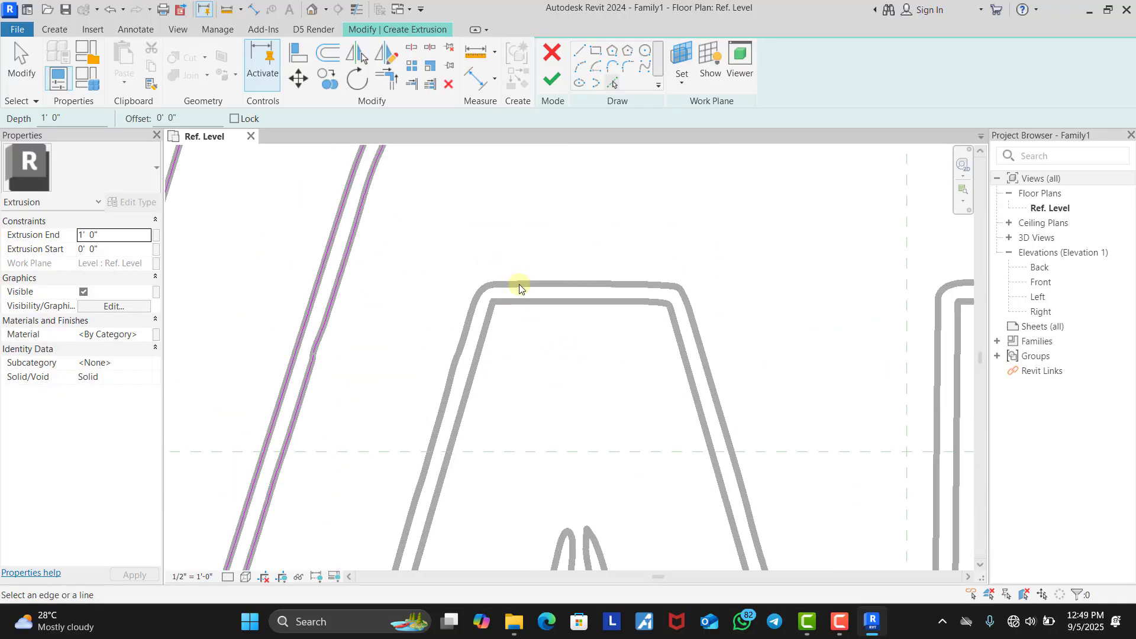
pyautogui.press('Tab')
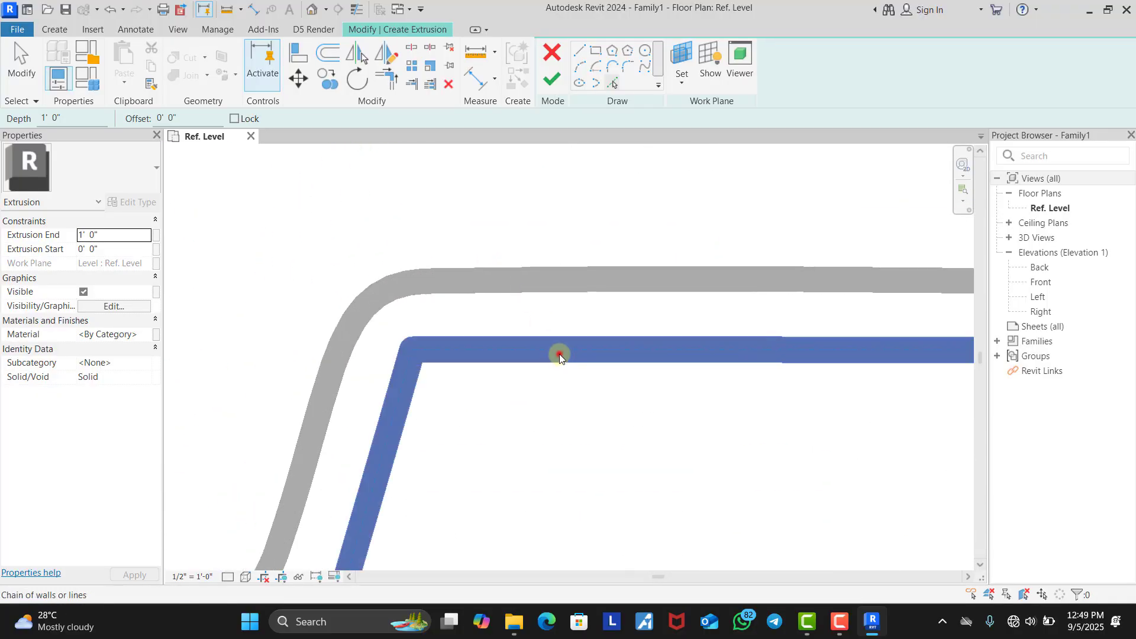
pyautogui.click(559, 354)
pyautogui.scroll(-3, 521, 275)
pyautogui.scroll(-4, 521, 275)
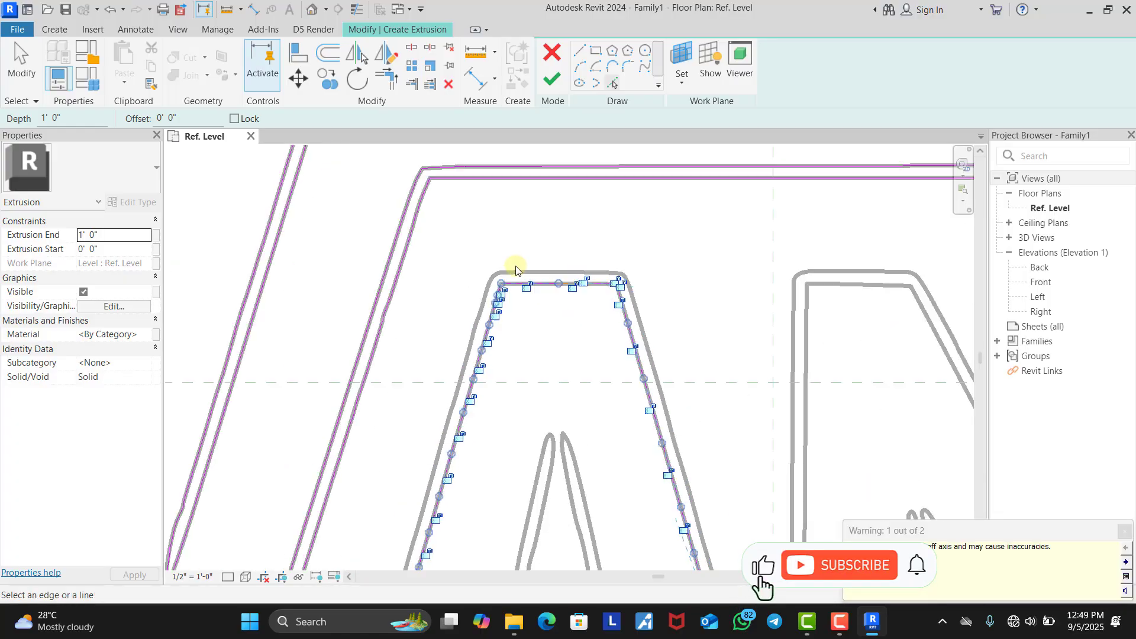
# Step: Pick the chain forming the outer contour of the letter A into the extrusion sketch
pyautogui.scroll(5, 532, 488)
pyautogui.scroll(6, 524, 485)
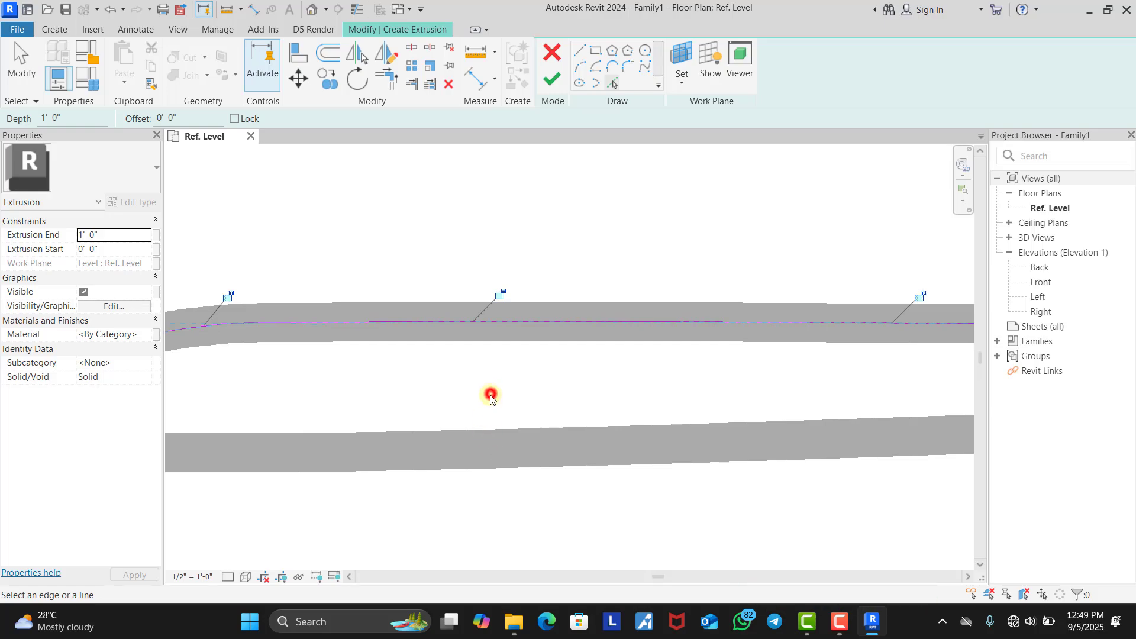
pyautogui.scroll(3, 444, 453)
pyautogui.press('Tab')
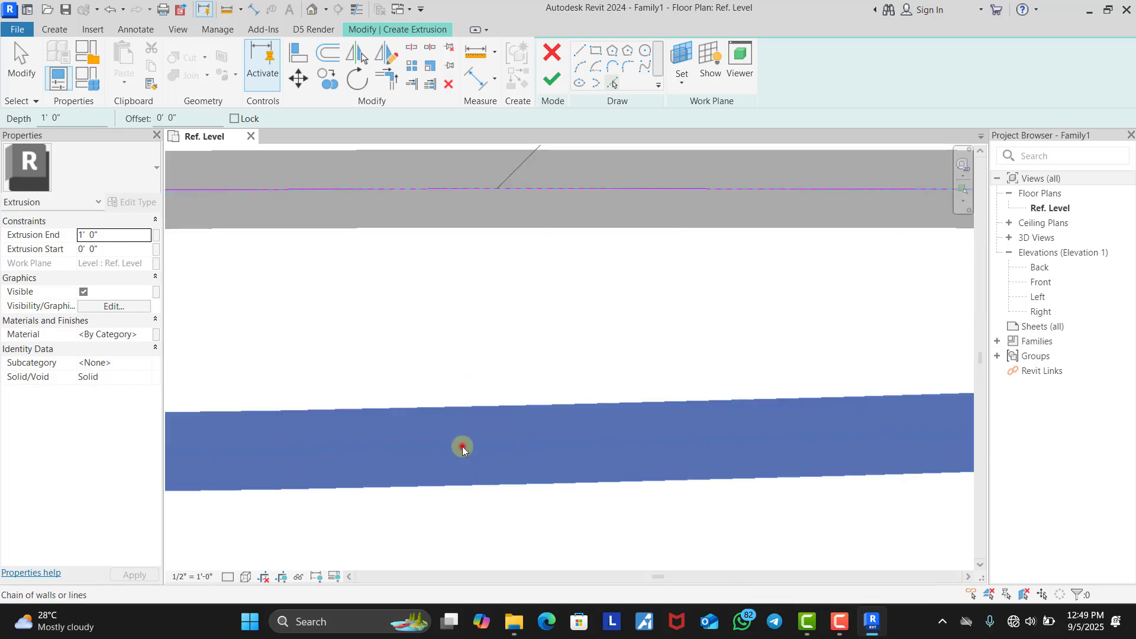
pyautogui.click(463, 446)
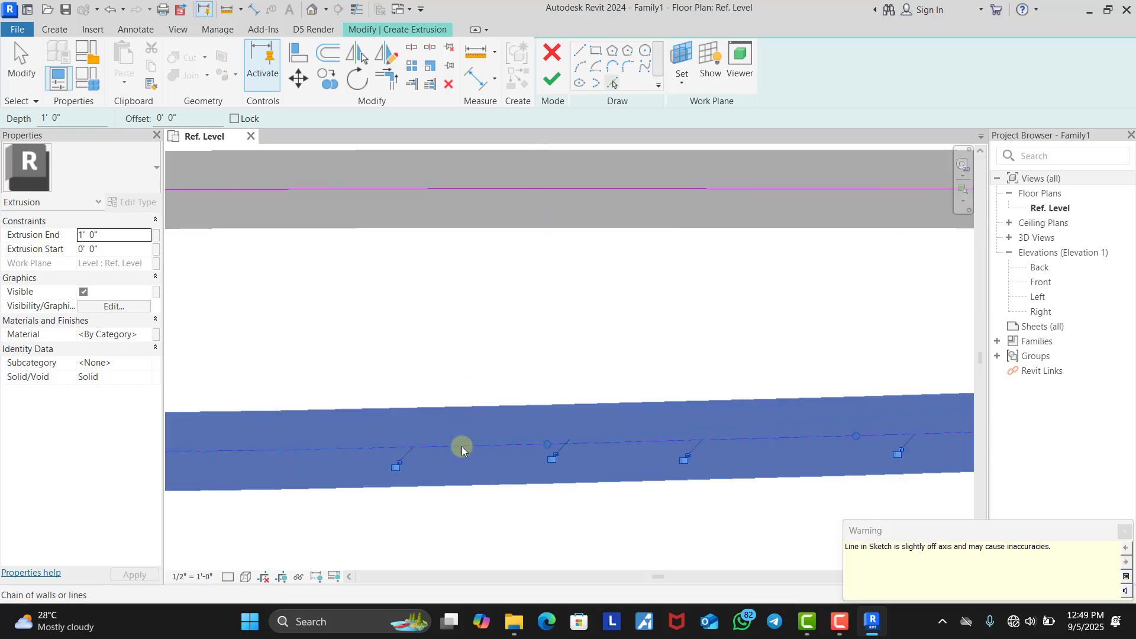
pyautogui.scroll(-8, 536, 408)
pyautogui.click(541, 516)
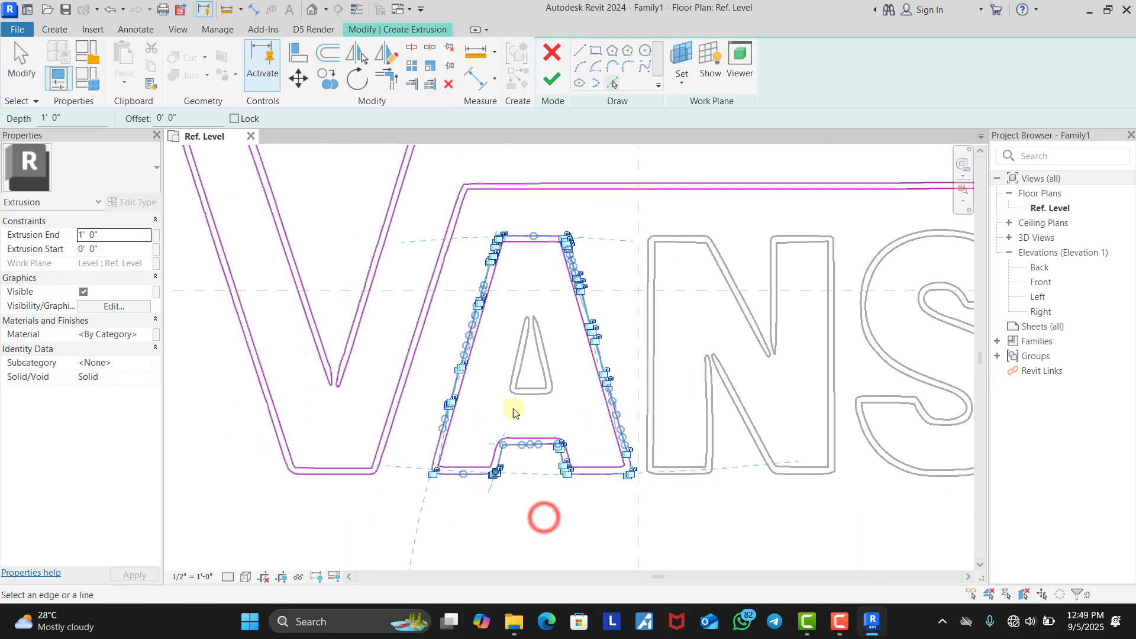
# Step: Trace both contours of the triangular opening inside the A by picking their connected lines
pyautogui.scroll(5, 542, 299)
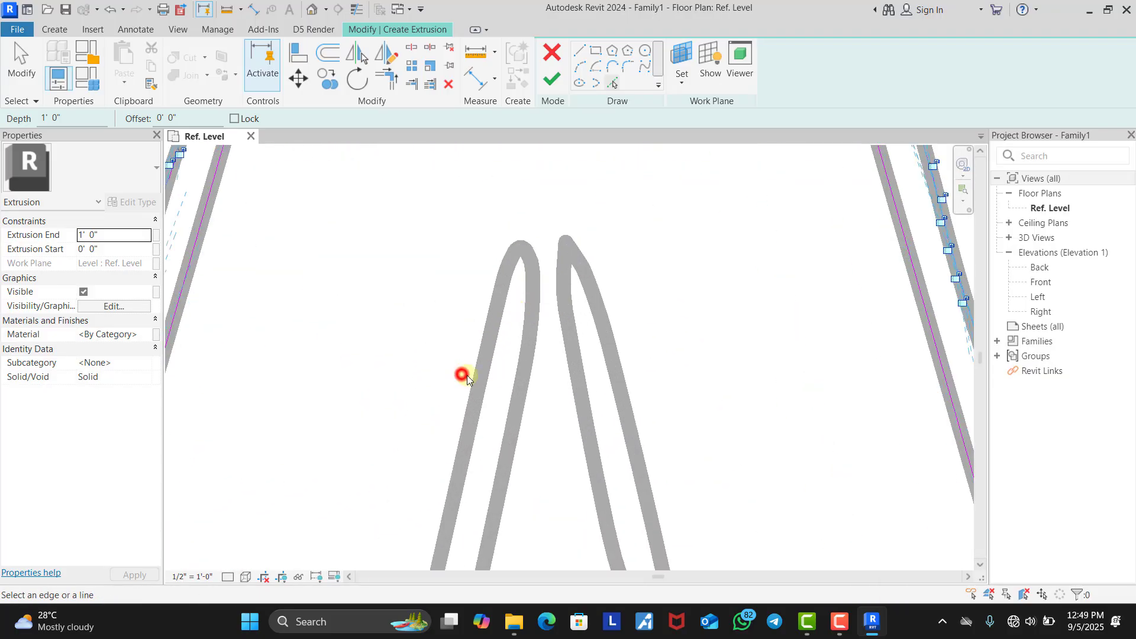
pyautogui.scroll(4, 496, 372)
pyautogui.scroll(2, 500, 340)
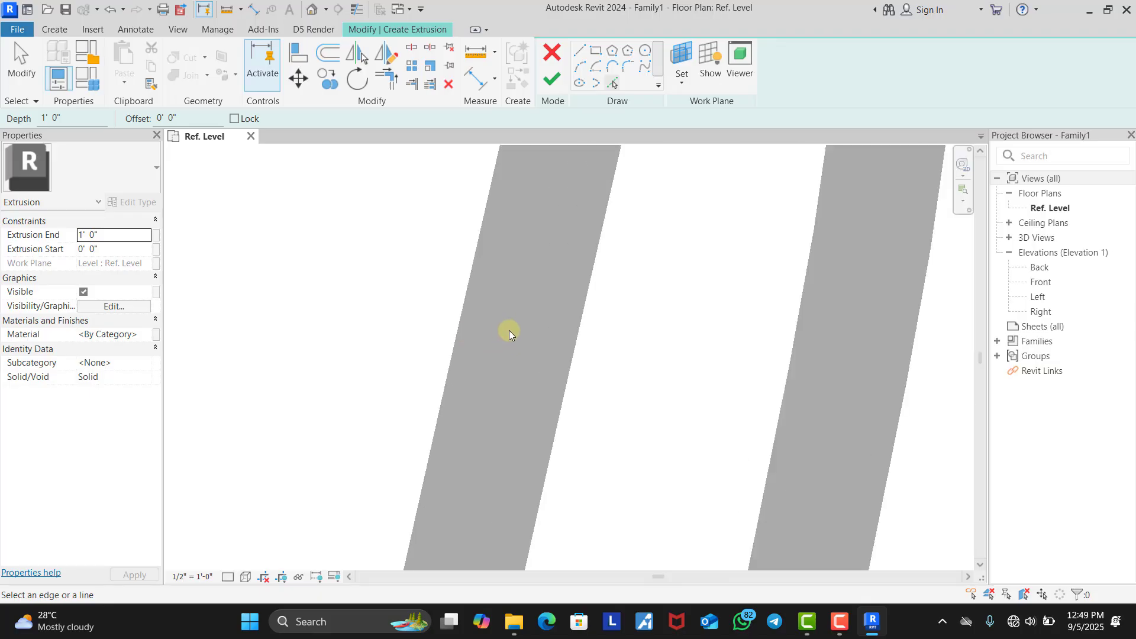
pyautogui.press('Tab')
pyautogui.click(519, 333)
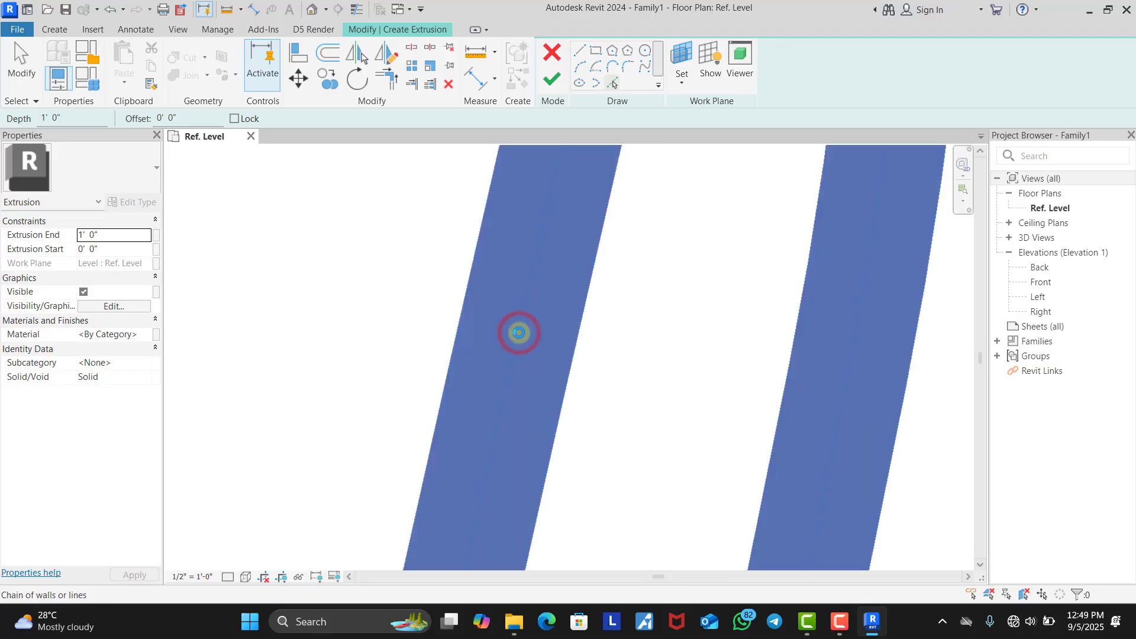
pyautogui.scroll(-5, 507, 338)
pyautogui.scroll(-4, 507, 338)
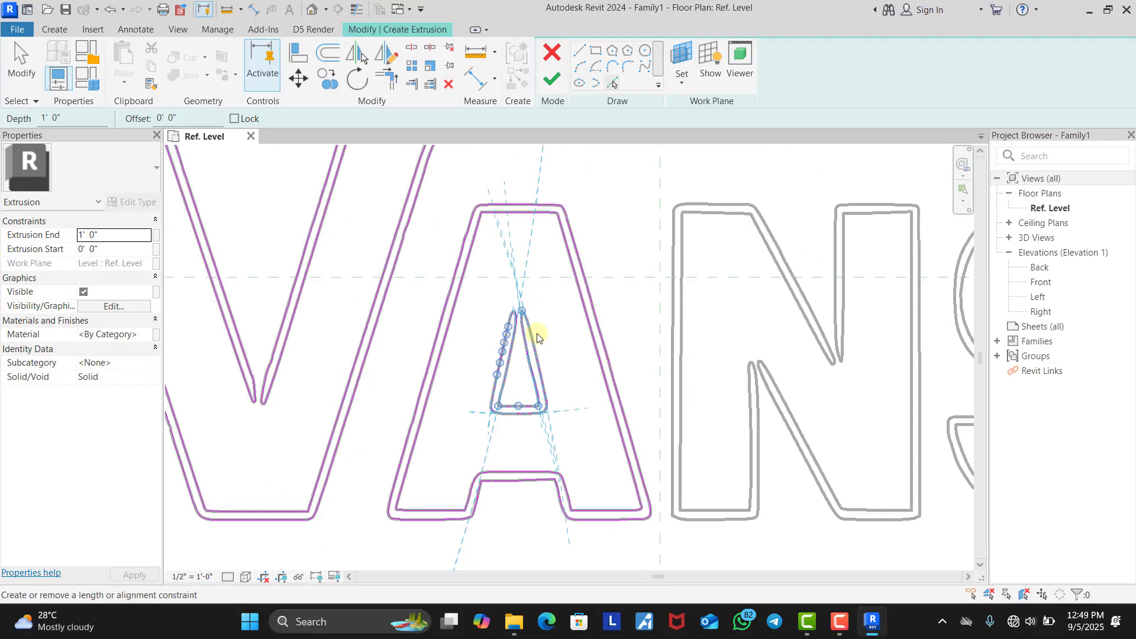
# Step: Pick the connected chain along the letter N's left leg, upper left corner and upper diagonal into the extrusion sketch
pyautogui.scroll(-3, 596, 309)
pyautogui.scroll(8, 578, 249)
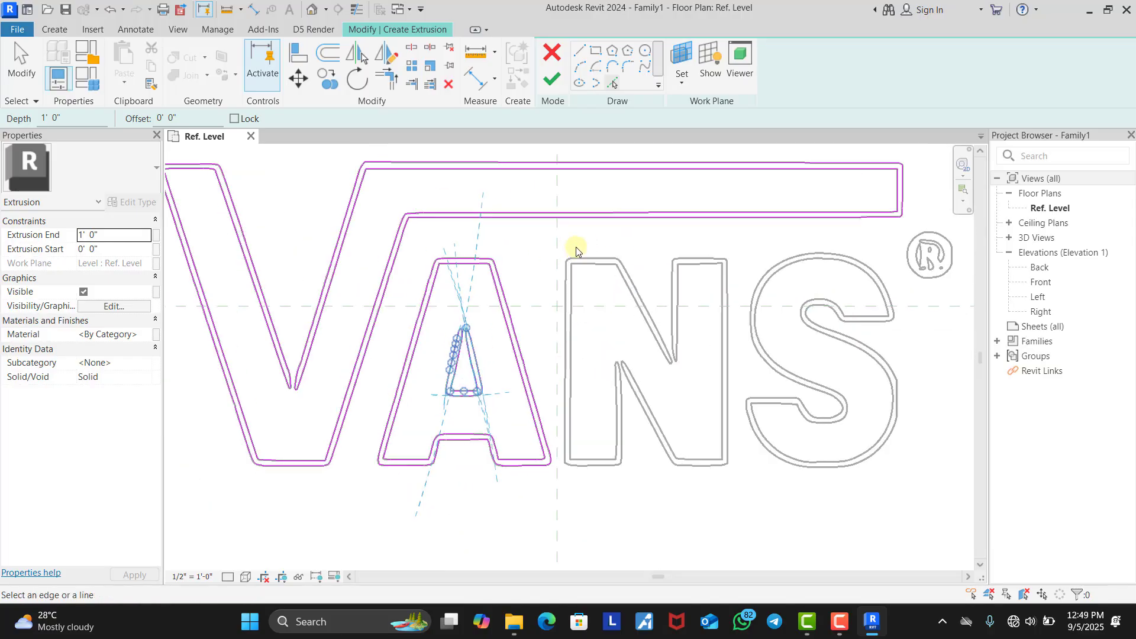
pyautogui.scroll(4, 498, 301)
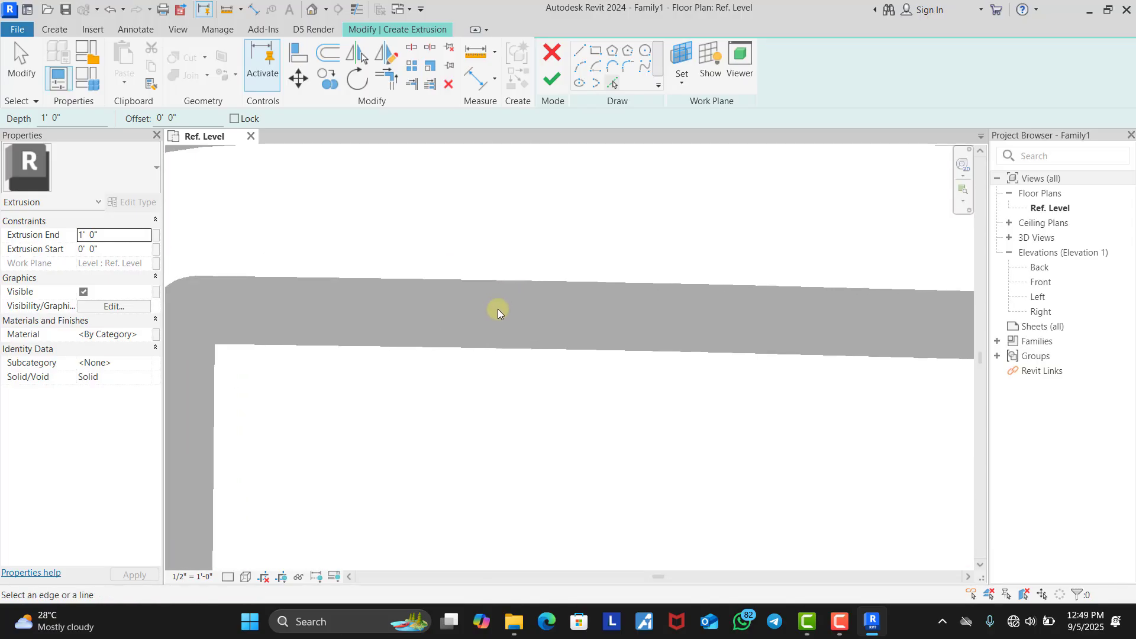
pyautogui.press('Tab')
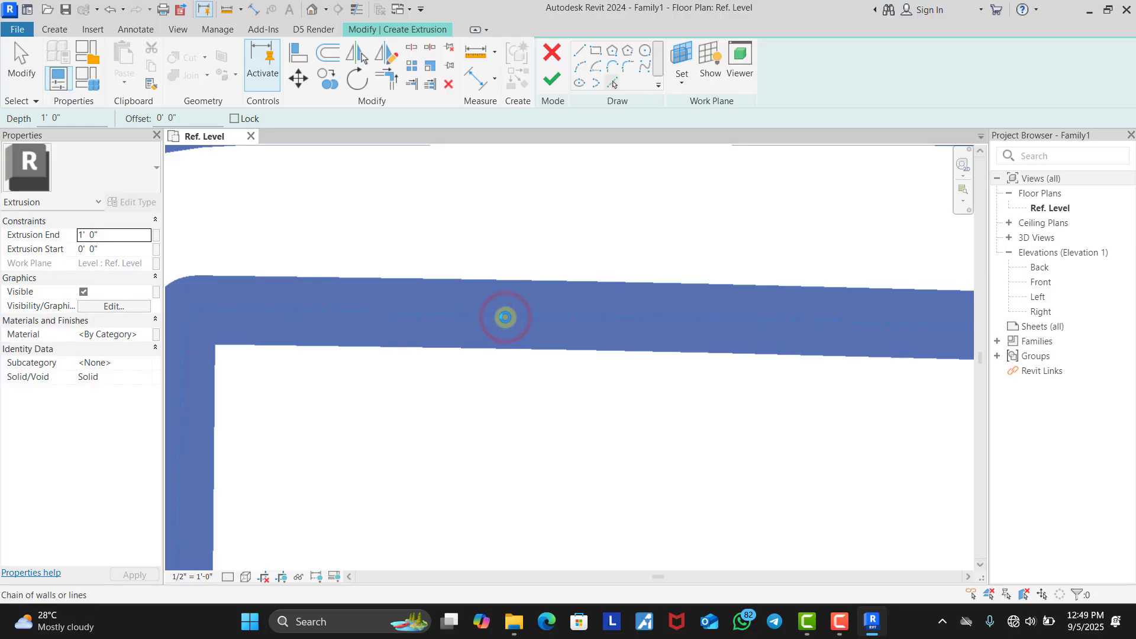
pyautogui.click(505, 317)
pyautogui.scroll(-5, 505, 317)
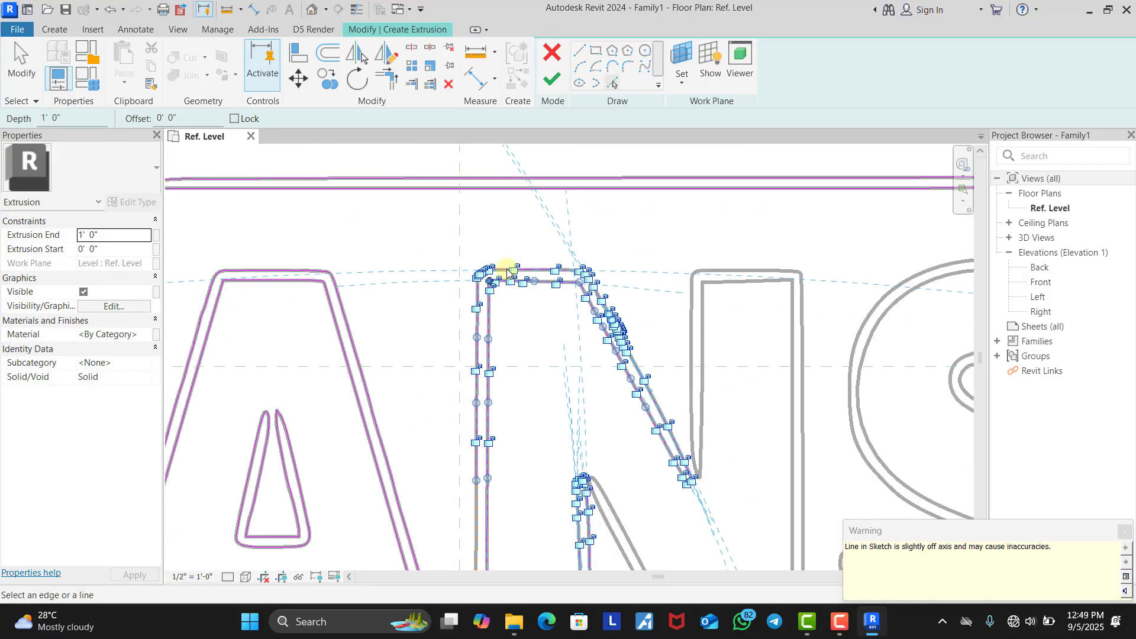
# Step: Pick the remaining chain along the N's right leg and lower diagonal, unjoining the elements that cannot stay joined
pyautogui.scroll(-4, 508, 273)
pyautogui.scroll(8, 655, 438)
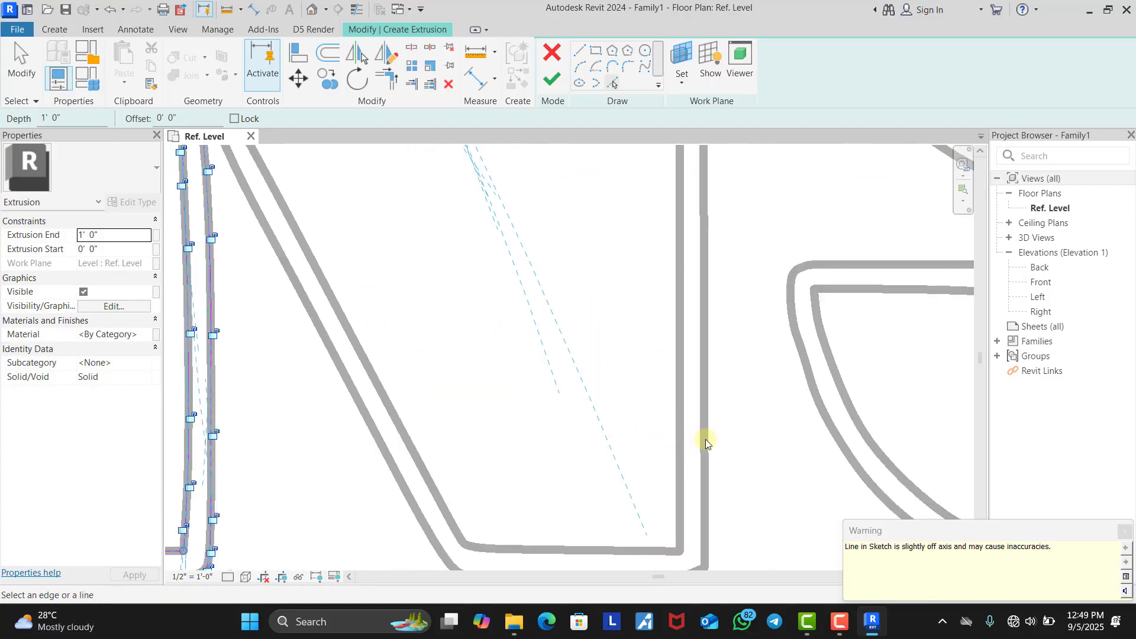
pyautogui.scroll(3, 706, 439)
pyautogui.press('Tab')
pyautogui.click(726, 456)
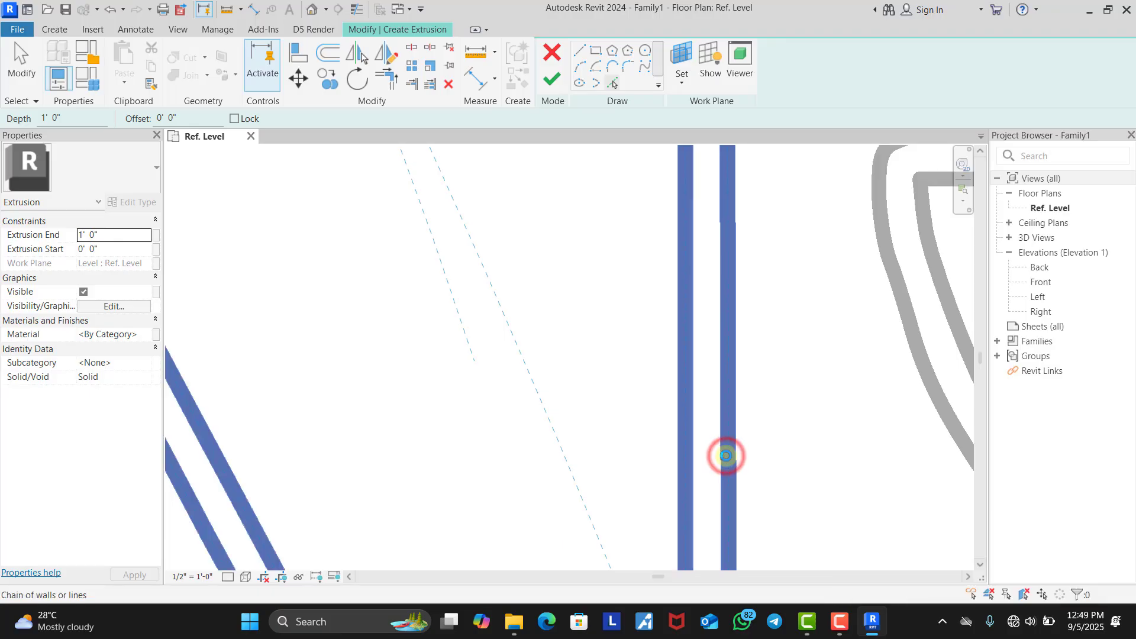
pyautogui.scroll(-6, 681, 415)
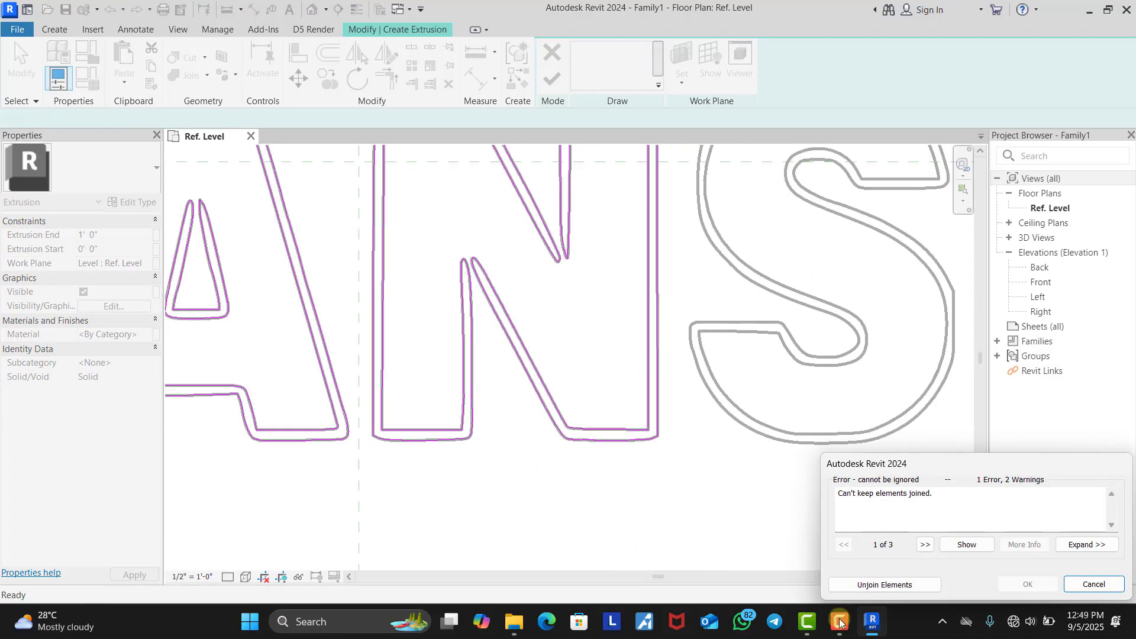
pyautogui.click(868, 584)
pyautogui.scroll(-3, 500, 406)
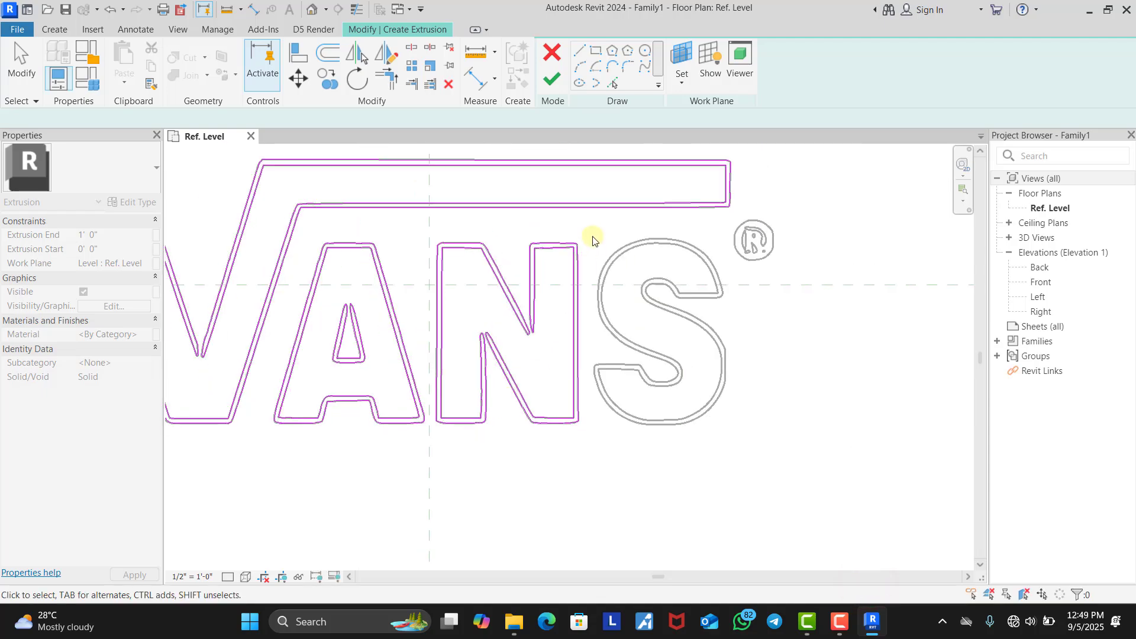
pyautogui.scroll(10, 698, 245)
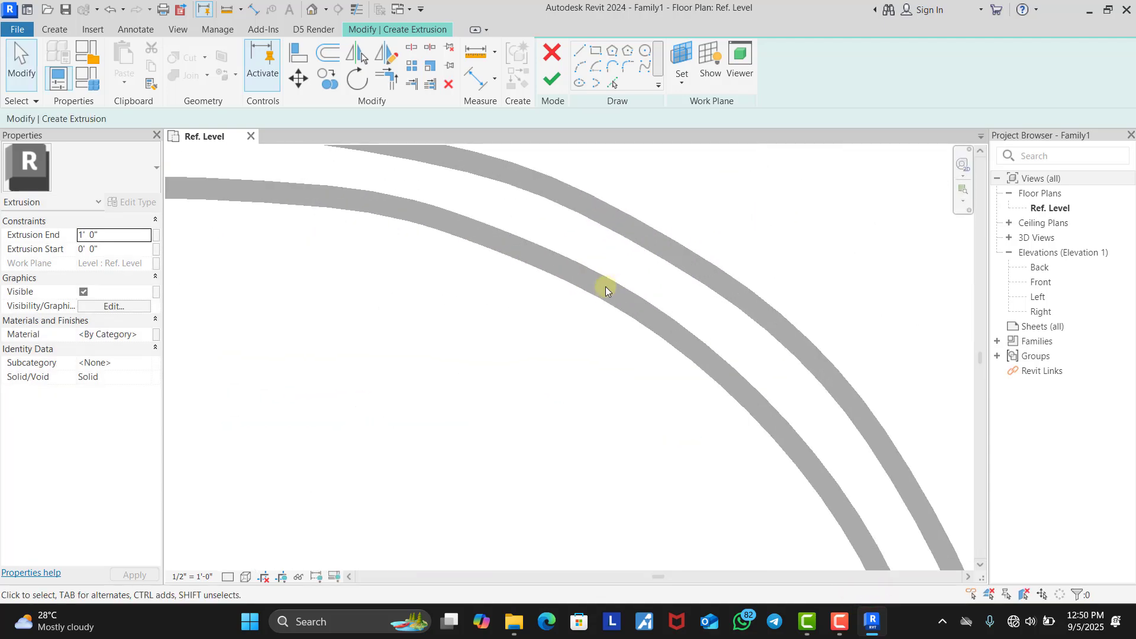
pyautogui.scroll(2, 597, 287)
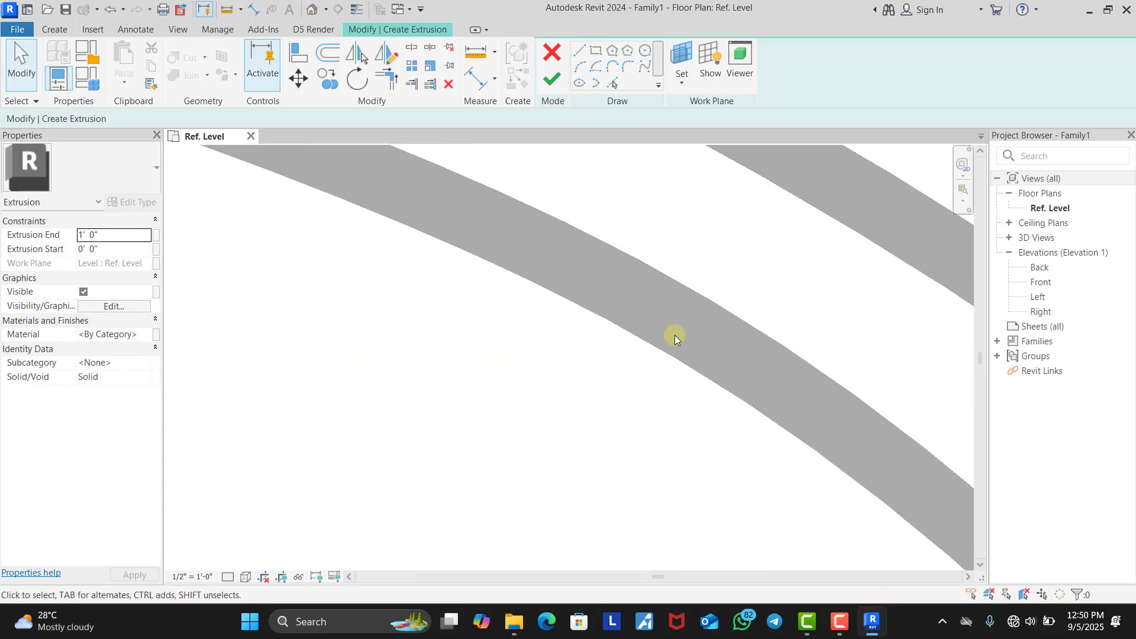
pyautogui.scroll(-5, 680, 327)
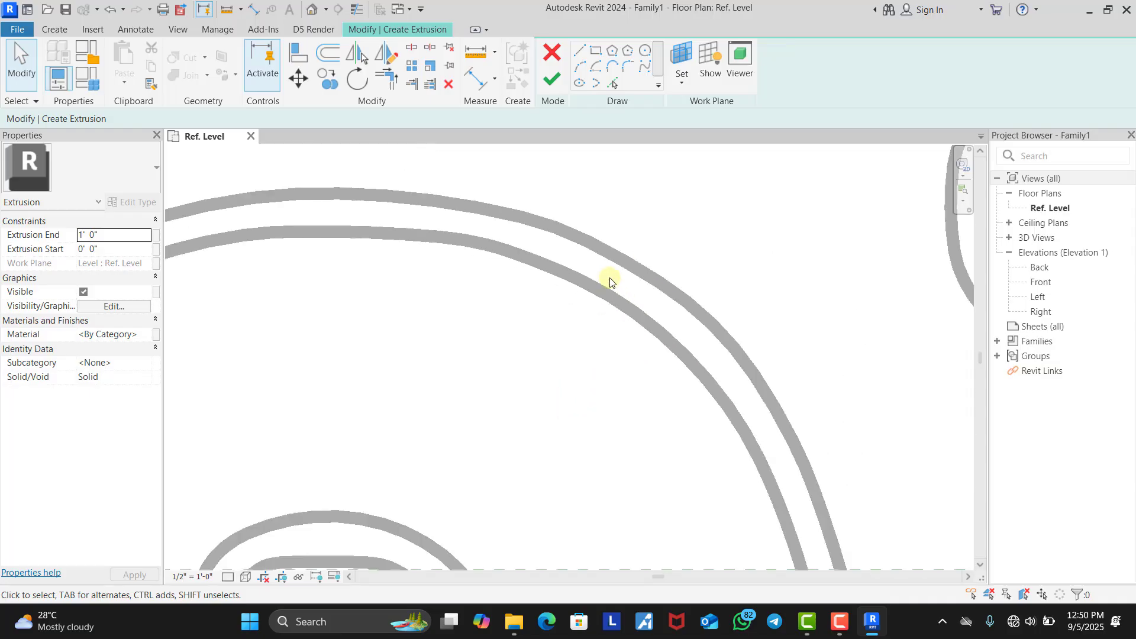
pyautogui.scroll(4, 684, 548)
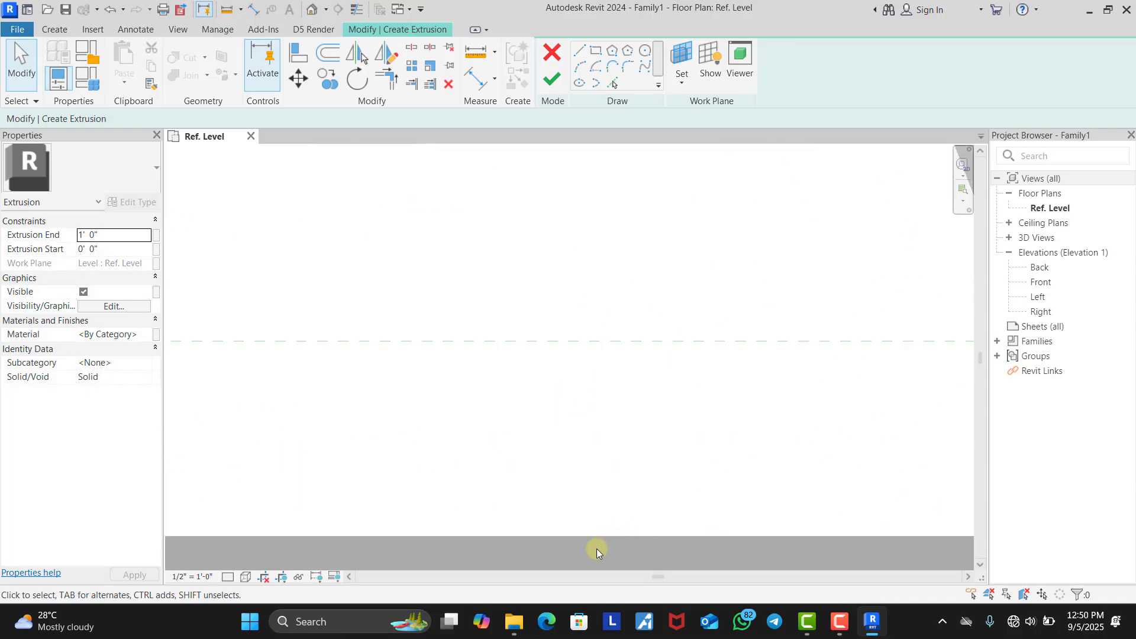
pyautogui.scroll(-5, 537, 464)
pyautogui.click(535, 477)
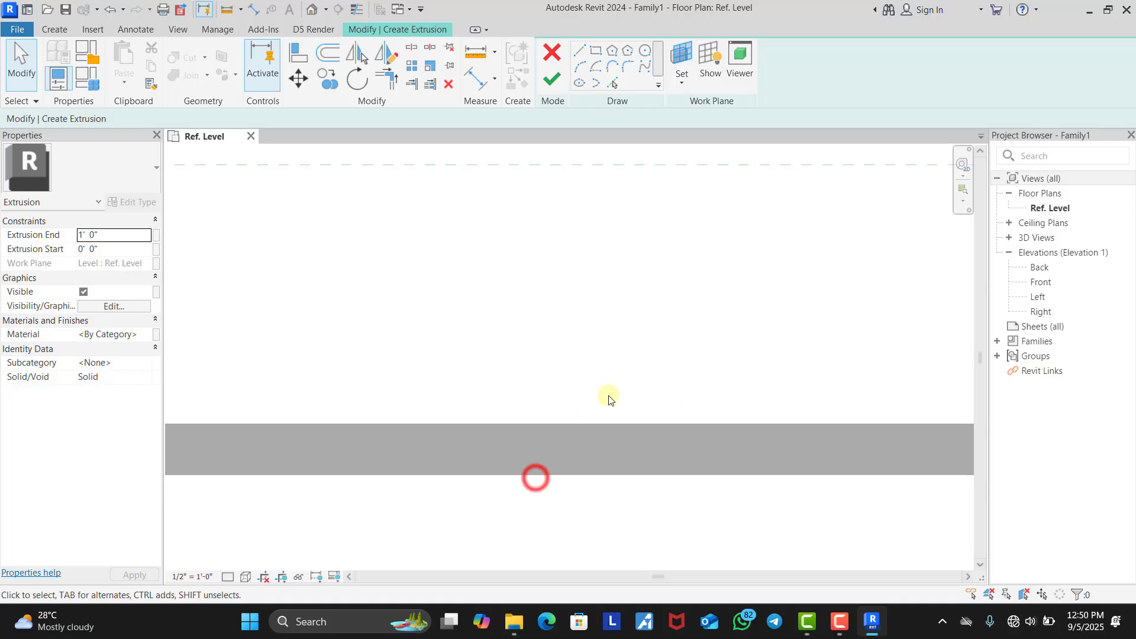
pyautogui.scroll(-4, 578, 284)
pyautogui.scroll(5, 538, 322)
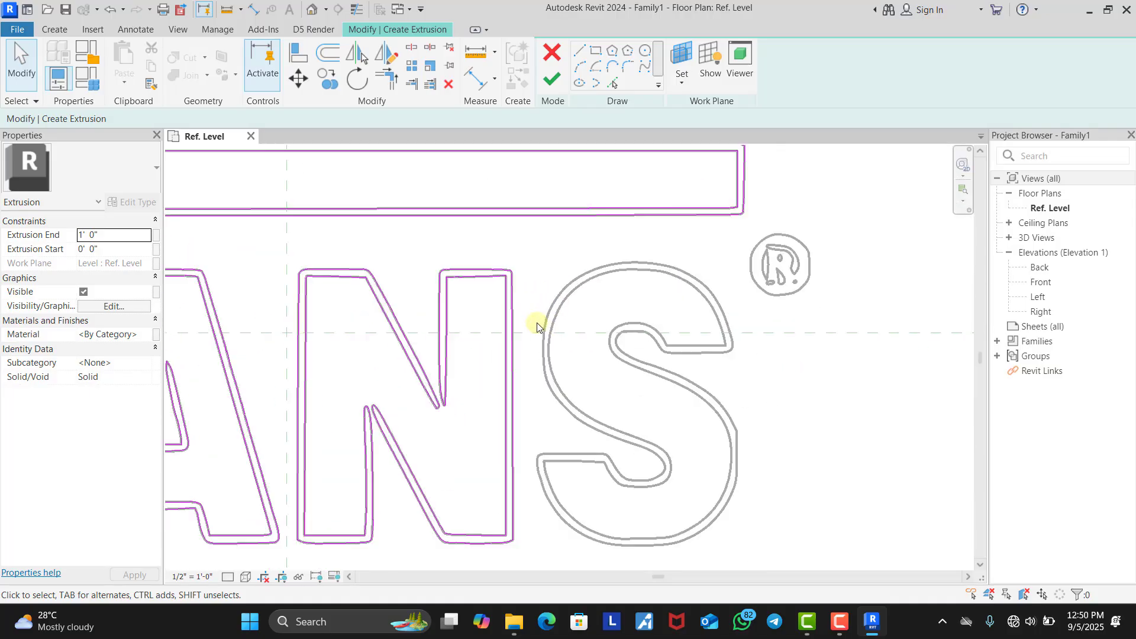
# Step: Trace the inner contour of the letter S with Pick Lines by picking its connected chain
pyautogui.scroll(5, 580, 500)
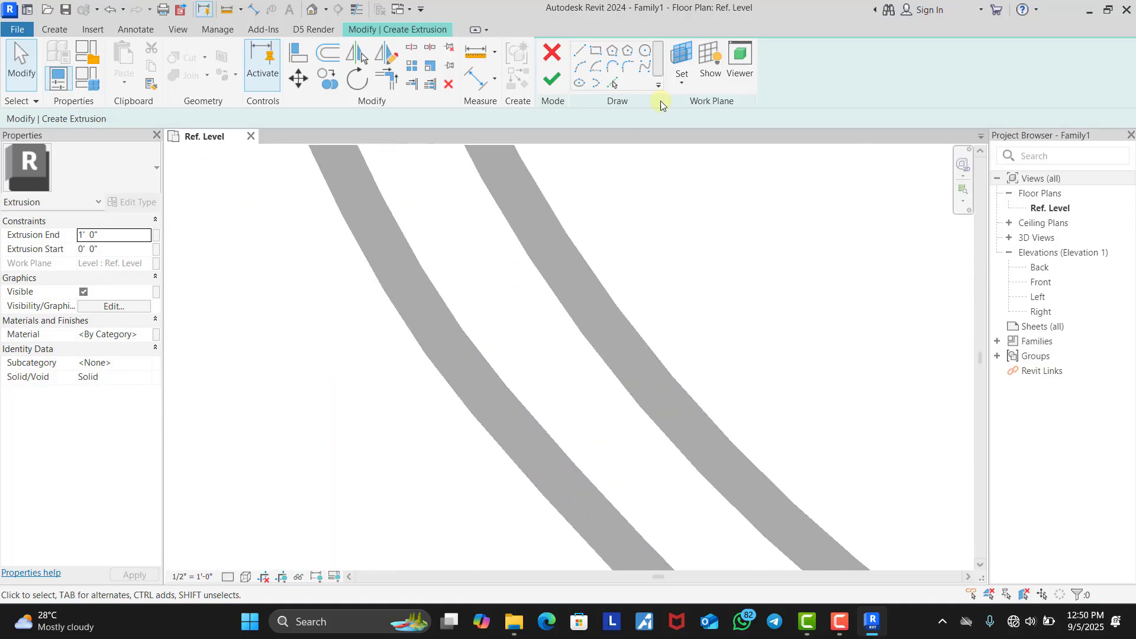
pyautogui.scroll(-5, 421, 439)
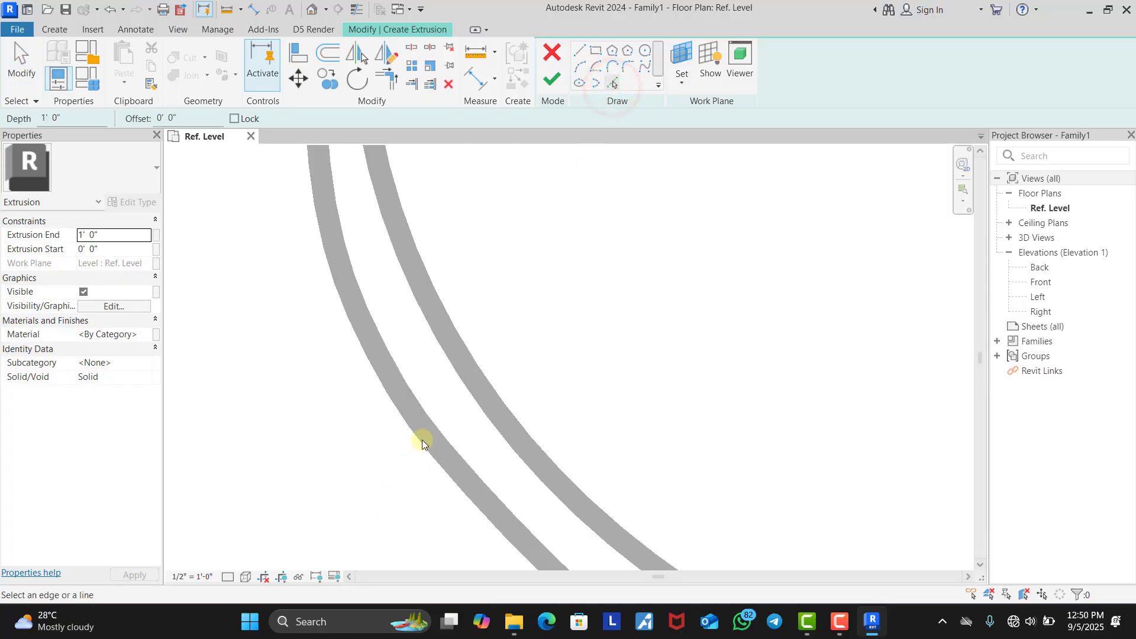
pyautogui.scroll(3, 632, 332)
pyautogui.scroll(5, 632, 331)
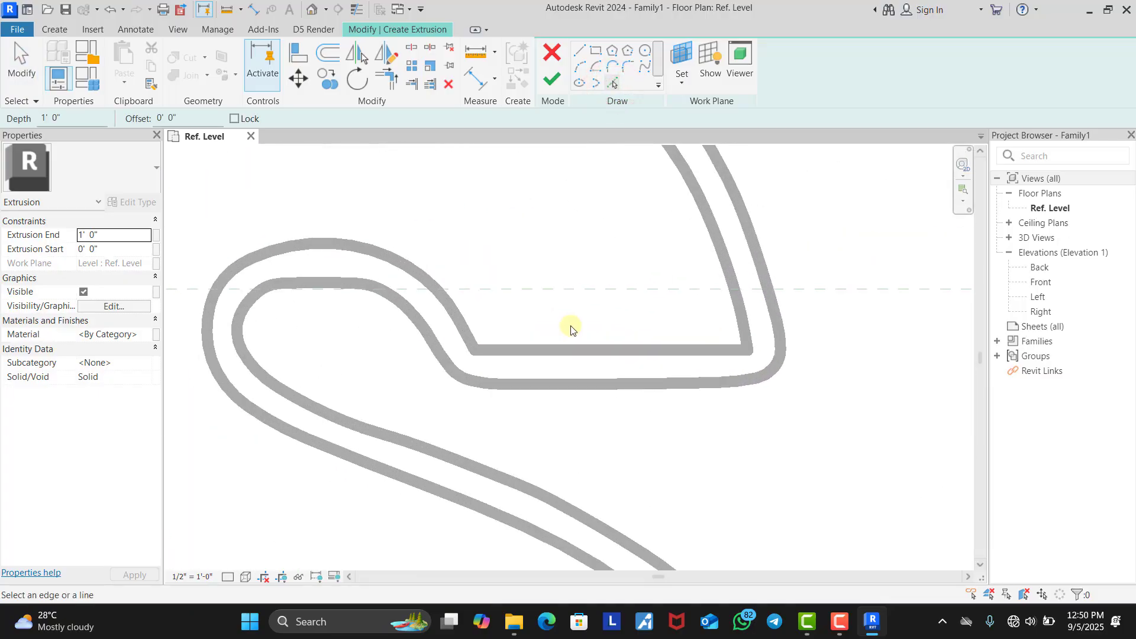
pyautogui.press('Tab')
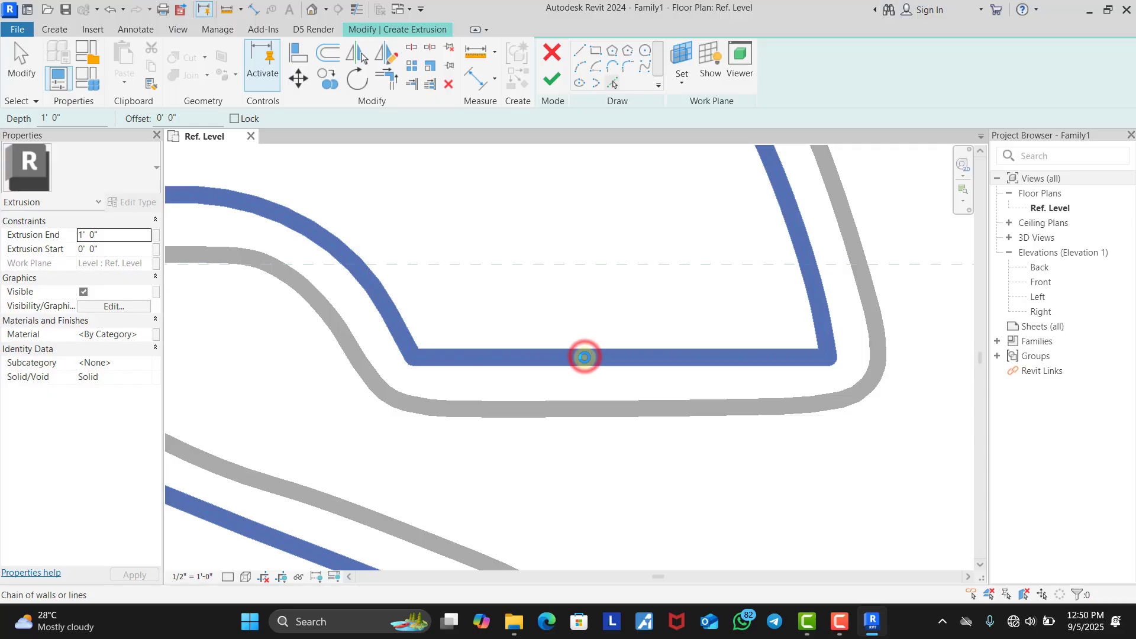
pyautogui.click(584, 357)
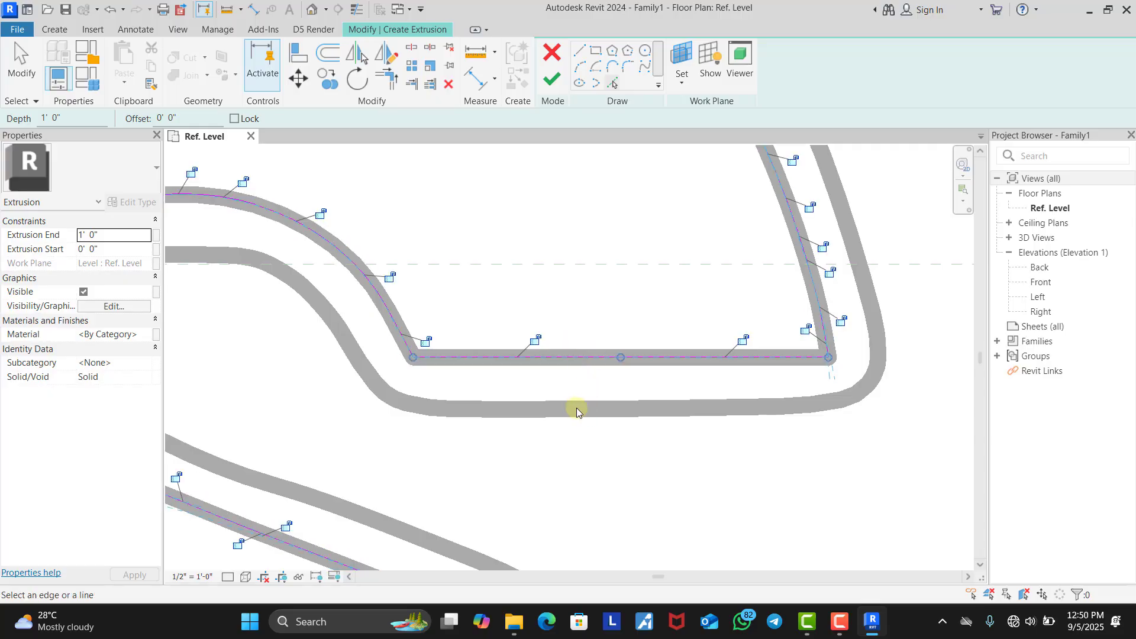
# Step: Pick the chain forming the outer contour of the letter S and unjoin the conflicting elements
pyautogui.scroll(4, 577, 411)
pyautogui.press('Tab')
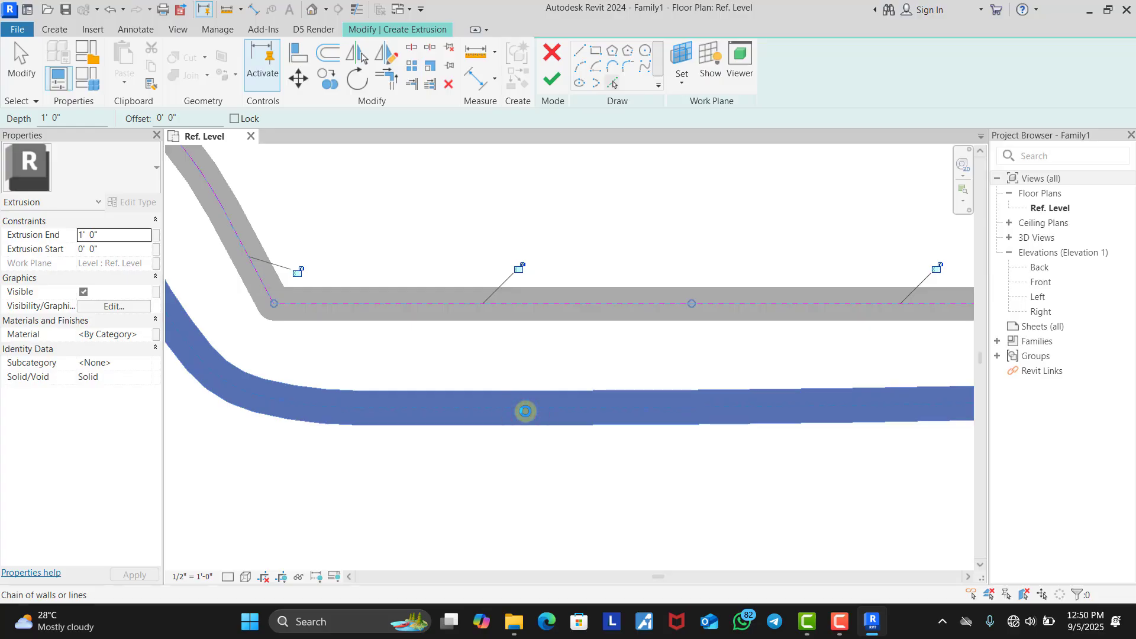
pyautogui.click(524, 411)
pyautogui.click(891, 586)
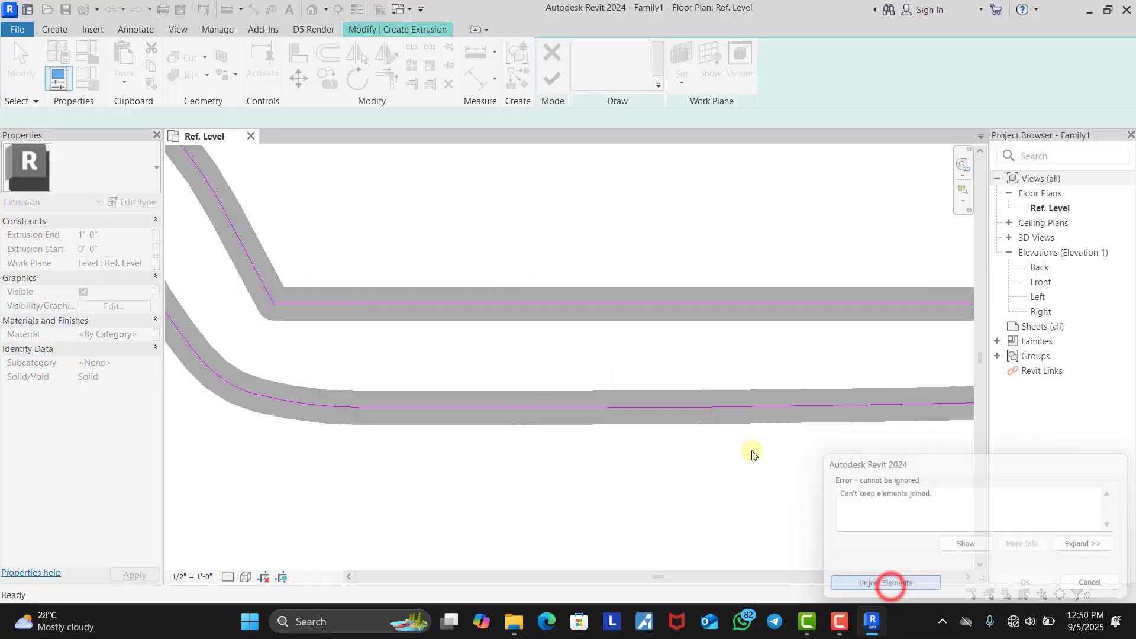
pyautogui.scroll(-5, 659, 329)
pyautogui.scroll(6, 545, 349)
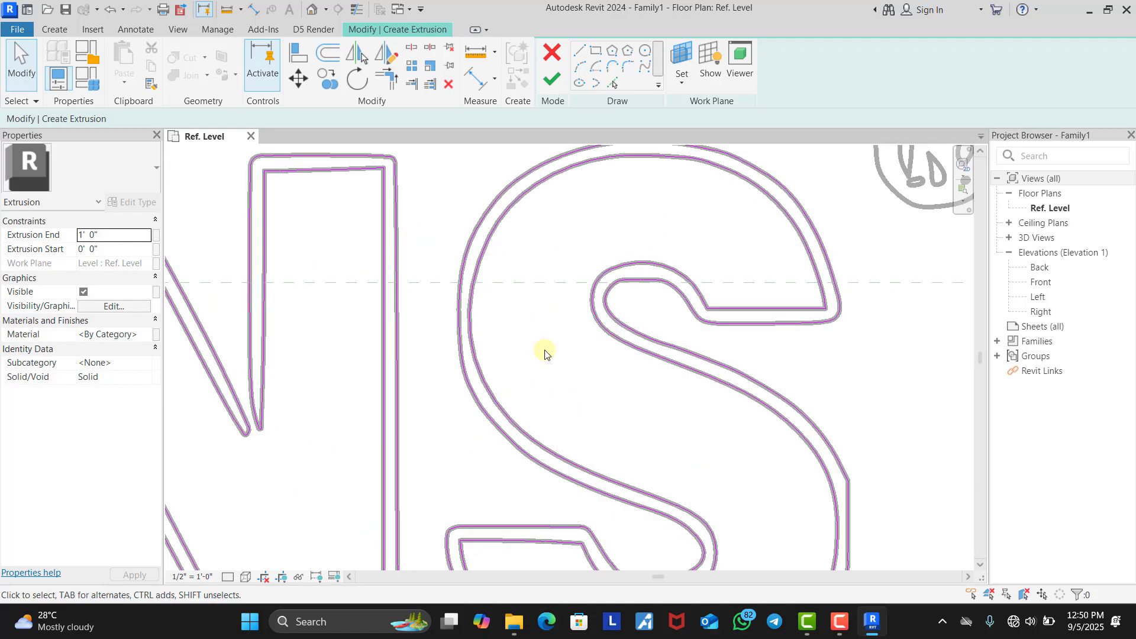
pyautogui.scroll(-4, 500, 420)
pyautogui.scroll(-1, 832, 246)
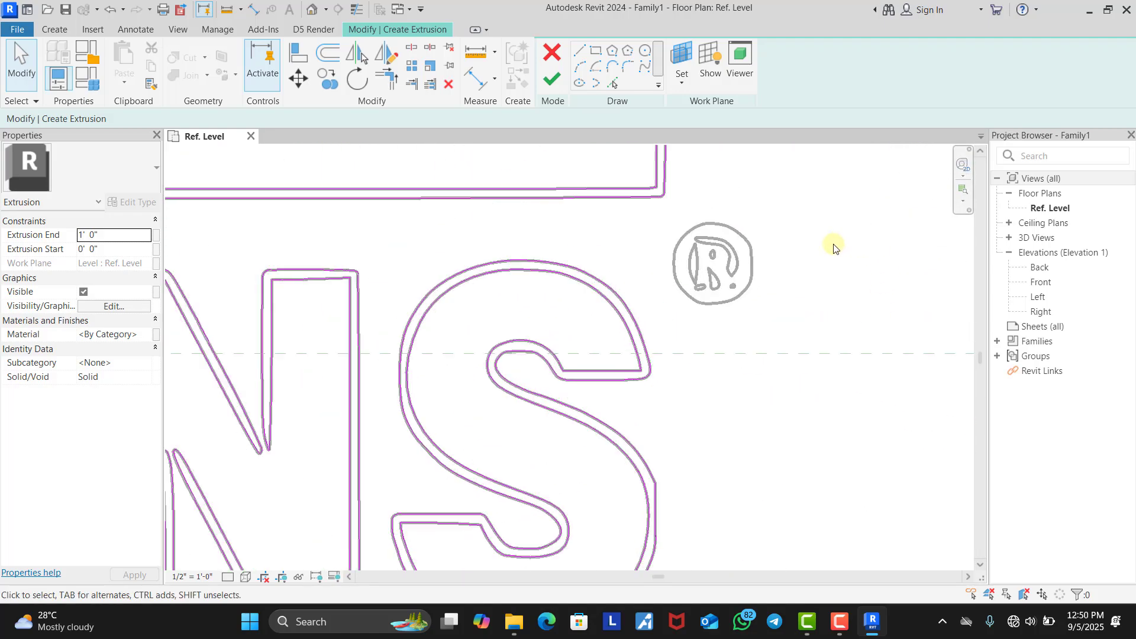
# Step: Trace the circle around the registered trademark symbol with Pick Lines by picking its connected chain
pyautogui.scroll(5, 619, 223)
pyautogui.click(613, 86)
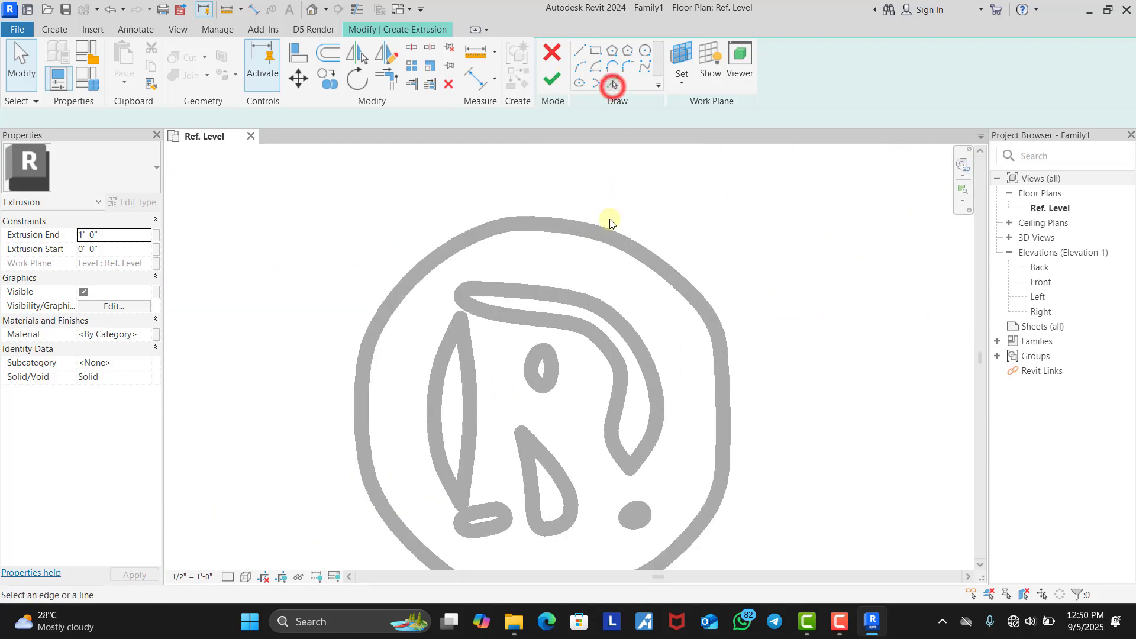
pyautogui.scroll(2, 589, 361)
pyautogui.scroll(-2, 632, 269)
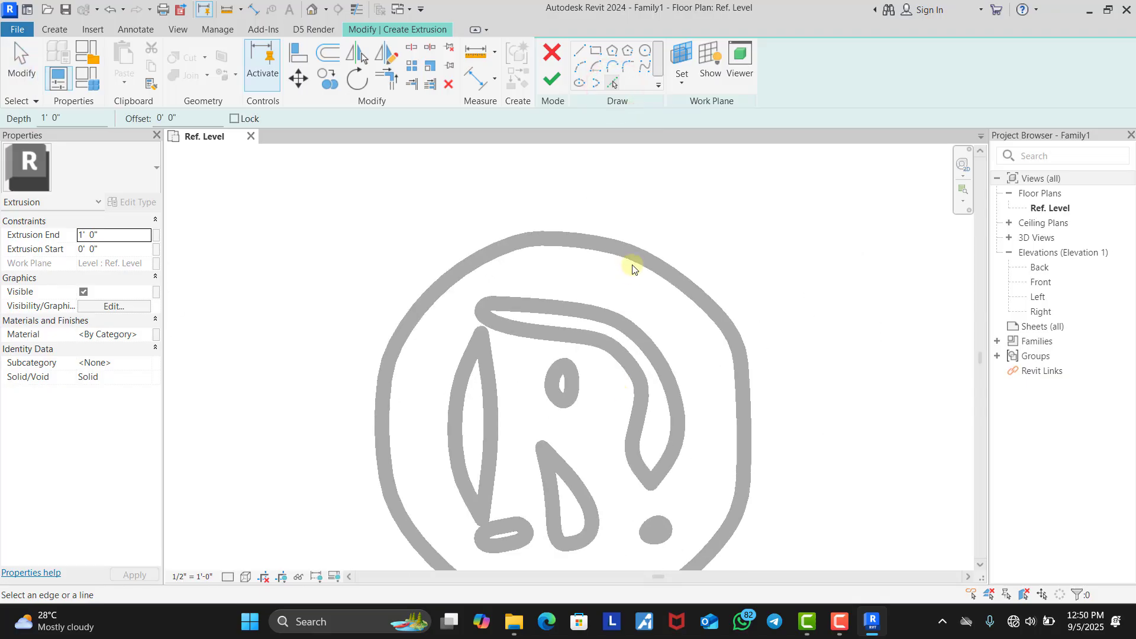
pyautogui.scroll(5, 631, 249)
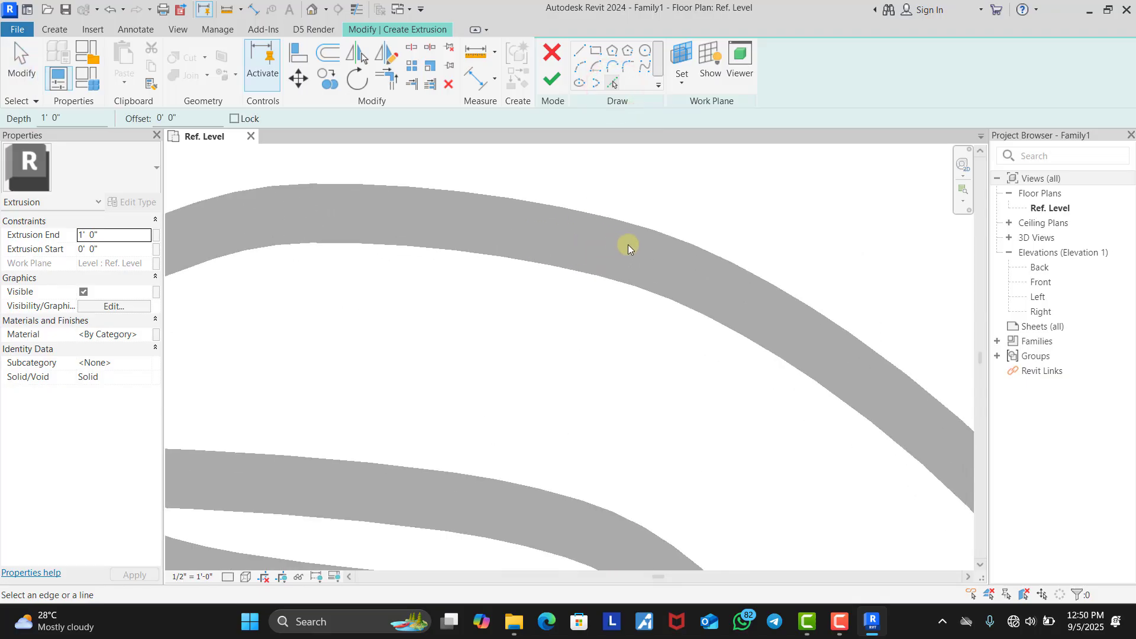
pyautogui.scroll(2, 662, 260)
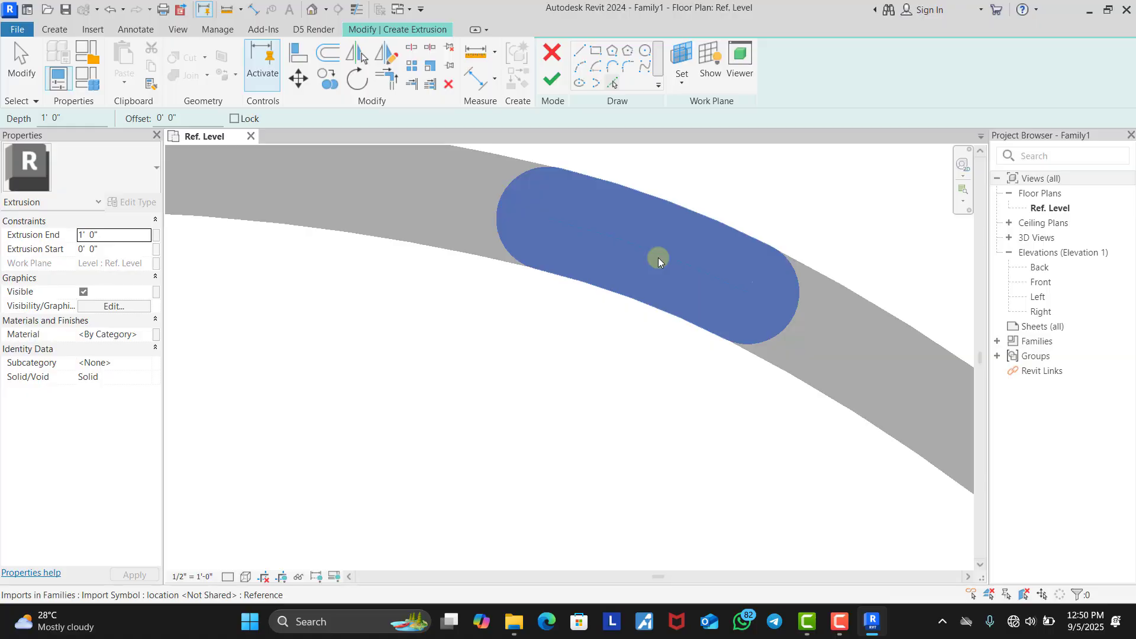
pyautogui.press('Tab')
pyautogui.click(658, 257)
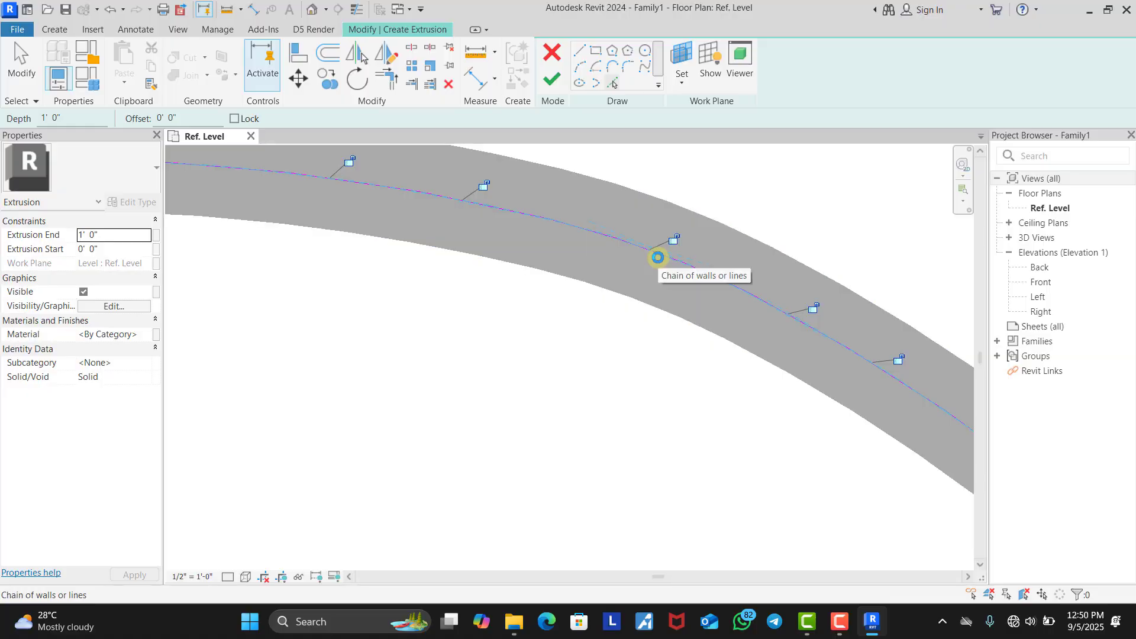
# Step: Add the narrow pointed shape forming the R's vertical stem to the sketch by picking its chain
pyautogui.scroll(-4, 651, 230)
pyautogui.scroll(4, 517, 346)
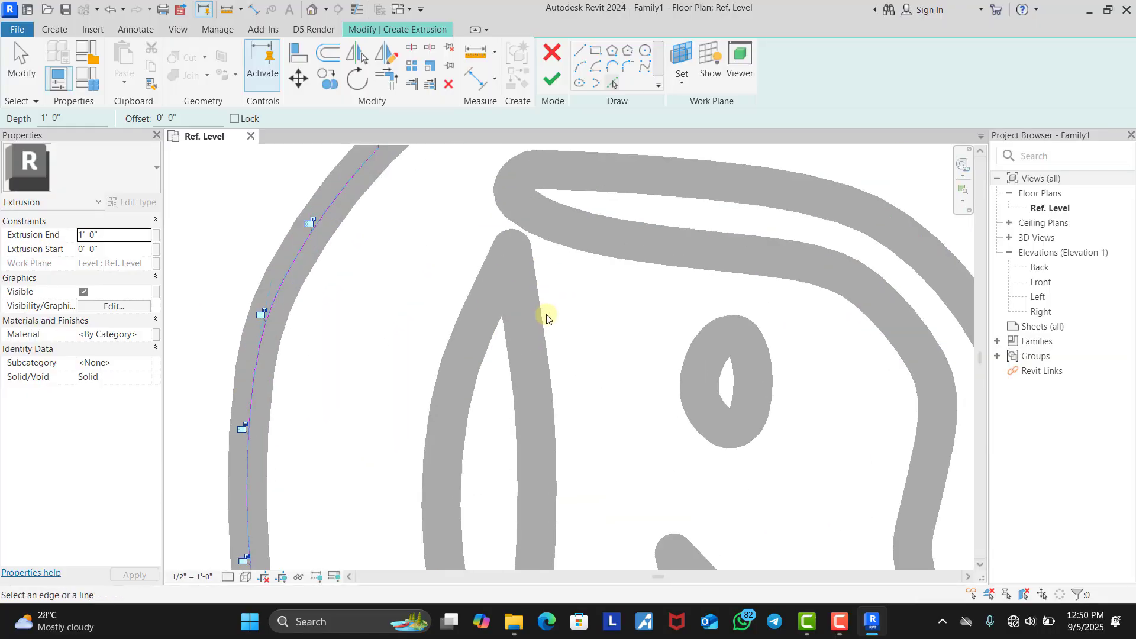
pyautogui.press('Tab')
pyautogui.click(532, 375)
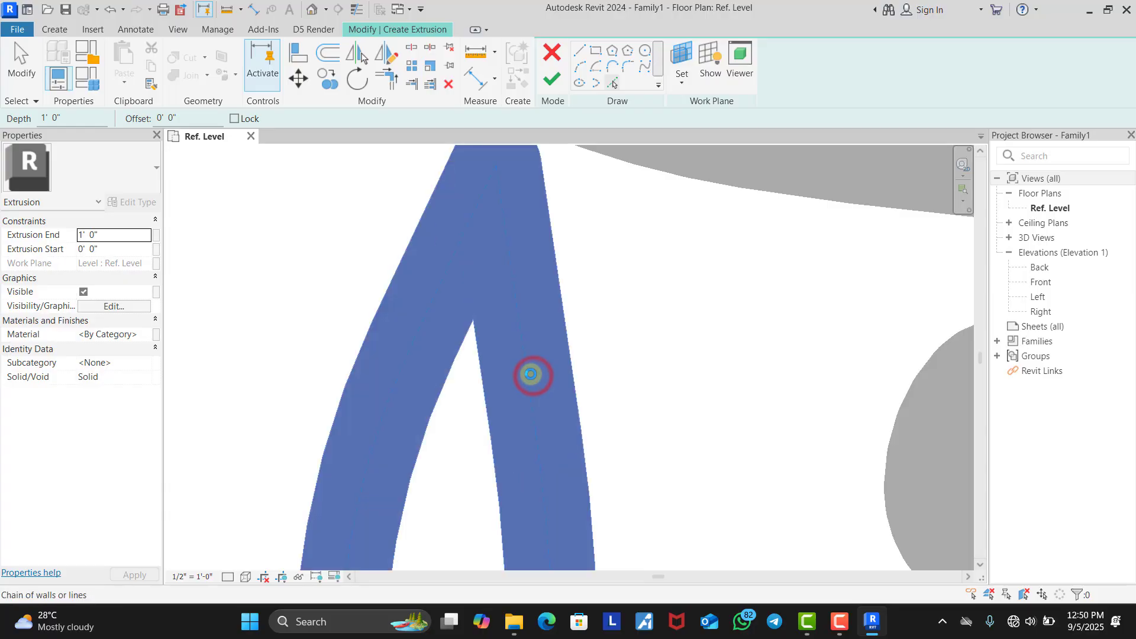
# Step: Pick the chain outlining the curved band that forms the R's bowl inside the trademark circle
pyautogui.scroll(-3, 495, 361)
pyautogui.scroll(2, 621, 234)
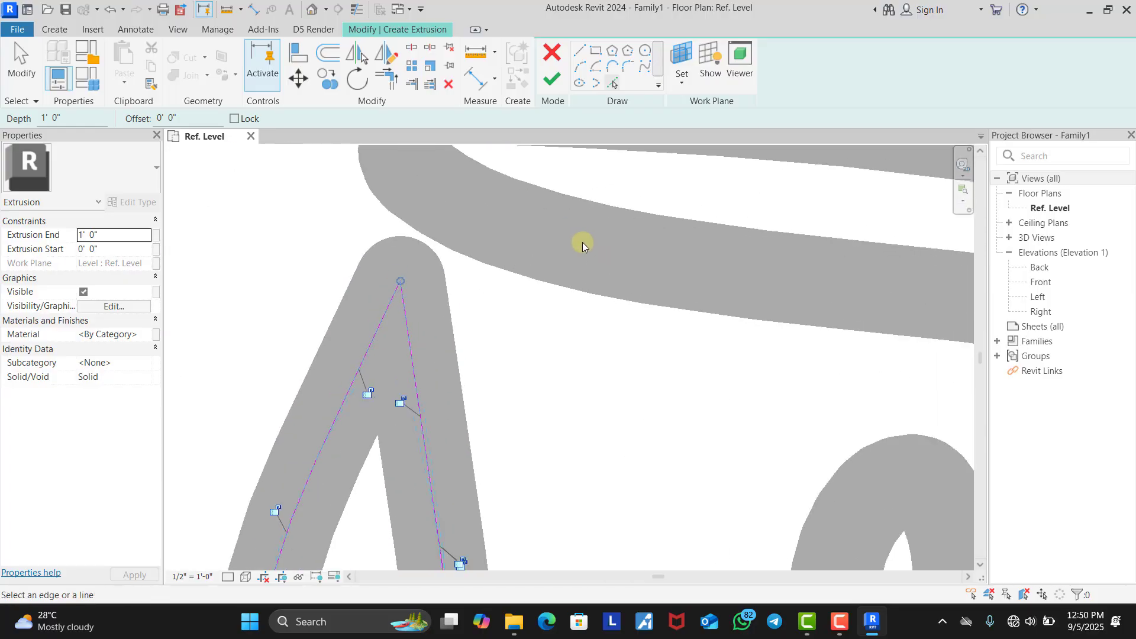
pyautogui.scroll(3, 542, 230)
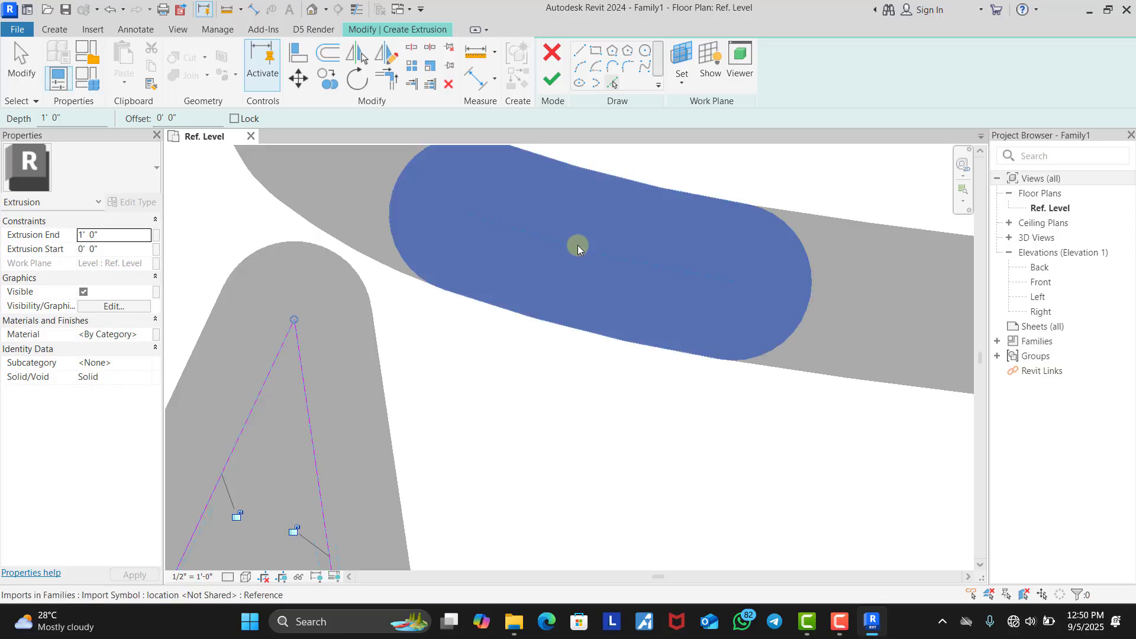
pyautogui.press('Tab')
pyautogui.click(577, 245)
pyautogui.scroll(-10, 575, 248)
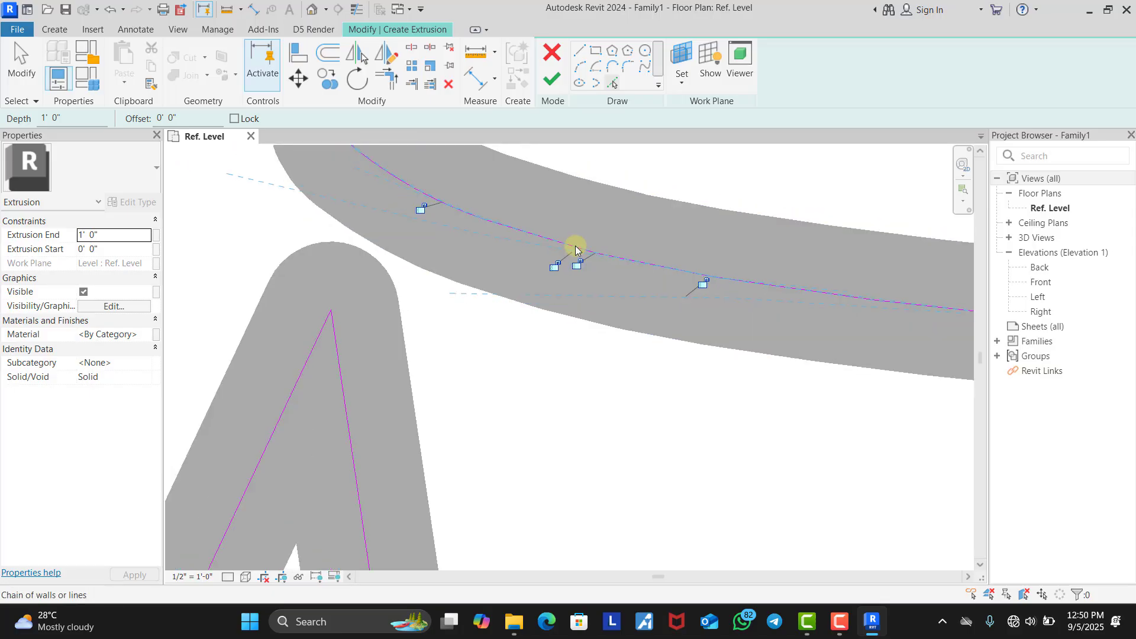
# Step: Add the teardrop shape forming the R's leg inside the trademark circle to the sketch by picking its chain
pyautogui.scroll(8, 524, 533)
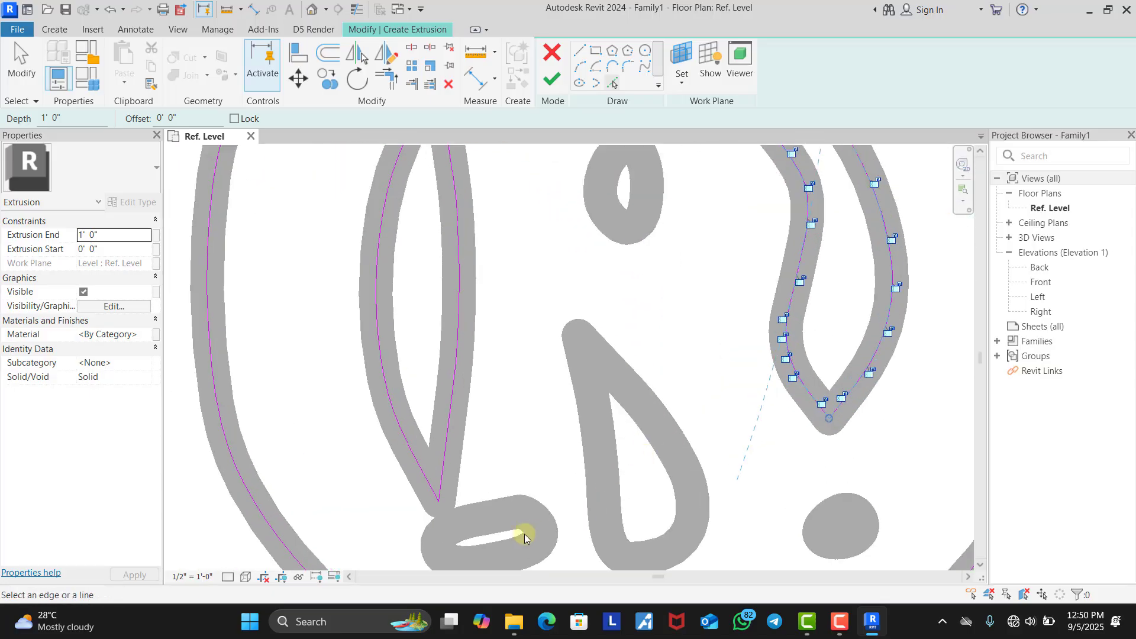
pyautogui.scroll(-4, 426, 497)
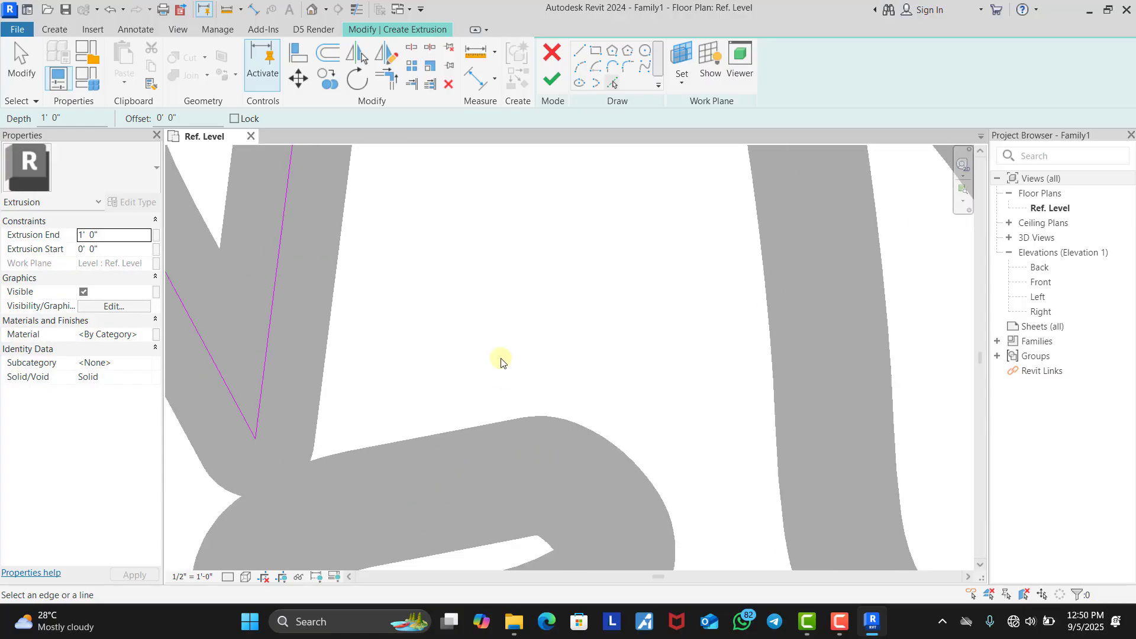
pyautogui.scroll(3, 463, 419)
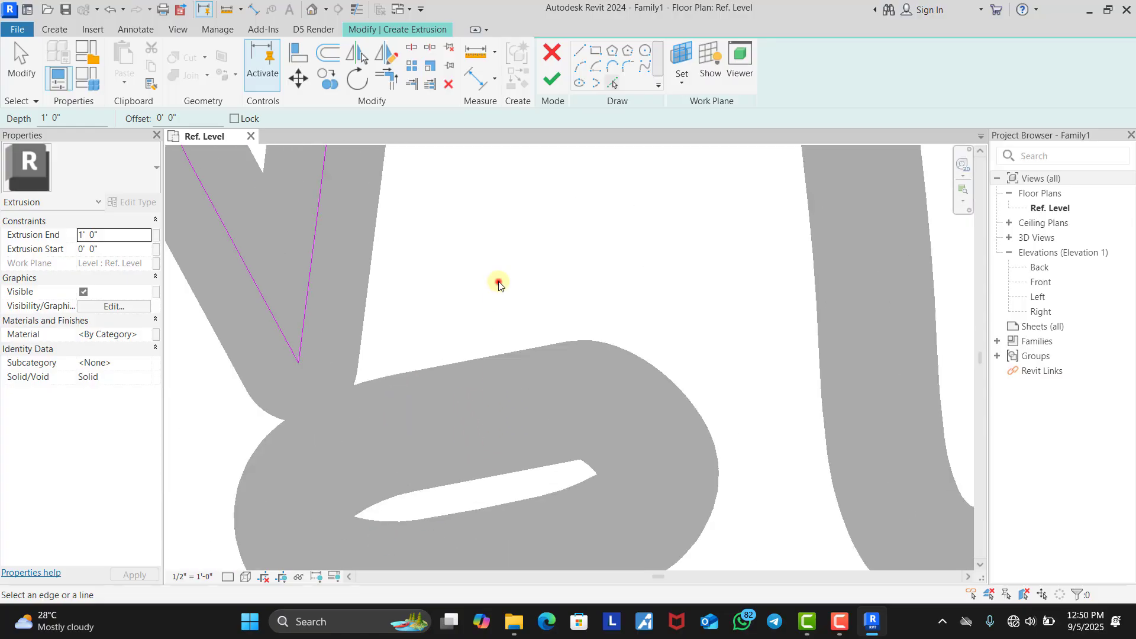
pyautogui.scroll(-3, 485, 365)
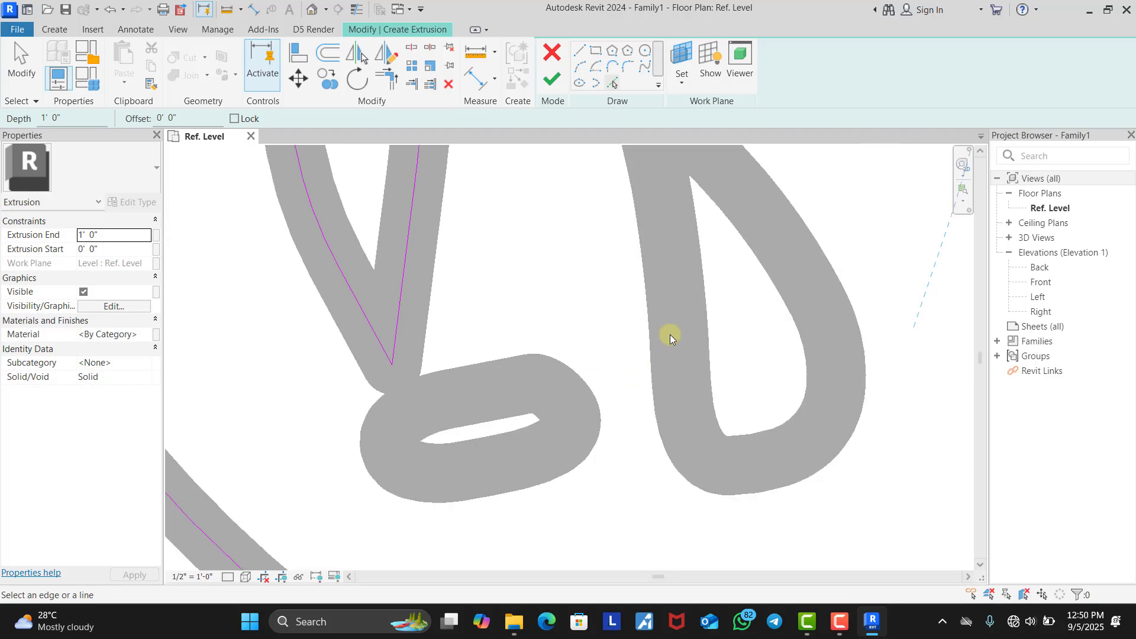
pyautogui.scroll(-3, 395, 450)
pyautogui.scroll(7, 571, 271)
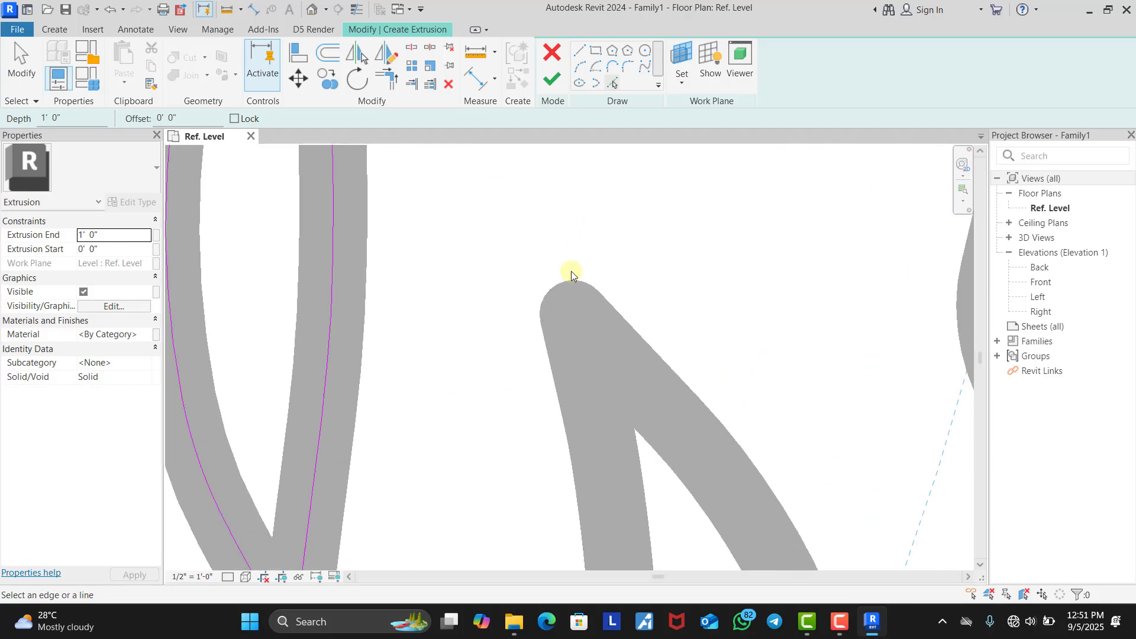
pyautogui.press('Tab')
pyautogui.scroll(1, 610, 356)
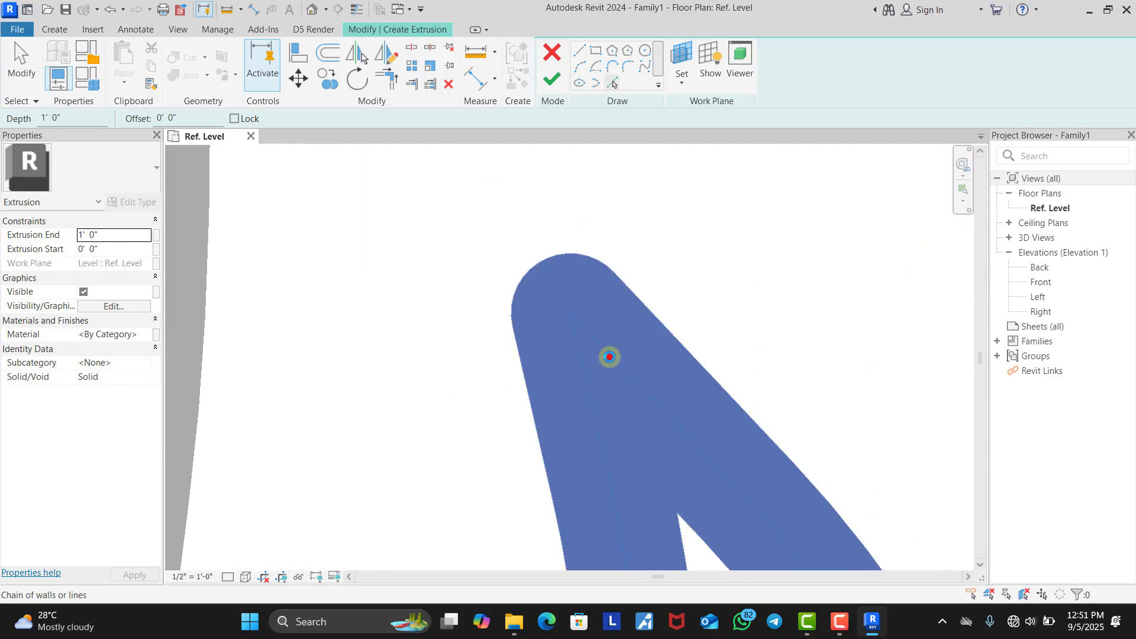
pyautogui.click(610, 357)
pyautogui.scroll(-4, 568, 329)
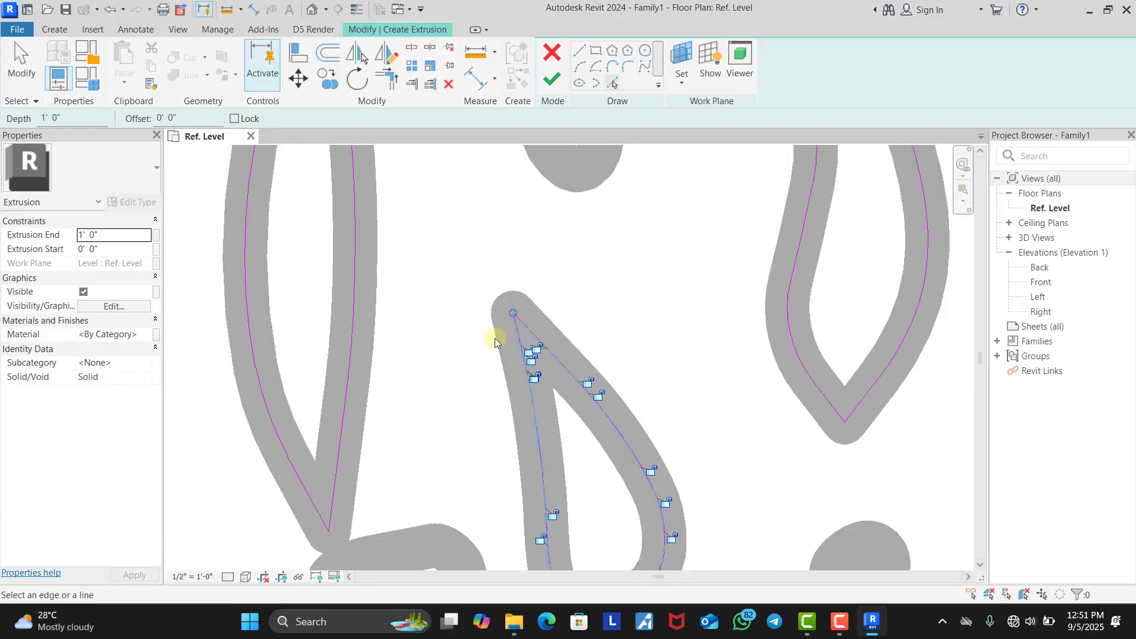
# Step: Try to finish the Vans logo extrusion sketch and examine where its loops are open
pyautogui.scroll(5, 520, 217)
pyautogui.scroll(4, 552, 266)
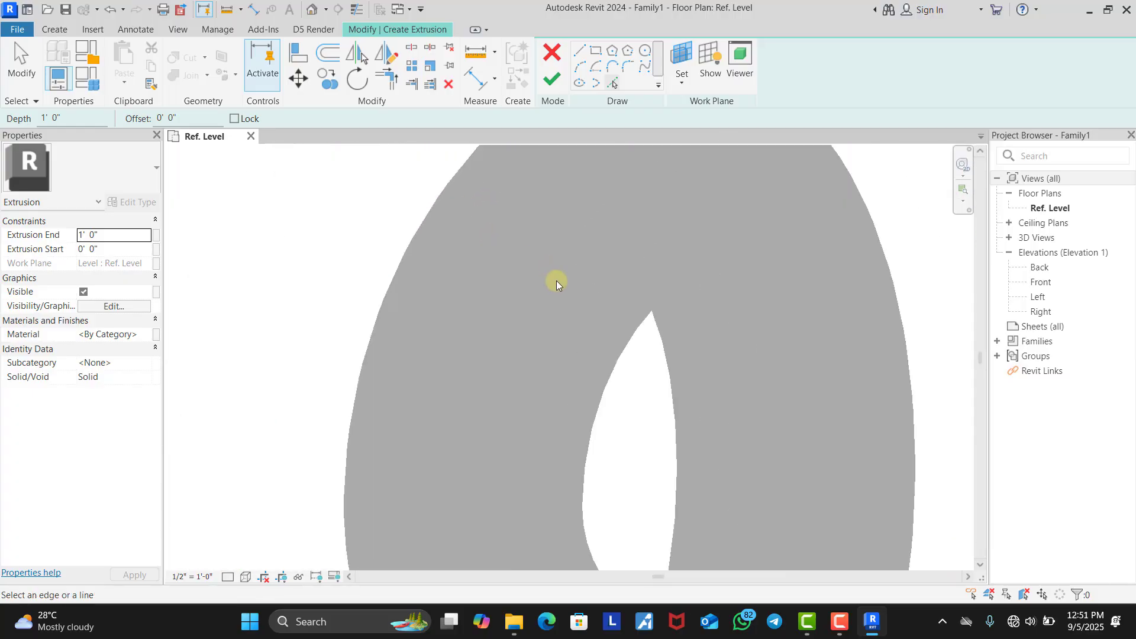
pyautogui.scroll(-5, 573, 307)
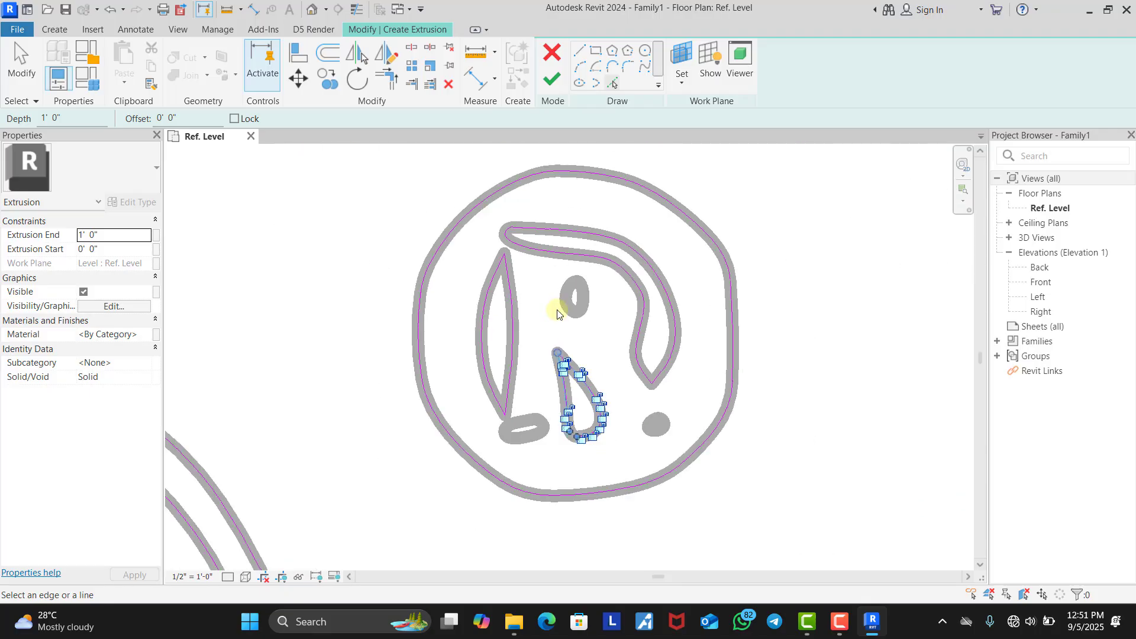
pyautogui.scroll(-3, 639, 316)
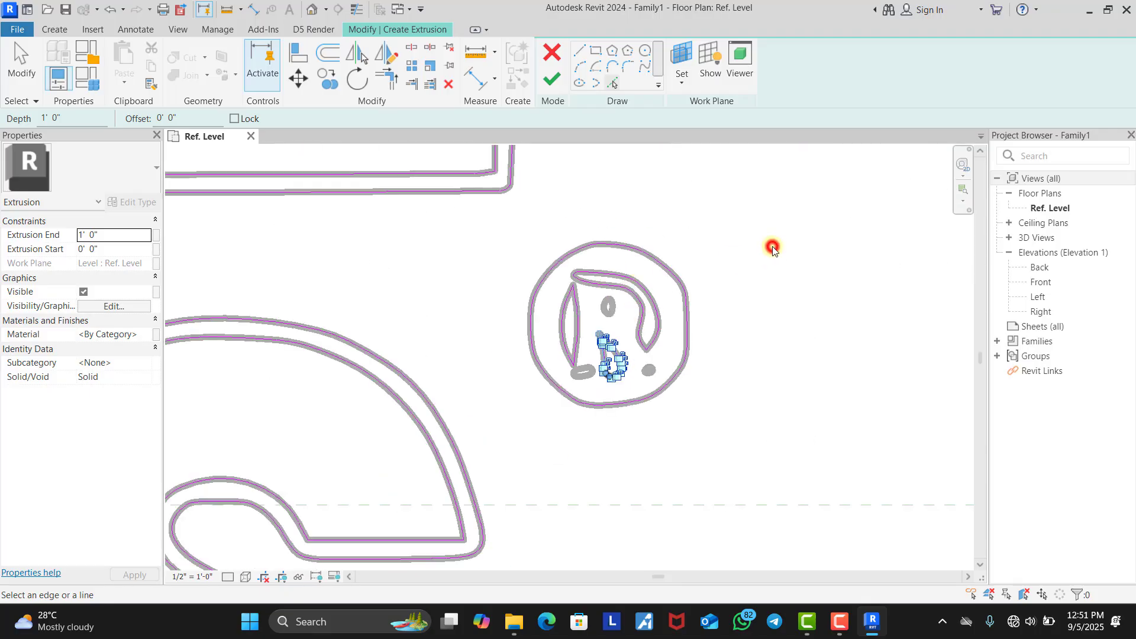
pyautogui.scroll(-7, 653, 290)
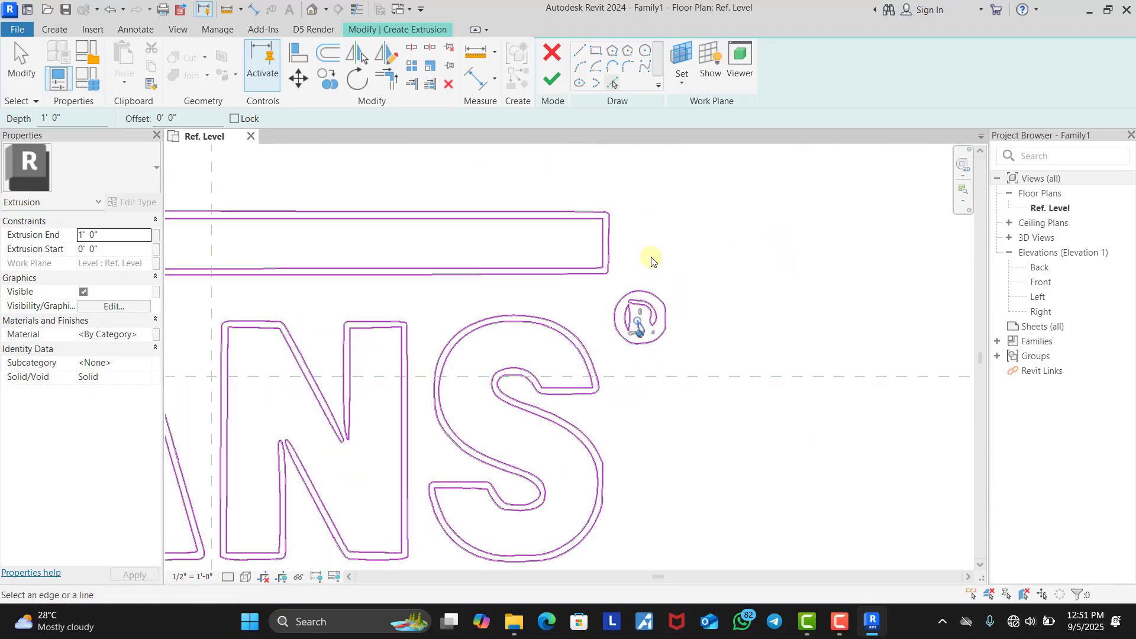
pyautogui.scroll(-1, 668, 249)
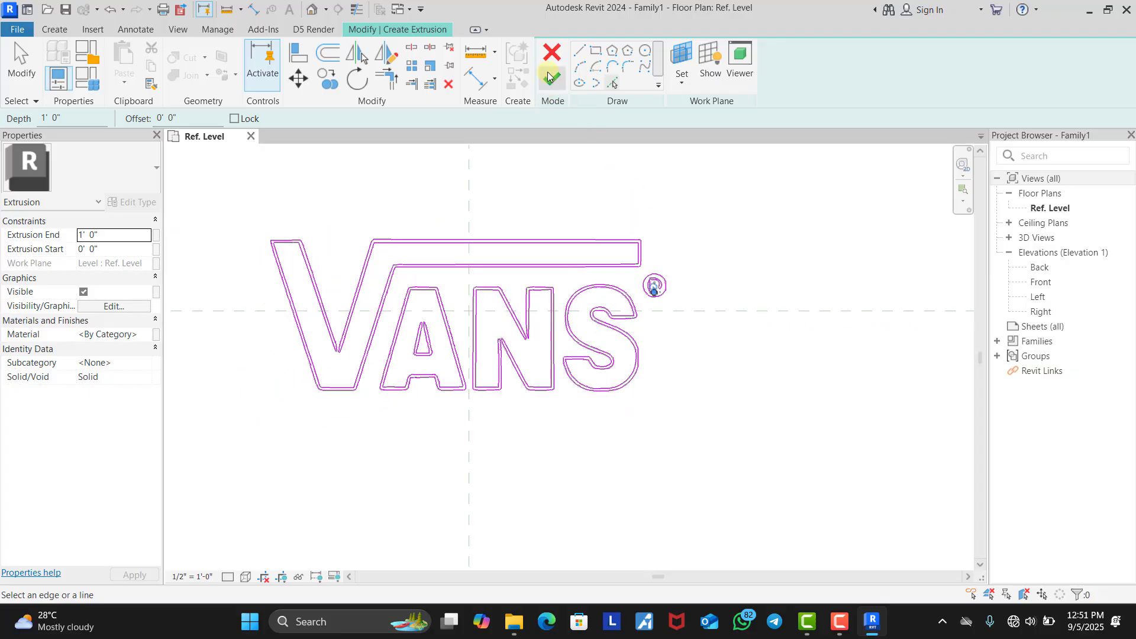
pyautogui.click(551, 90)
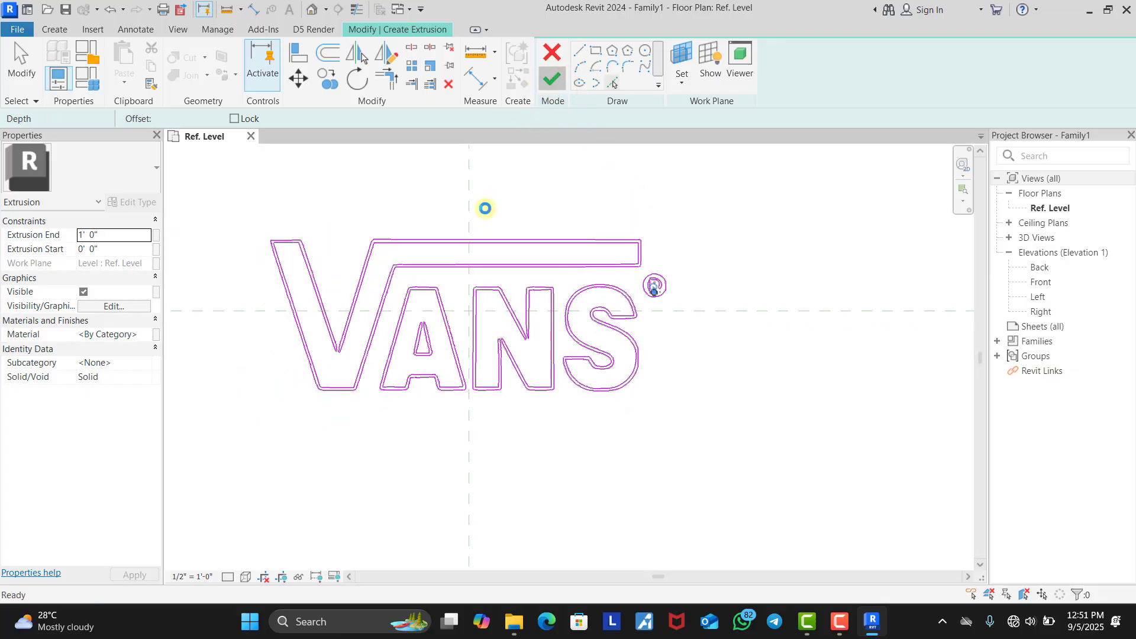
pyautogui.scroll(8, 654, 295)
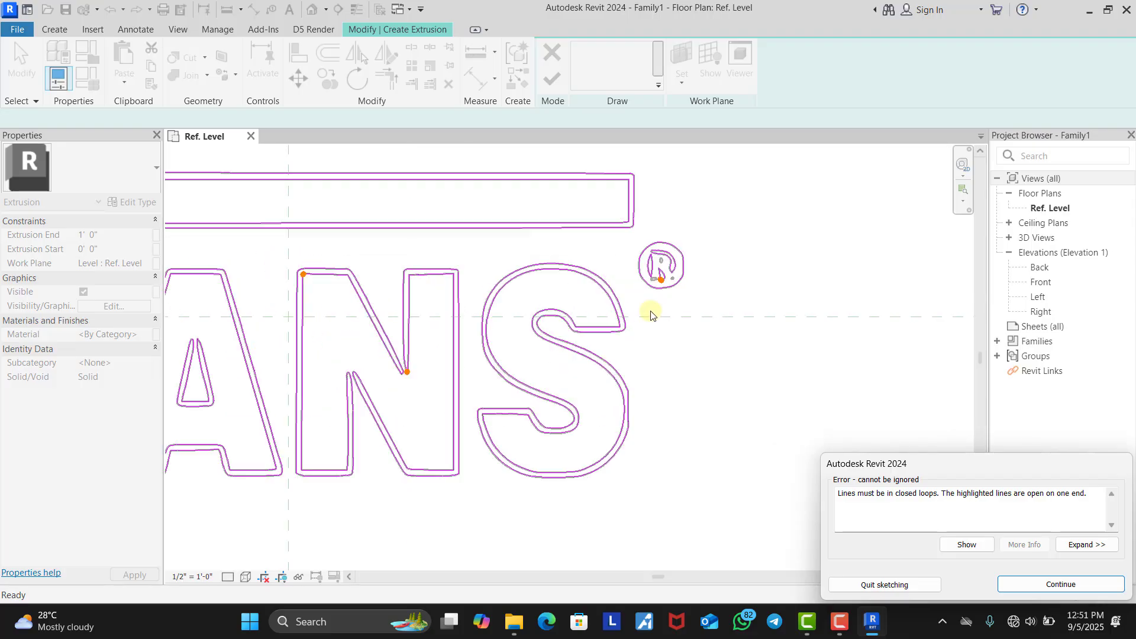
pyautogui.scroll(-4, 651, 293)
pyautogui.scroll(-3, 649, 292)
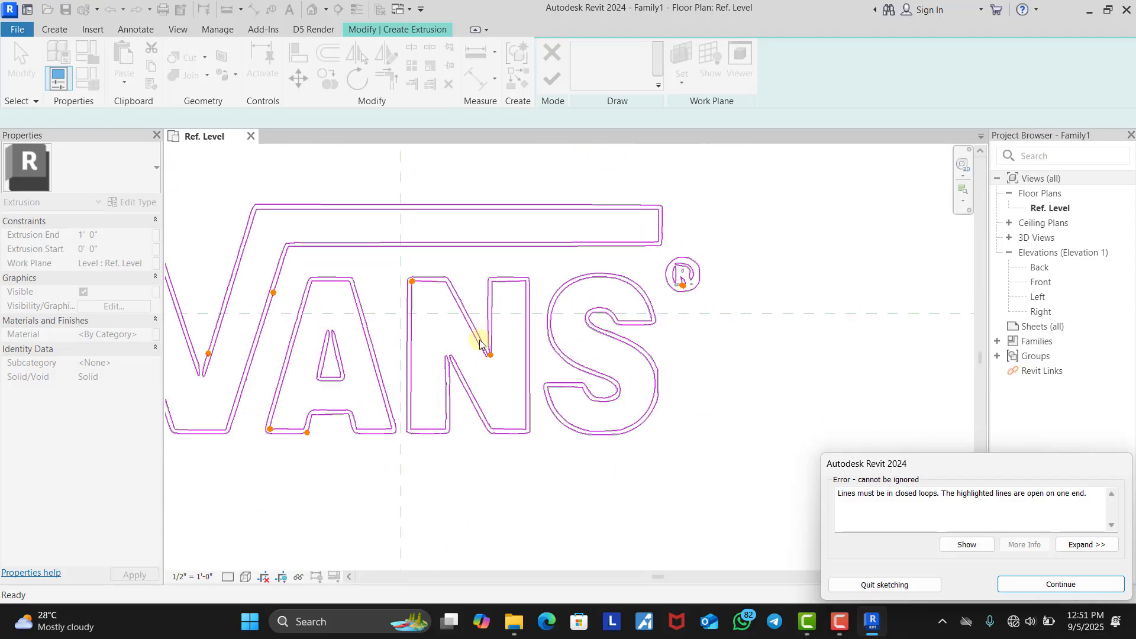
pyautogui.scroll(4, 353, 211)
pyautogui.scroll(-4, 325, 183)
pyautogui.scroll(-1, 555, 308)
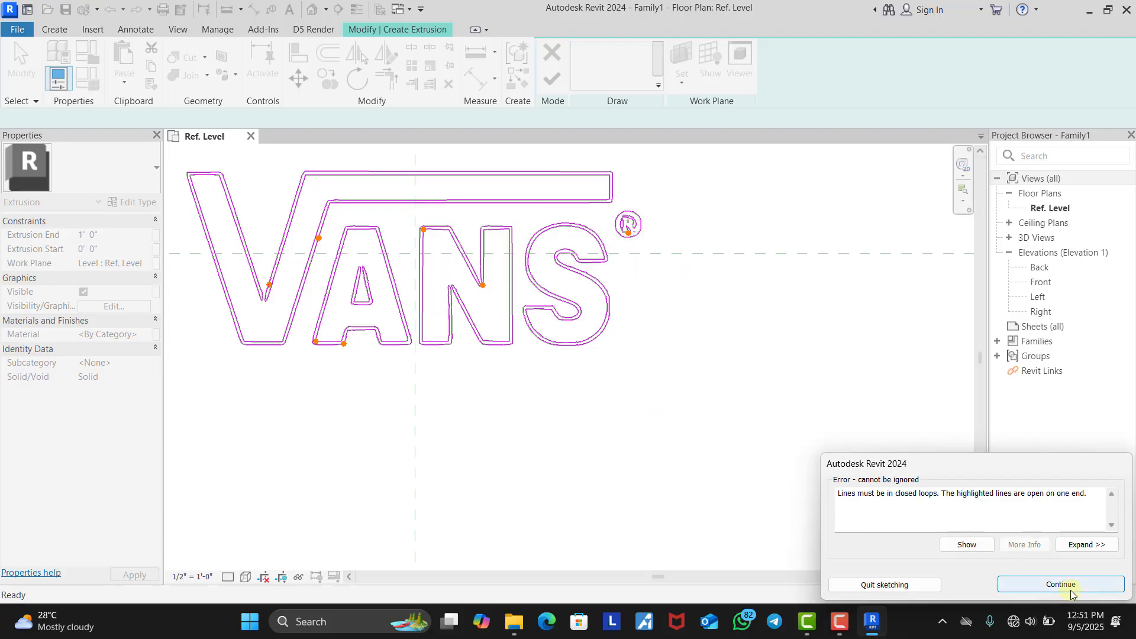
pyautogui.click(1012, 584)
# Step: Close the gap at the bottom of the R's teardrop-shaped leg with Trim/Extend to Corner
pyautogui.scroll(6, 629, 224)
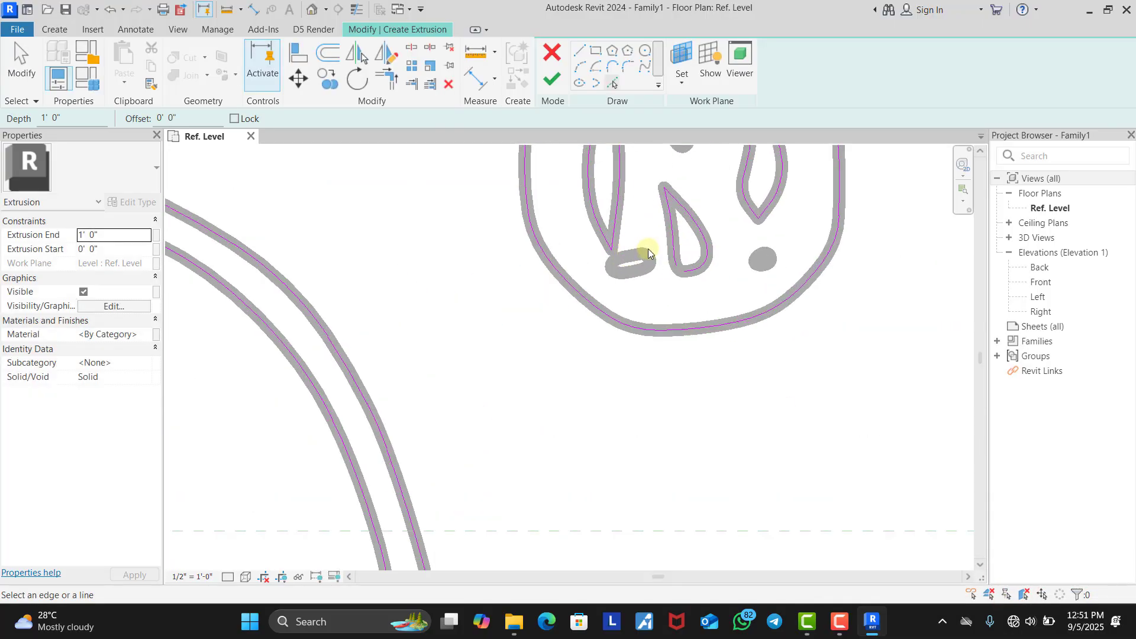
pyautogui.scroll(5, 648, 249)
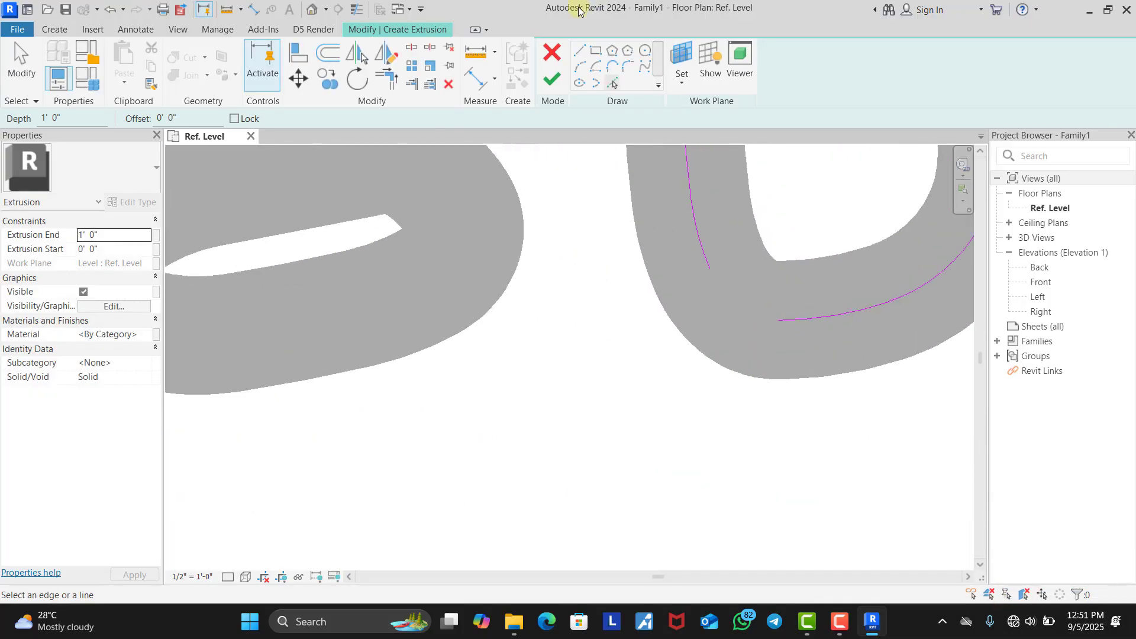
pyautogui.click(814, 316)
pyautogui.click(696, 240)
pyautogui.scroll(-5, 725, 288)
pyautogui.scroll(-3, 726, 287)
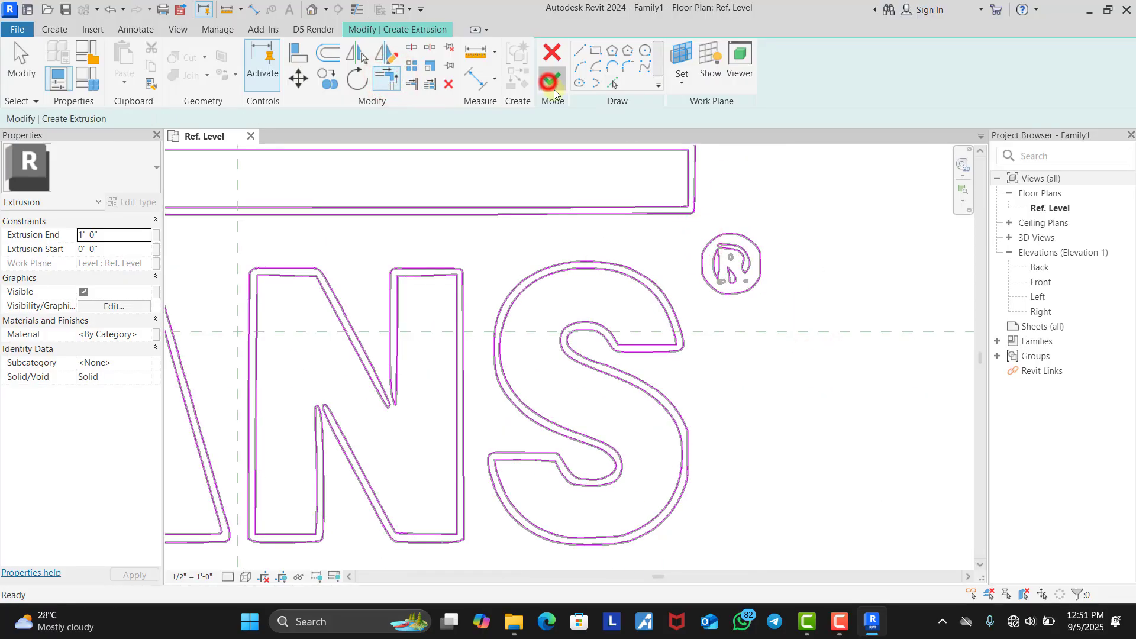
# Step: Locate the open loop at the tip of the N's upper notch and try joining its line ends with Trim/Extend to Corner
pyautogui.click(552, 79)
pyautogui.click(967, 544)
pyautogui.click(1059, 584)
pyautogui.scroll(3, 479, 296)
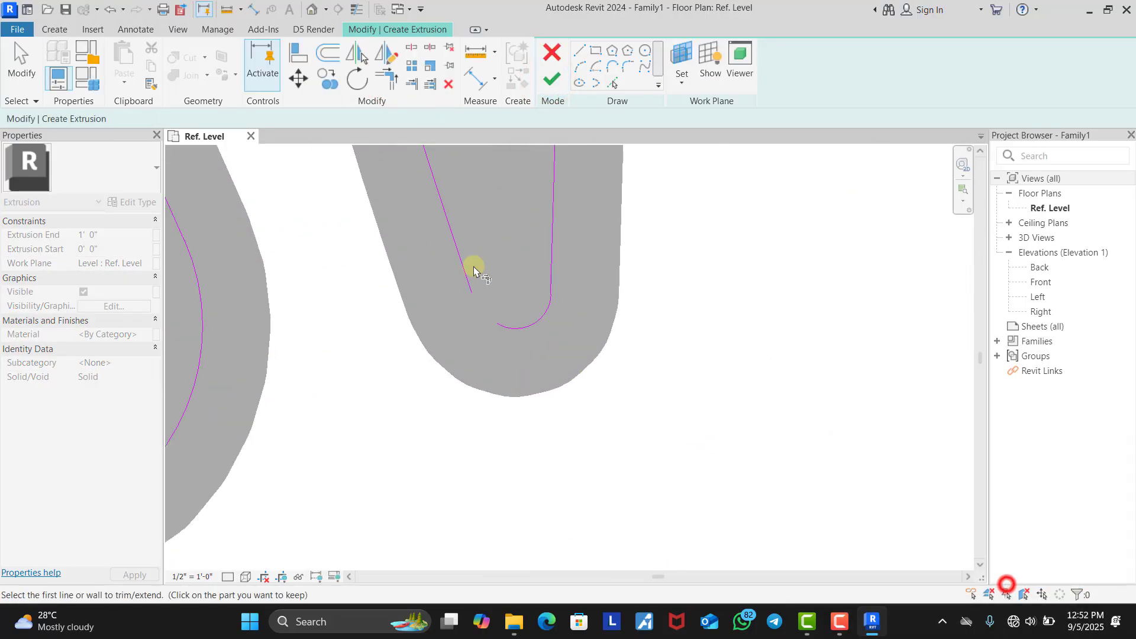
pyautogui.click(387, 78)
pyautogui.click(466, 272)
pyautogui.click(503, 326)
pyautogui.scroll(-3, 588, 386)
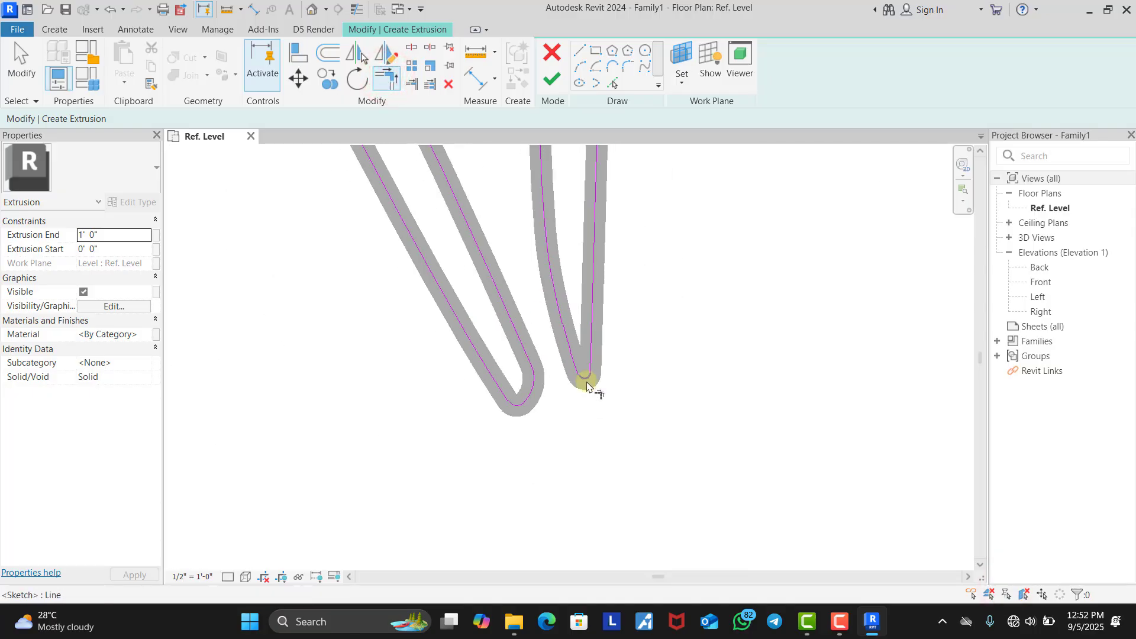
# Step: Delete the short segment at the N's notch tip, then extend the remaining line to the tip and remove the too-short arc
pyautogui.scroll(3, 591, 385)
pyautogui.press('Escape')
pyautogui.click(591, 385)
pyautogui.press('Delete')
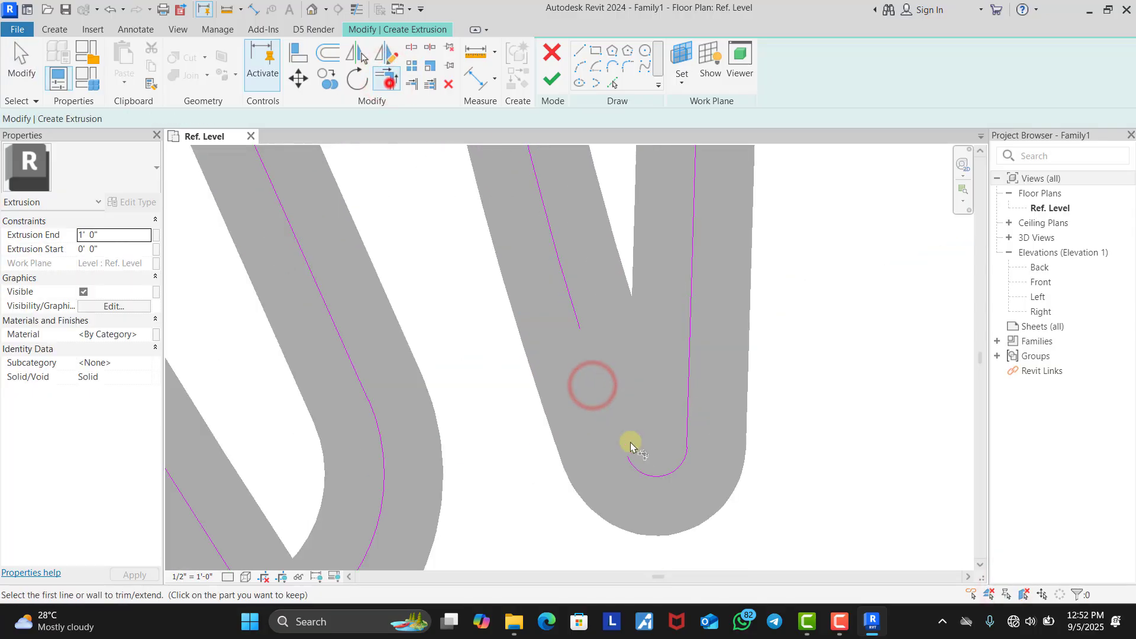
pyautogui.click(386, 78)
pyautogui.click(626, 459)
pyautogui.click(559, 245)
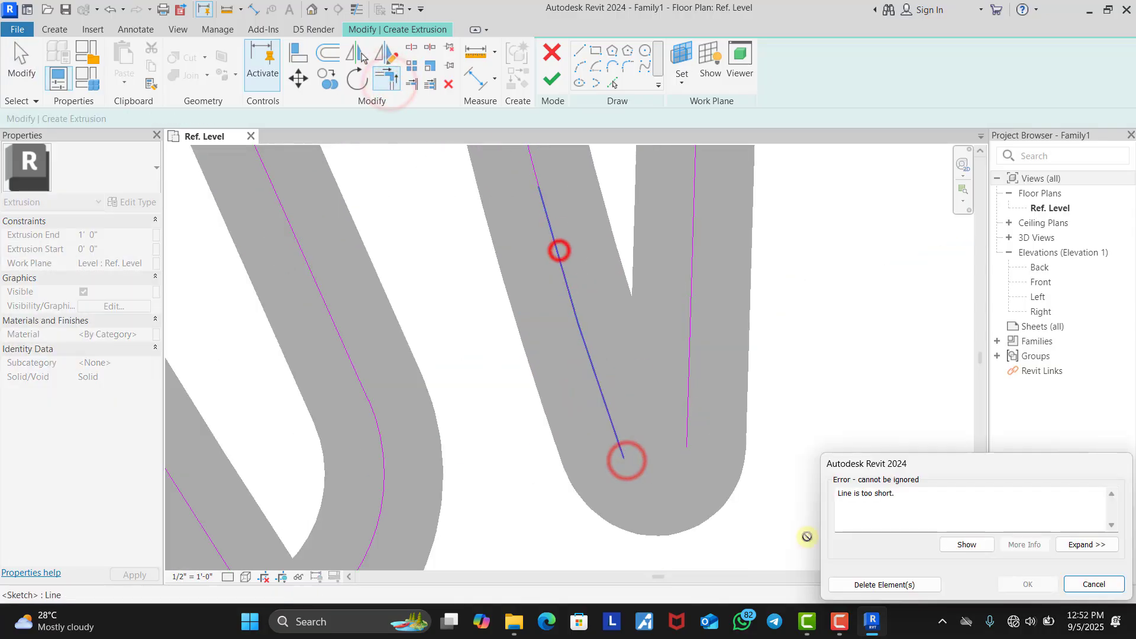
pyautogui.click(901, 584)
# Step: Close the tip of the N's upper notch with a straight line between the two open ends
pyautogui.click(579, 50)
pyautogui.click(623, 459)
pyautogui.click(686, 457)
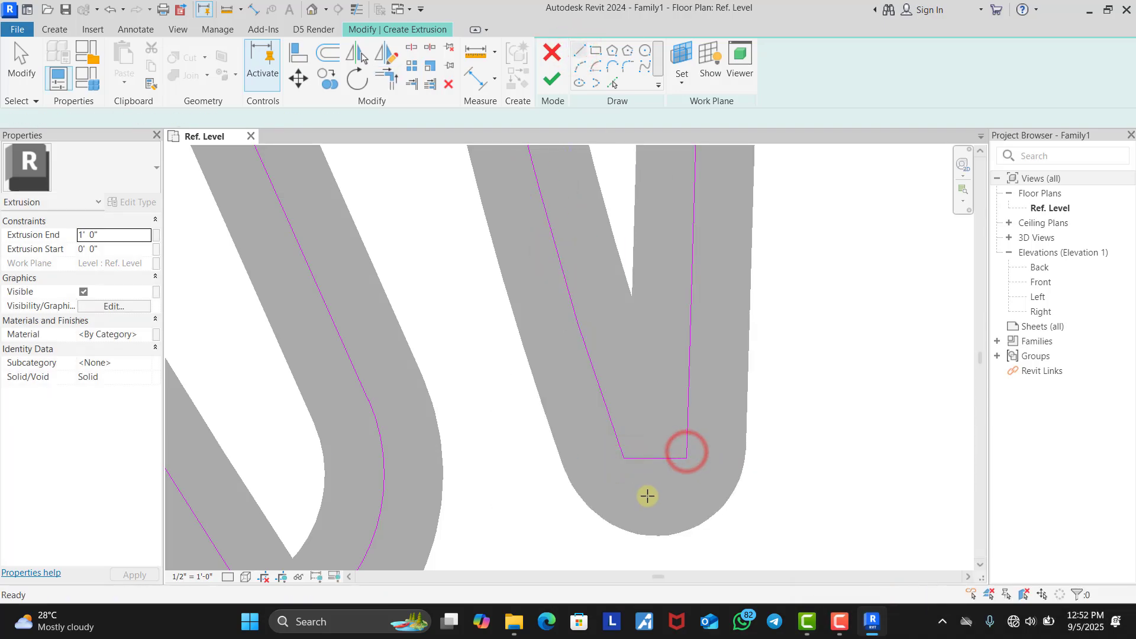
pyautogui.press('Escape')
pyautogui.press('Escape')
# Step: Join the open lines at the upper-left corner of the N's inner contour with Trim/Extend to Corner
pyautogui.scroll(-5, 649, 495)
pyautogui.scroll(8, 667, 281)
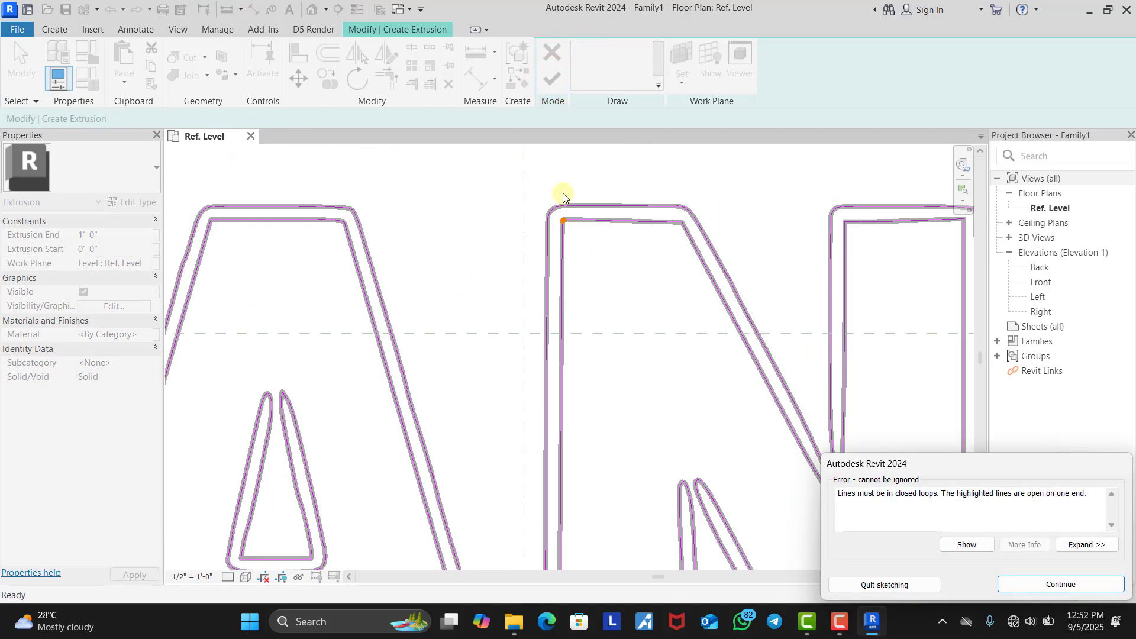
pyautogui.click(1033, 580)
pyautogui.click(388, 77)
pyautogui.click(530, 310)
pyautogui.click(570, 256)
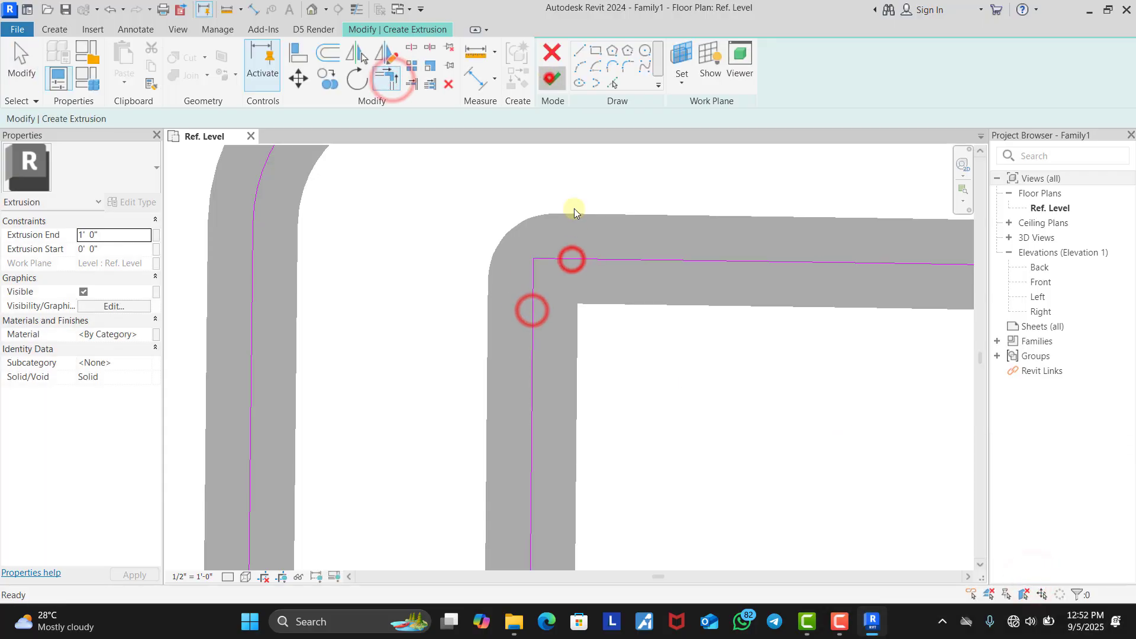
# Step: Locate the open corner on the inner side of the A's left foot and close it with Trim/Extend to Corner
pyautogui.click(551, 79)
pyautogui.click(967, 545)
pyautogui.click(1061, 585)
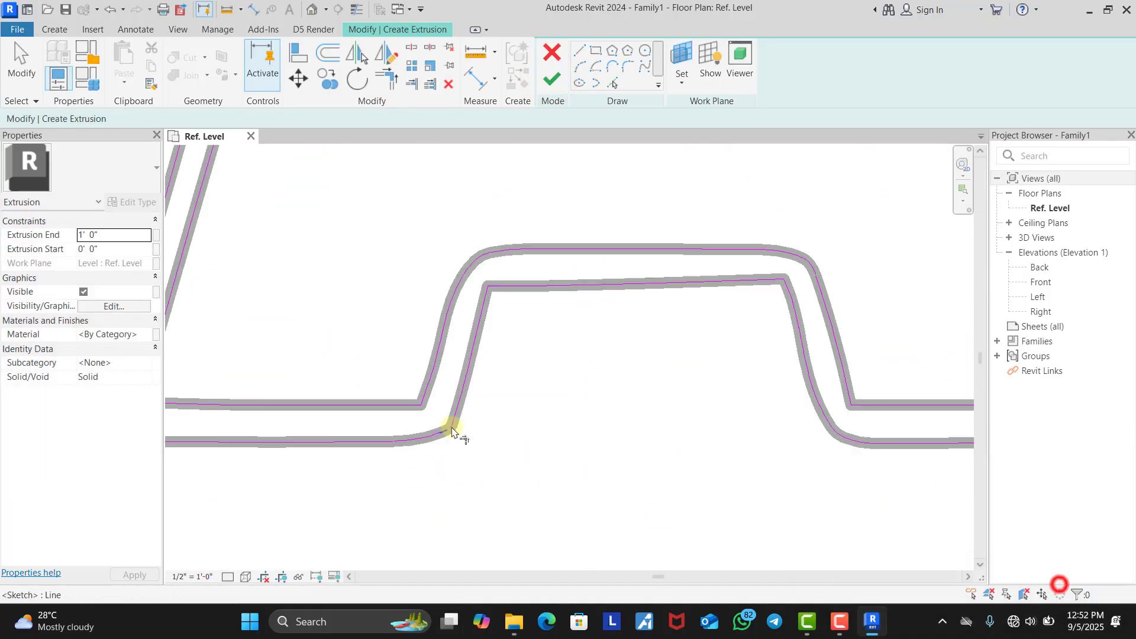
pyautogui.scroll(4, 477, 426)
pyautogui.click(481, 417)
pyautogui.click(388, 77)
pyautogui.click(509, 317)
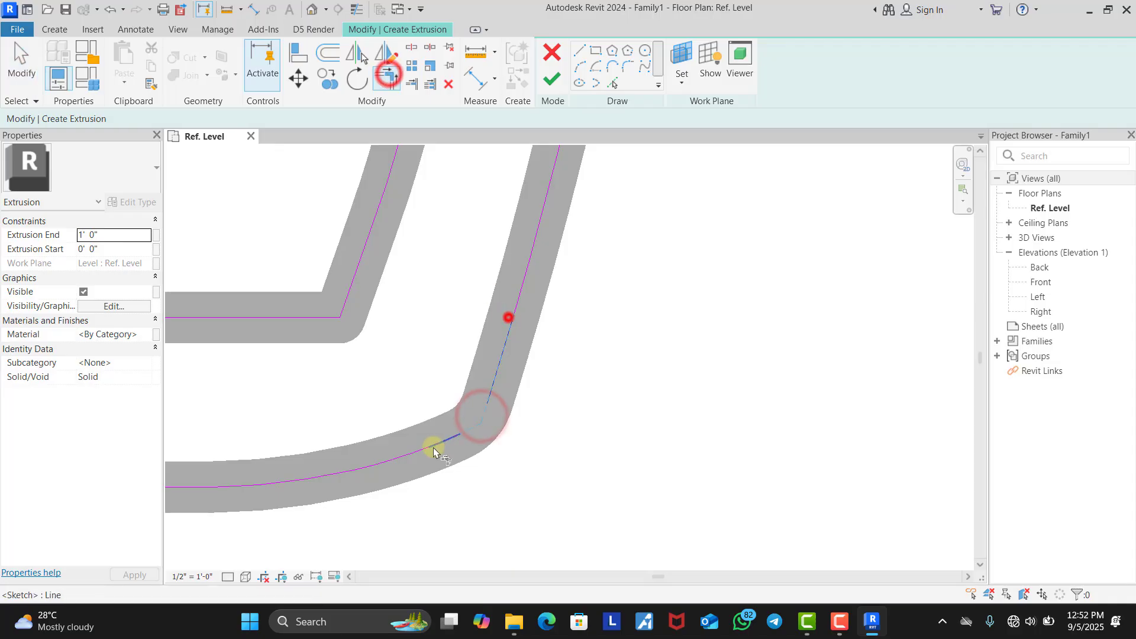
pyautogui.click(452, 436)
# Step: Replace the short segment at the A's lower-left corner with a sharp corner between the adjacent side and bottom lines
pyautogui.scroll(-4, 466, 365)
pyautogui.scroll(4, 432, 457)
pyautogui.click(389, 431)
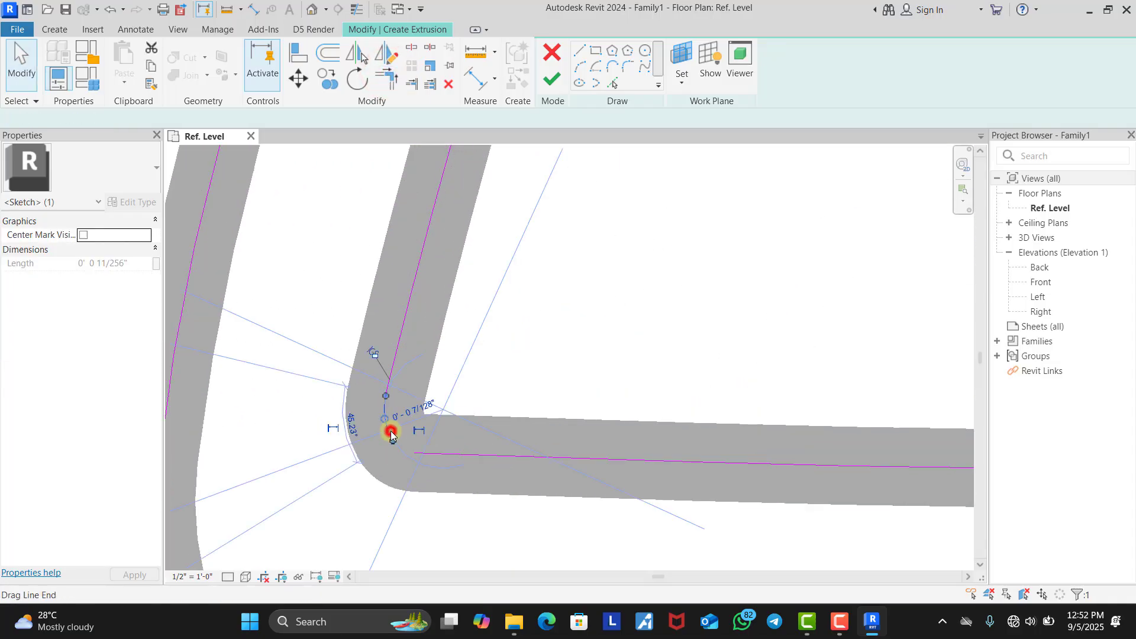
pyautogui.click(392, 79)
pyautogui.click(397, 351)
pyautogui.click(440, 459)
pyautogui.scroll(-5, 441, 459)
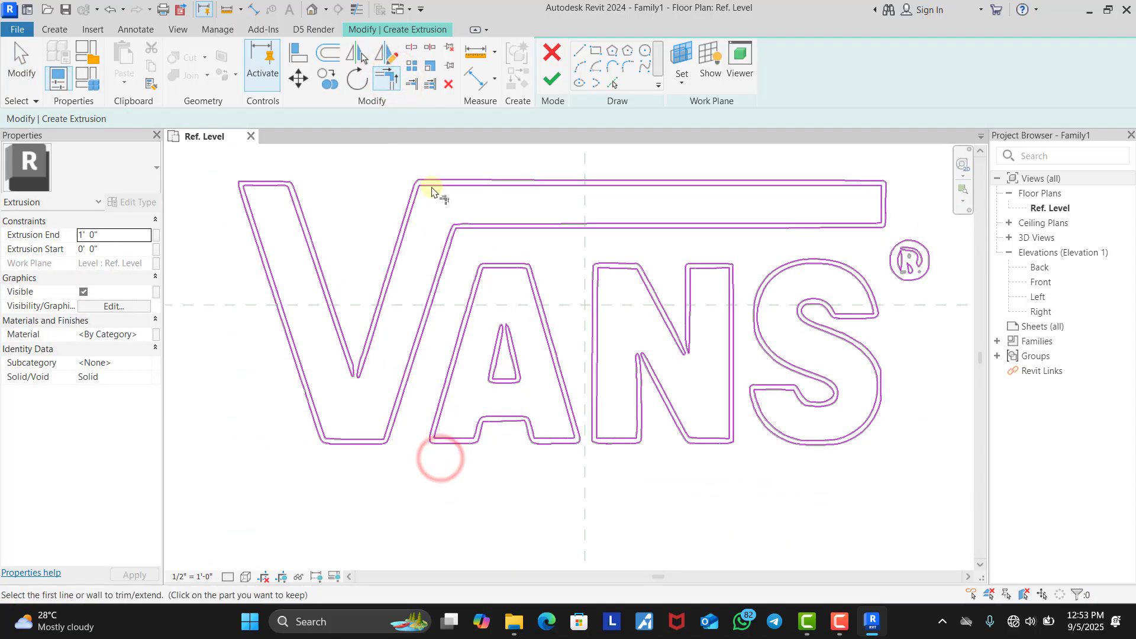
# Step: Recheck the sketch for open loops and delete the short segments at the kink in the V's right stroke facing the A
pyautogui.click(550, 80)
pyautogui.click(1059, 584)
pyautogui.scroll(8, 462, 307)
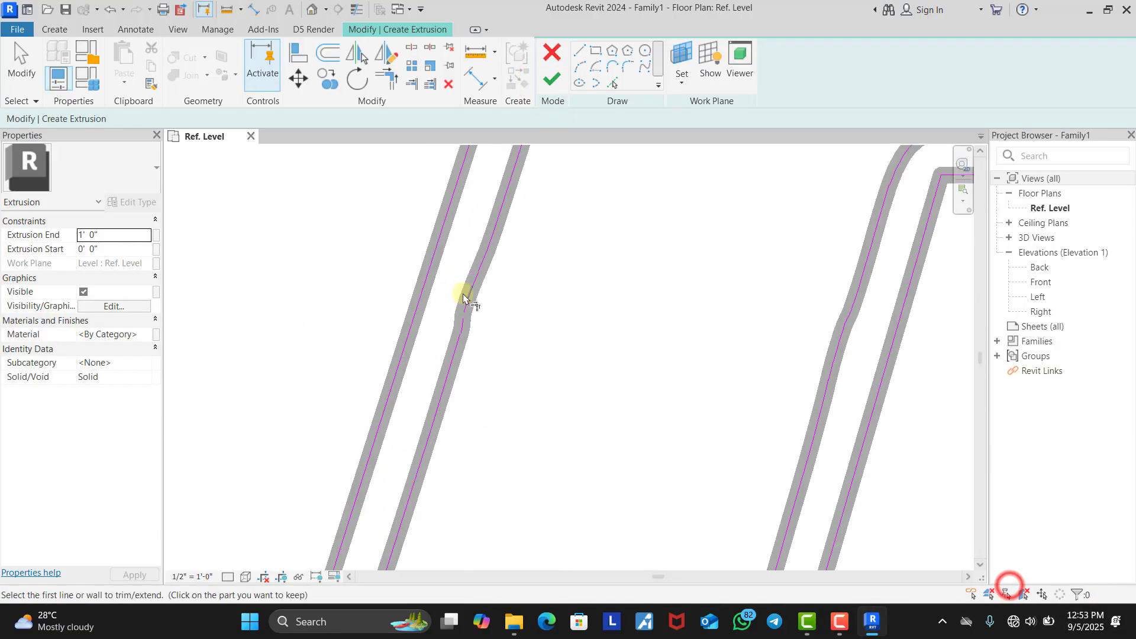
pyautogui.click(451, 386)
pyautogui.click(457, 322)
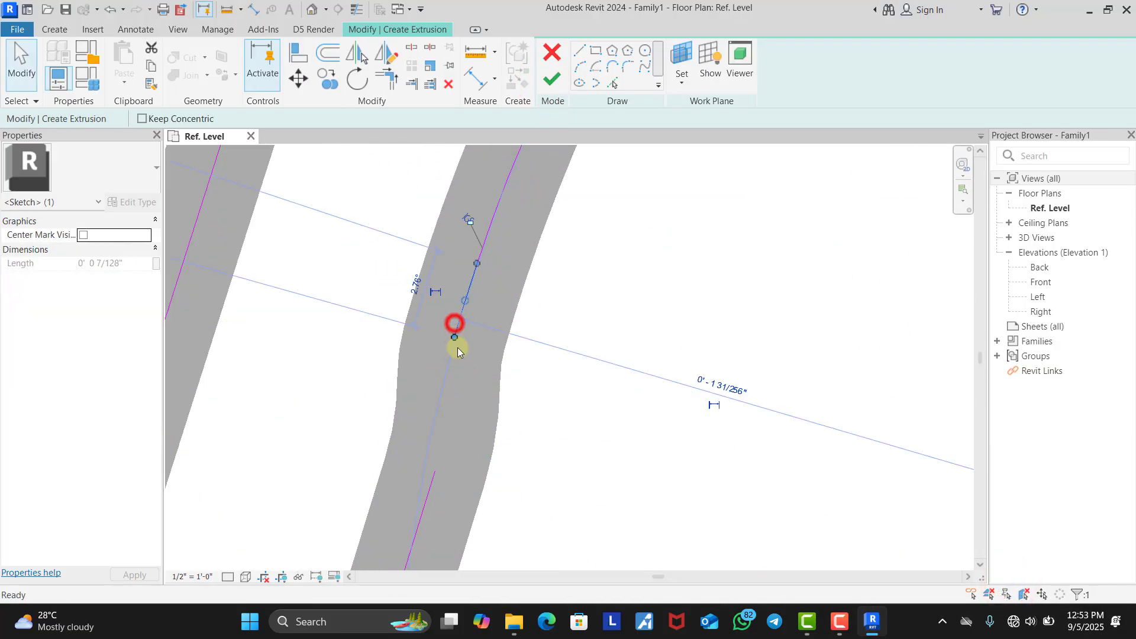
pyautogui.scroll(-3, 468, 314)
pyautogui.click(477, 299)
pyautogui.click(466, 311)
pyautogui.click(482, 266)
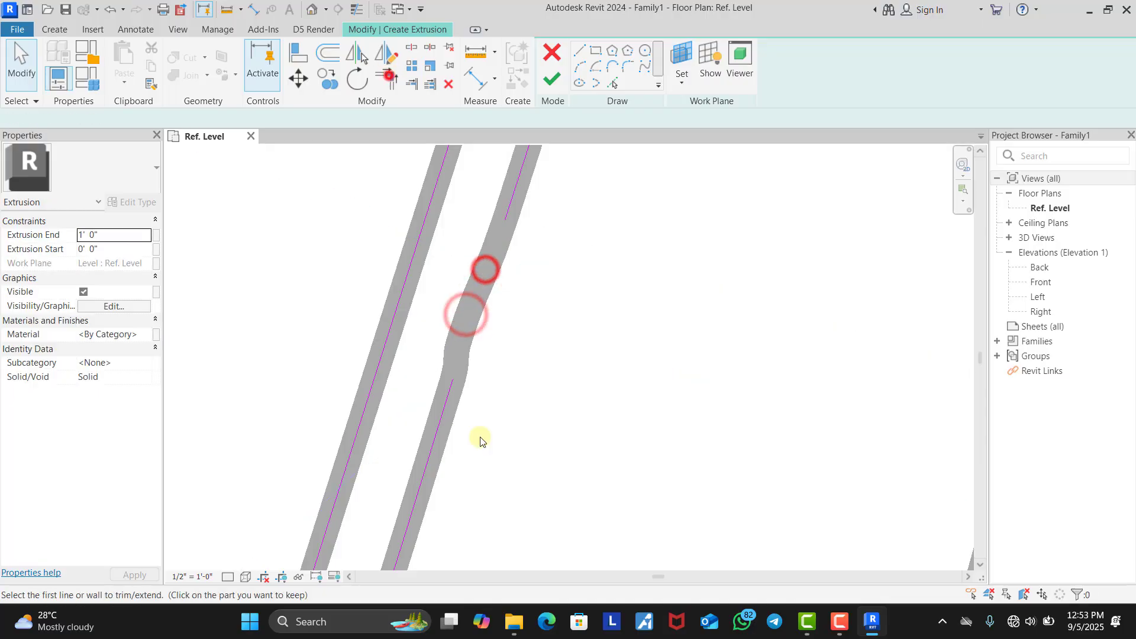
# Step: Bridge the gap in the V's right stroke by joining its upper and lower lines with Trim/Extend to Corner
pyautogui.click(388, 80)
pyautogui.click(446, 403)
pyautogui.click(514, 178)
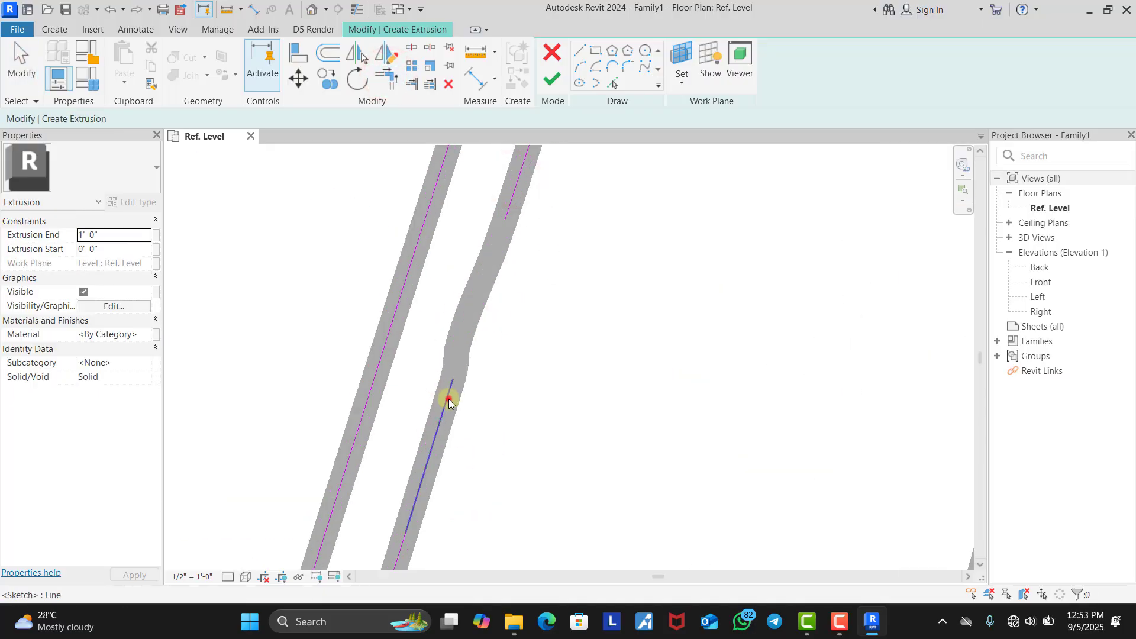
pyautogui.click(446, 398)
pyautogui.click(394, 82)
pyautogui.scroll(-2, 495, 306)
pyautogui.click(521, 184)
pyautogui.click(419, 491)
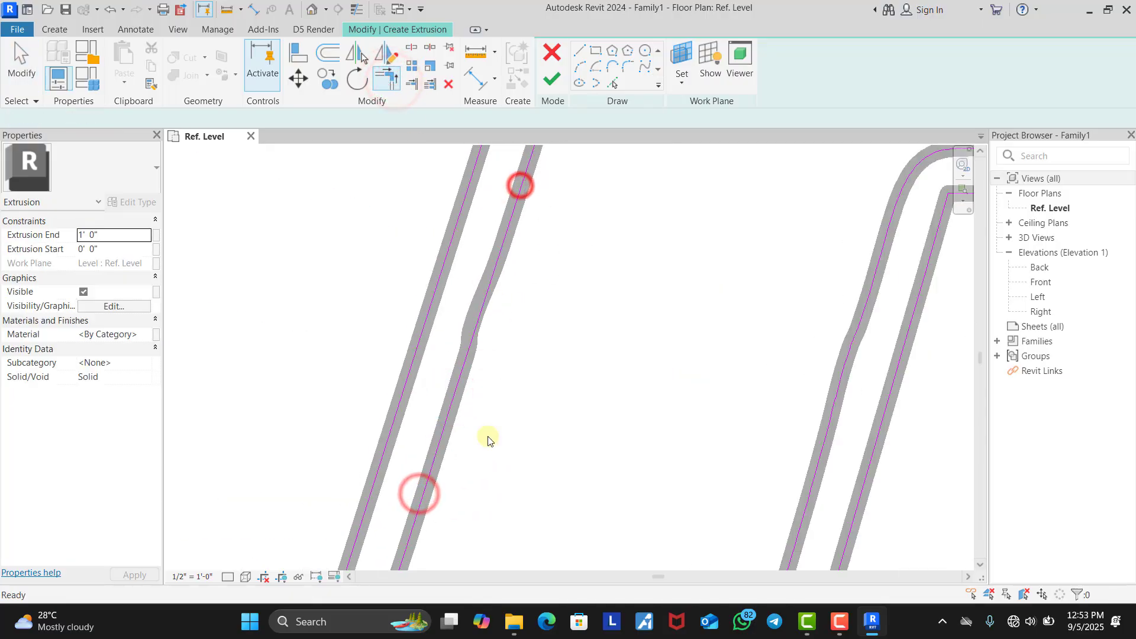
# Step: Locate the open gap on the right side of the V's inner notch and close it with Trim/Extend to Corner
pyautogui.press('Escape')
pyautogui.scroll(-5, 418, 322)
pyautogui.scroll(5, 432, 341)
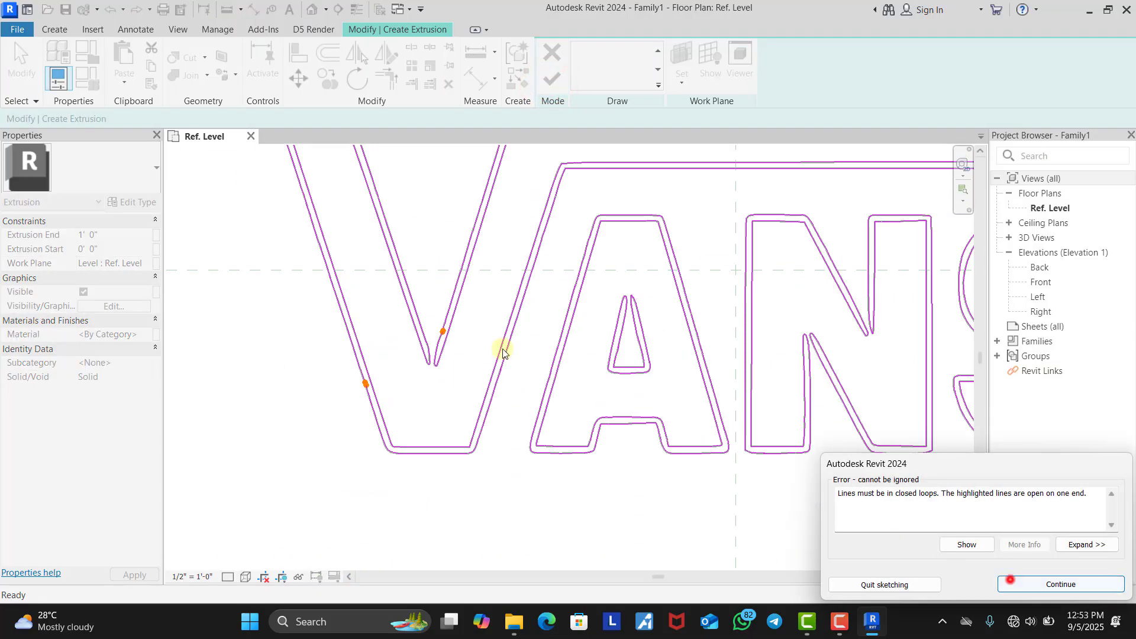
pyautogui.click(1006, 582)
pyautogui.scroll(3, 388, 327)
pyautogui.click(388, 78)
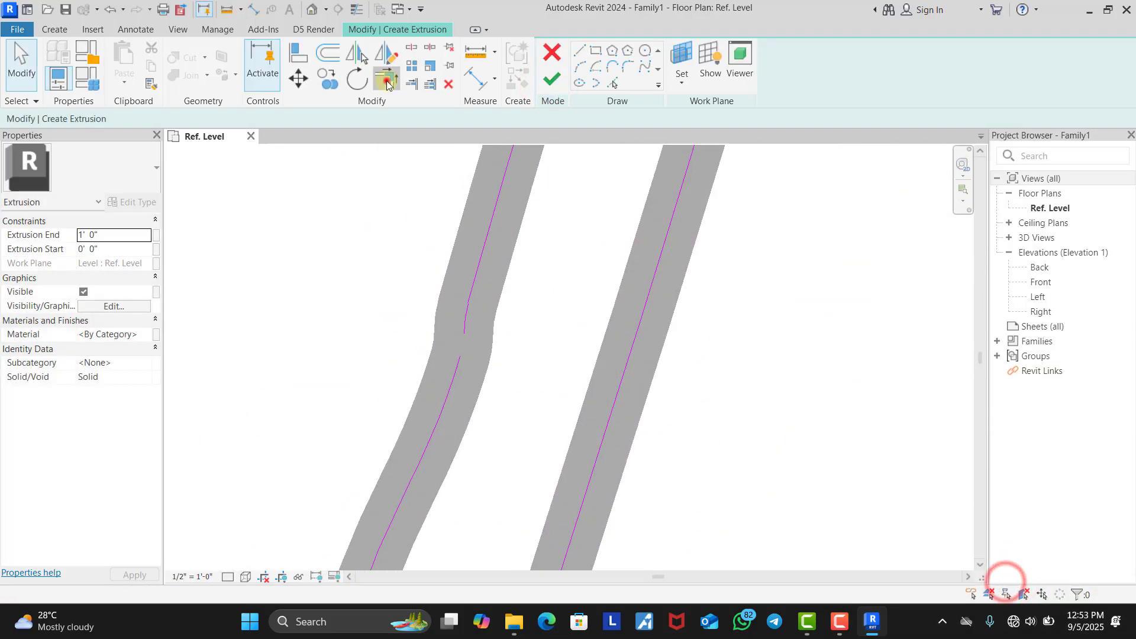
pyautogui.click(457, 373)
pyautogui.click(465, 326)
pyautogui.scroll(-5, 520, 284)
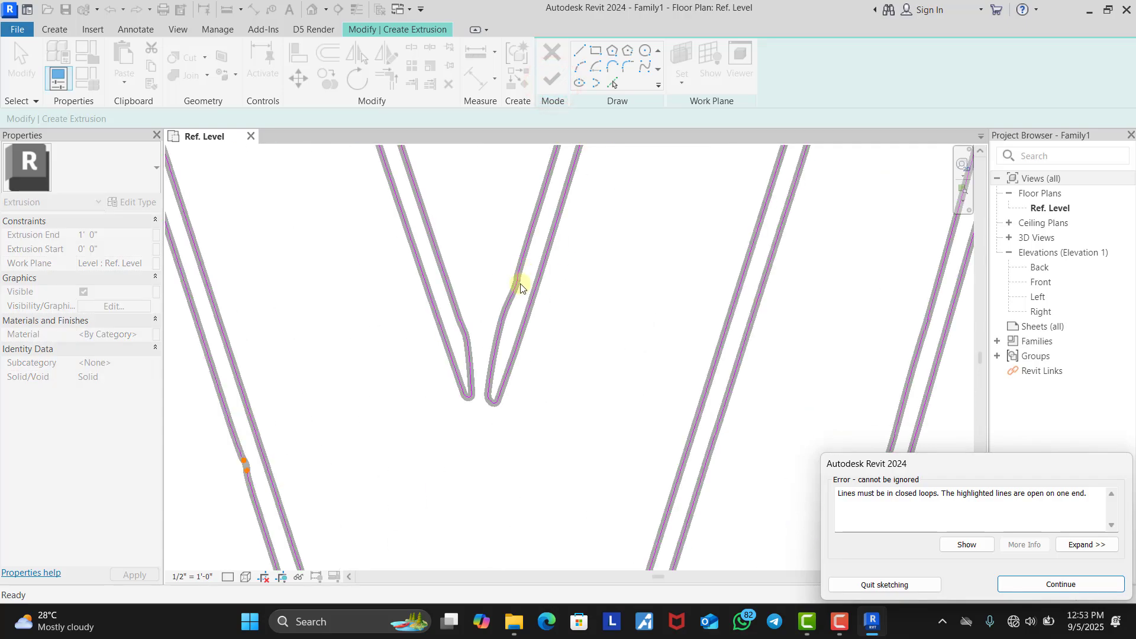
# Step: Join the two open line ends at the kink in the V's outer left edge with Trim/Extend to Corner
pyautogui.click(1020, 582)
pyautogui.scroll(4, 449, 355)
pyautogui.scroll(2, 450, 355)
pyautogui.click(464, 386)
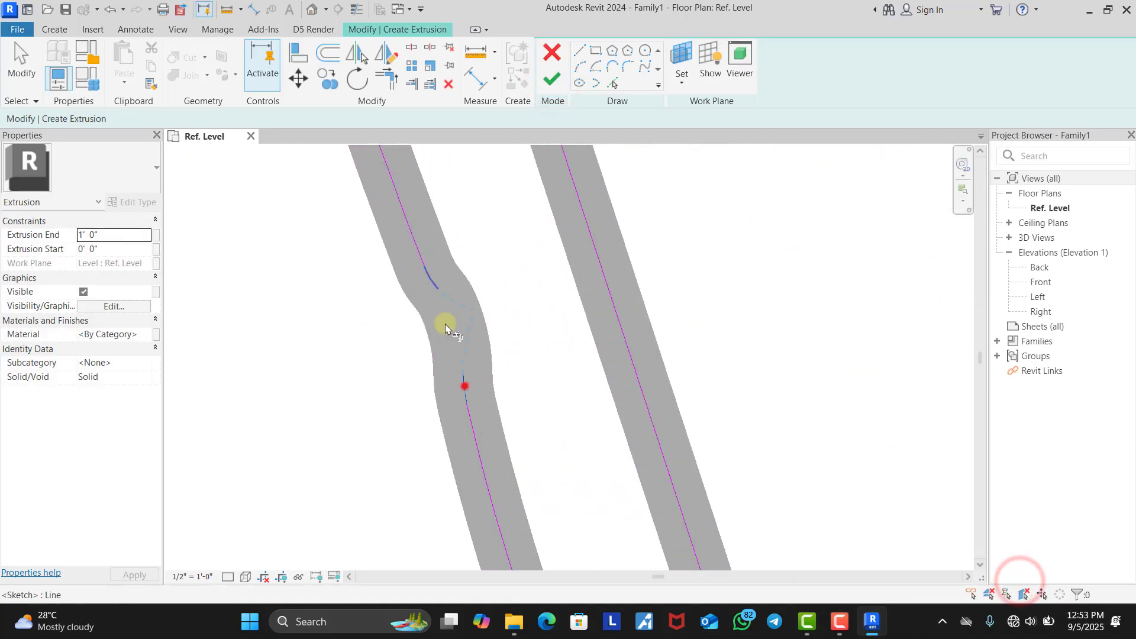
pyautogui.click(435, 288)
# Step: Finish the Vans logo sketch to create the extrusion and clear the selection
pyautogui.scroll(-5, 457, 342)
pyautogui.press('Escape')
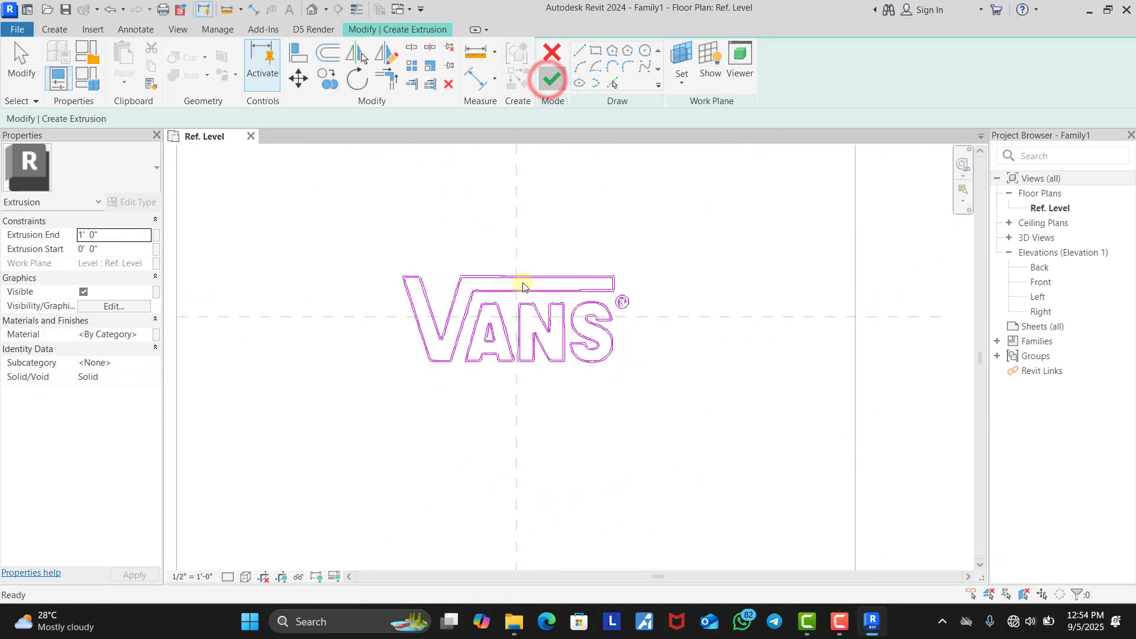
pyautogui.press('Return')
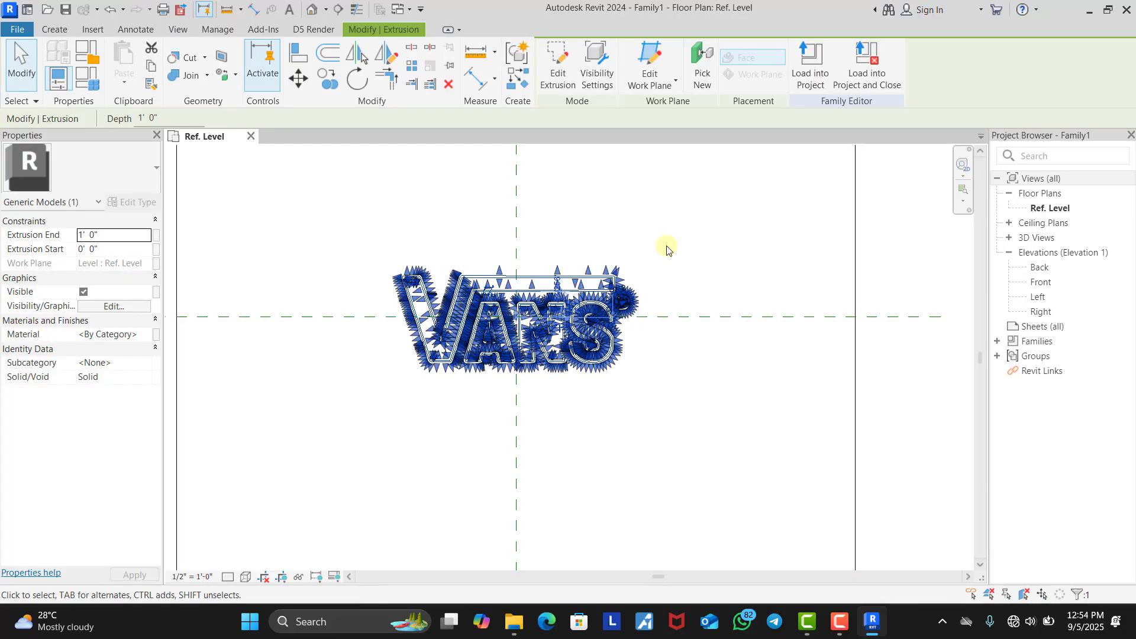
pyautogui.click(666, 246)
pyautogui.scroll(3, 491, 299)
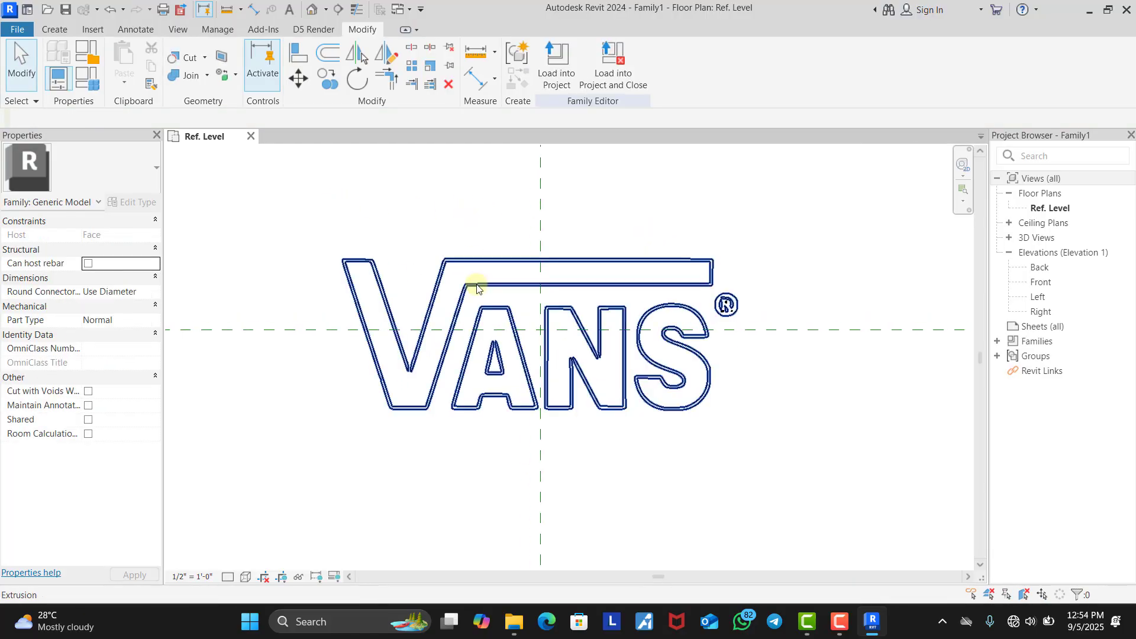
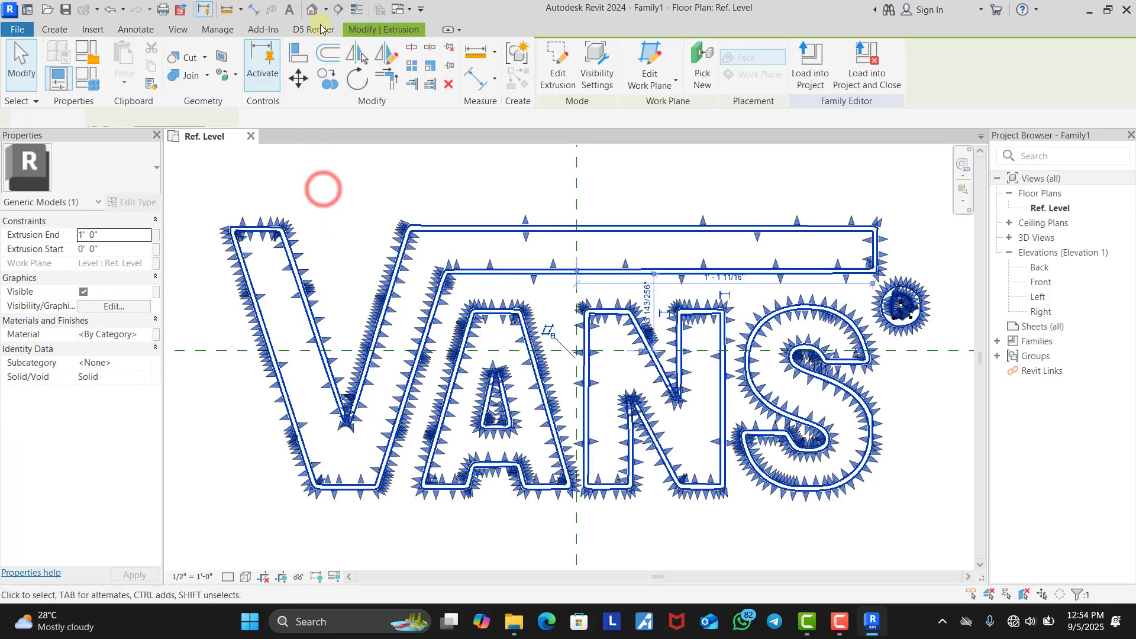
# Step: Lower the top face of the Vans extrusion in the 3D front view until the logo is a thin relief, and inspect it
pyautogui.click(311, 10)
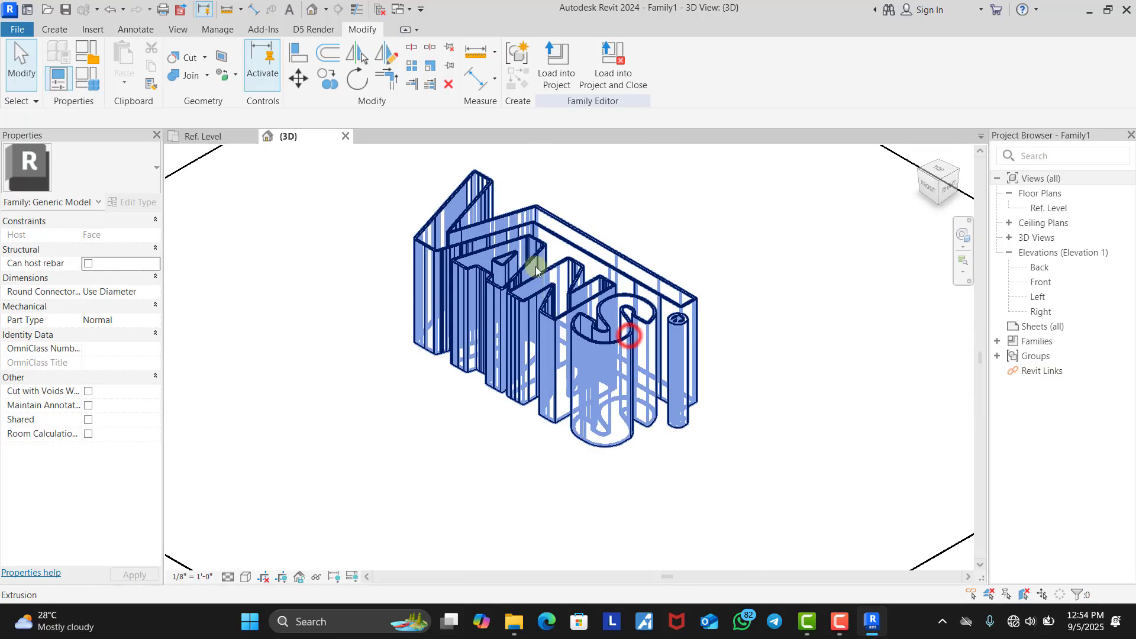
pyautogui.click(526, 264)
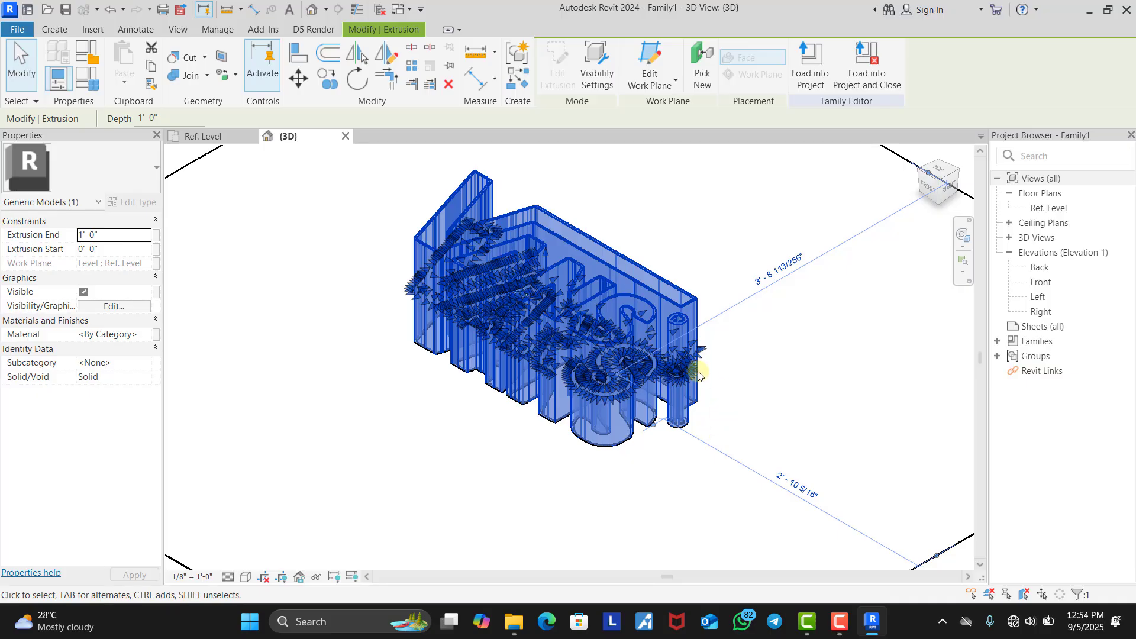
pyautogui.click(929, 187)
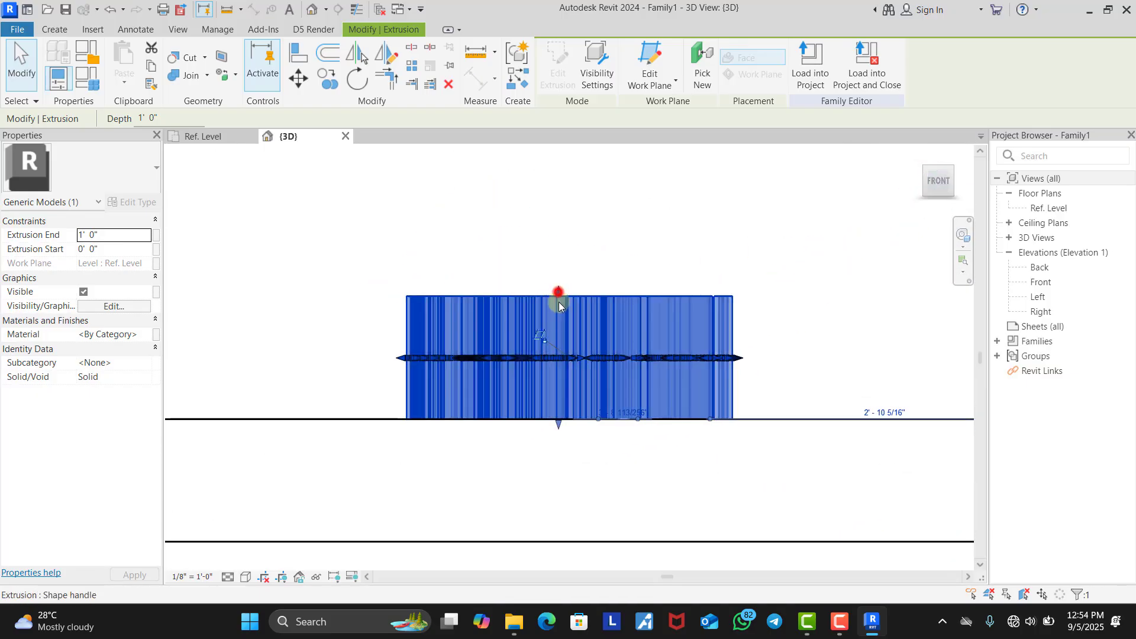
pyautogui.moveTo(554, 359); pyautogui.dragTo(548, 393)
pyautogui.press('Escape')
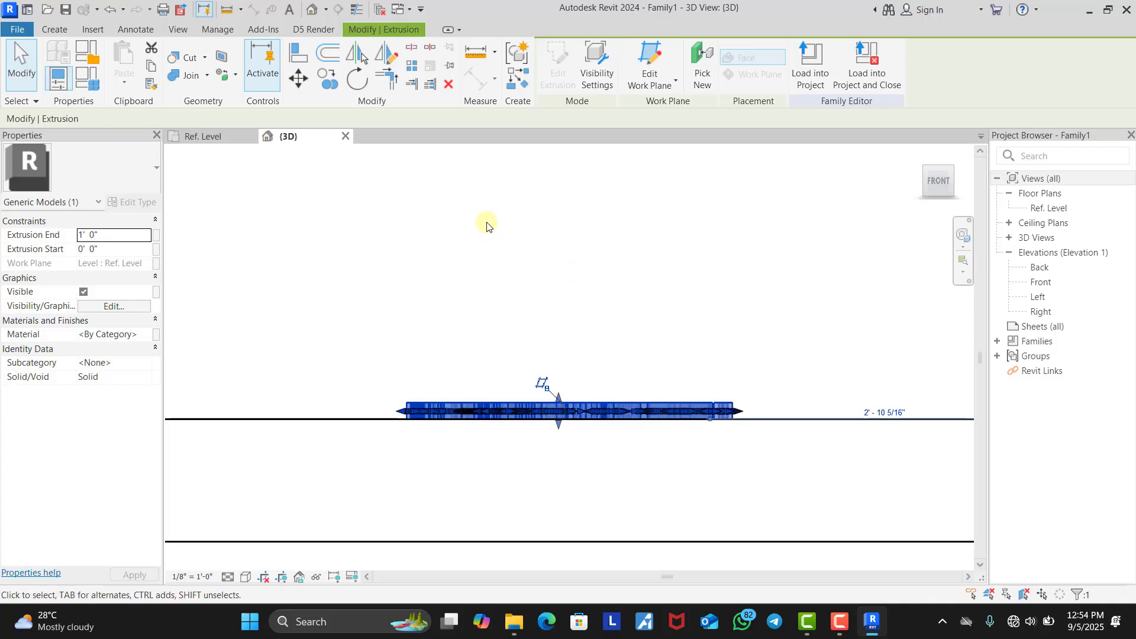
pyautogui.click(487, 225)
pyautogui.keyDown('shift'); pyautogui.moveTo(715, 314); pyautogui.dragTo(602, 466, button='middle'); pyautogui.keyUp('shift')
pyautogui.scroll(5, 599, 463)
pyautogui.scroll(-5, 634, 393)
pyautogui.keyDown('shift'); pyautogui.moveTo(633, 393); pyautogui.dragTo(484, 397, button='middle'); pyautogui.keyUp('shift')
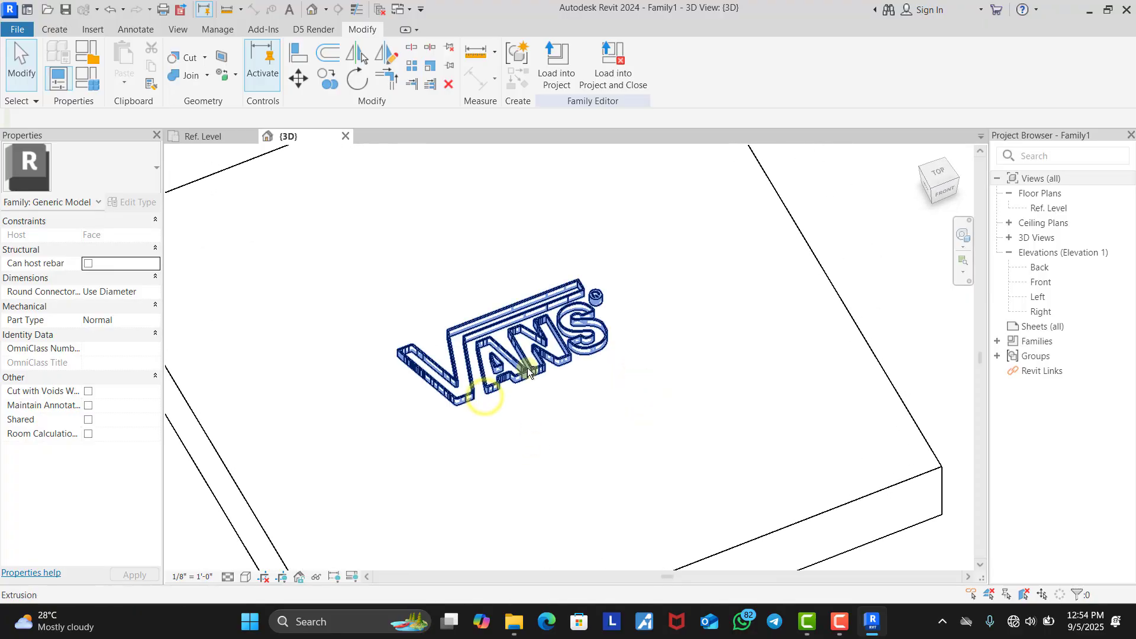
pyautogui.keyDown('shift'); pyautogui.moveTo(628, 318); pyautogui.dragTo(461, 336, button='middle'); pyautogui.keyUp('shift')
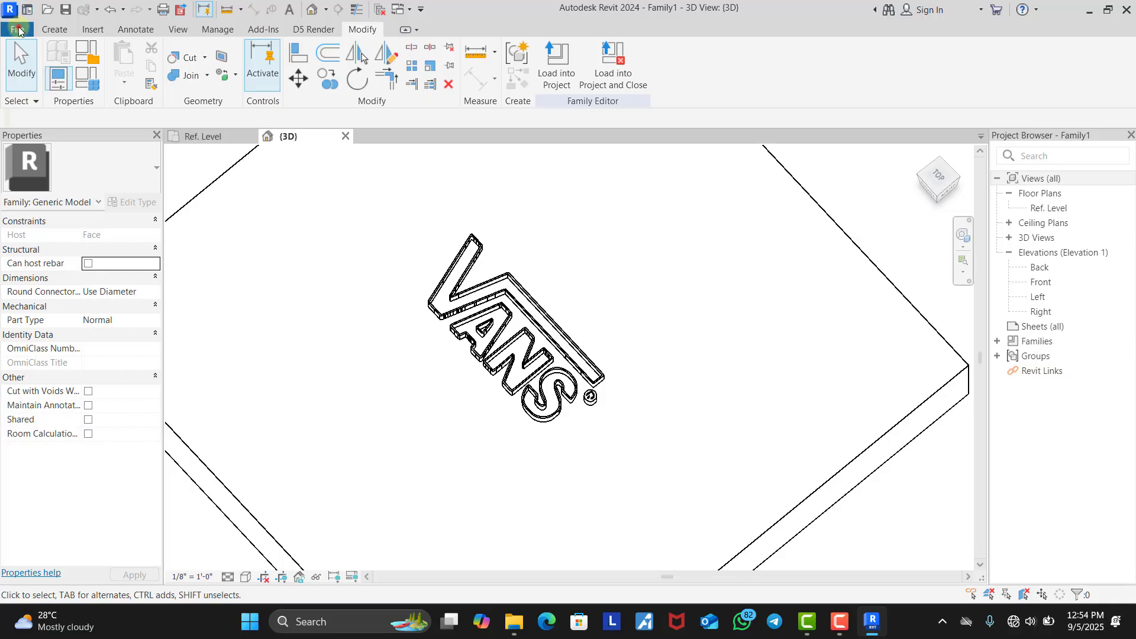
# Step: Create a new project from the Metric Multi-discipline template
pyautogui.click(17, 34)
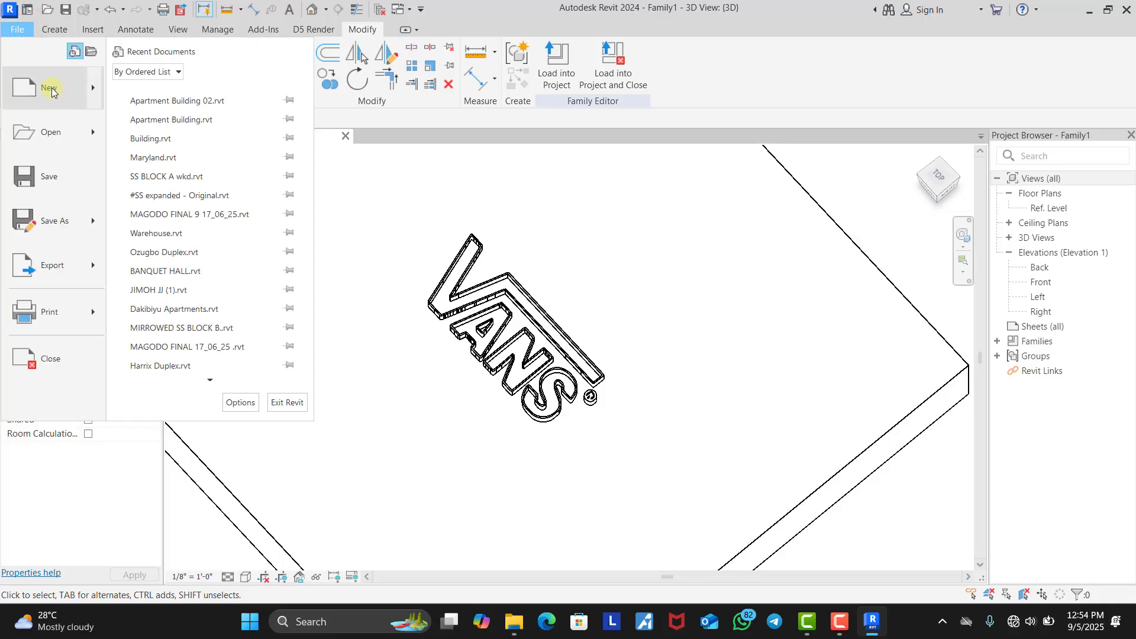
pyautogui.click(52, 88)
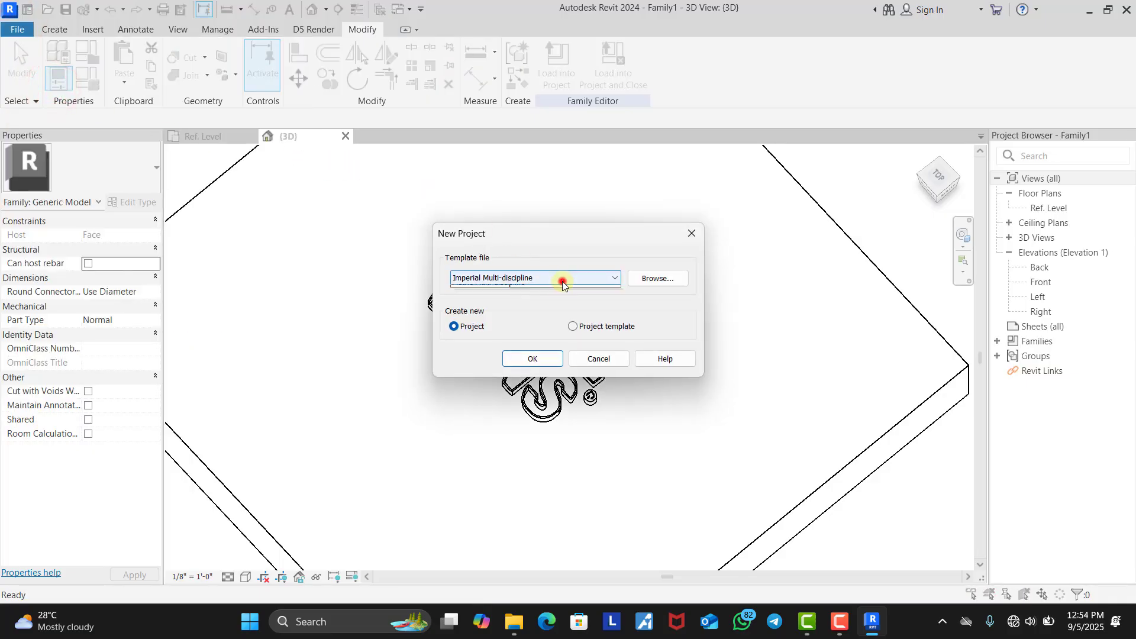
pyautogui.click(562, 283)
pyautogui.click(500, 309)
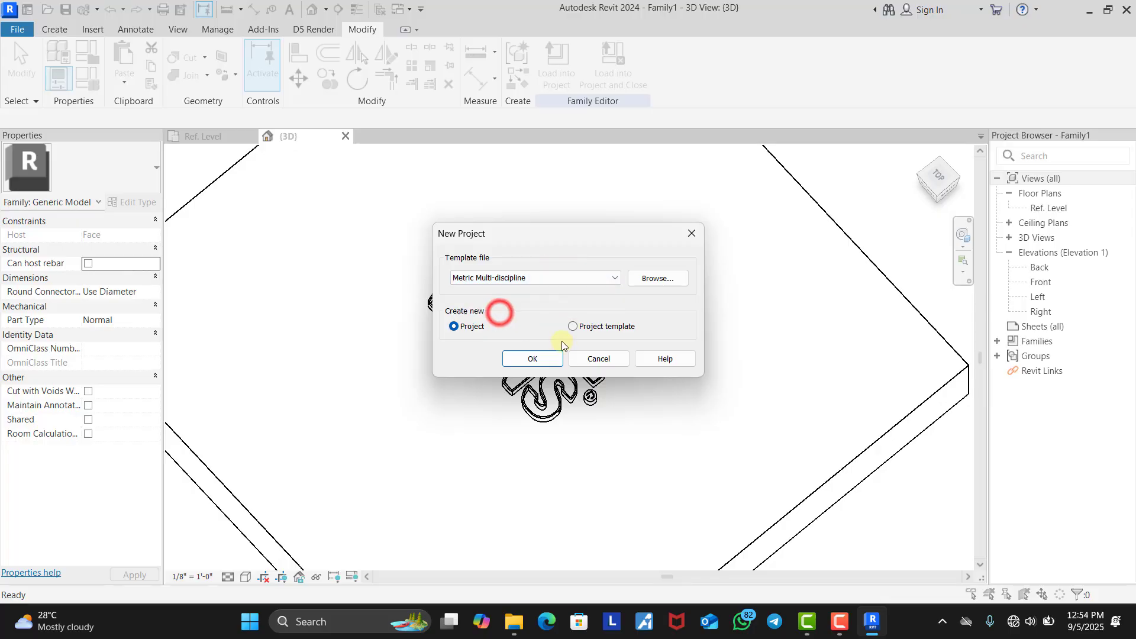
pyautogui.click(536, 358)
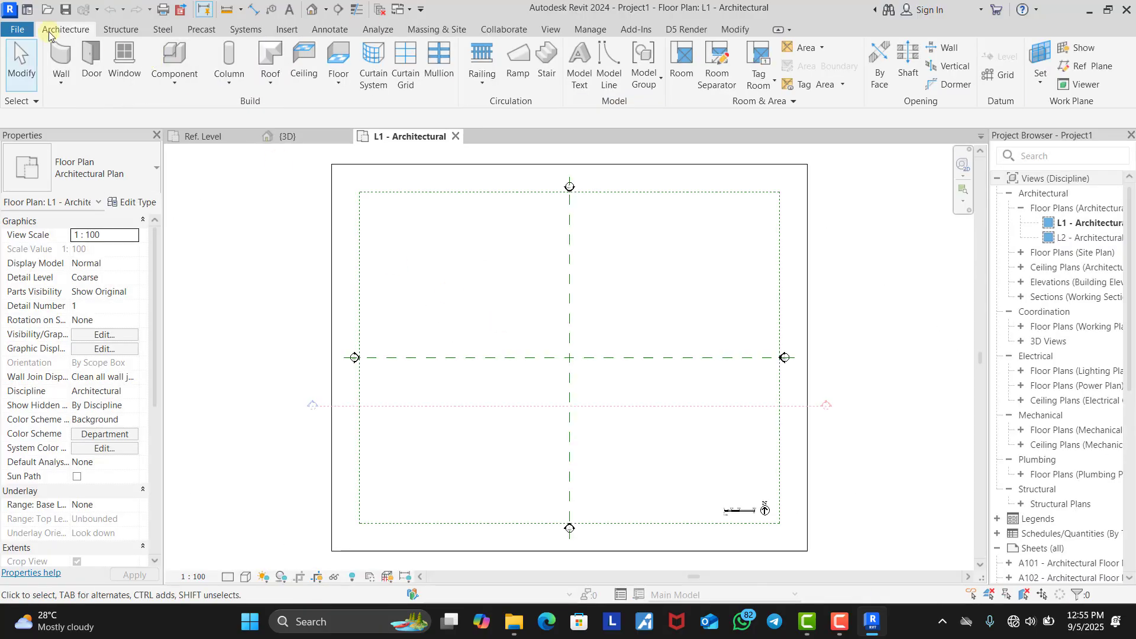
# Step: Draw a straight horizontal Generic - 200mm wall 30000 mm long in the L1 architectural plan and show it in 3D
pyautogui.click(480, 351)
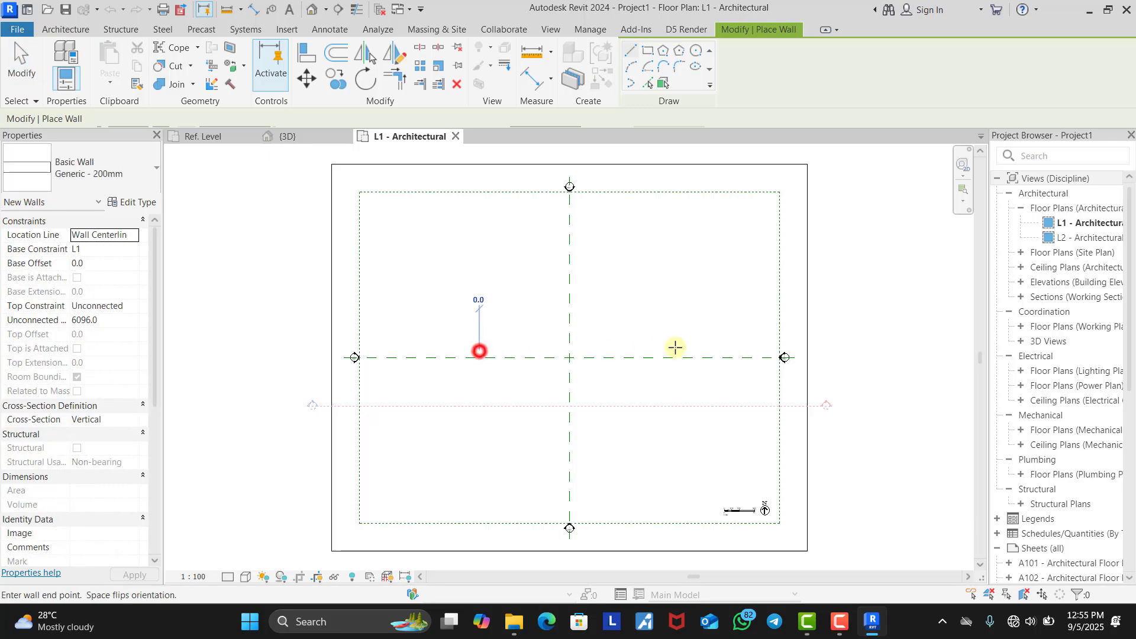
pyautogui.click(652, 351)
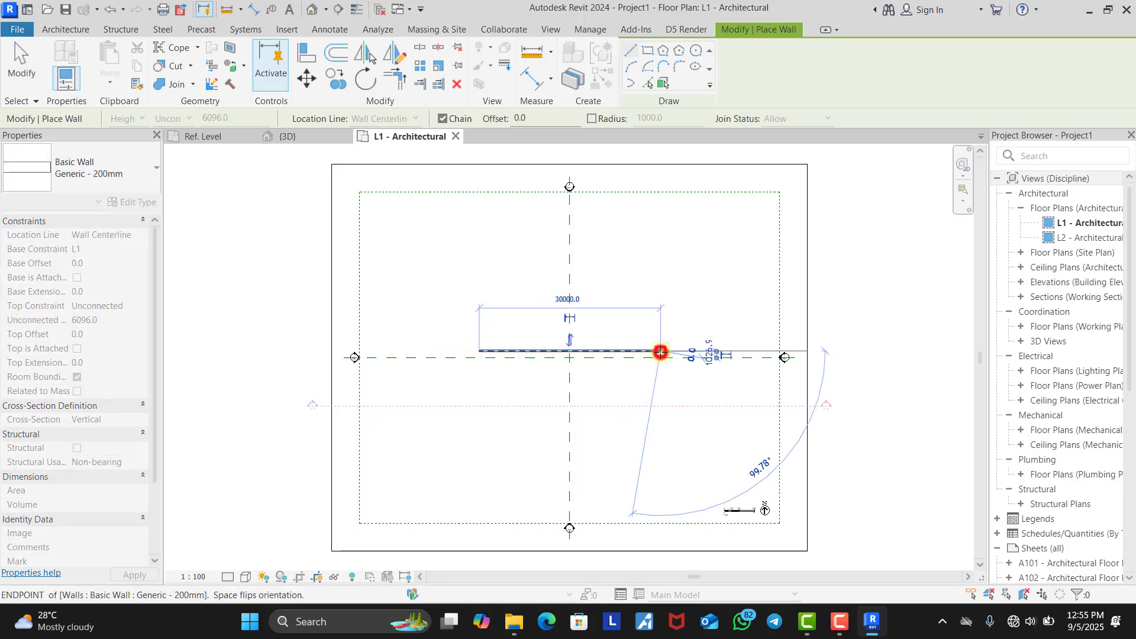
pyautogui.press('Escape')
pyautogui.press('Escape')
pyautogui.scroll(2, 545, 360)
pyautogui.scroll(1, 545, 360)
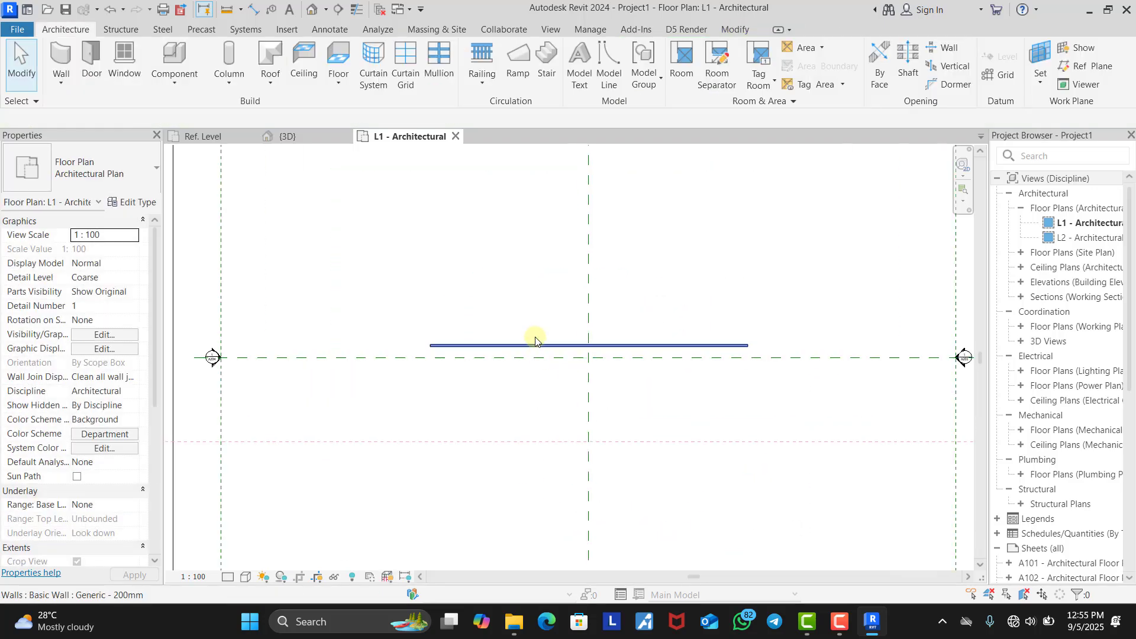
pyautogui.click(305, 10)
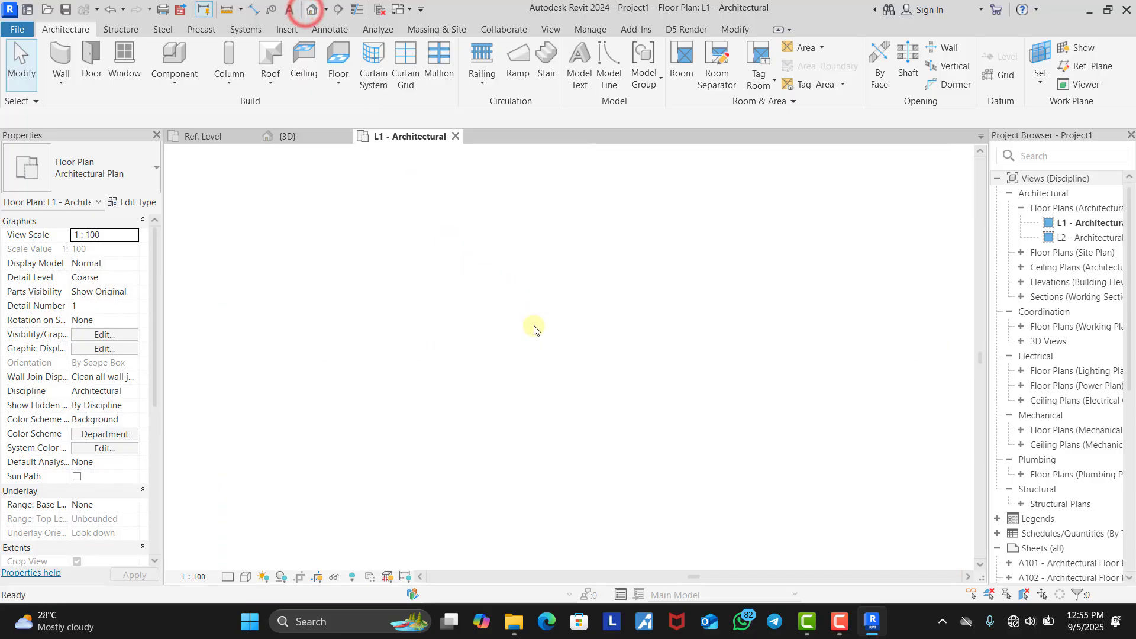
pyautogui.keyDown('shift'); pyautogui.moveTo(685, 401); pyautogui.dragTo(669, 419, button='middle'); pyautogui.keyUp('shift')
pyautogui.scroll(4, 540, 375)
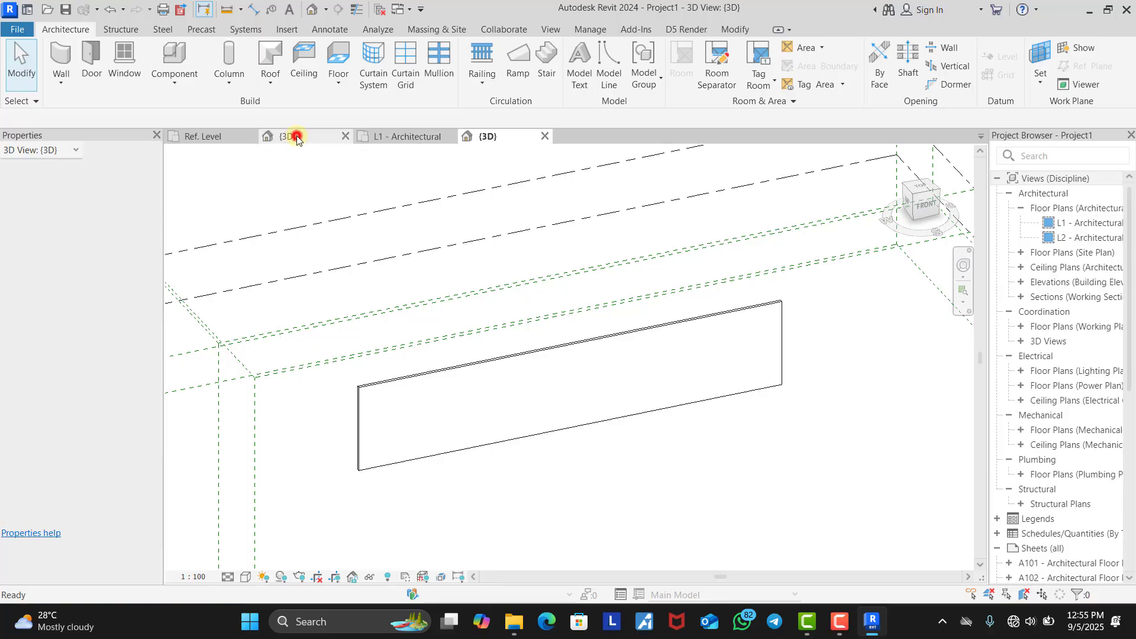
# Step: Load the Vans logo family into the project and place one instance on the wall's front face in 3D
pyautogui.click(290, 136)
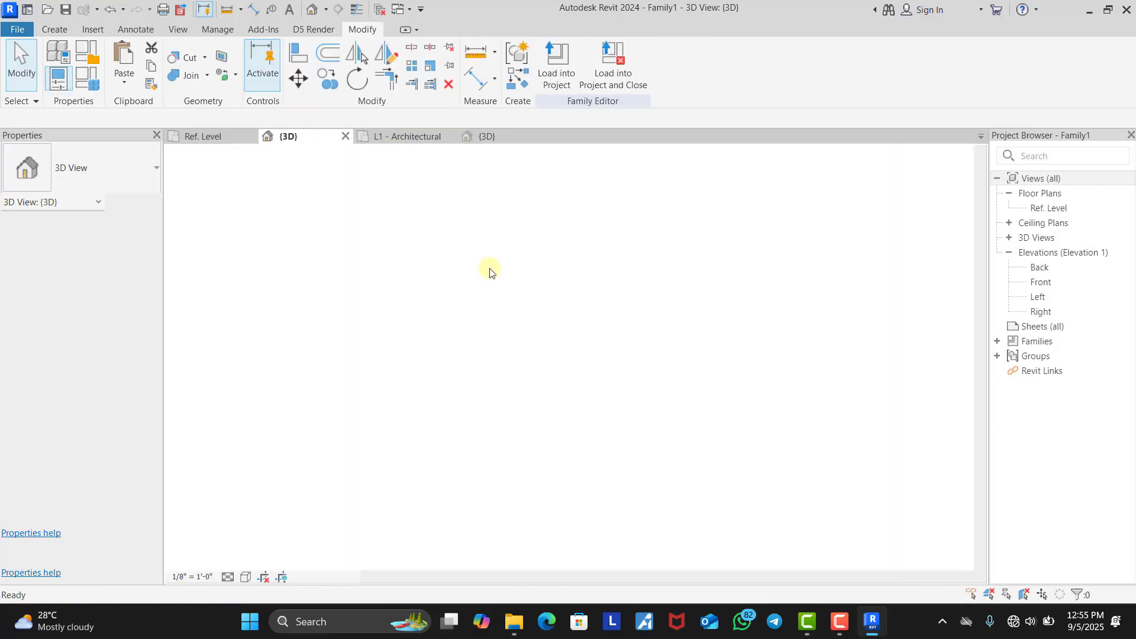
pyautogui.click(550, 78)
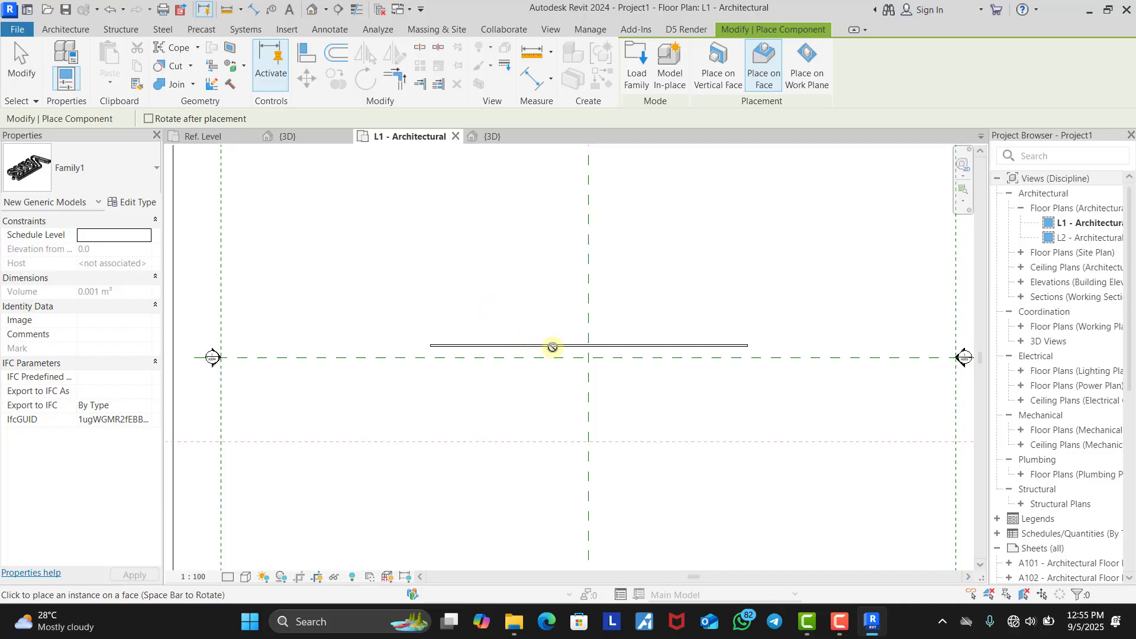
pyautogui.click(476, 138)
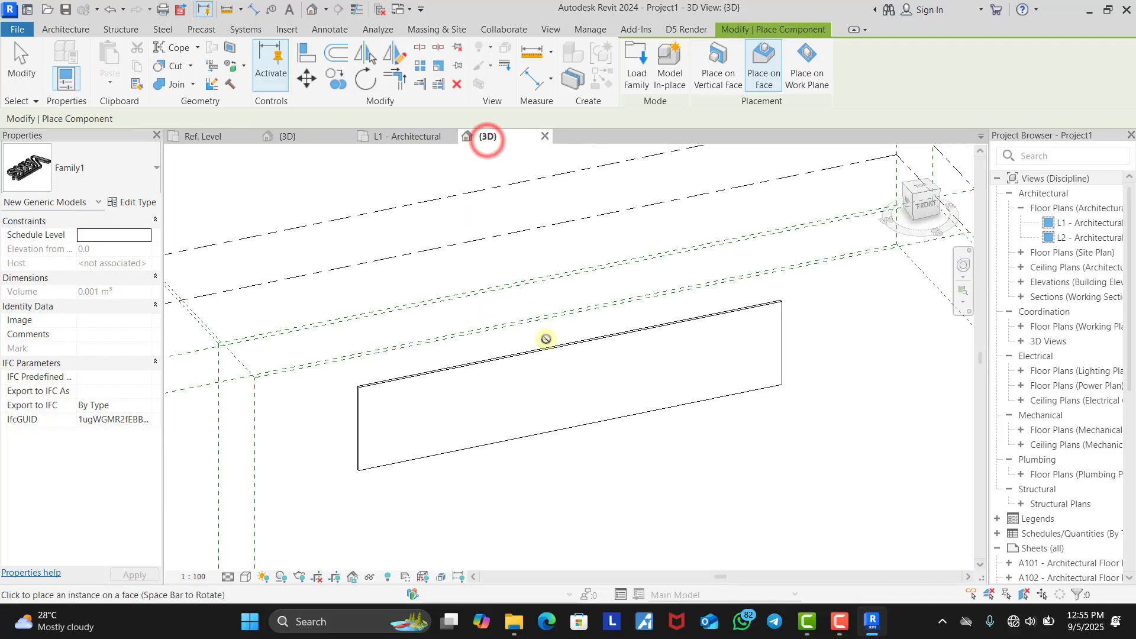
pyautogui.click(541, 382)
pyautogui.scroll(4, 548, 383)
pyautogui.scroll(5, 548, 384)
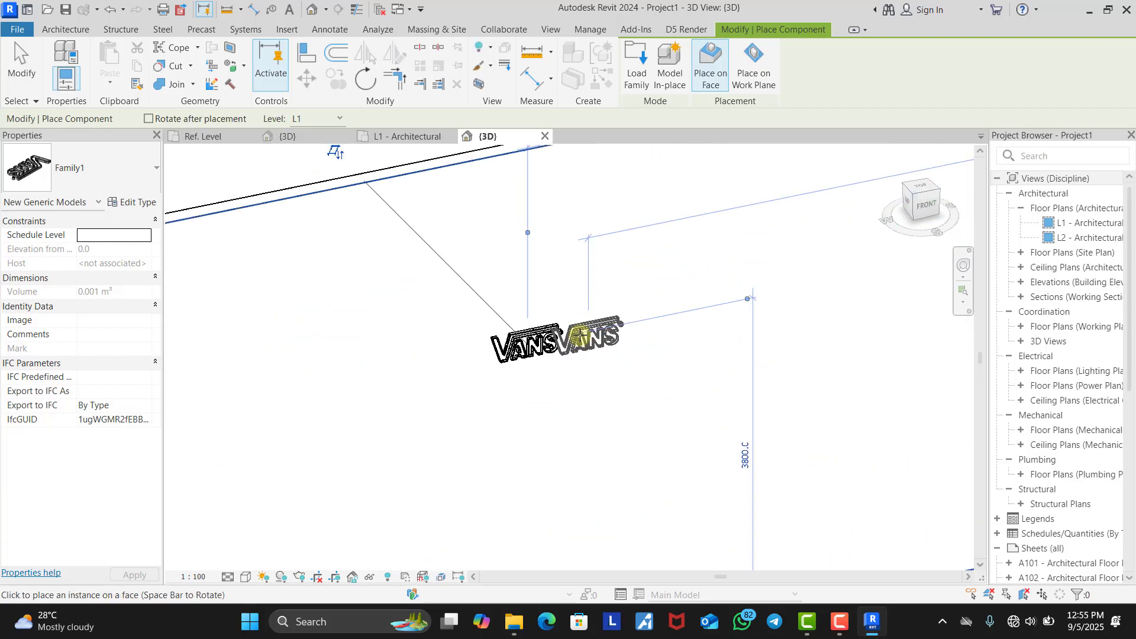
# Step: Place two more Vans logo instances on the wall's front face and end component placement
pyautogui.click(736, 386)
pyautogui.scroll(-3, 414, 361)
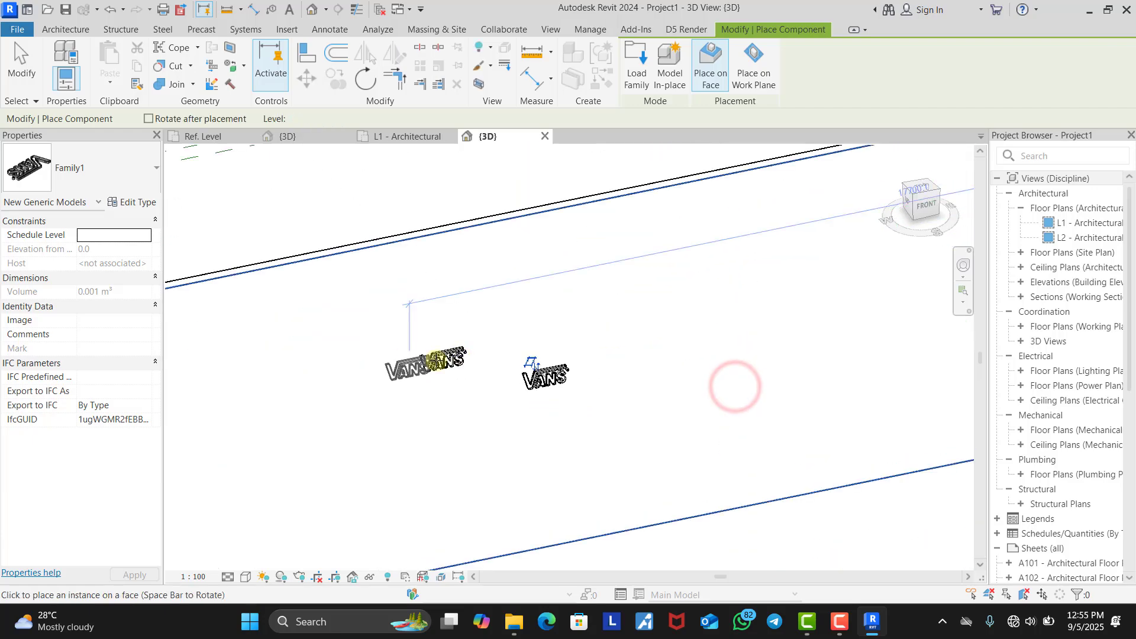
pyautogui.scroll(-2, 611, 317)
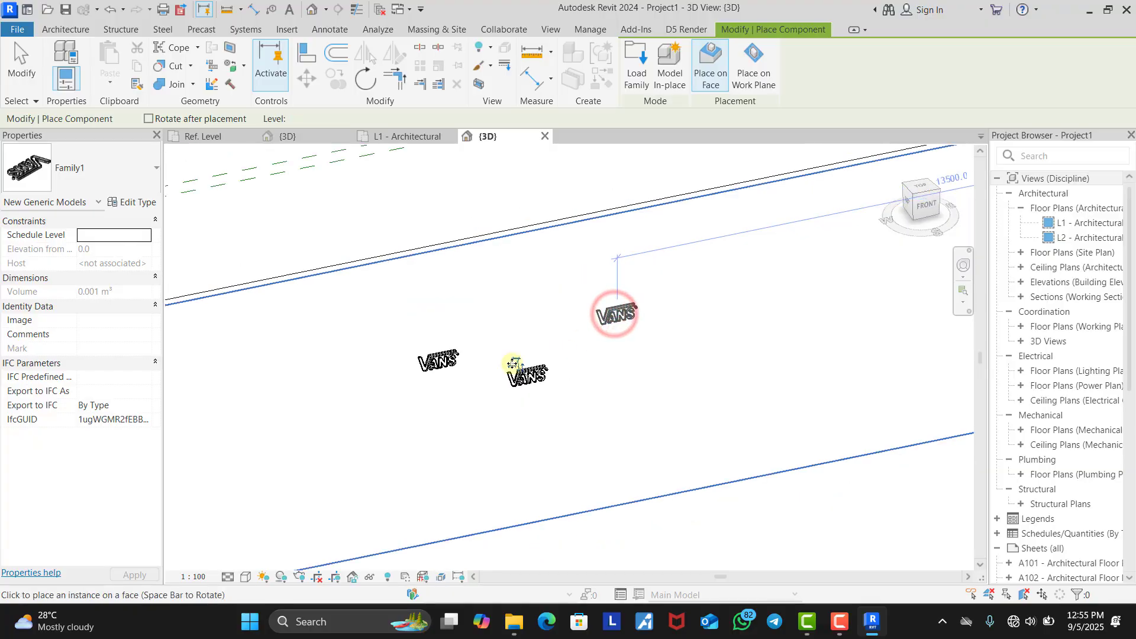
pyautogui.scroll(2, 518, 370)
pyautogui.click(607, 378)
pyautogui.press('Escape')
pyautogui.press('Escape')
pyautogui.scroll(-2, 526, 350)
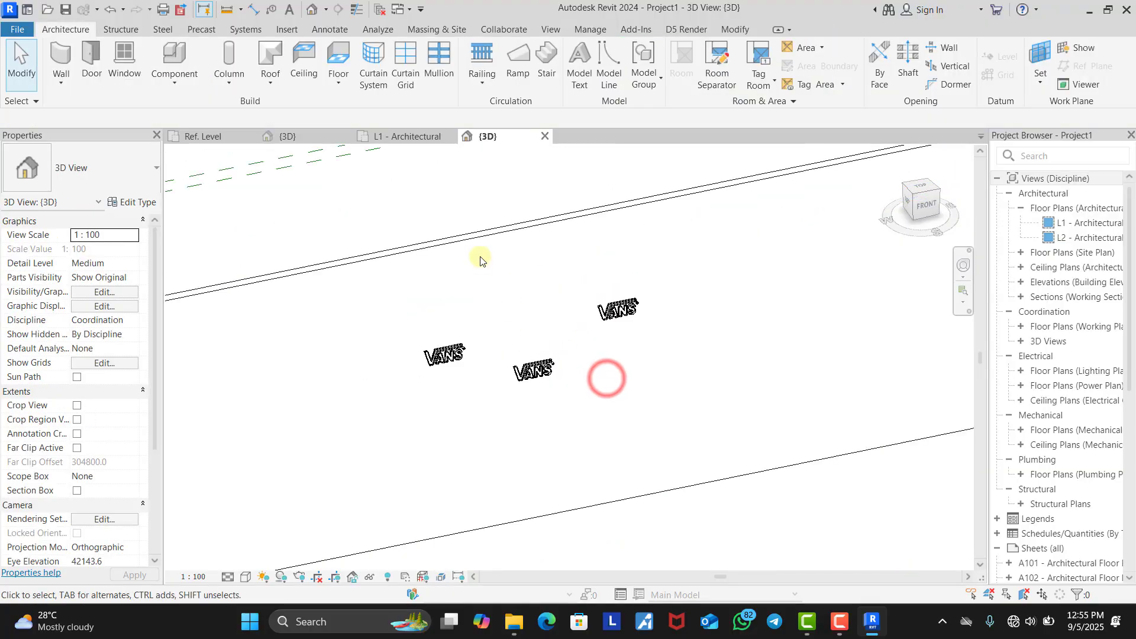
# Step: Examine the placed logos on the wall and compare them with the original logo in the family's 3D view
pyautogui.click(480, 240)
pyautogui.click(436, 210)
pyautogui.scroll(-2, 499, 334)
pyautogui.scroll(2, 496, 339)
pyautogui.scroll(1, 496, 338)
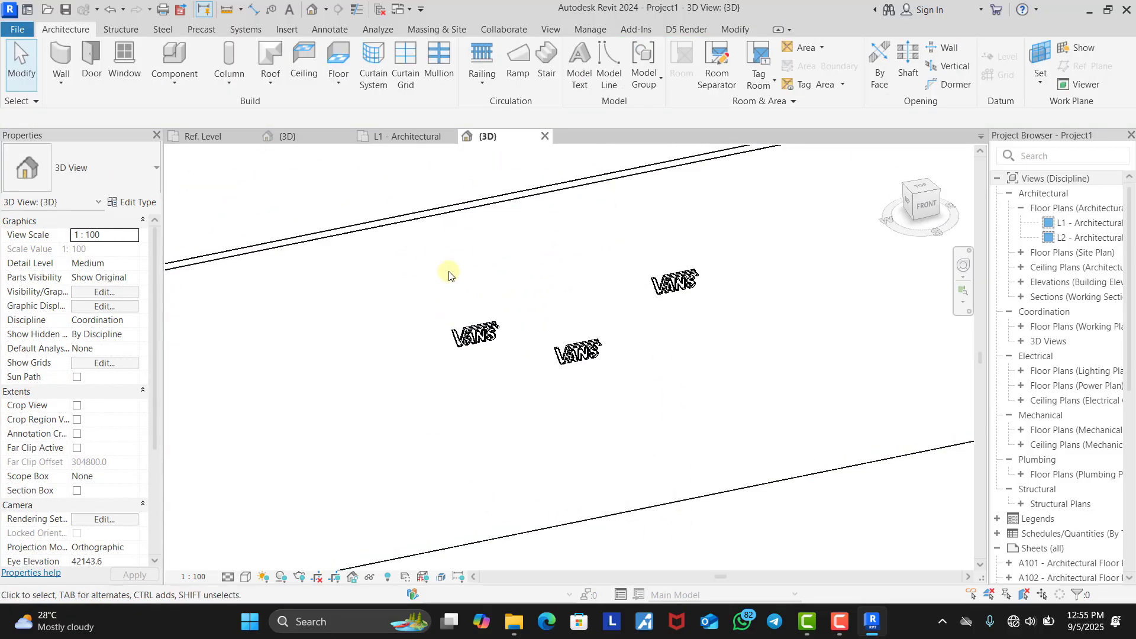
pyautogui.scroll(-1, 468, 317)
pyautogui.click(299, 140)
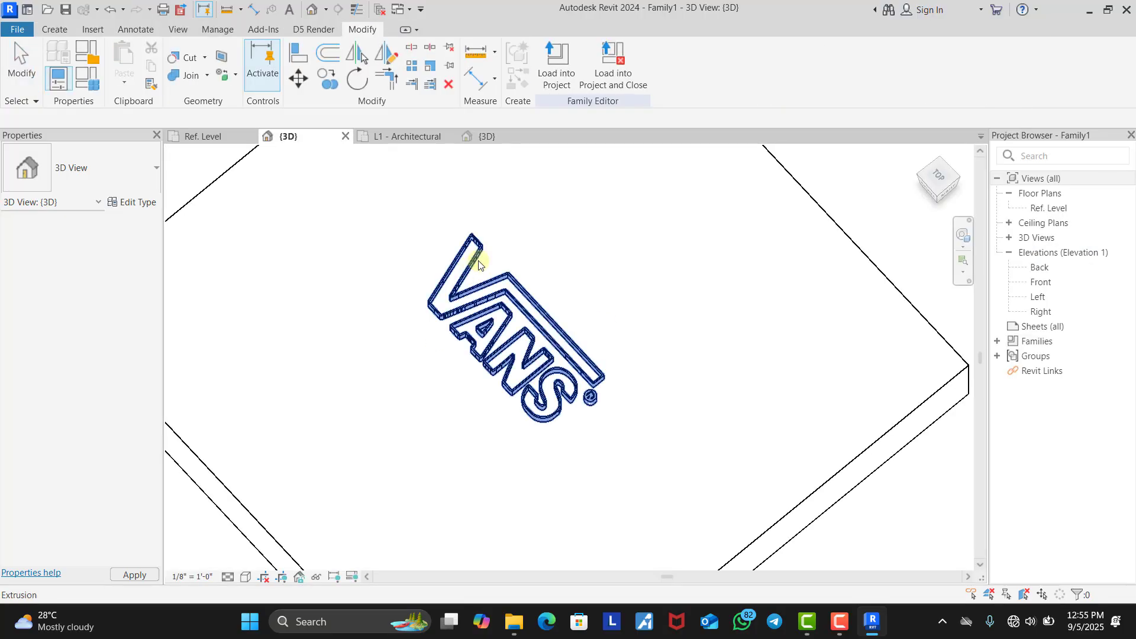
pyautogui.scroll(-2, 480, 332)
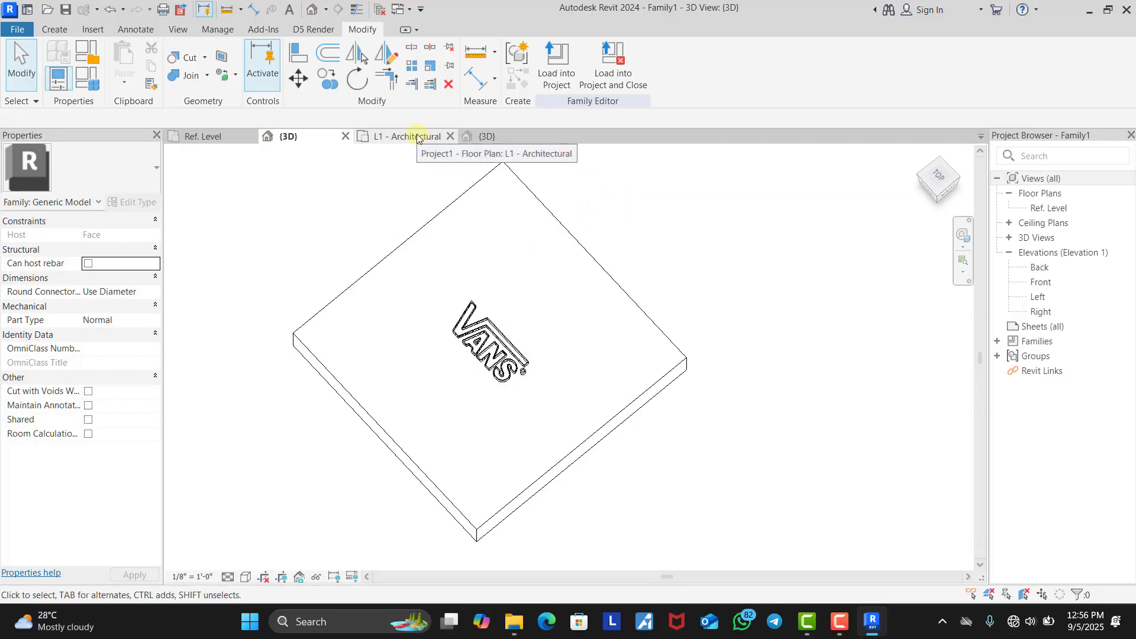
# Step: Examine the three Vans logos placed on the wall up close in the project's 3D view
pyautogui.click(486, 136)
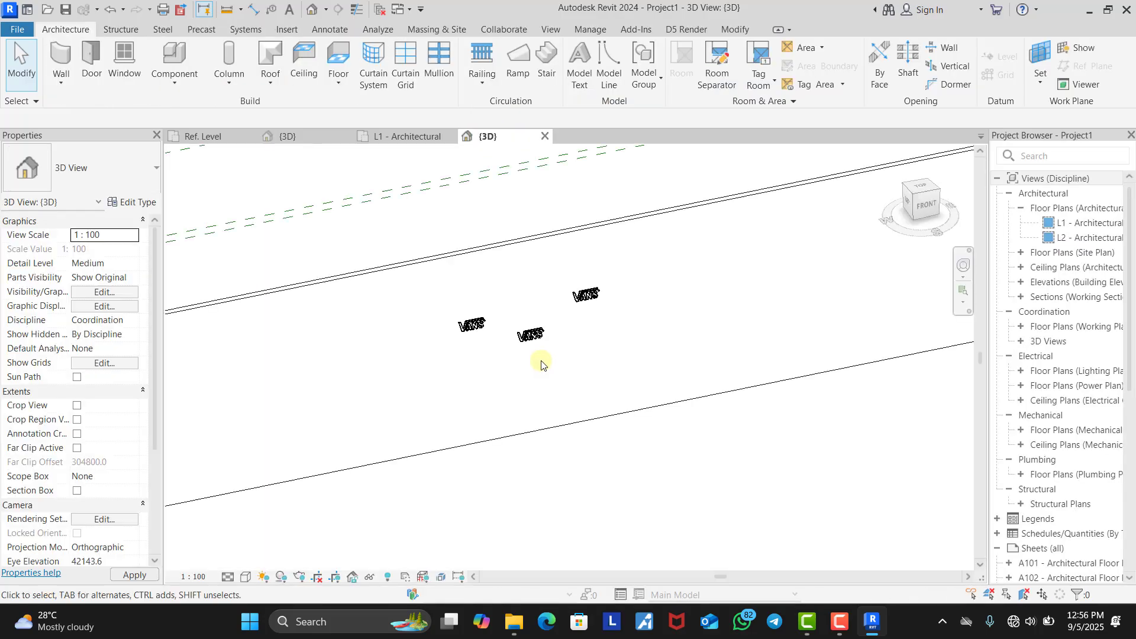
pyautogui.scroll(5, 540, 335)
pyautogui.click(543, 331)
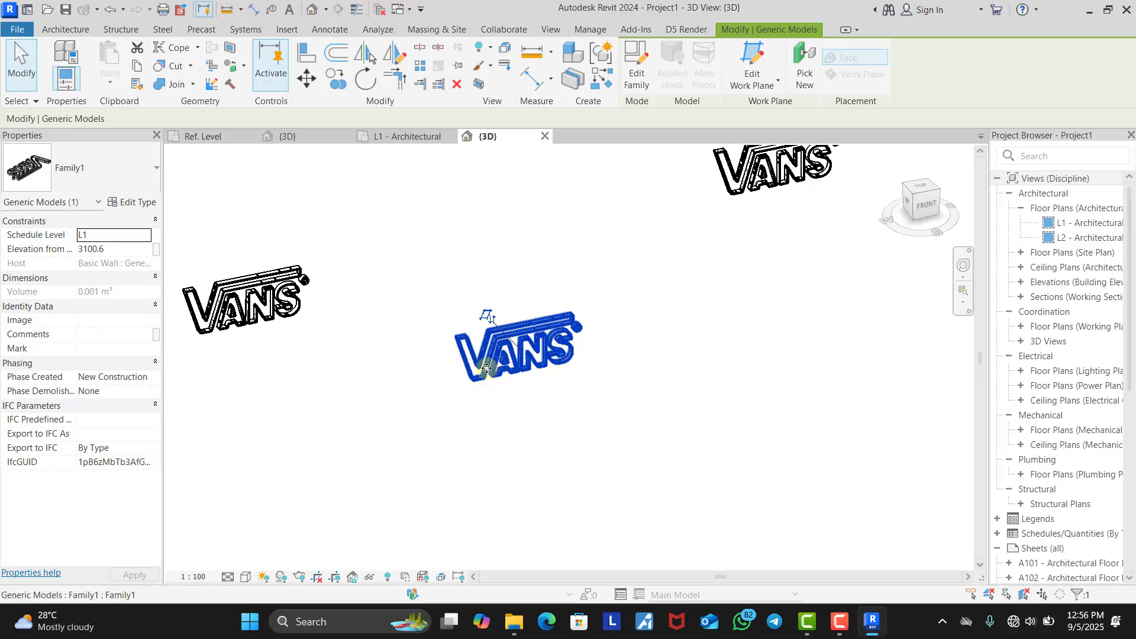
pyautogui.click(533, 292)
pyautogui.click(527, 334)
pyautogui.click(565, 276)
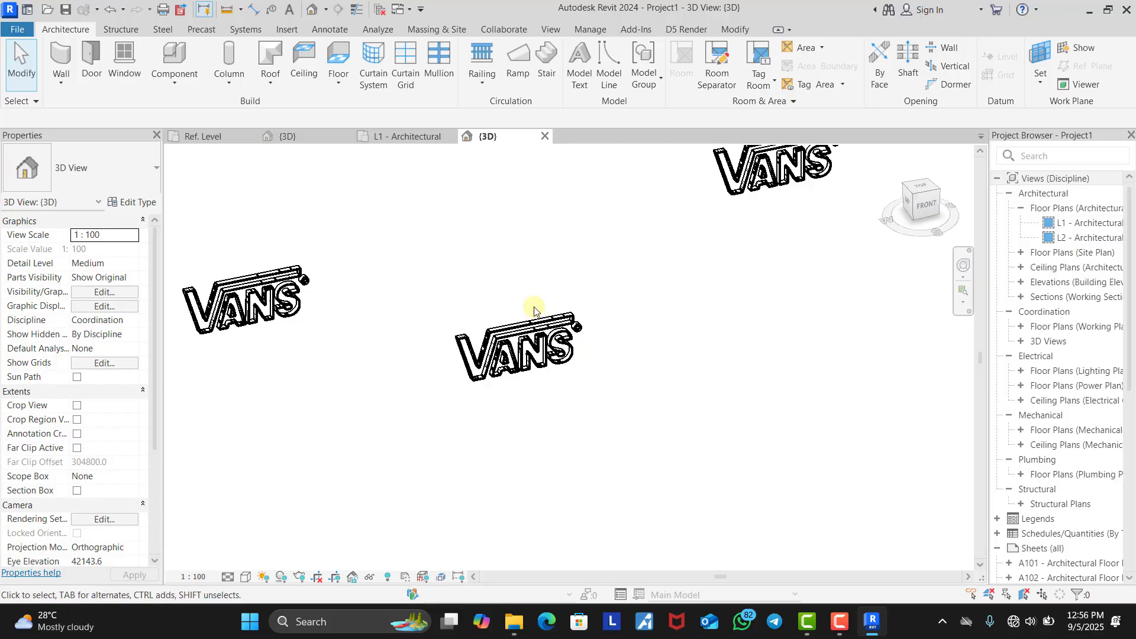
pyautogui.scroll(-5, 566, 305)
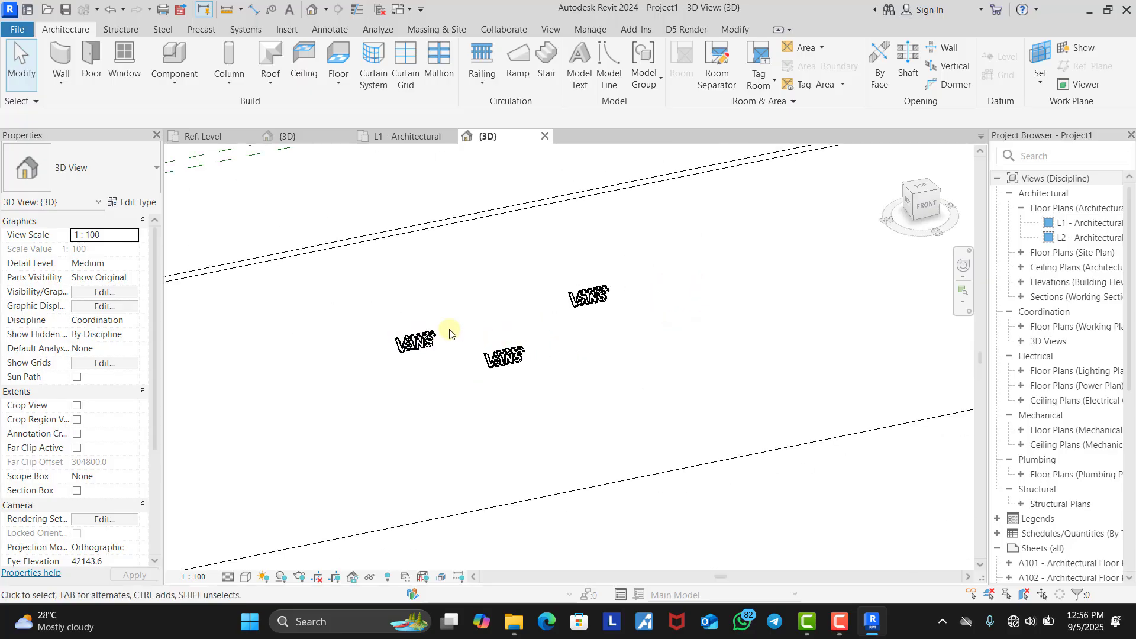
pyautogui.scroll(5, 406, 347)
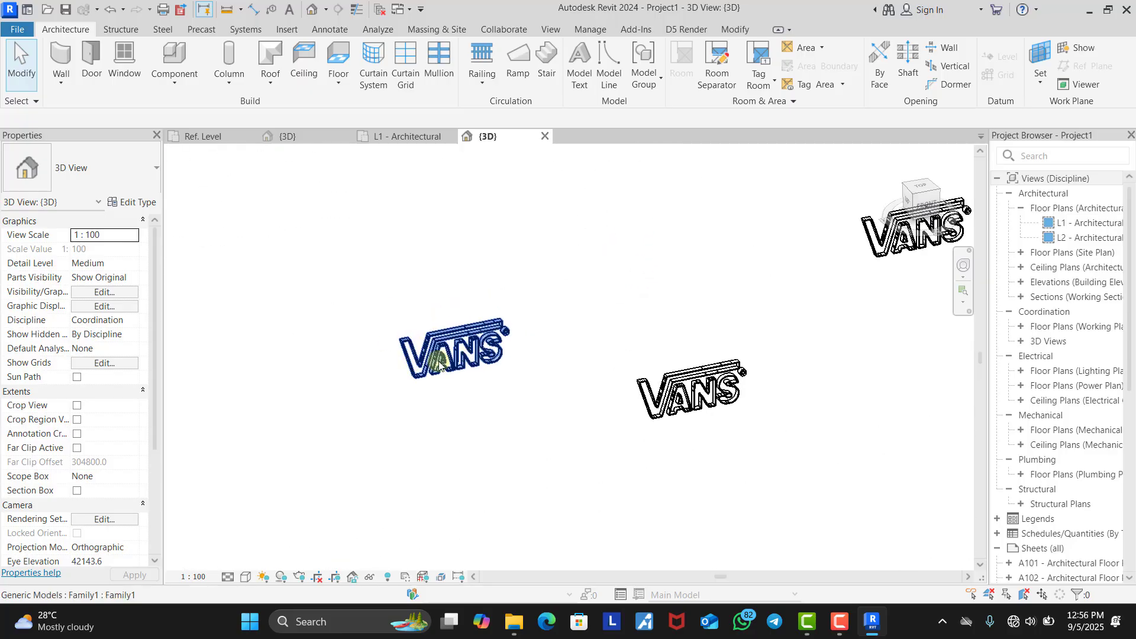
pyautogui.scroll(-5, 512, 345)
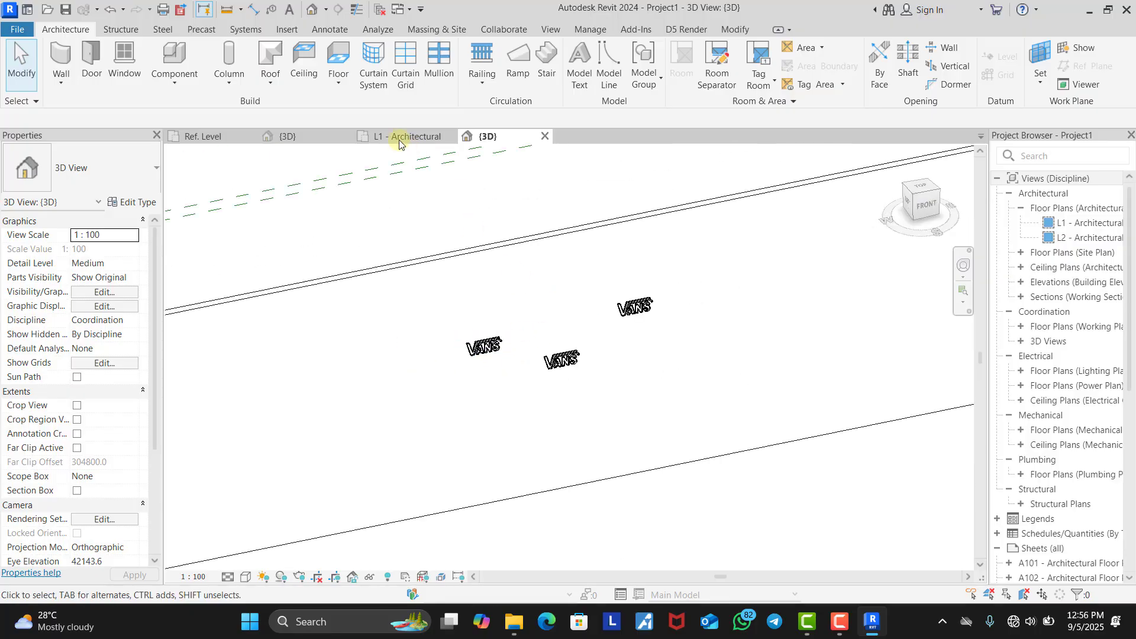
# Step: Import vectordesign.dxf into the logo family's Ref. Level plan with Auto - Origin to Internal Origin positioning
pyautogui.click(307, 139)
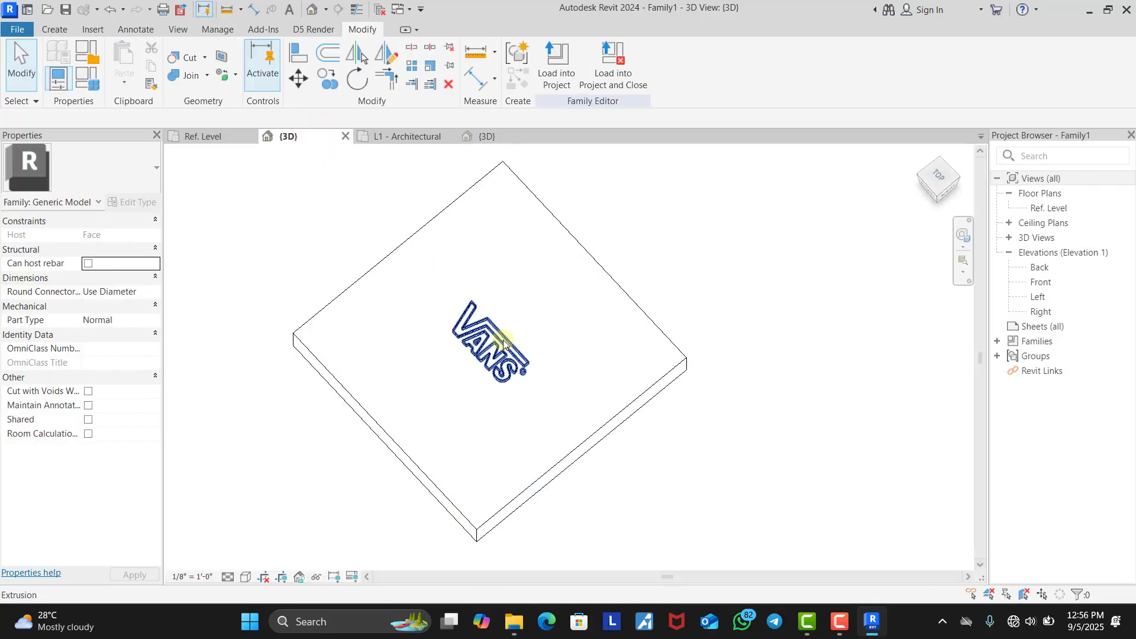
pyautogui.click(201, 135)
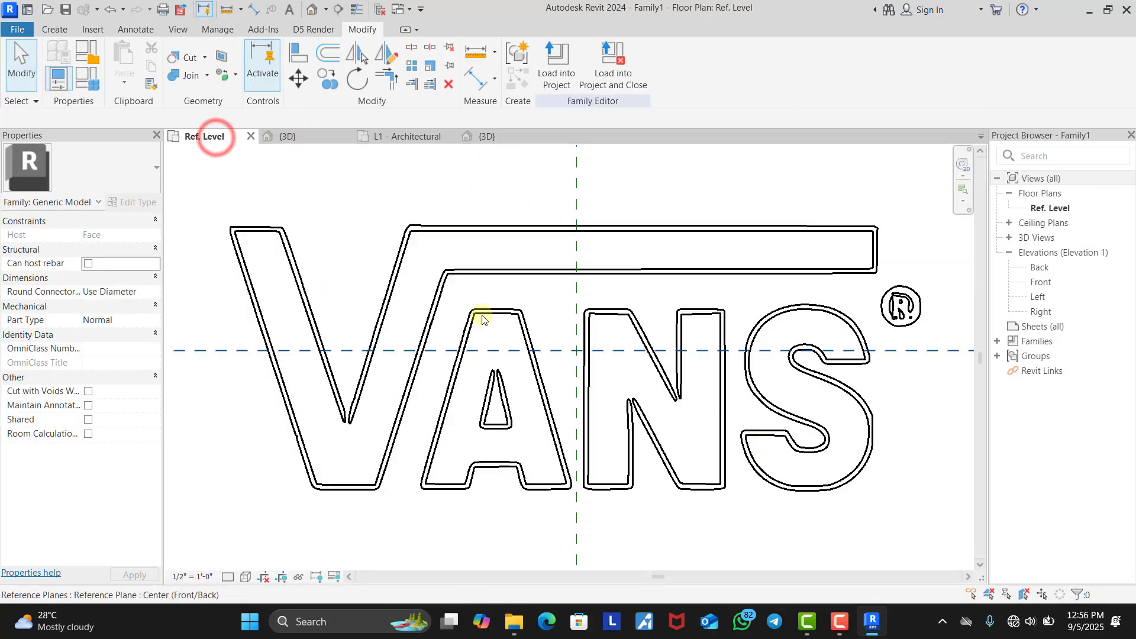
pyautogui.click(475, 304)
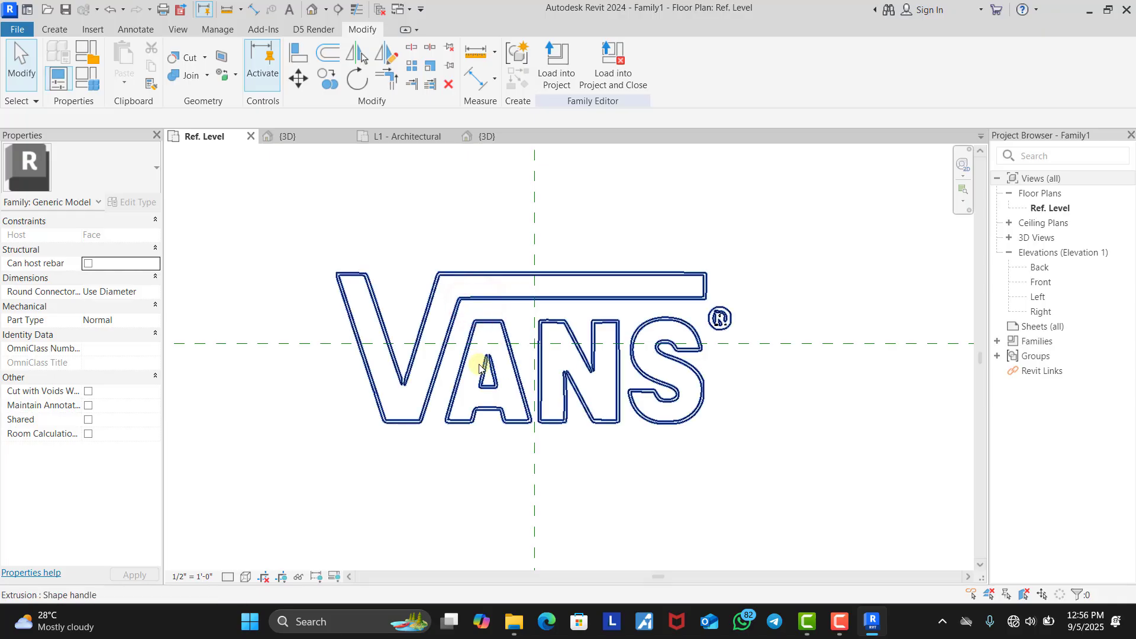
pyautogui.scroll(-6, 468, 373)
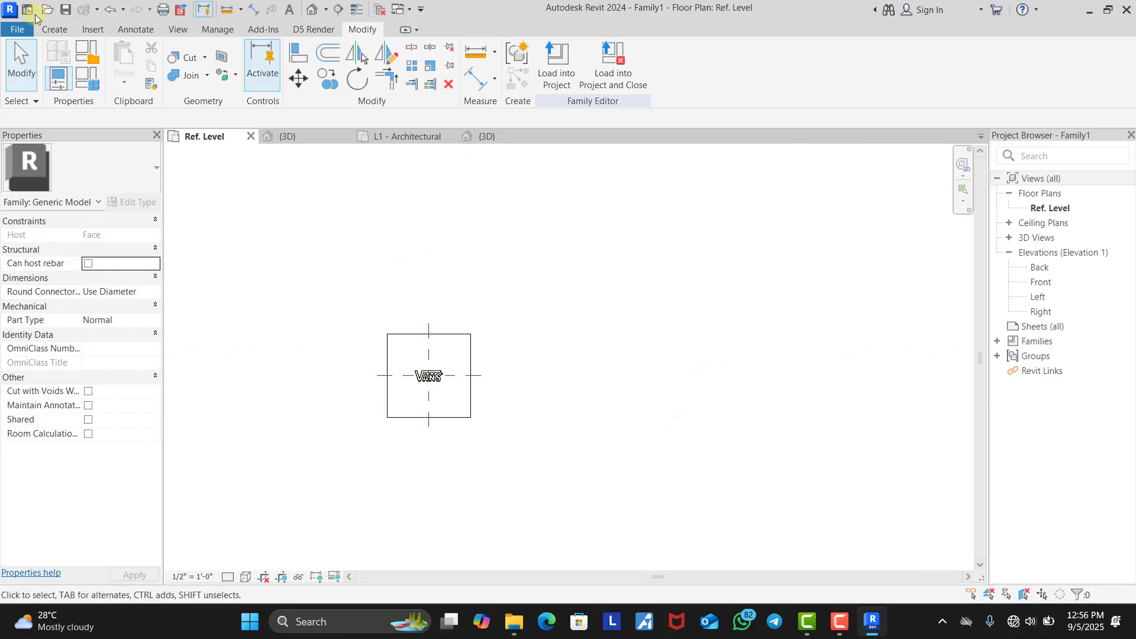
pyautogui.click(95, 30)
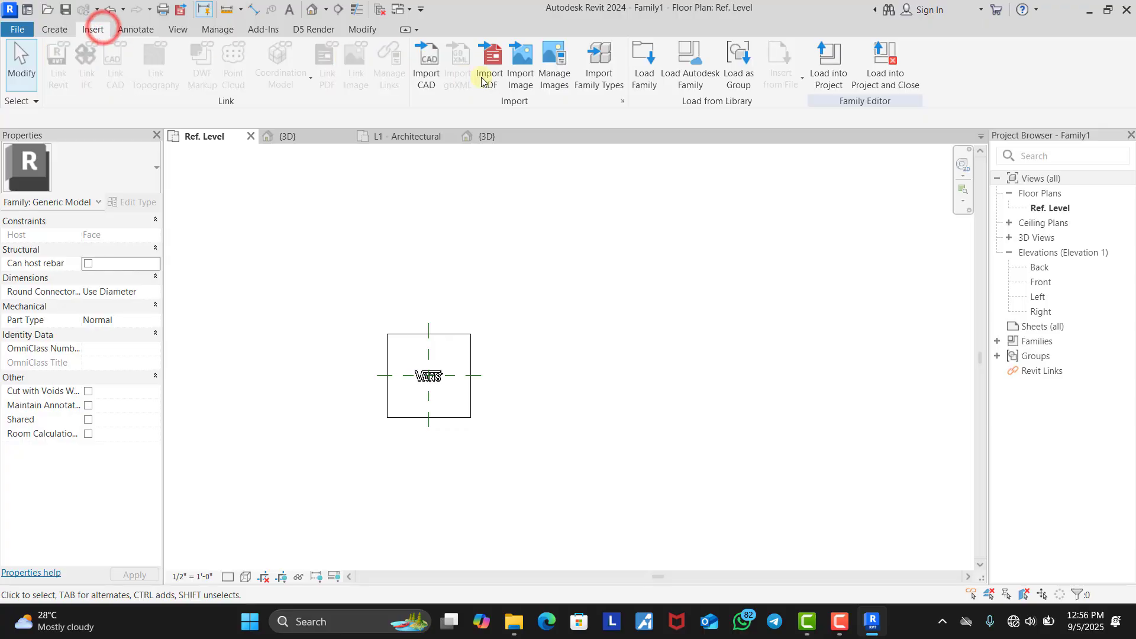
pyautogui.click(426, 70)
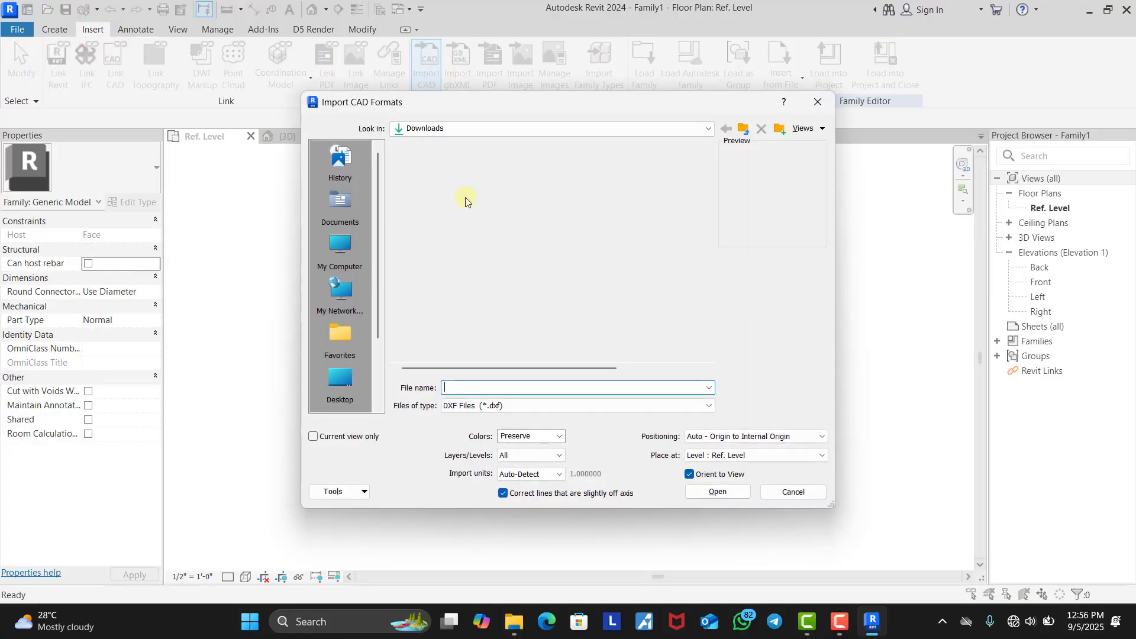
pyautogui.click(464, 177)
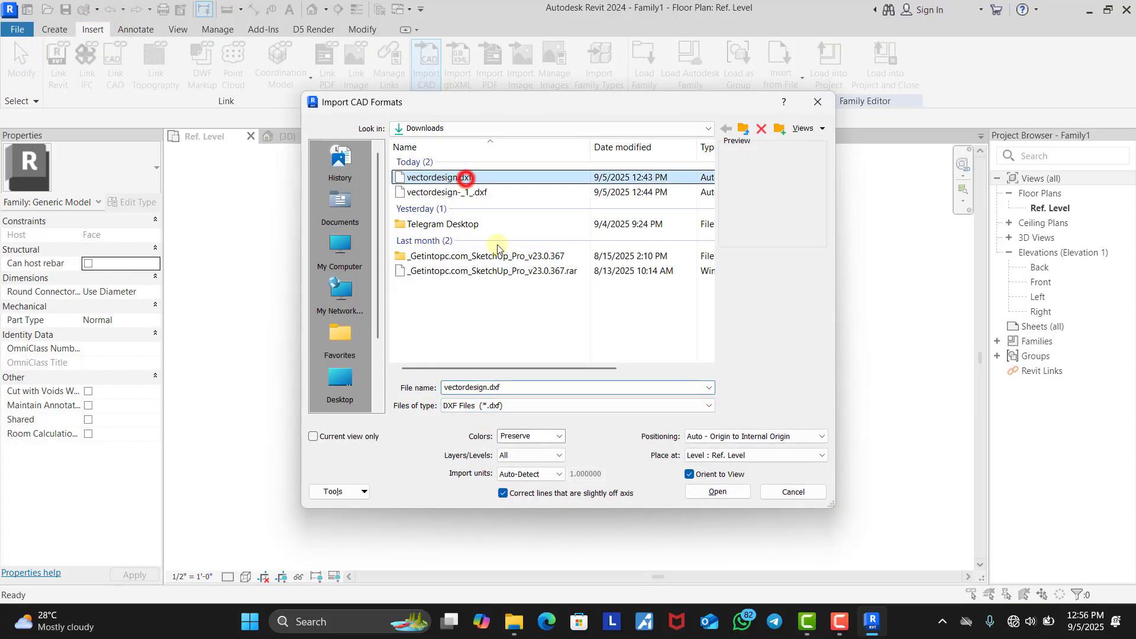
pyautogui.click(718, 492)
pyautogui.scroll(-5, 467, 375)
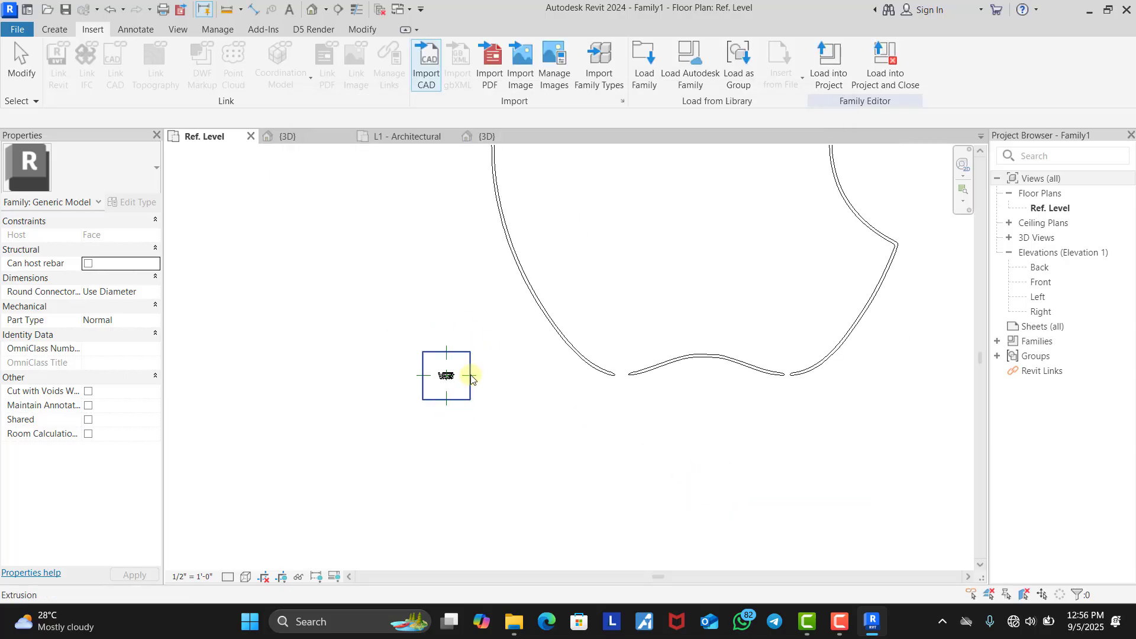
# Step: Scale the imported Apple outline down graphically, using a reference length of about 84'-0" and a new length of 2'-0"
pyautogui.click(617, 179)
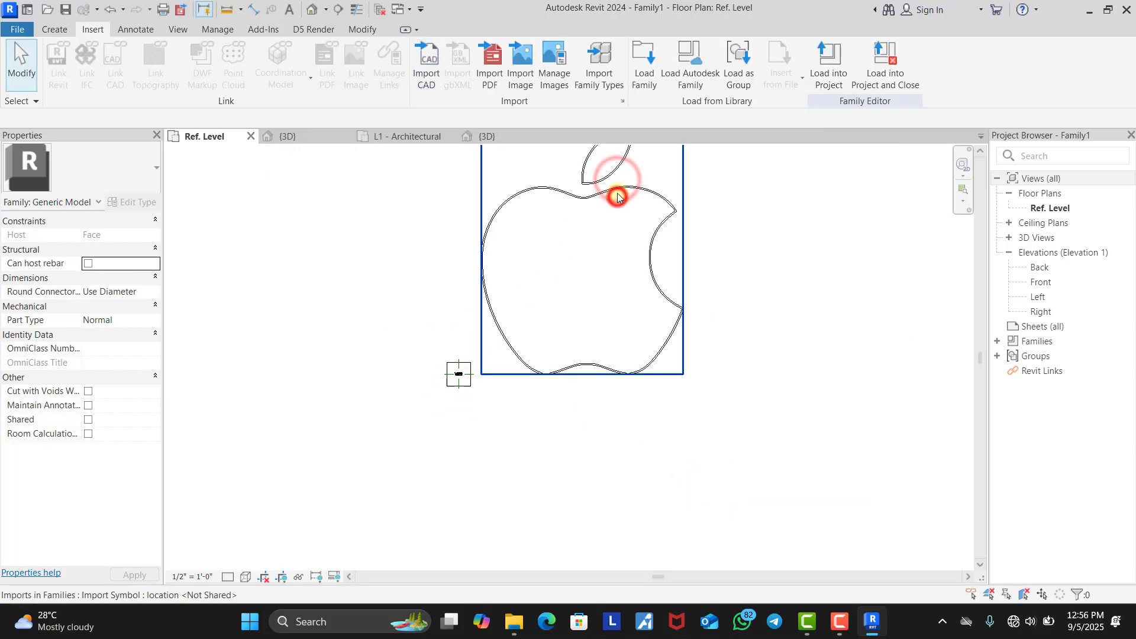
pyautogui.click(611, 232)
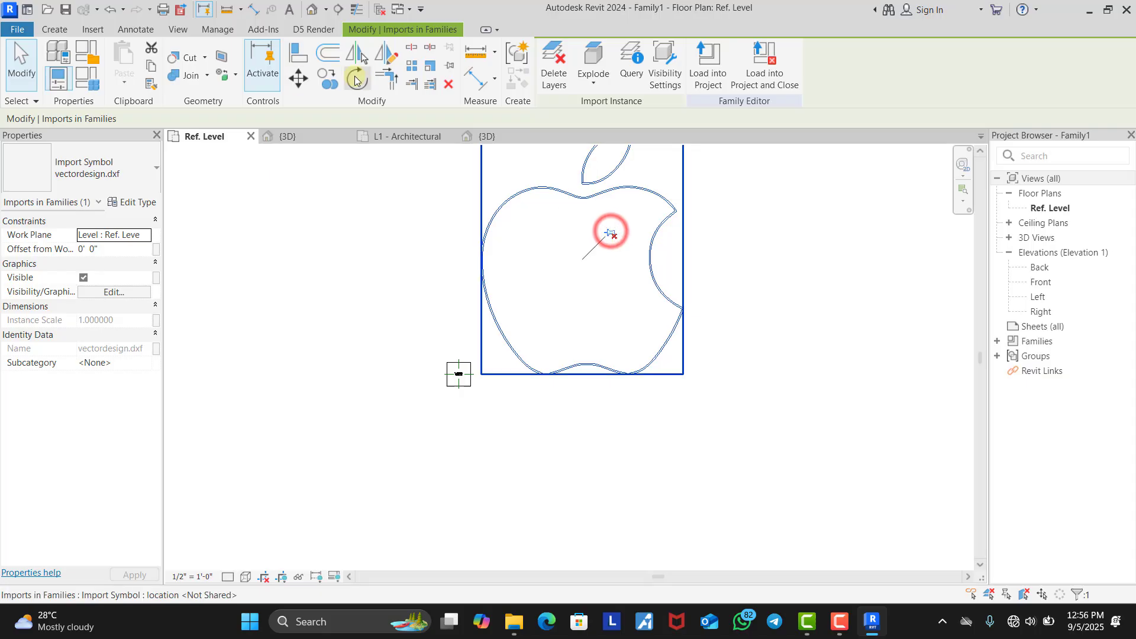
pyautogui.click(431, 67)
pyautogui.click(501, 375)
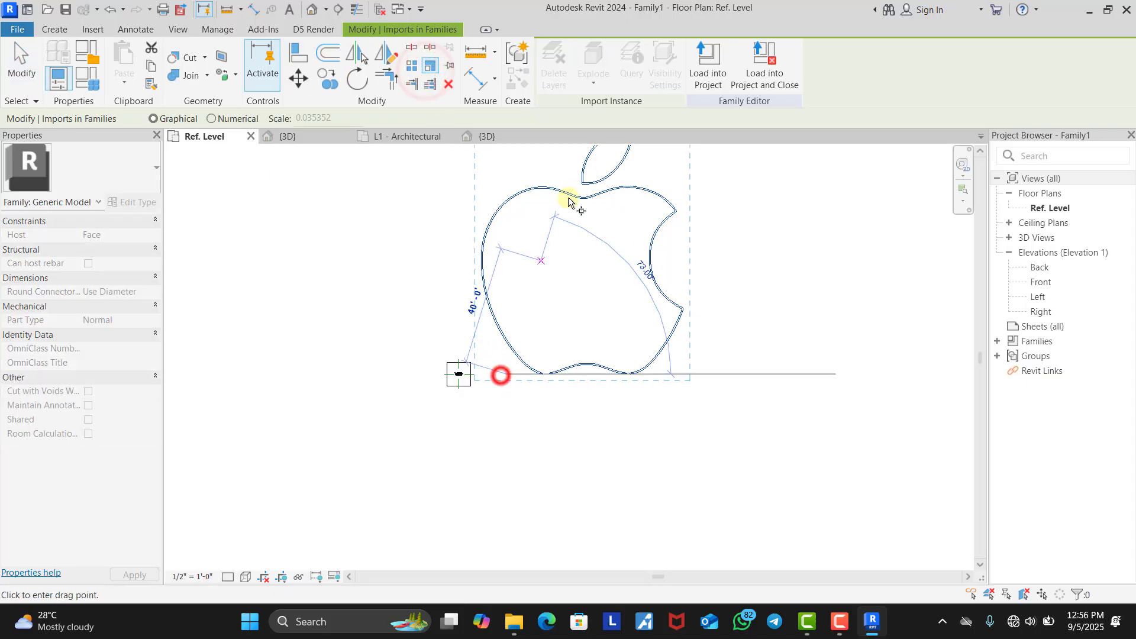
pyautogui.scroll(-2, 538, 297)
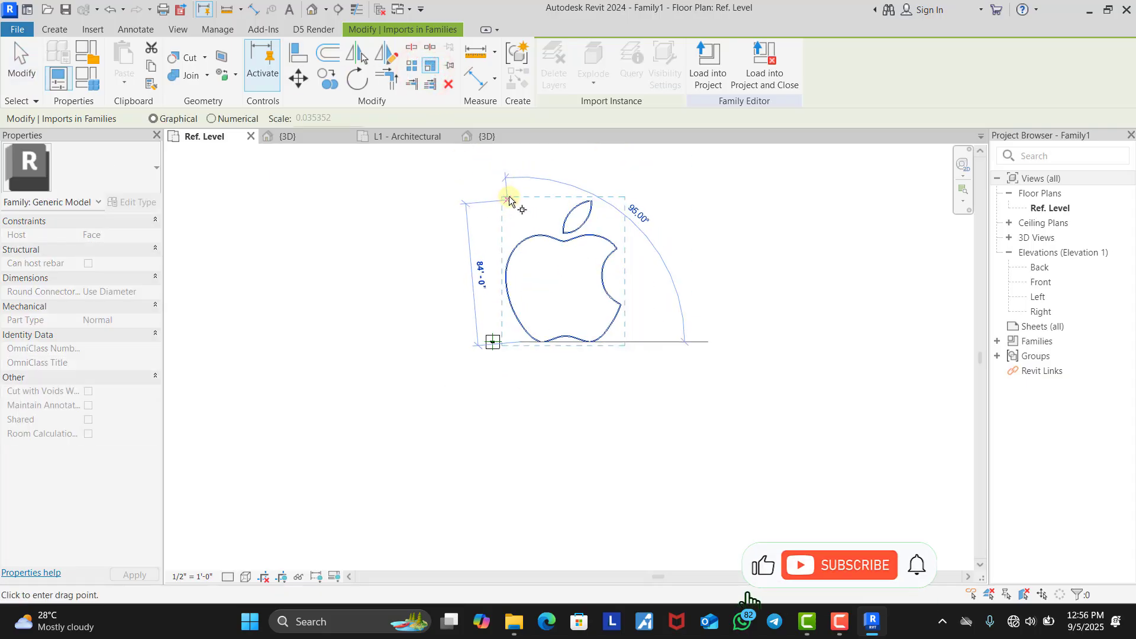
pyautogui.click(521, 200)
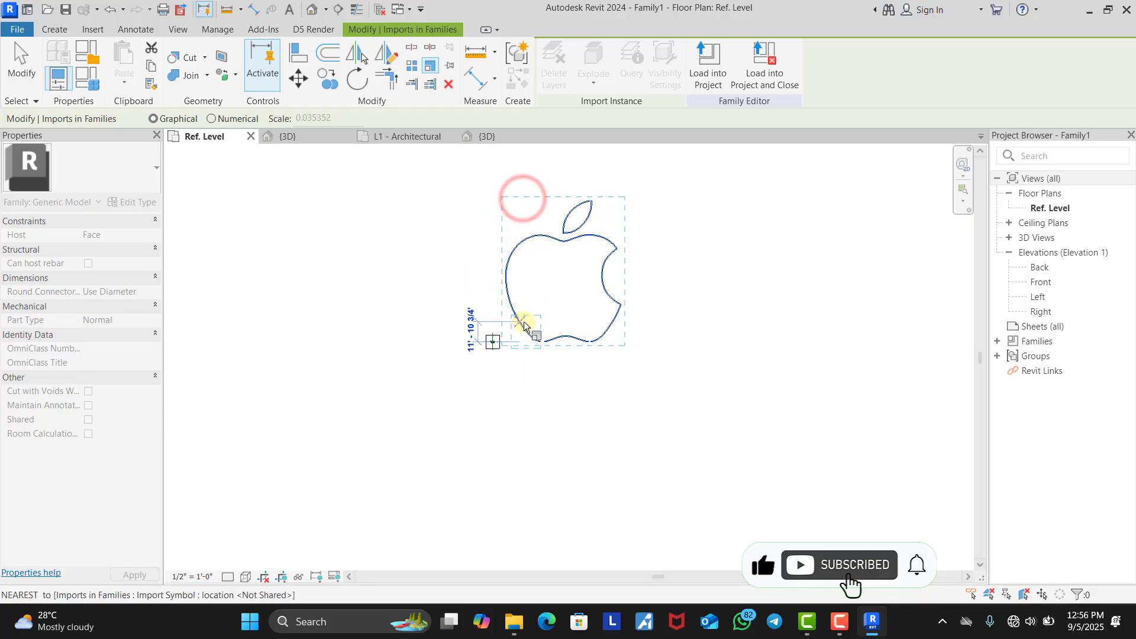
pyautogui.scroll(2, 518, 351)
pyautogui.scroll(3, 519, 334)
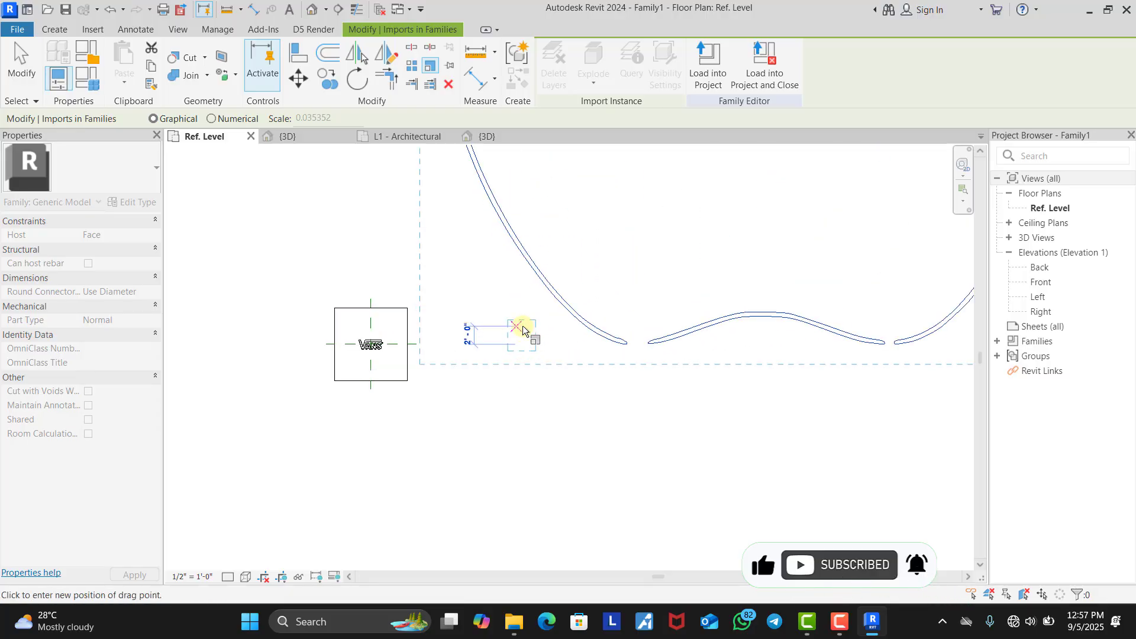
pyautogui.click(522, 329)
pyautogui.click(516, 339)
pyautogui.scroll(2, 521, 334)
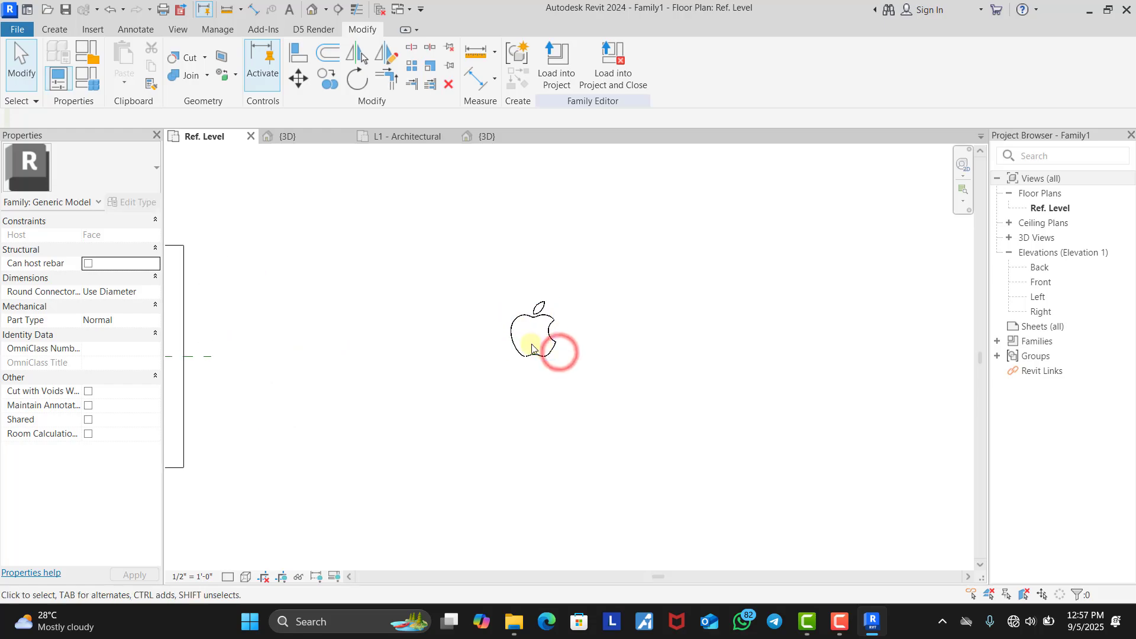
pyautogui.scroll(-1, 592, 334)
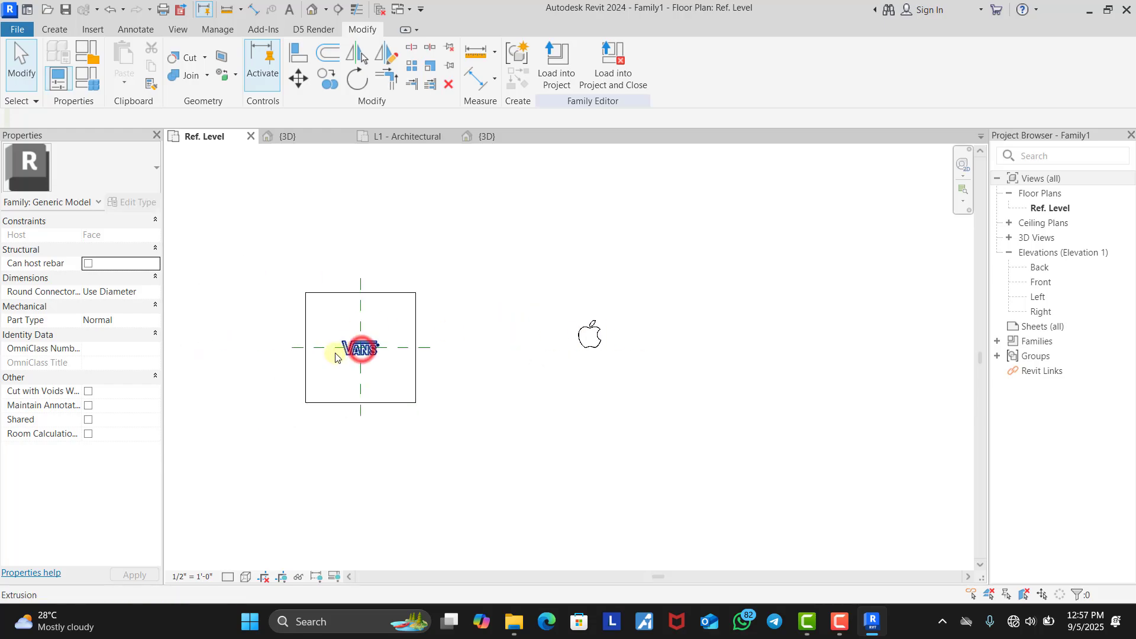
pyautogui.click(357, 351)
pyautogui.scroll(2, 356, 353)
pyautogui.click(542, 304)
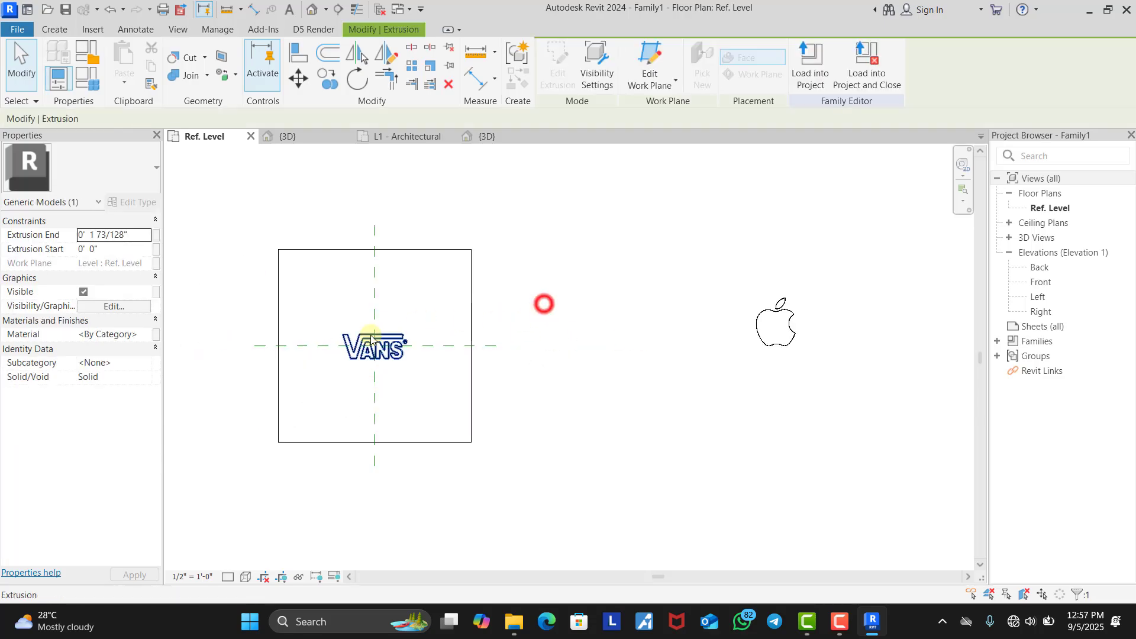
pyautogui.scroll(-2, 331, 320)
pyautogui.scroll(4, 333, 324)
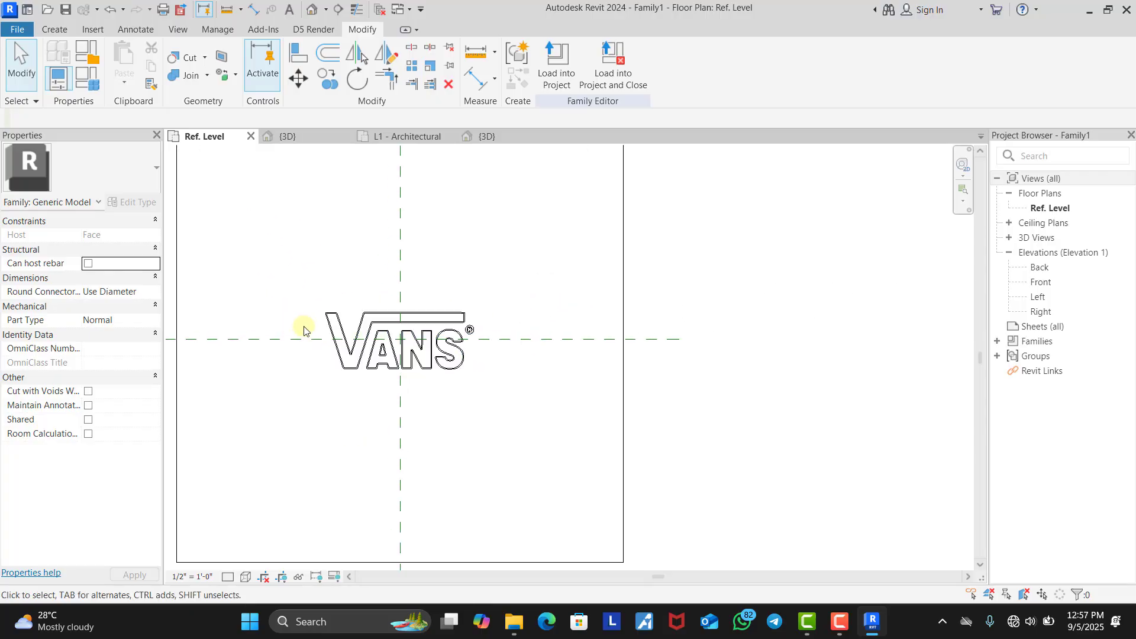
pyautogui.scroll(-2, 381, 346)
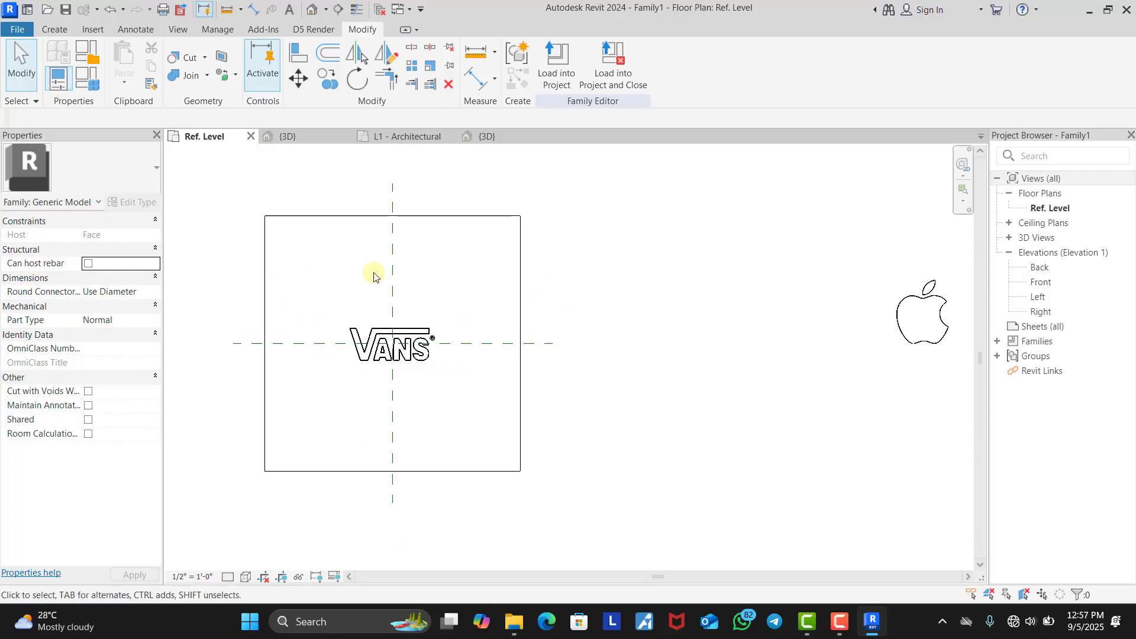
# Step: Move the scaled Apple outline onto the square host face, above and to the right of the Vans logo
pyautogui.click(947, 319)
pyautogui.moveTo(784, 283); pyautogui.dragTo(480, 279)
pyautogui.scroll(2, 356, 313)
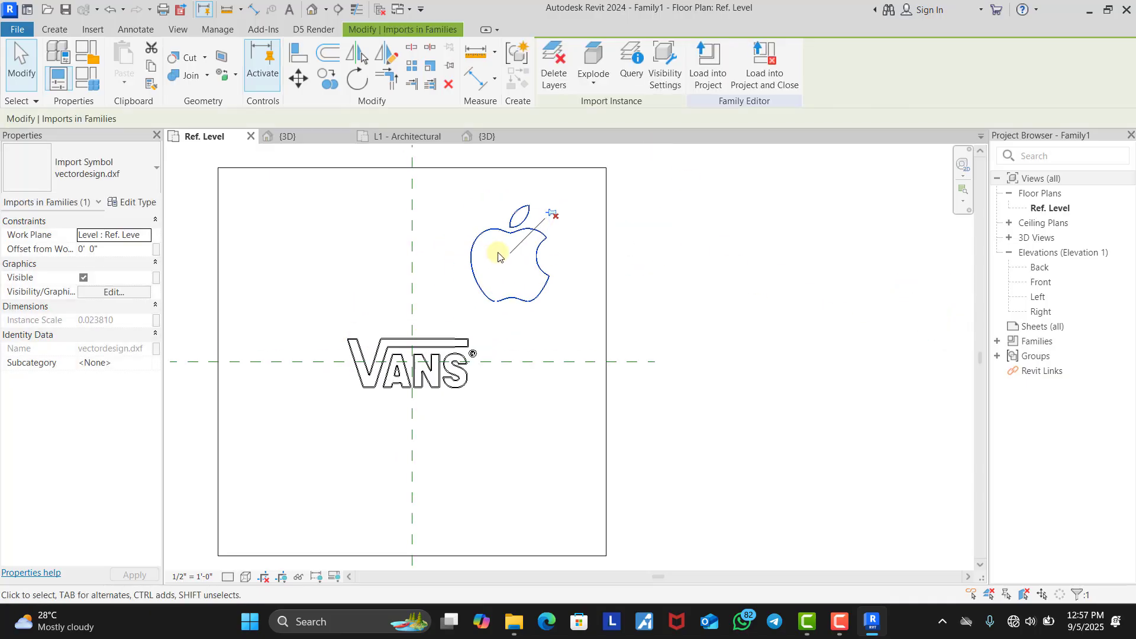
pyautogui.scroll(1, 563, 237)
pyautogui.click(562, 237)
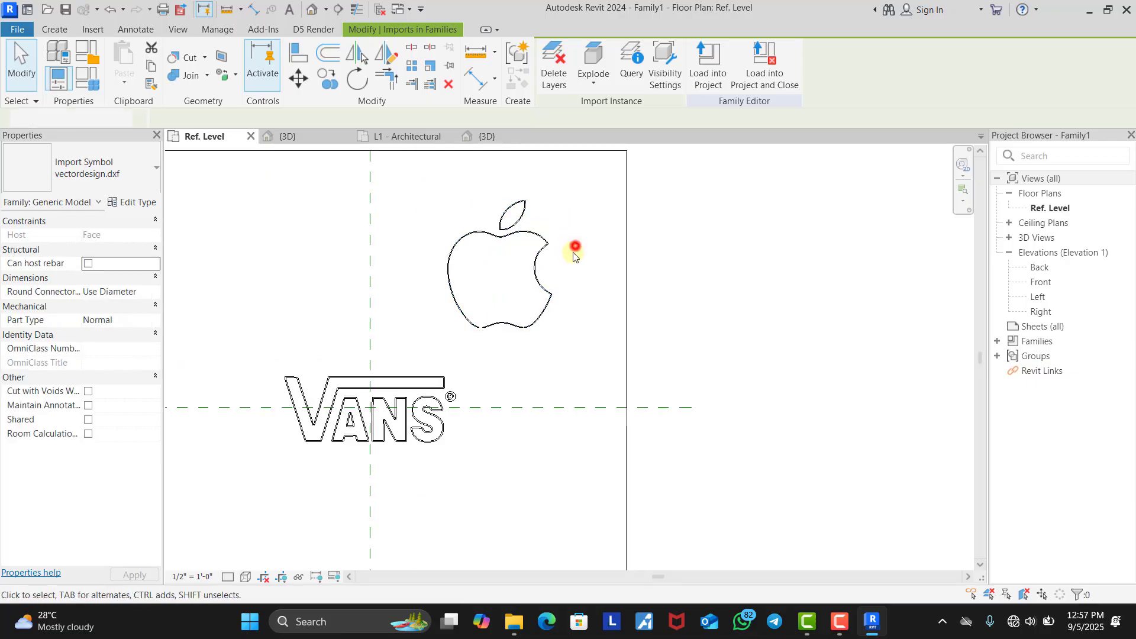
pyautogui.scroll(3, 574, 243)
pyautogui.click(506, 239)
pyautogui.scroll(-2, 568, 302)
pyautogui.click(618, 308)
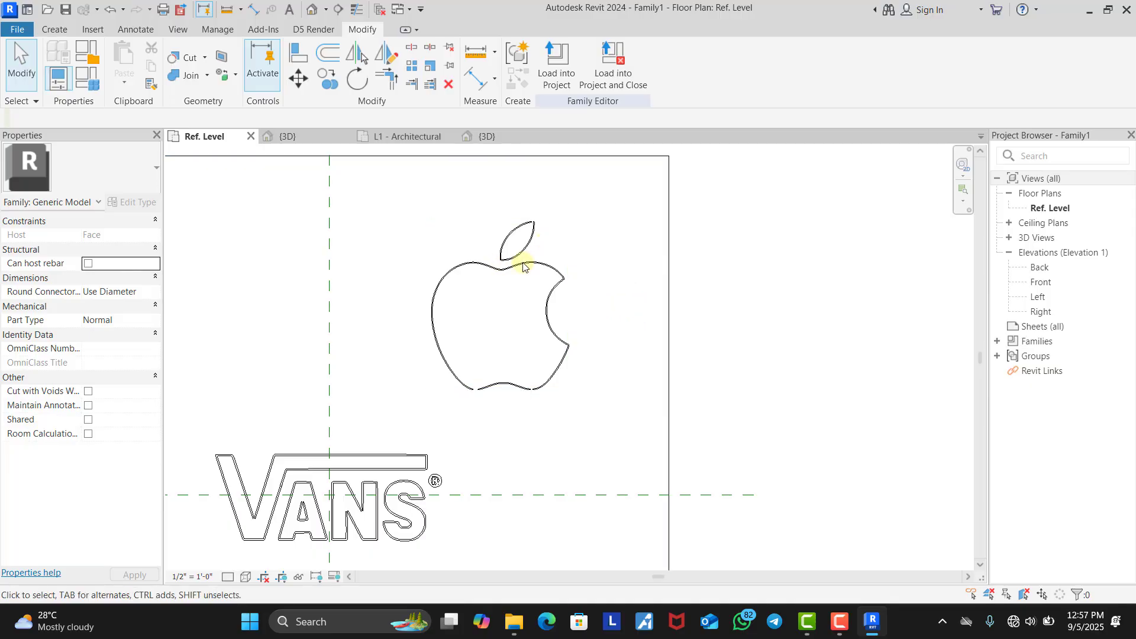
# Step: Start an extrusion on the Ref. Level plan and pick the Apple's outer line along the bite and lower-right side as sketch lines
pyautogui.click(58, 31)
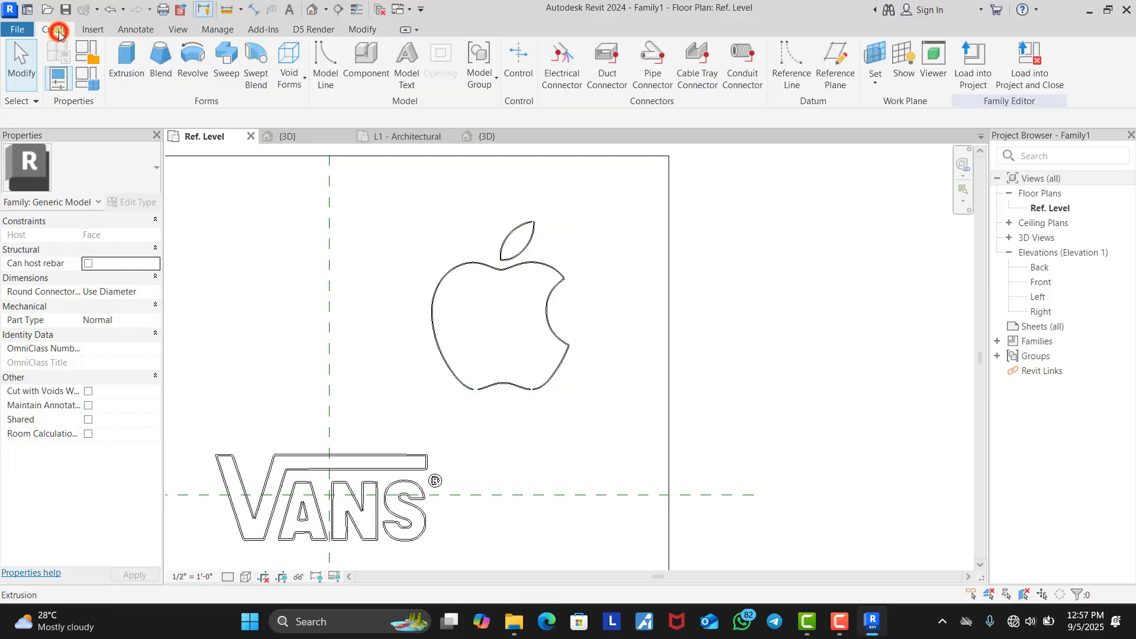
pyautogui.click(123, 69)
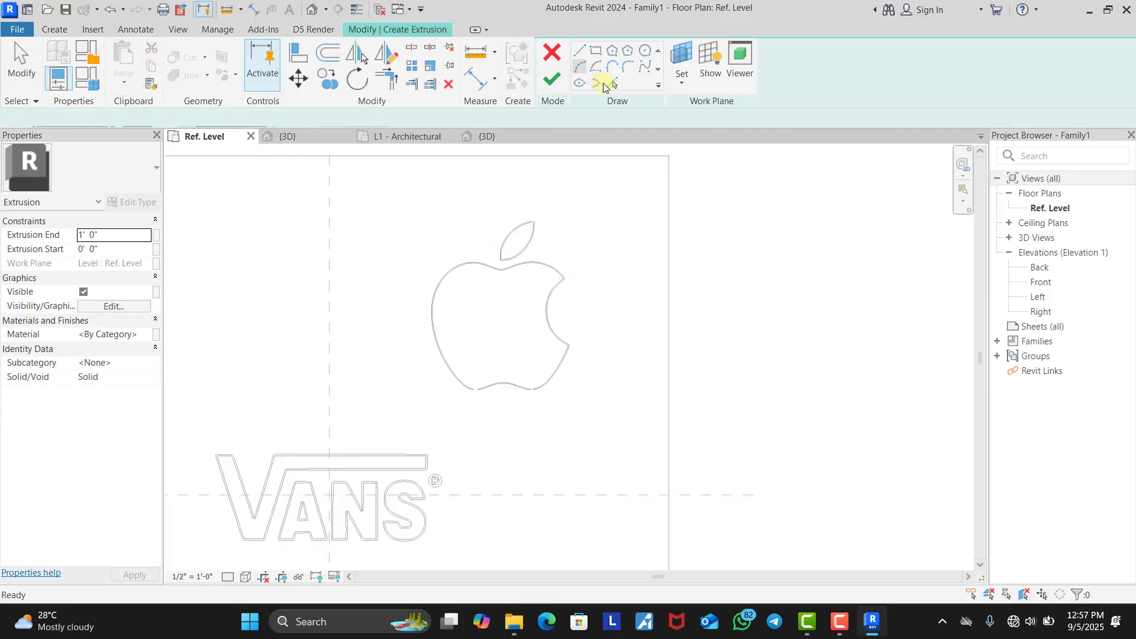
pyautogui.click(611, 84)
pyautogui.scroll(8, 534, 232)
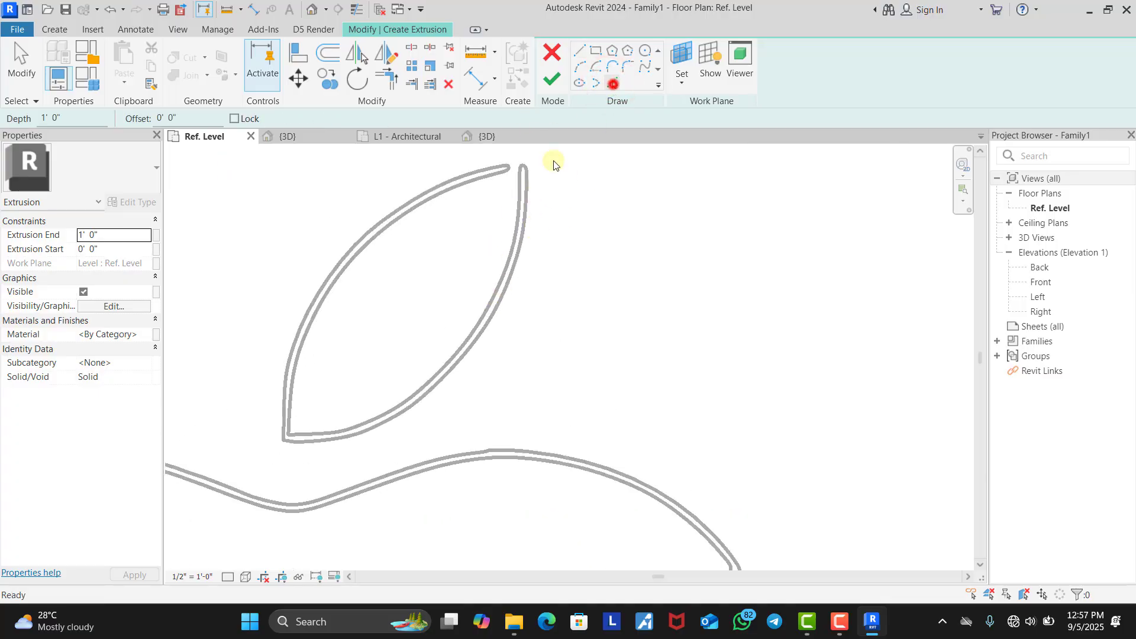
pyautogui.scroll(-4, 507, 216)
pyautogui.scroll(8, 598, 375)
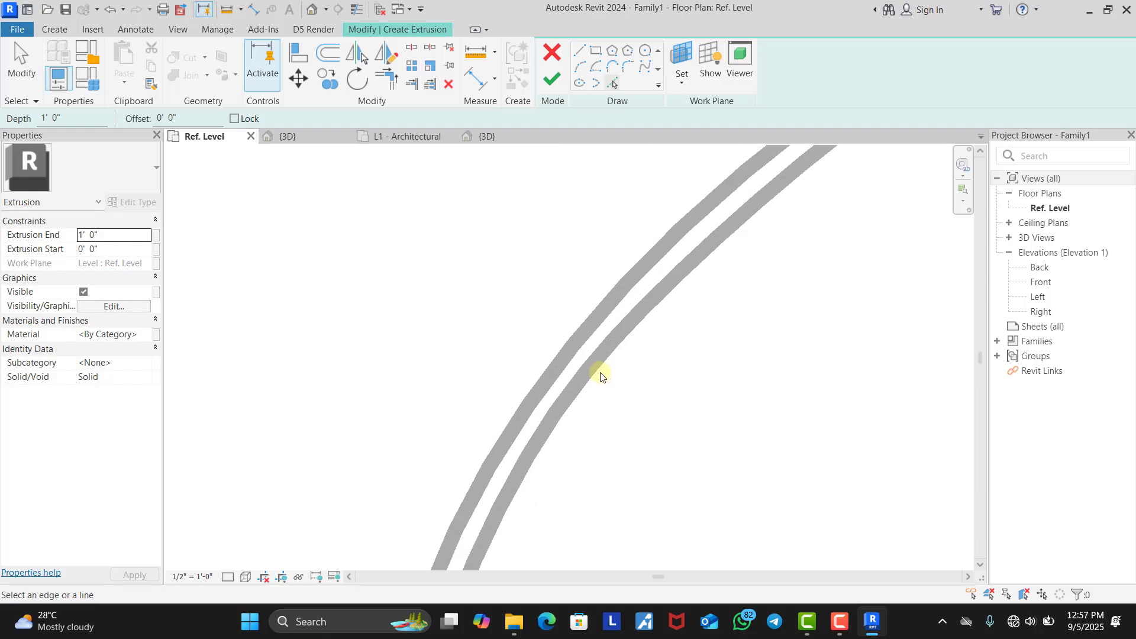
pyautogui.scroll(3, 599, 363)
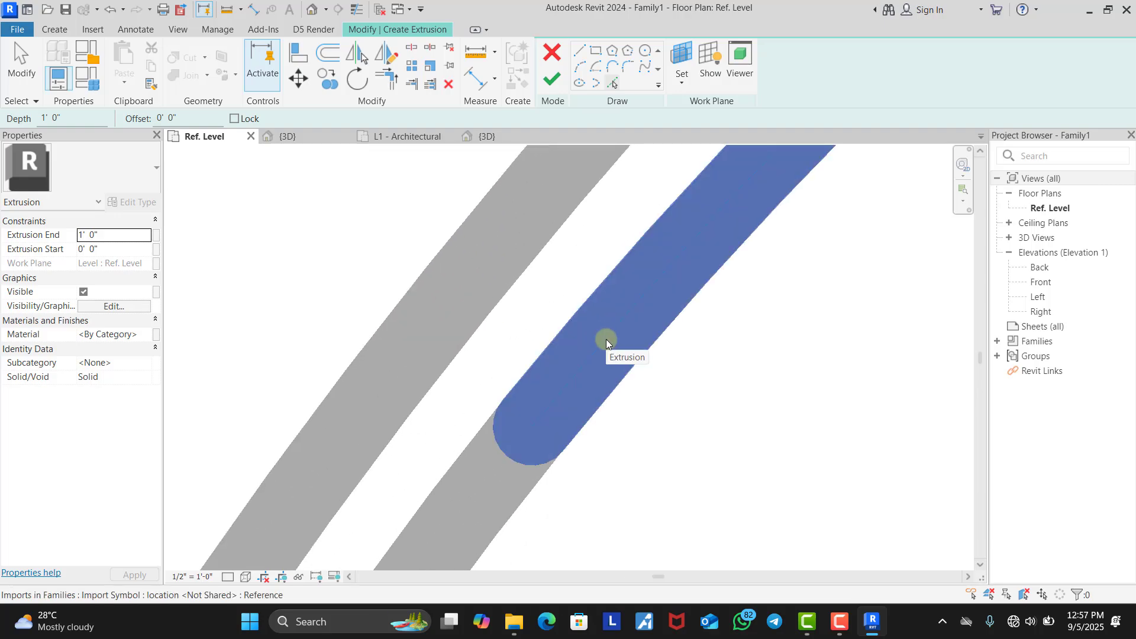
pyautogui.press('Tab')
pyautogui.click(606, 339)
pyautogui.scroll(-3, 603, 349)
pyautogui.scroll(-3, 600, 359)
pyautogui.scroll(-1, 616, 325)
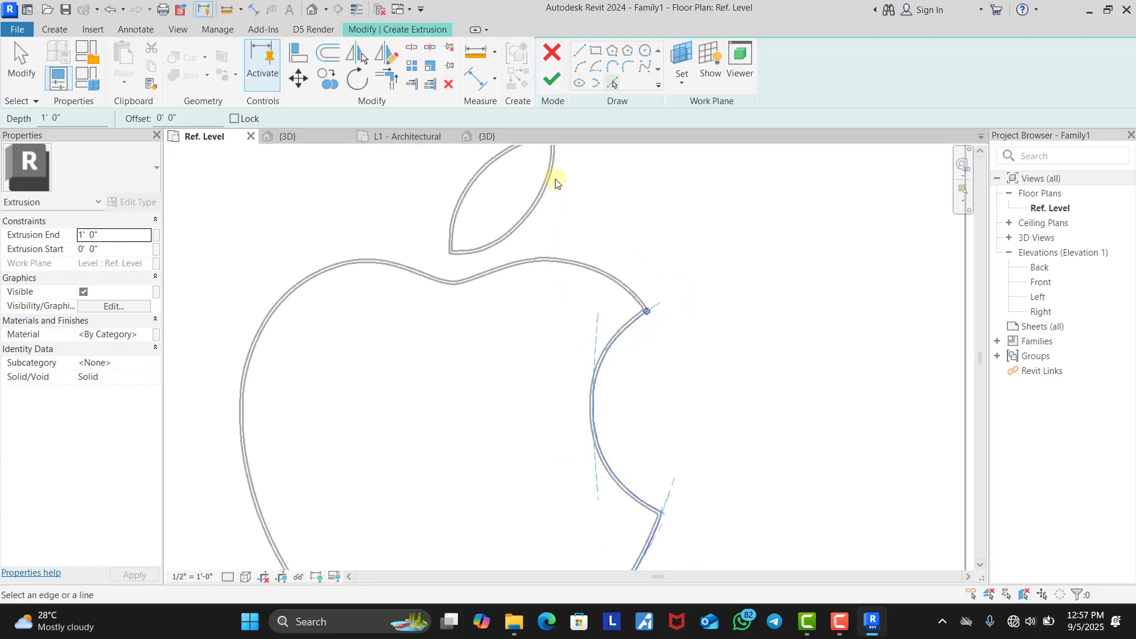
# Step: Pick the chained outer line of the Apple body's upper-right lobe, above the bite, into the extrusion sketch
pyautogui.scroll(2, 552, 213)
pyautogui.scroll(5, 718, 410)
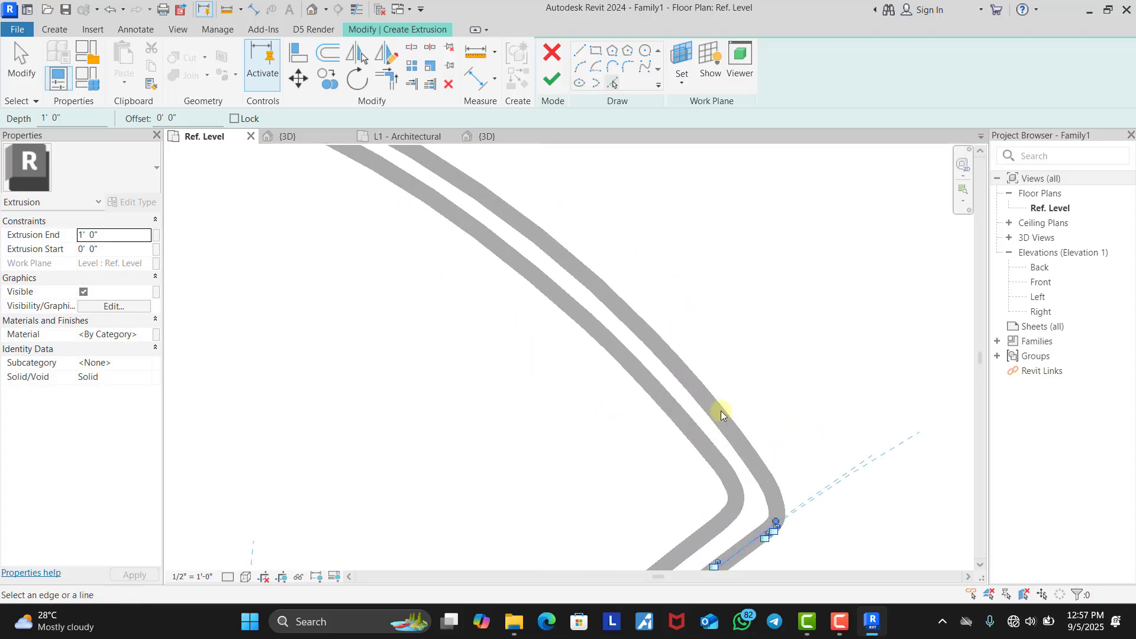
pyautogui.scroll(4, 701, 399)
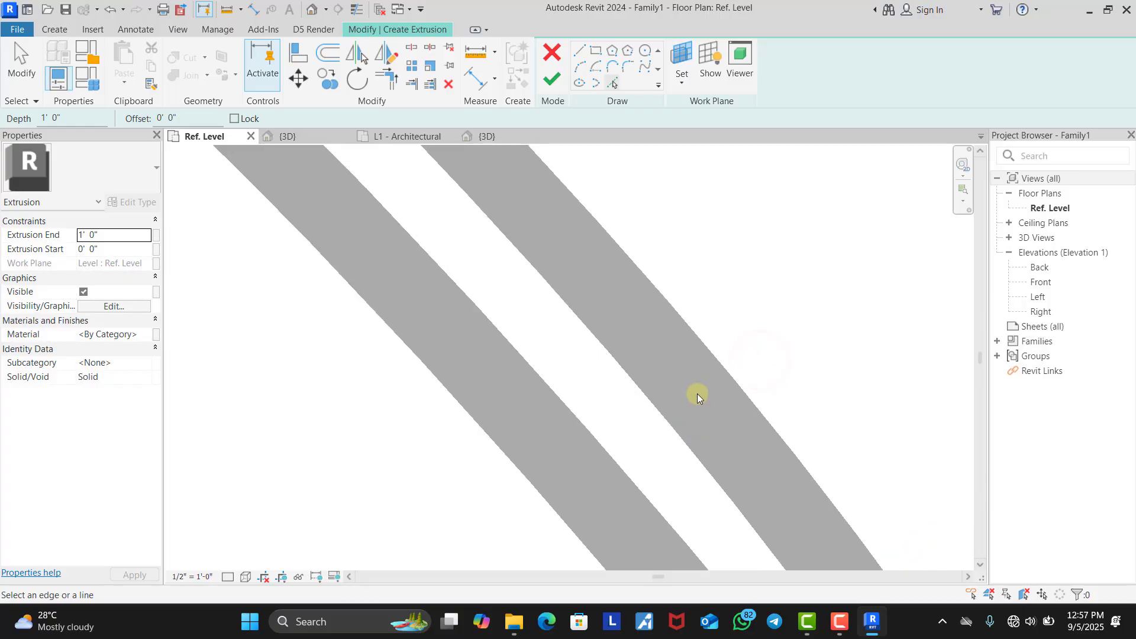
pyautogui.press('Tab')
pyautogui.click(740, 368)
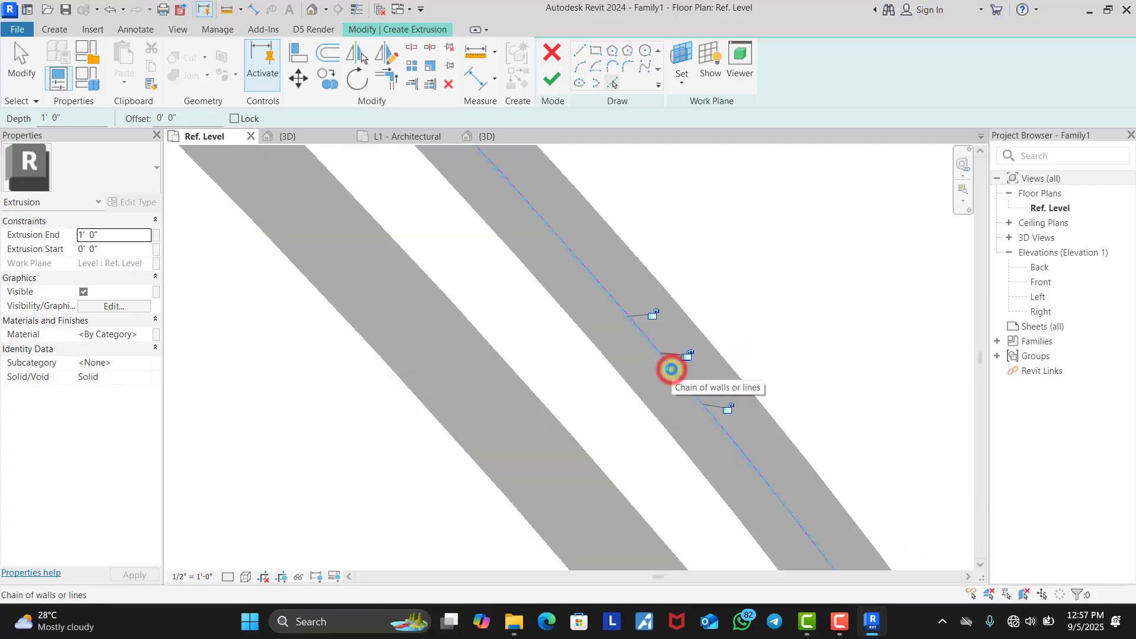
pyautogui.scroll(-4, 745, 370)
pyautogui.scroll(-2, 751, 370)
# Step: Add the chained outer line running through the Apple's top notch and down its left side to the sketch
pyautogui.scroll(6, 462, 279)
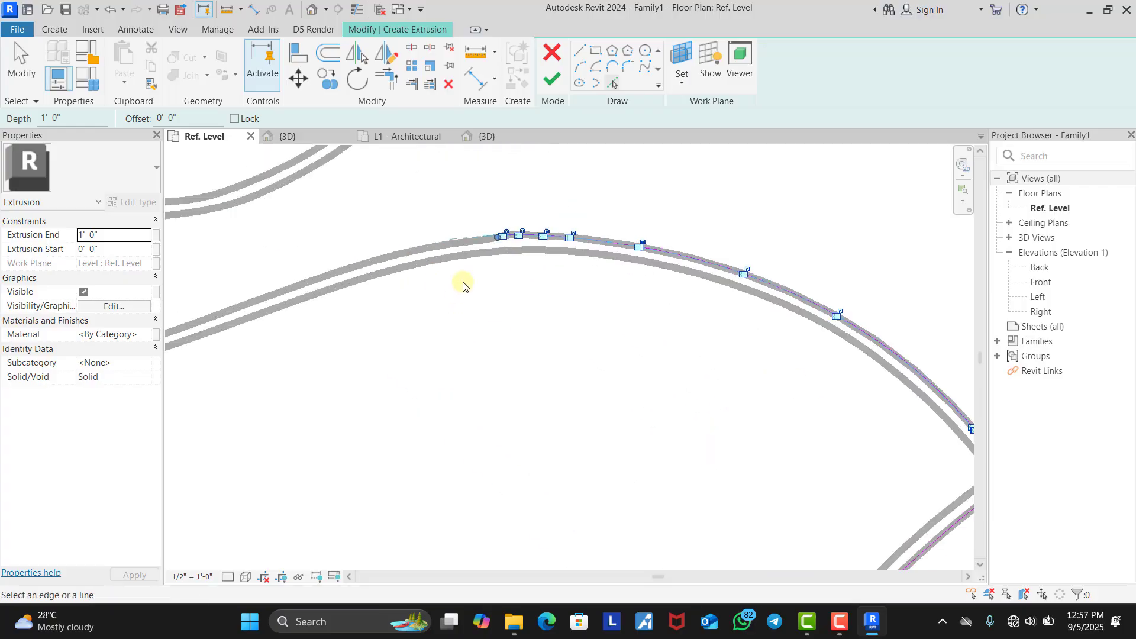
pyautogui.scroll(2, 403, 243)
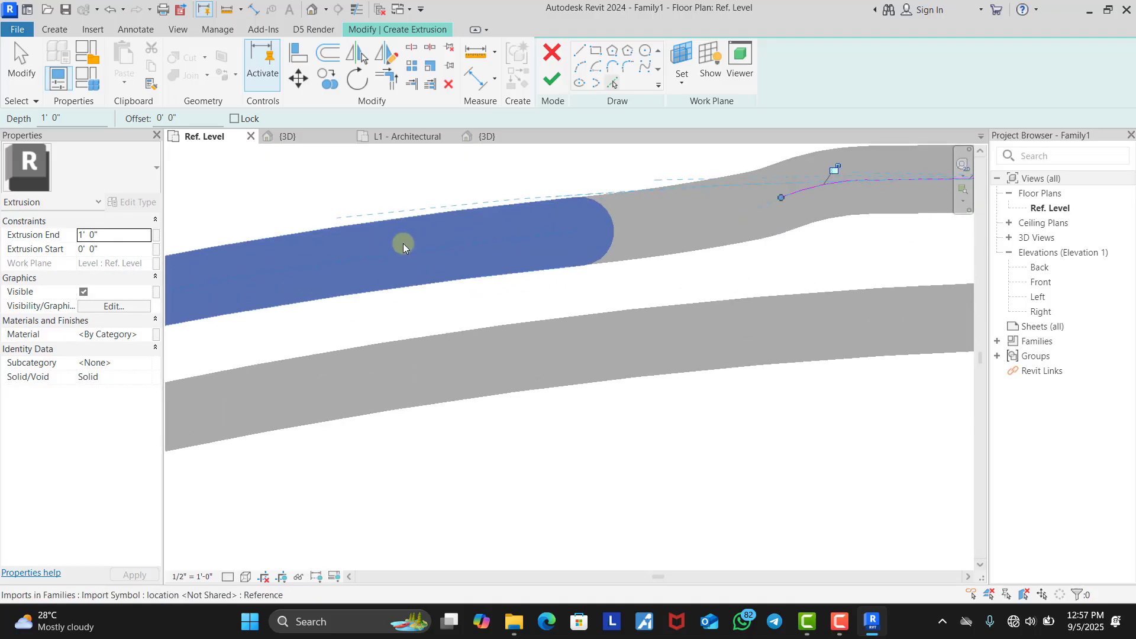
pyautogui.press('Tab')
pyautogui.click(416, 254)
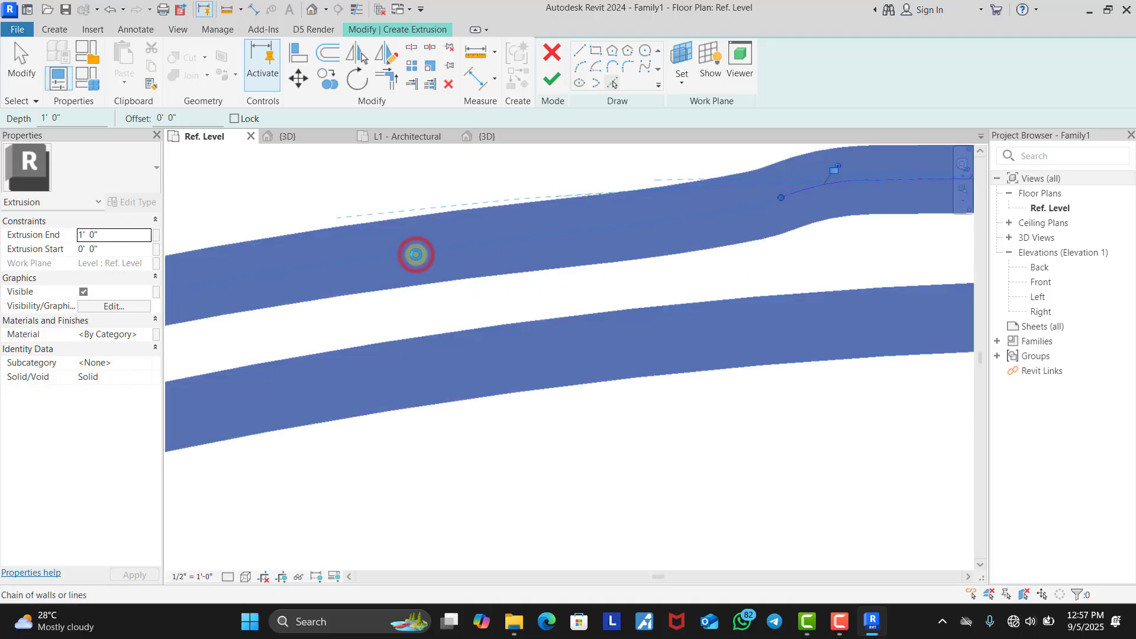
pyautogui.scroll(-3, 591, 230)
pyautogui.scroll(-5, 637, 232)
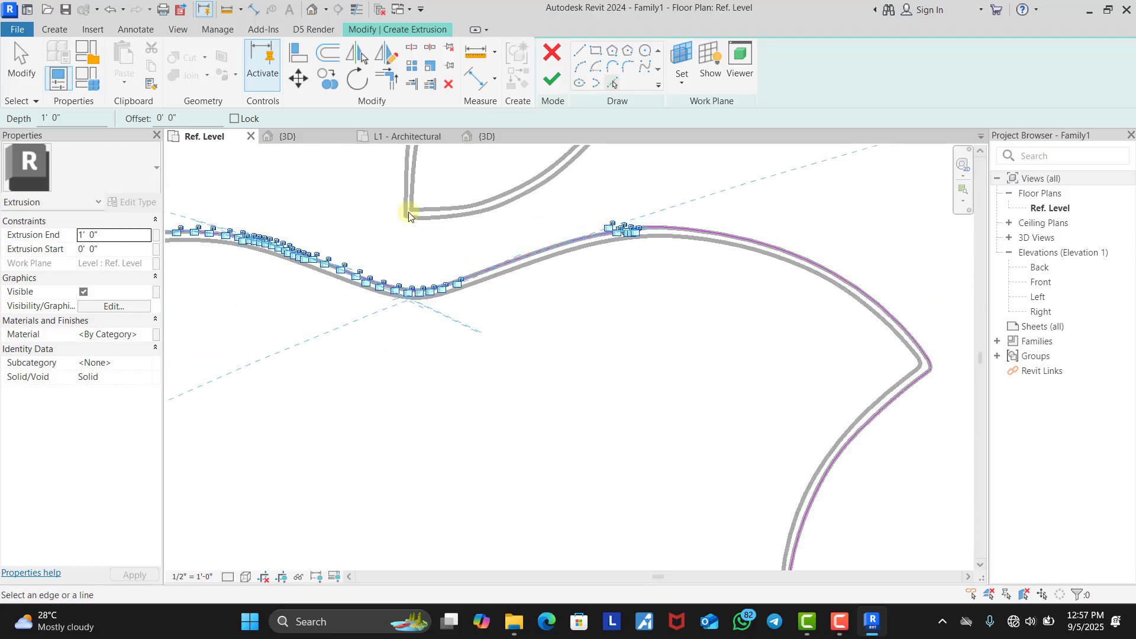
# Step: Pick the Apple body's chained inner line from the lower-left end over the top to the bite's lower corner
pyautogui.scroll(6, 460, 405)
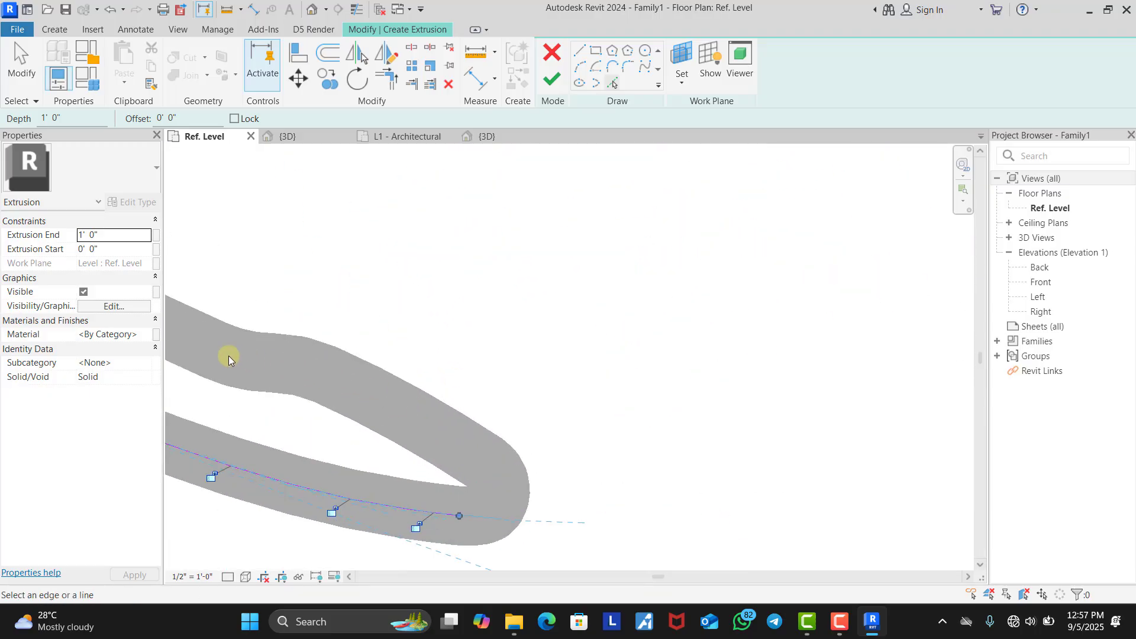
pyautogui.scroll(-2, 271, 363)
pyautogui.scroll(4, 328, 348)
pyautogui.press('Tab')
pyautogui.click(328, 348)
pyautogui.scroll(-6, 328, 351)
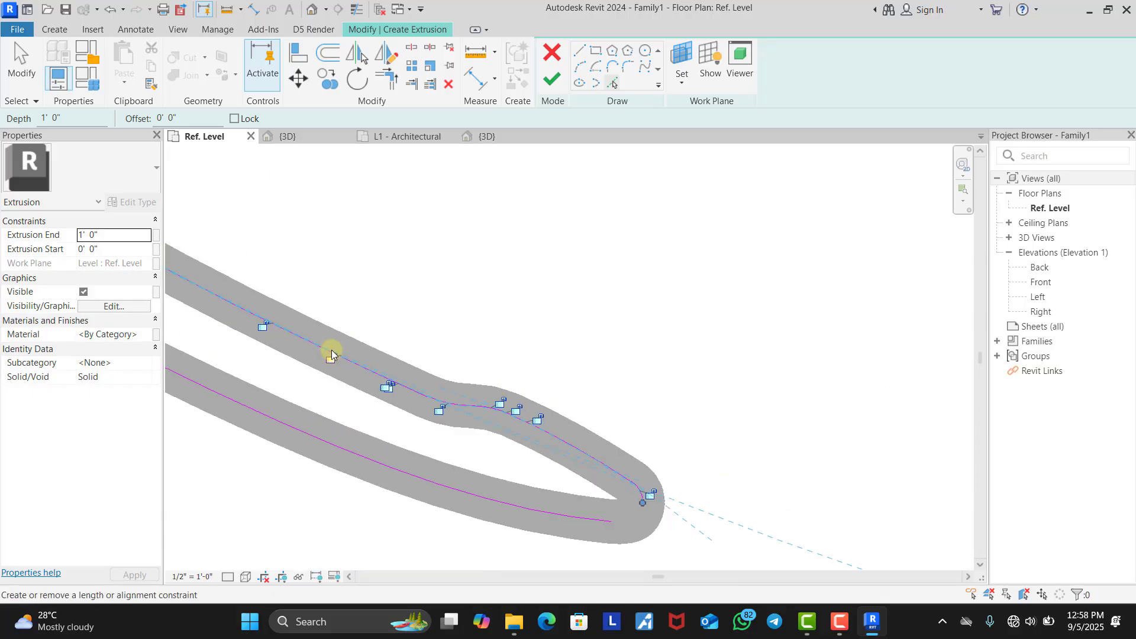
pyautogui.scroll(-5, 532, 478)
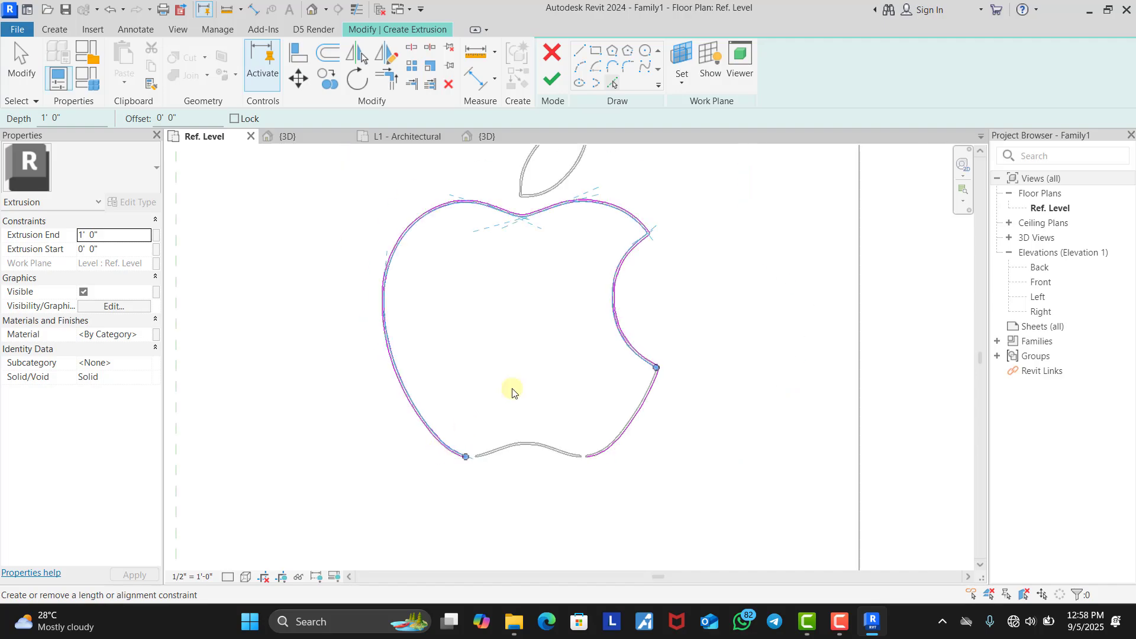
# Step: Add the inner line of the Apple's lower-right side, below the bite, to the extrusion sketch
pyautogui.scroll(6, 665, 371)
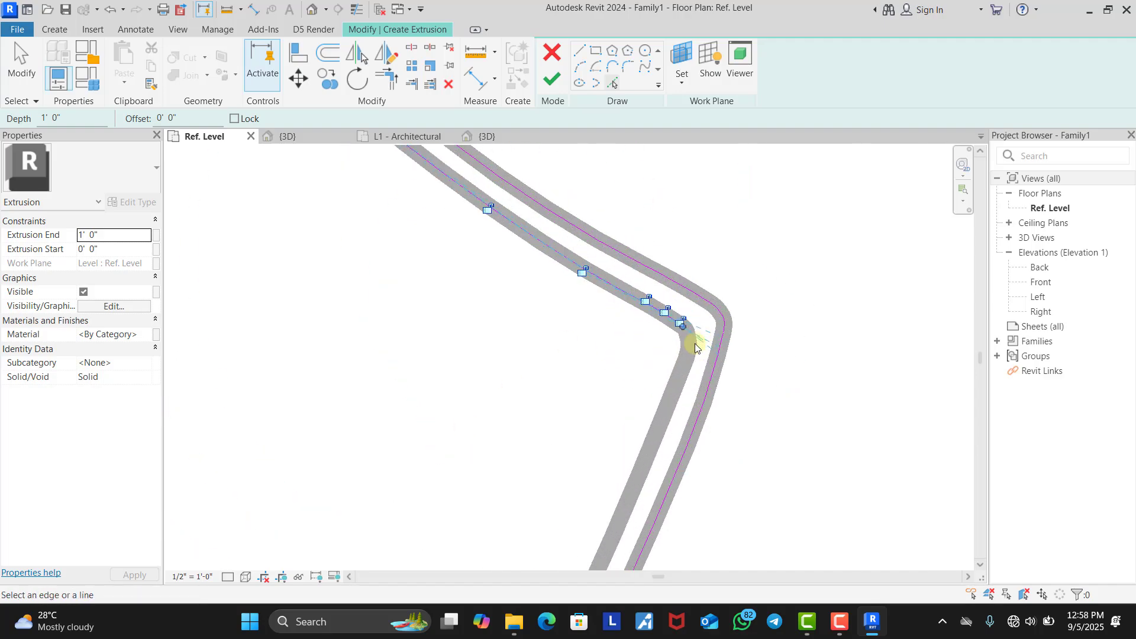
pyautogui.press('Tab')
pyautogui.click(668, 395)
pyautogui.scroll(-5, 761, 224)
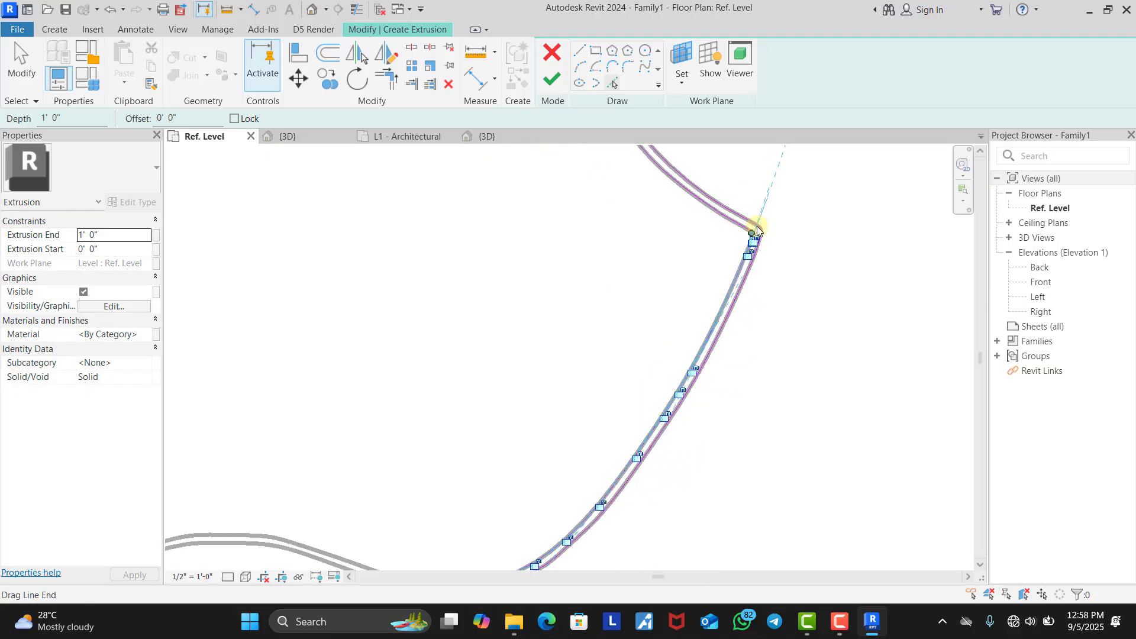
# Step: Pick both the upper and lower lines of the separate curve at the Apple's base into the sketch
pyautogui.scroll(8, 355, 385)
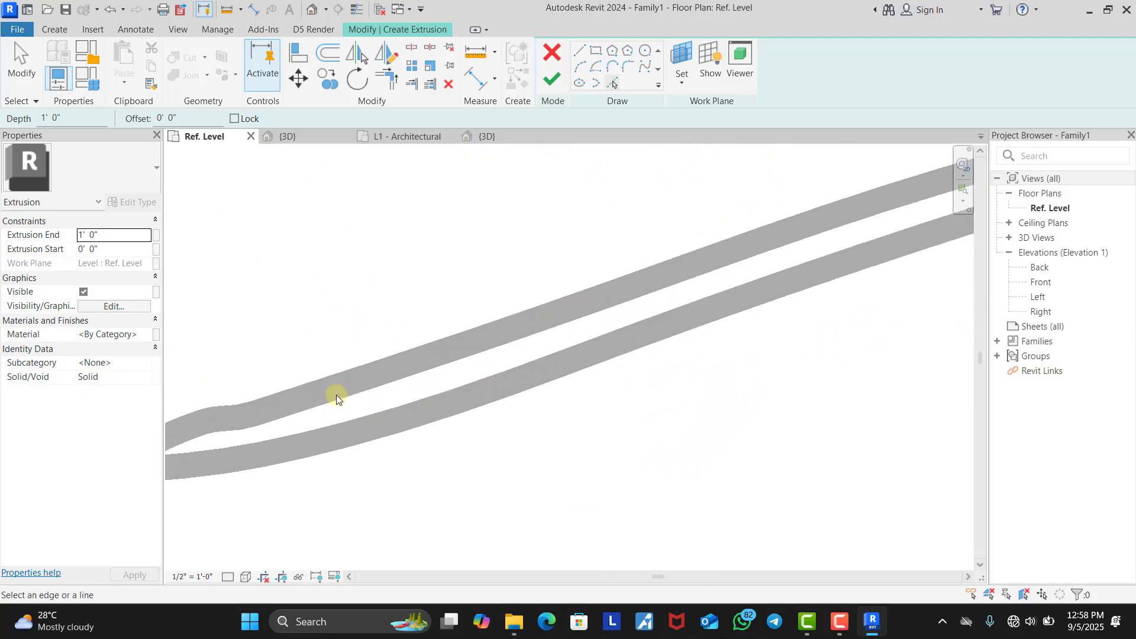
pyautogui.scroll(3, 379, 372)
pyautogui.press('Tab')
pyautogui.click(379, 373)
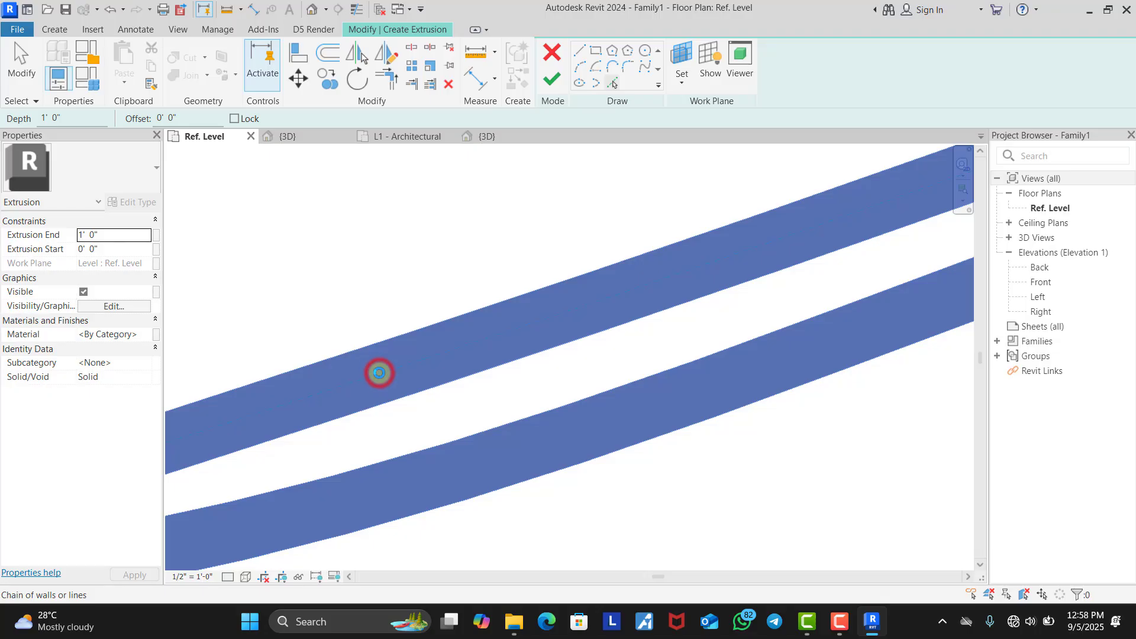
pyautogui.scroll(-4, 376, 378)
pyautogui.scroll(6, 408, 391)
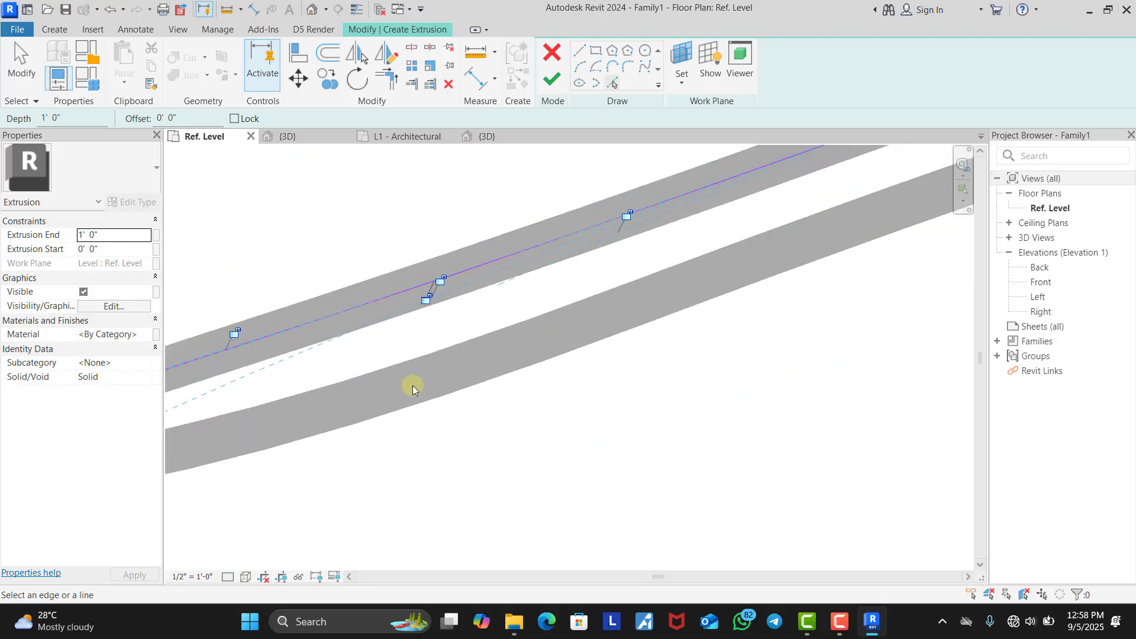
pyautogui.press('Tab')
pyautogui.click(419, 379)
pyautogui.scroll(-3, 358, 384)
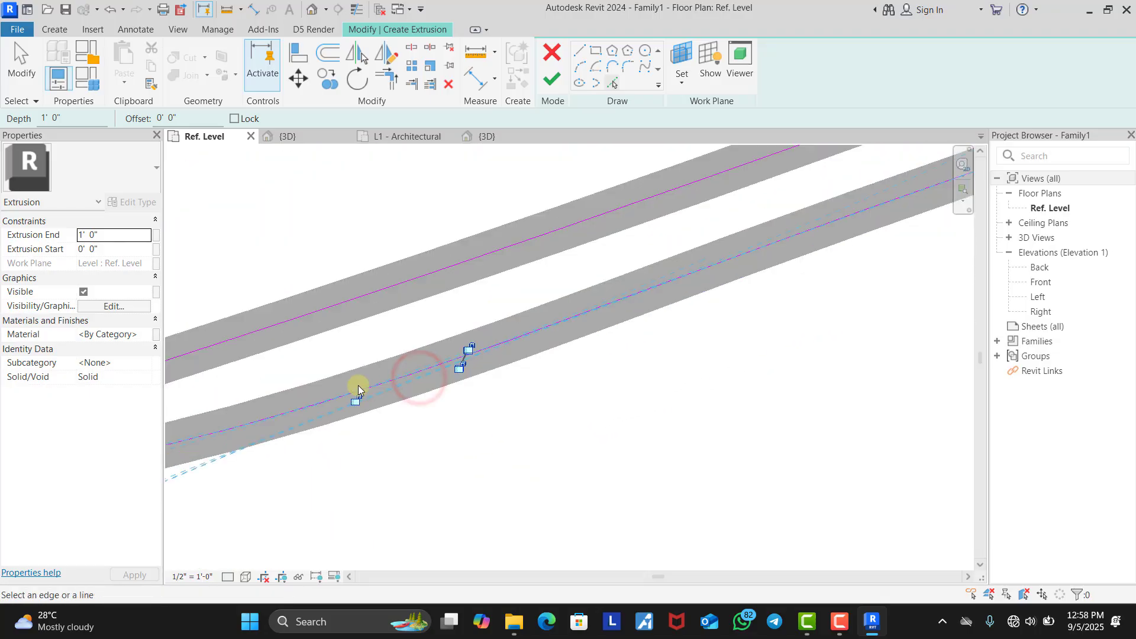
pyautogui.scroll(-3, 358, 380)
pyautogui.scroll(5, 779, 415)
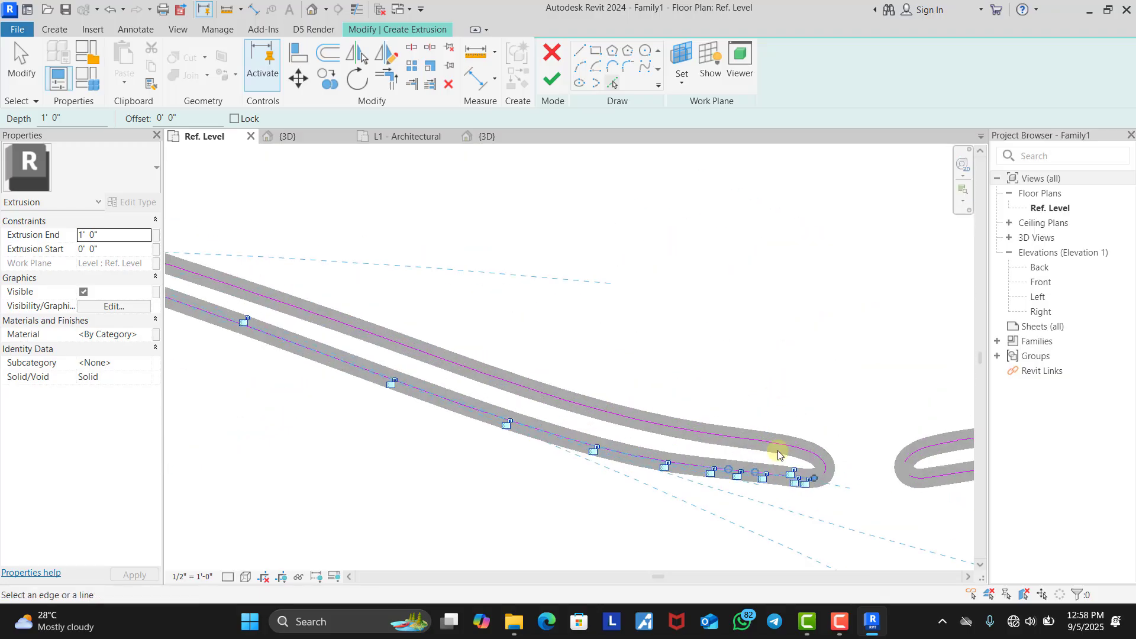
pyautogui.scroll(-8, 779, 460)
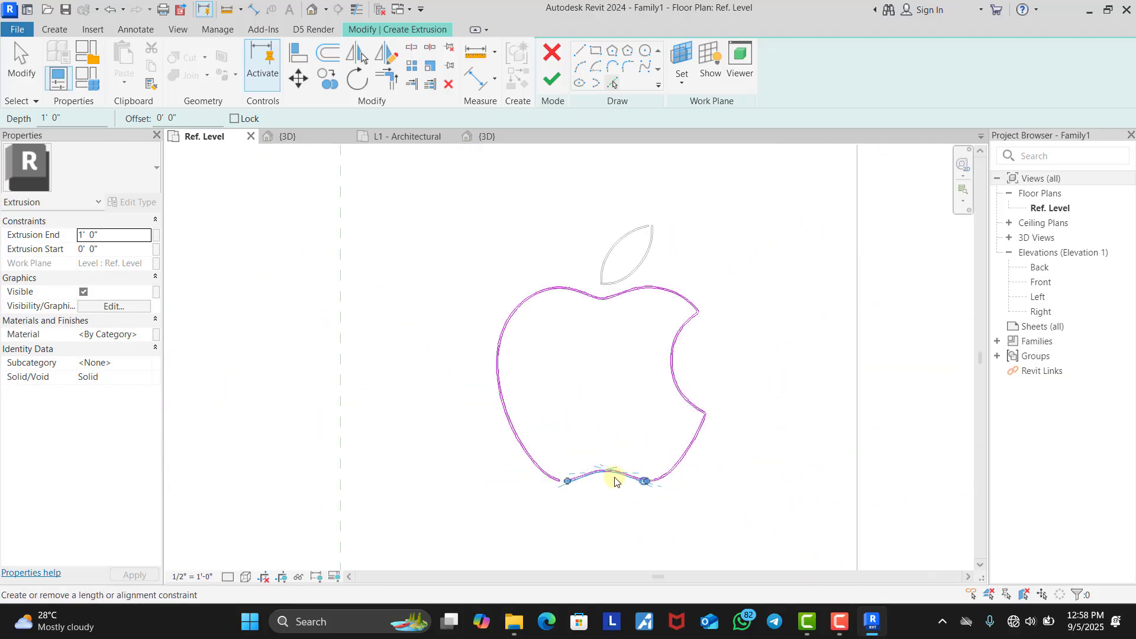
# Step: Add the leaf's complete double outline to the sketch as a chain and try to finish the extrusion
pyautogui.scroll(8, 645, 327)
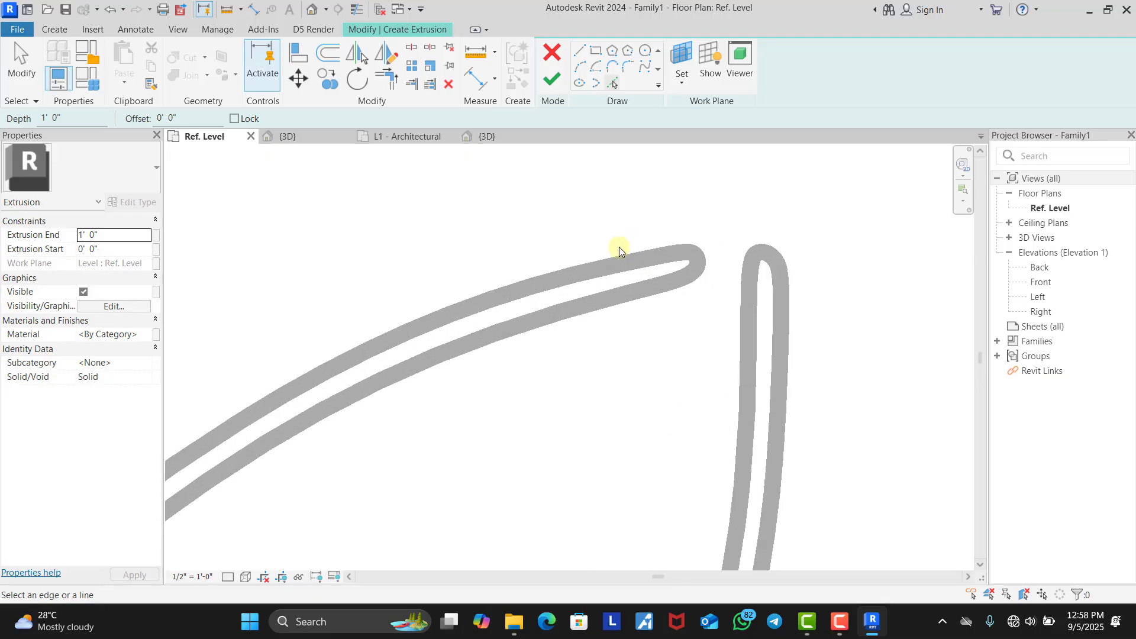
pyautogui.scroll(6, 609, 267)
pyautogui.press('Tab')
pyautogui.click(679, 266)
pyautogui.scroll(-4, 578, 262)
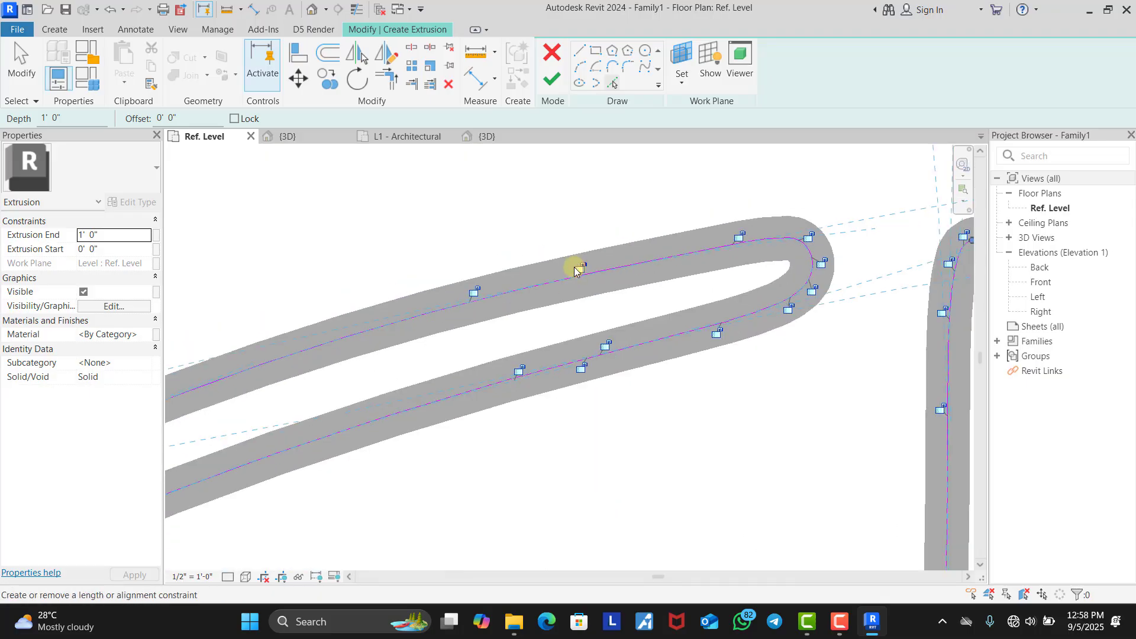
pyautogui.scroll(-4, 681, 272)
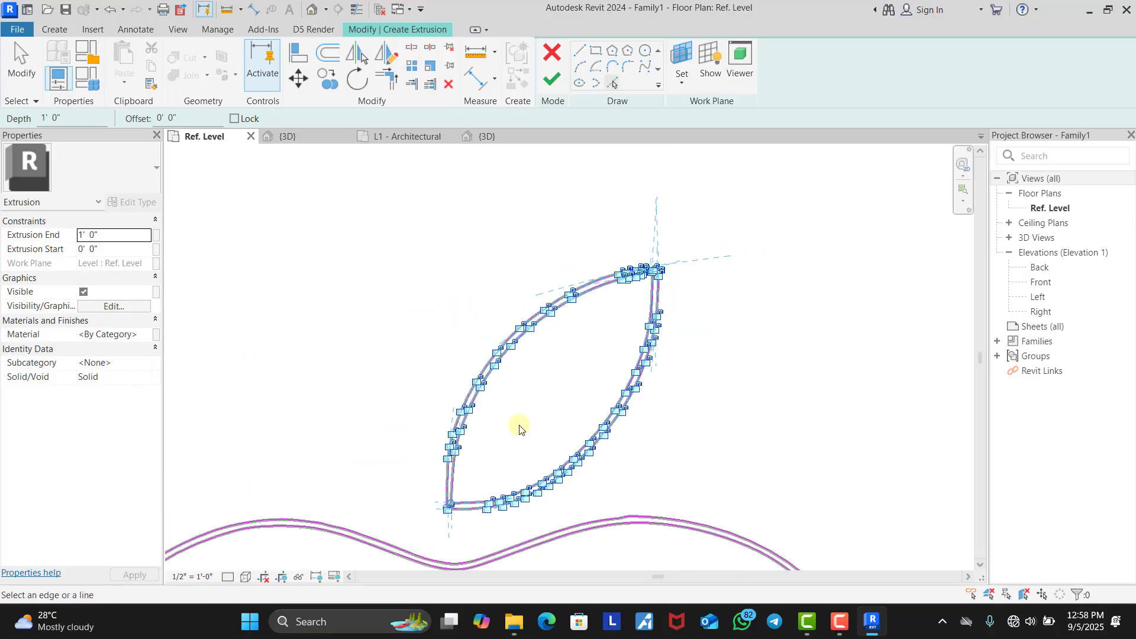
pyautogui.scroll(-5, 565, 278)
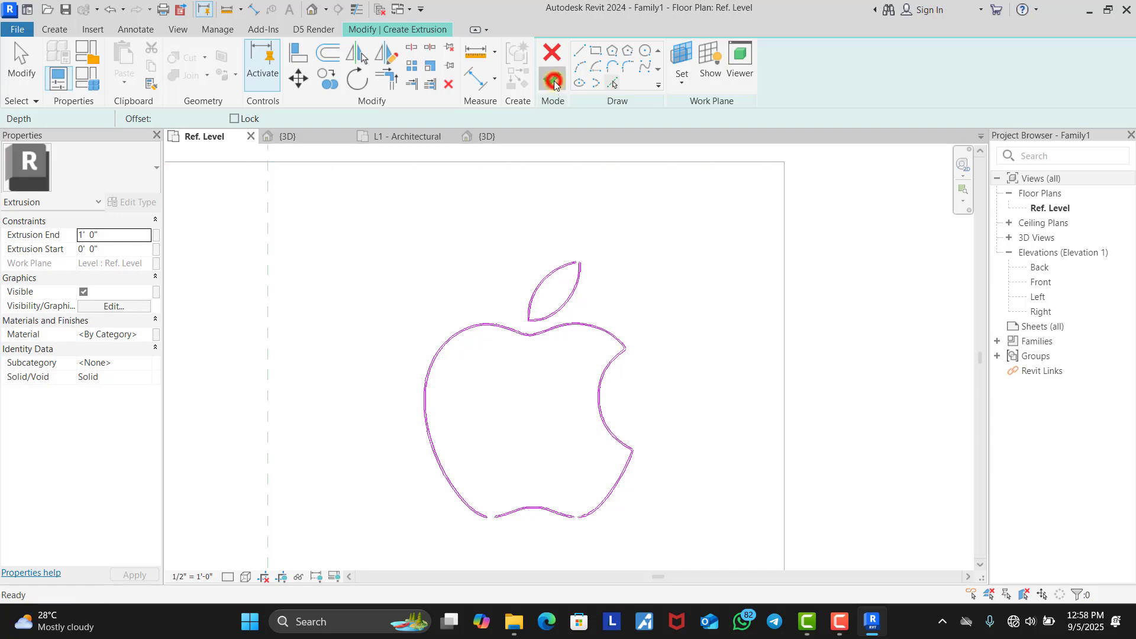
# Step: Return to the sketch and close the open loop at the leaf's right tip with a straight line between the two curve endpoints
pyautogui.scroll(6, 571, 314)
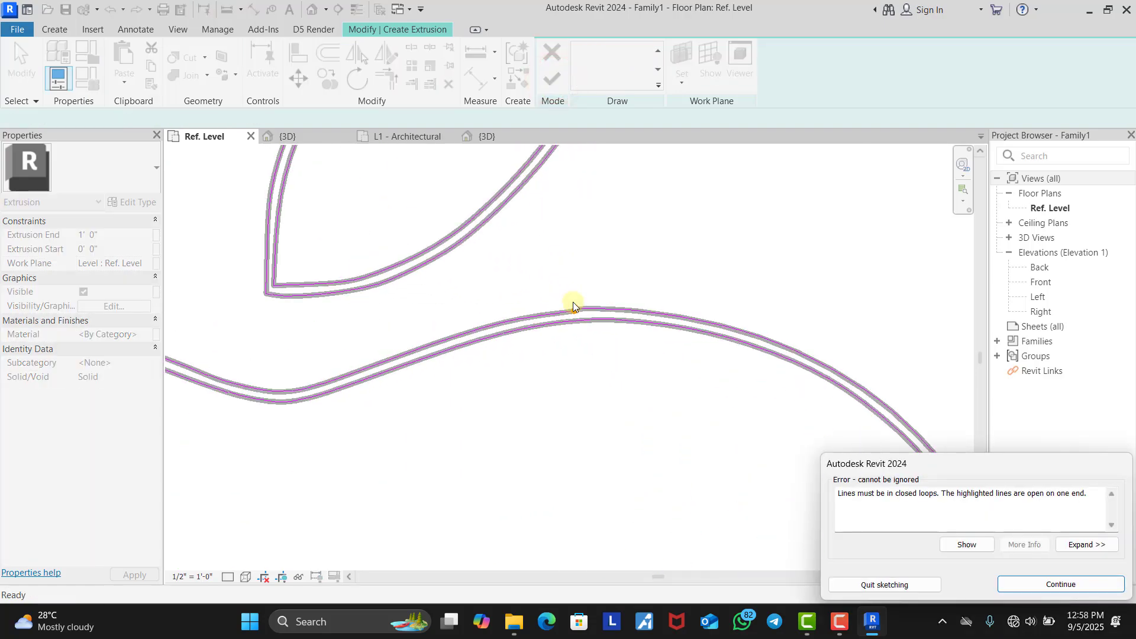
pyautogui.scroll(-3, 570, 318)
pyautogui.scroll(5, 603, 236)
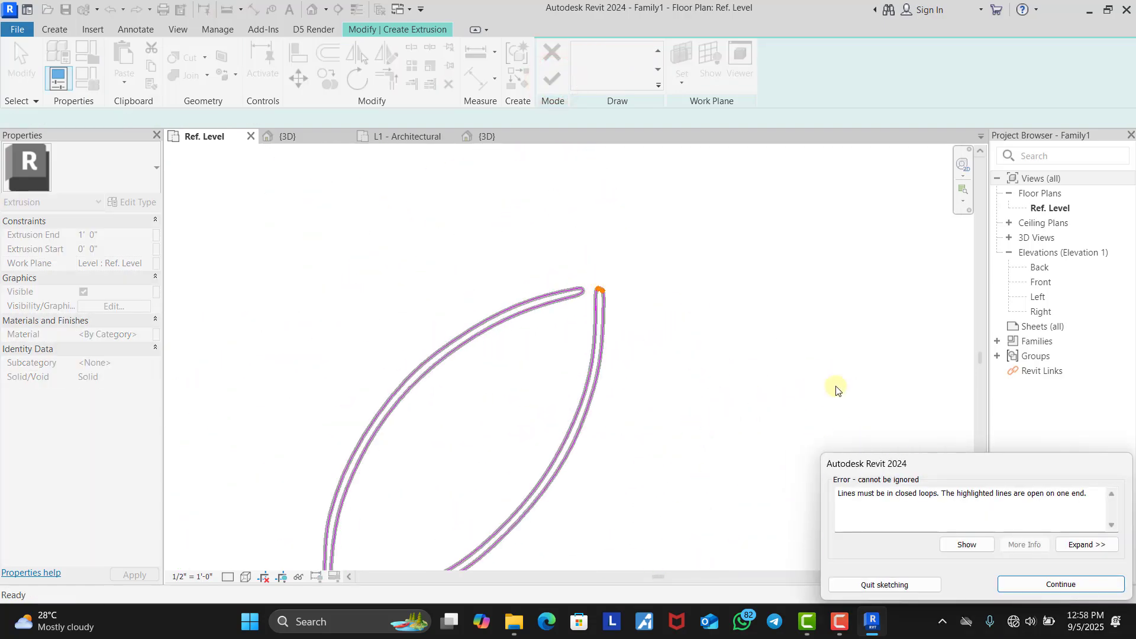
pyautogui.click(1019, 584)
pyautogui.scroll(5, 612, 296)
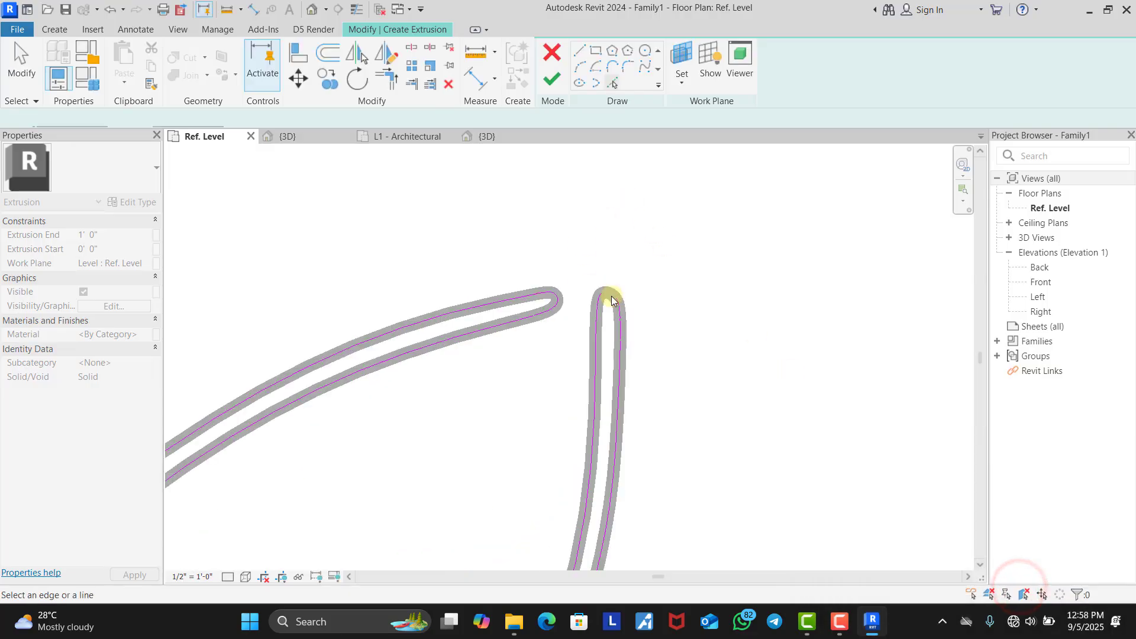
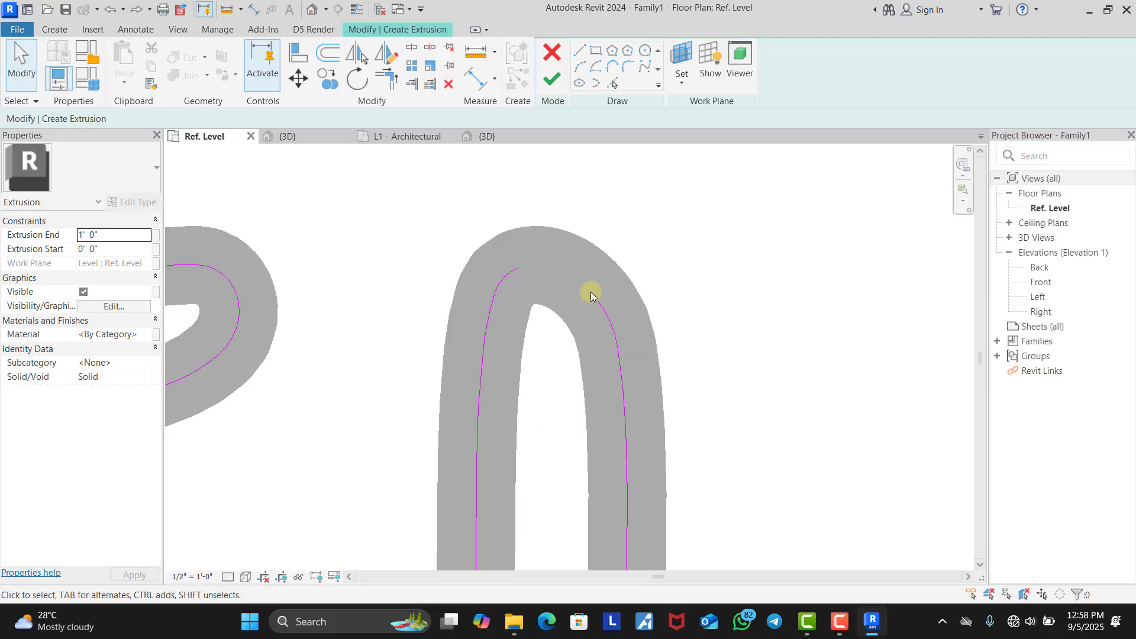
pyautogui.click(578, 53)
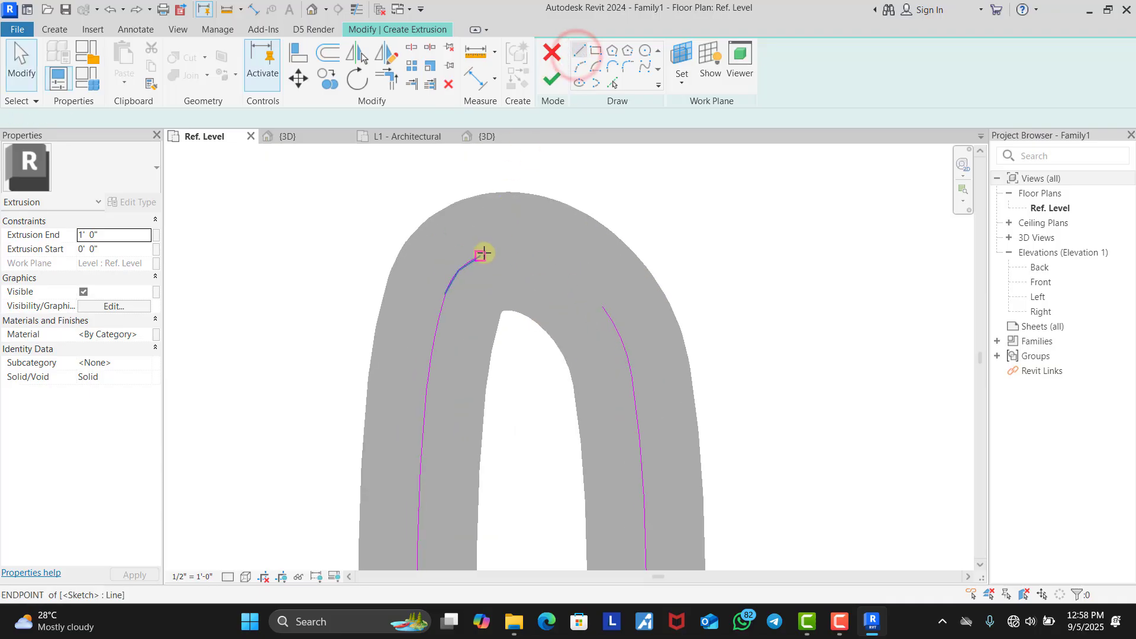
pyautogui.click(480, 253)
pyautogui.scroll(2, 609, 308)
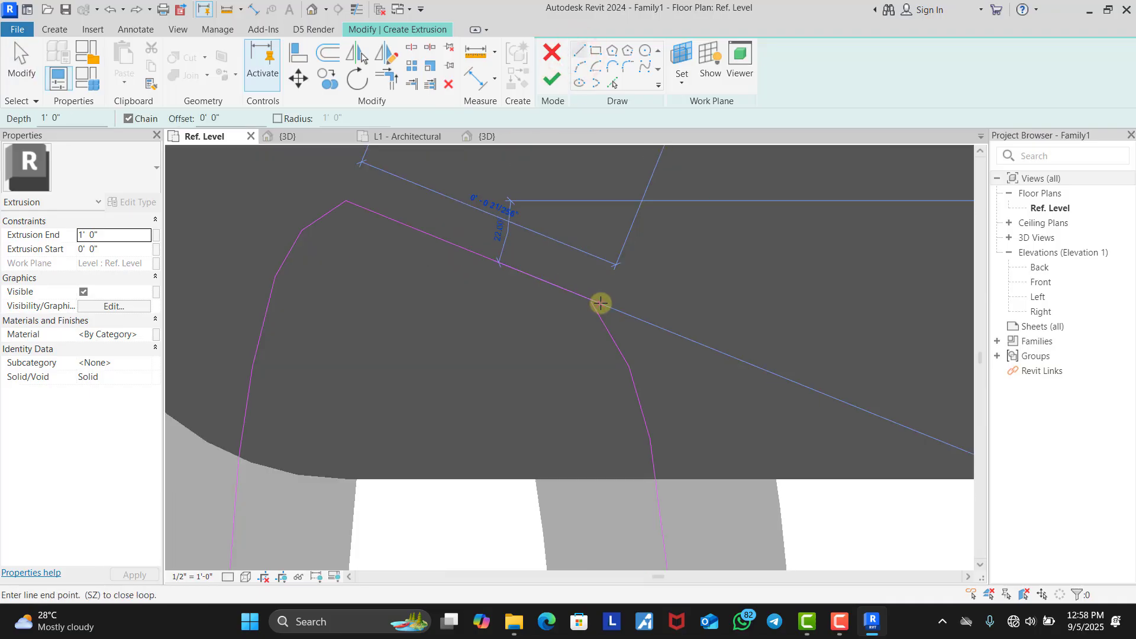
pyautogui.click(592, 303)
pyautogui.scroll(-8, 553, 248)
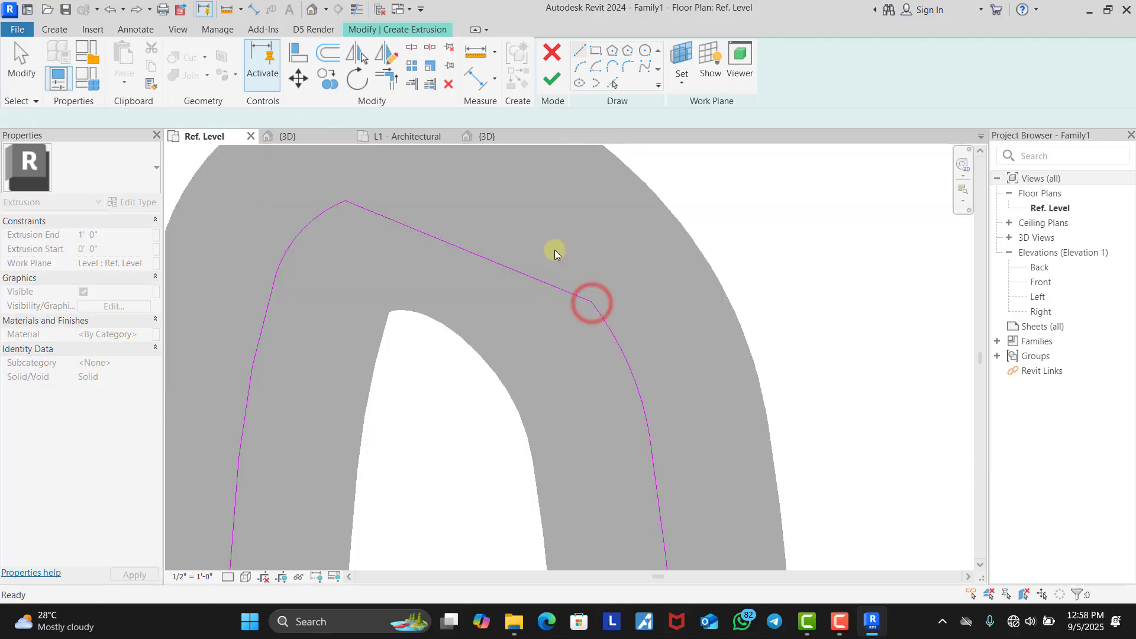
# Step: Try to finish the extrusion, then trim the two open line ends to a corner at the bump on the Apple body's upper-right outer line
pyautogui.scroll(-5, 555, 204)
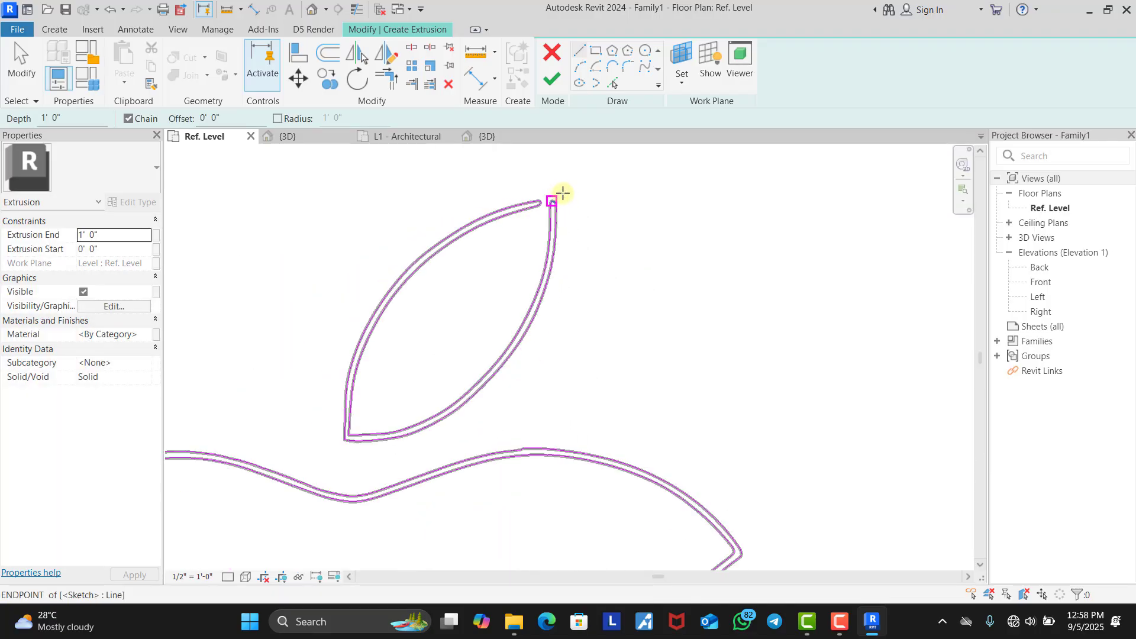
pyautogui.press('Escape')
pyautogui.click(558, 87)
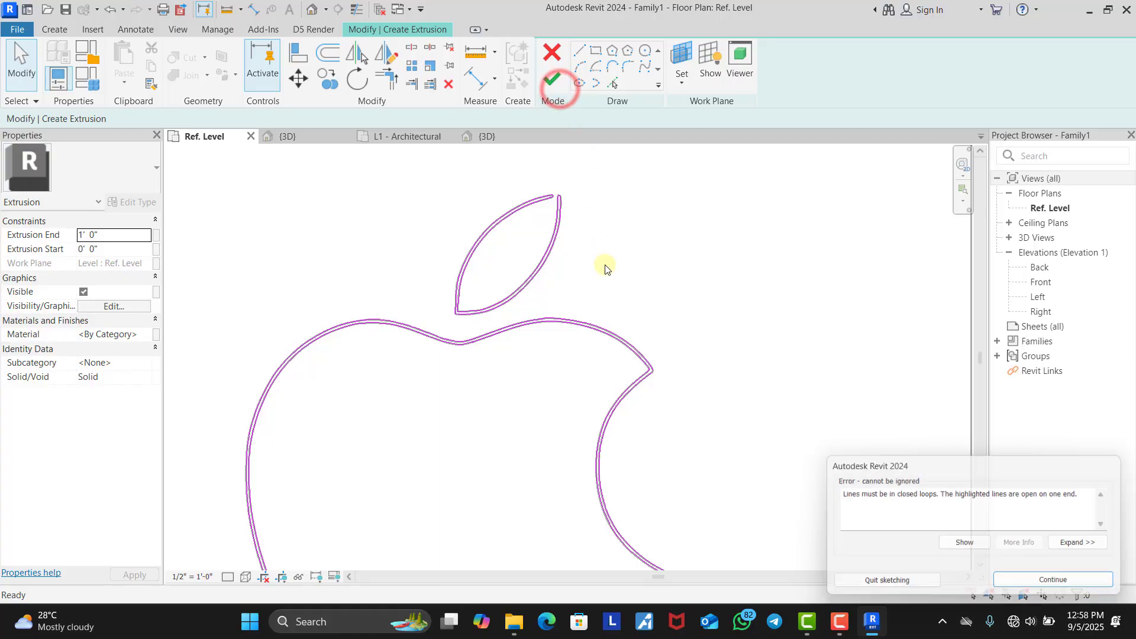
pyautogui.scroll(5, 550, 323)
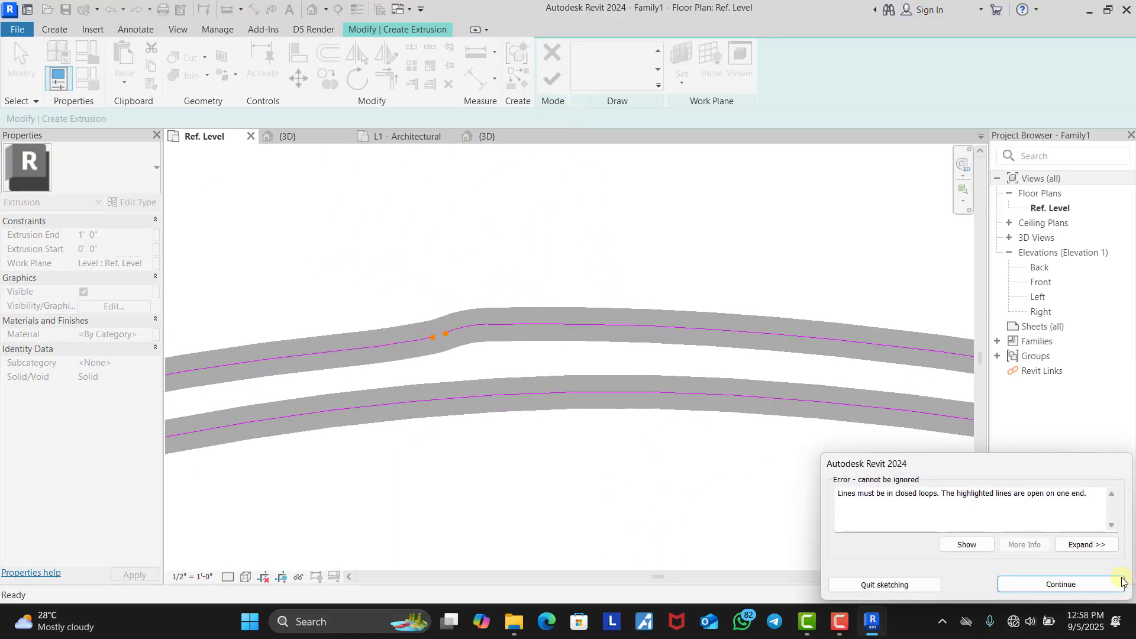
pyautogui.click(1041, 581)
pyautogui.scroll(3, 427, 322)
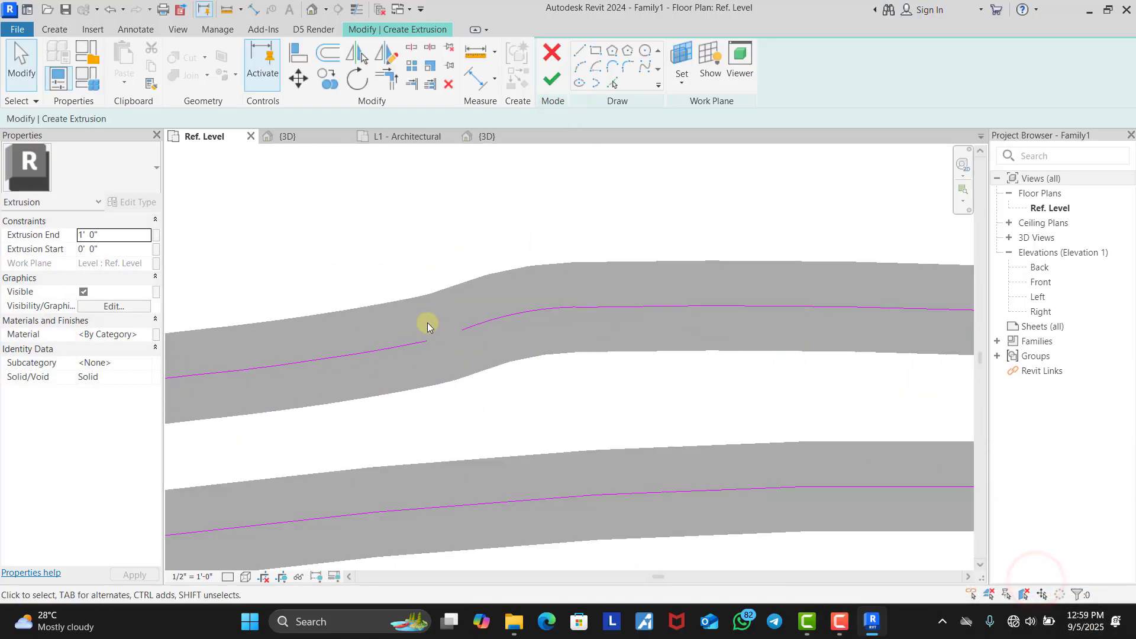
pyautogui.click(387, 83)
pyautogui.click(417, 344)
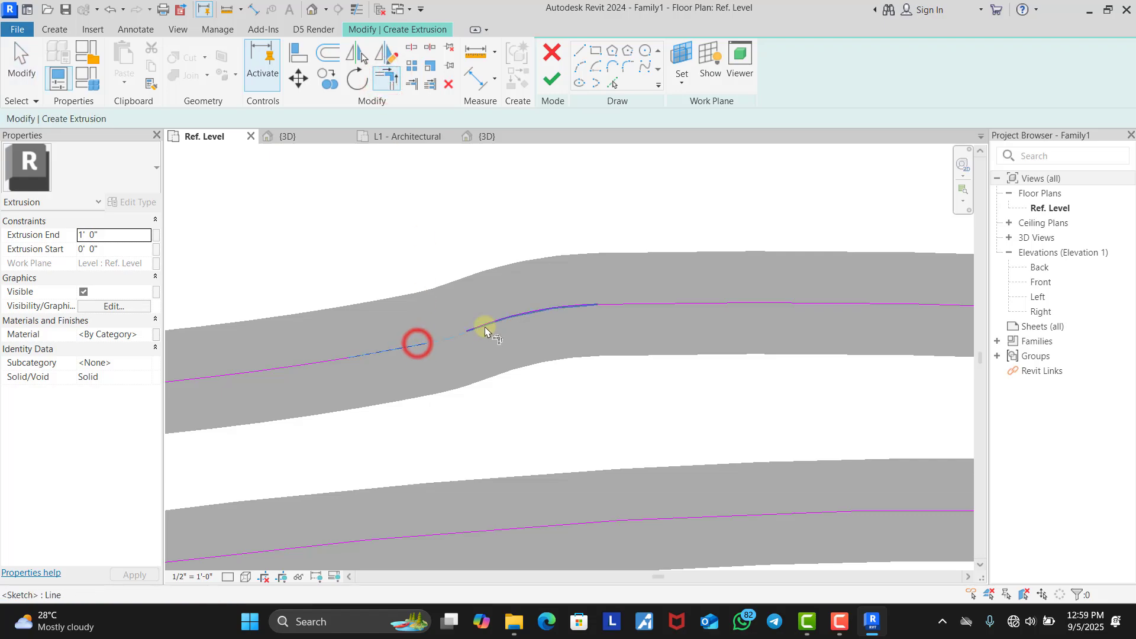
pyautogui.click(477, 326)
pyautogui.scroll(-4, 509, 278)
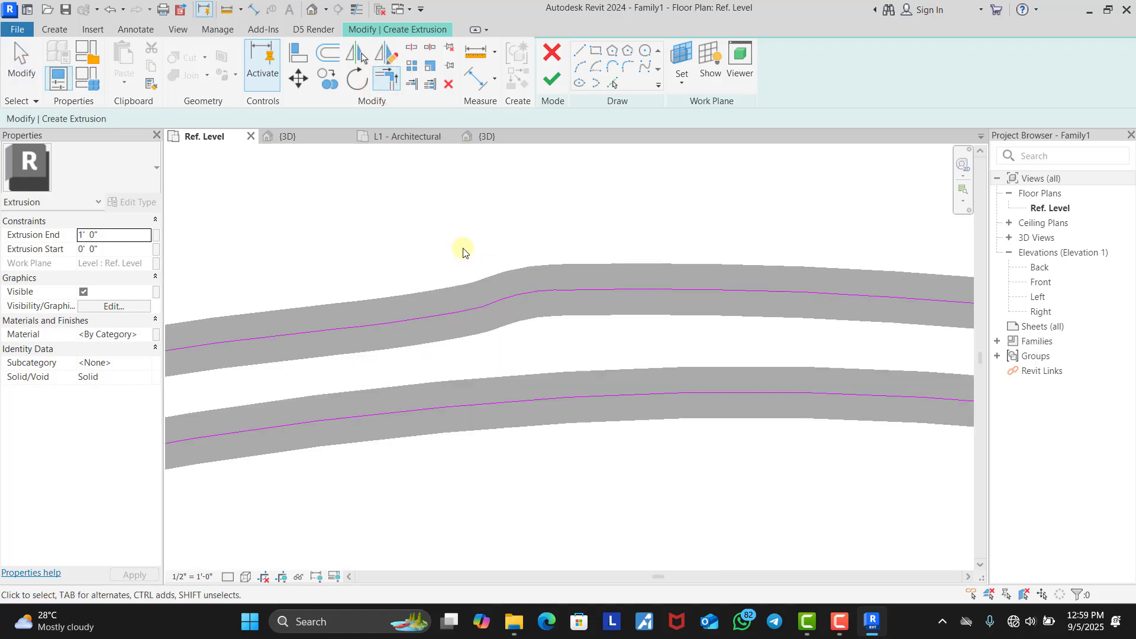
# Step: Retry finishing the sketch and join the outer line's open ends at the upper tip of the Apple's bite with a corner trim
pyautogui.click(549, 78)
pyautogui.scroll(-3, 495, 250)
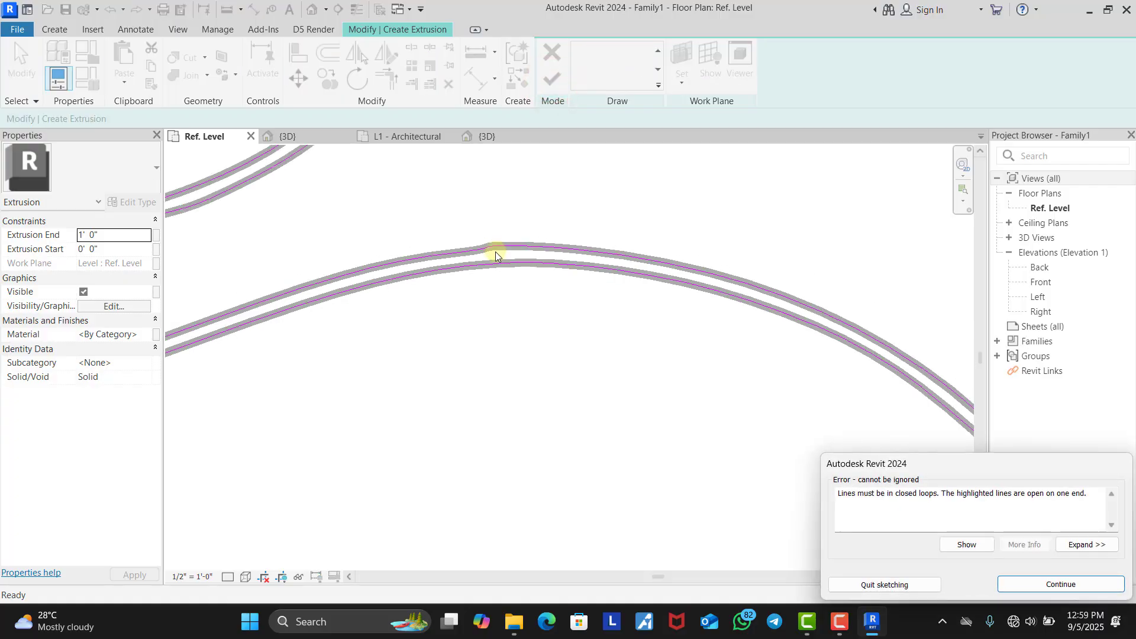
pyautogui.scroll(5, 663, 329)
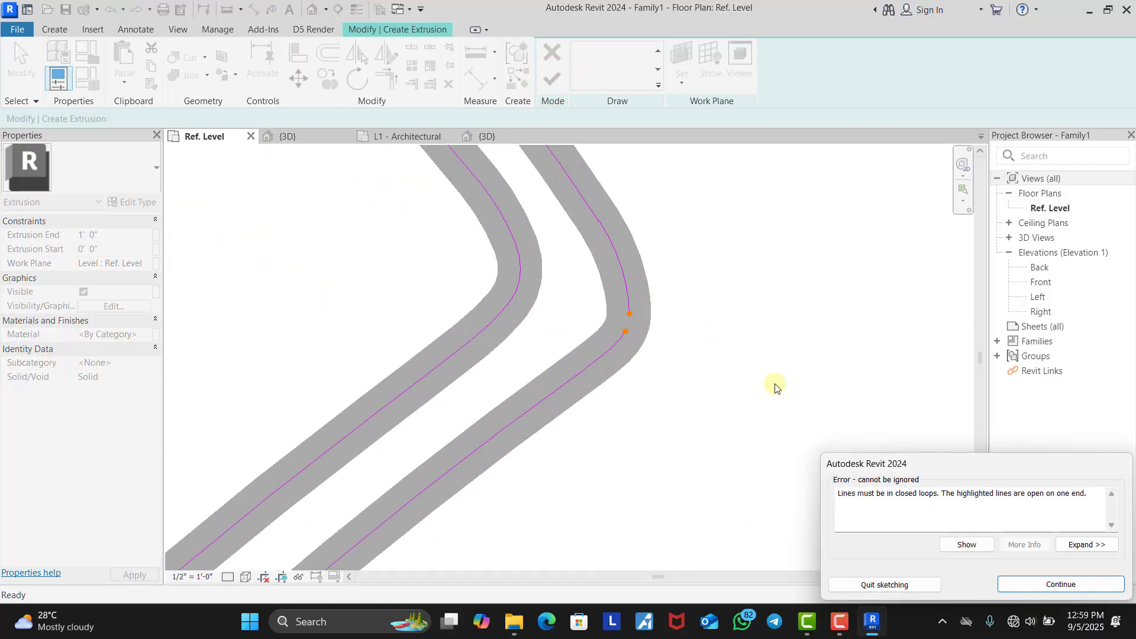
pyautogui.click(1052, 579)
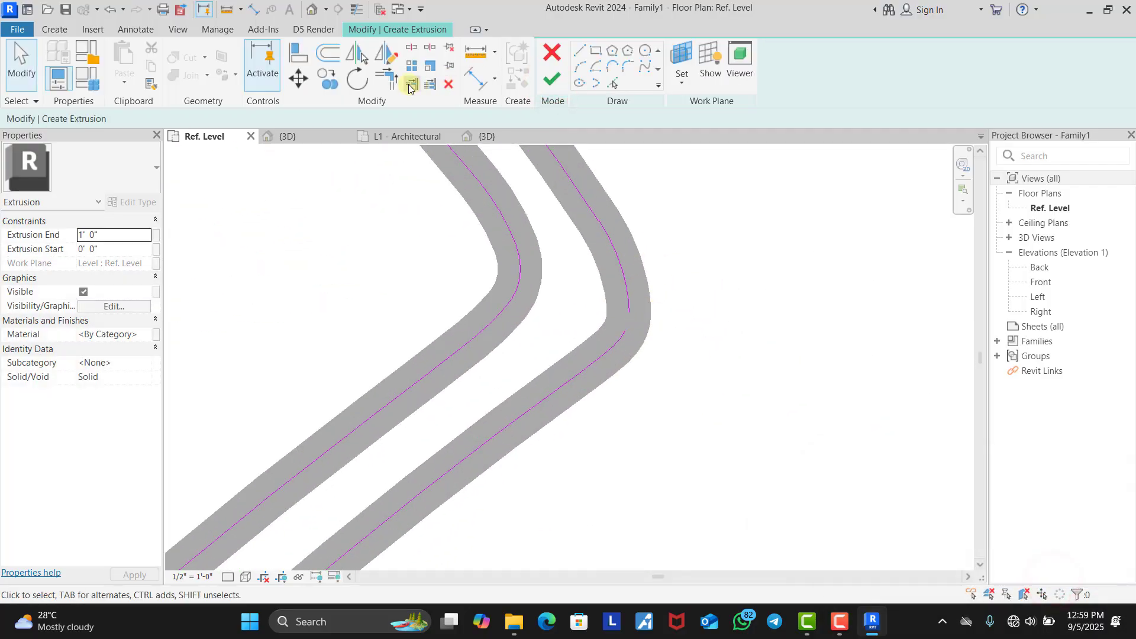
pyautogui.scroll(3, 626, 299)
pyautogui.click(626, 277)
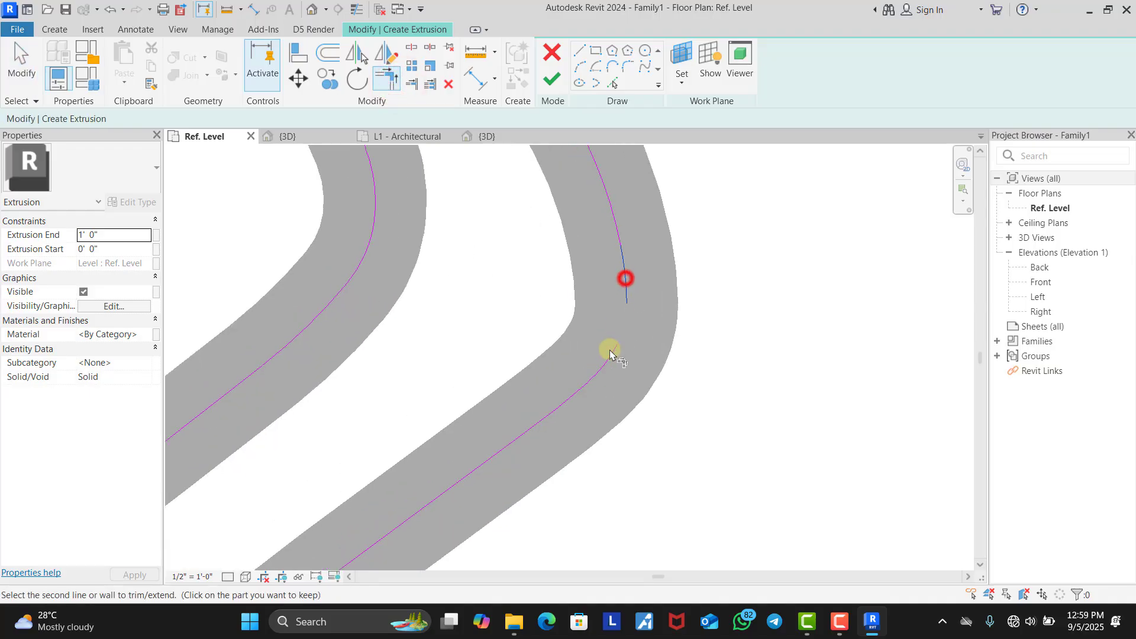
pyautogui.click(607, 357)
pyautogui.scroll(-6, 669, 255)
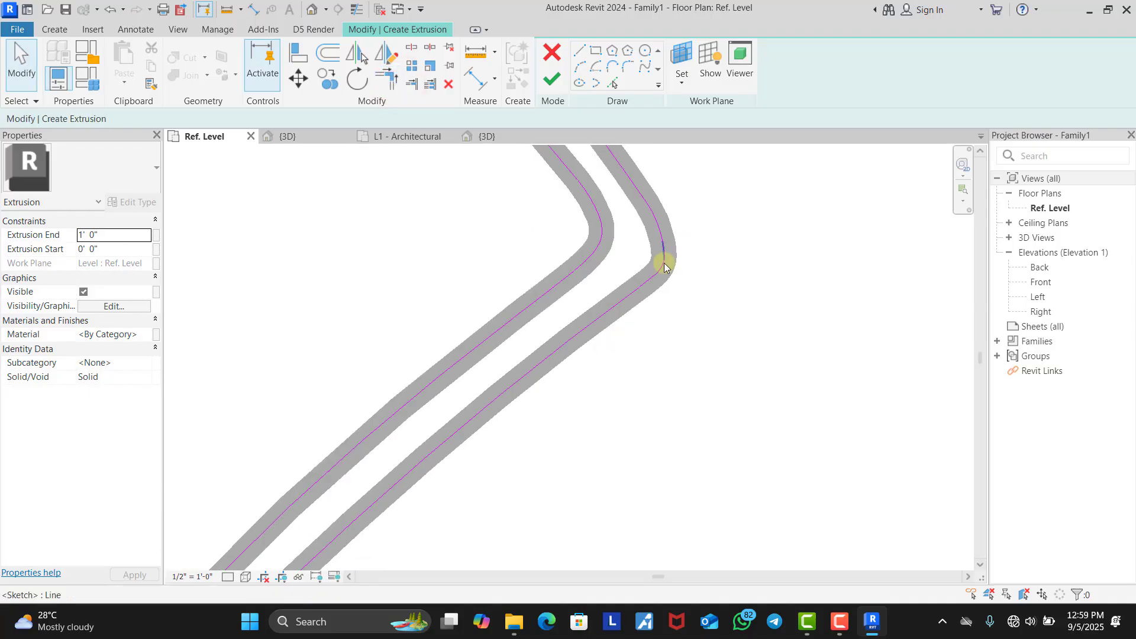
# Step: Check the sketch for open loops and trim the inner line's two ends to a corner at the lower tip of the bite
pyautogui.scroll(-2, 668, 255)
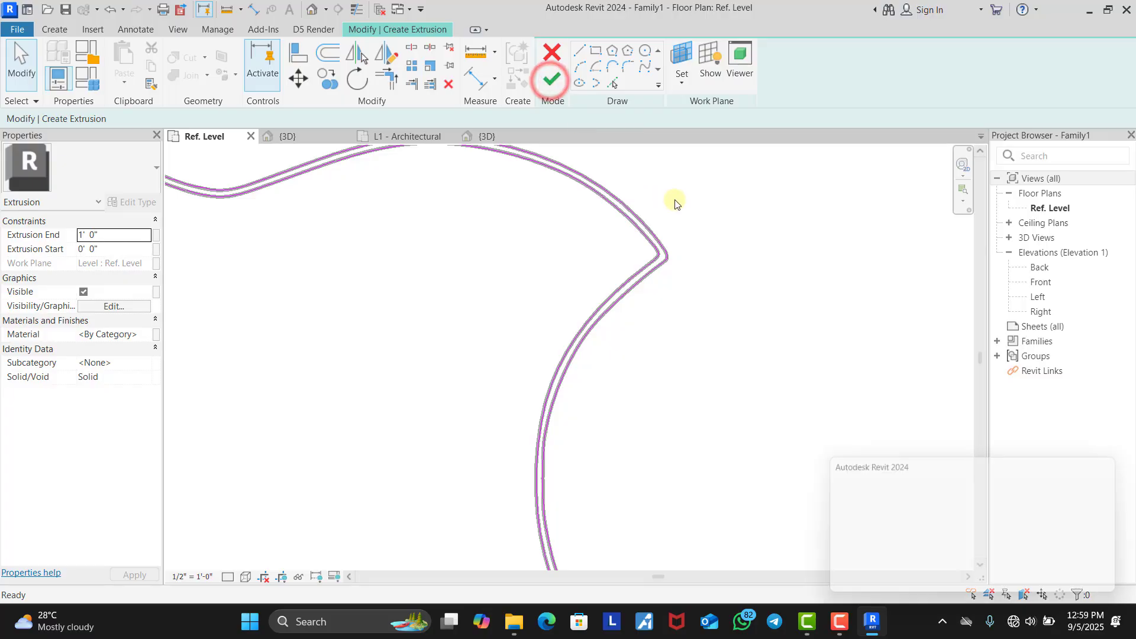
pyautogui.scroll(-4, 697, 223)
pyautogui.scroll(6, 691, 381)
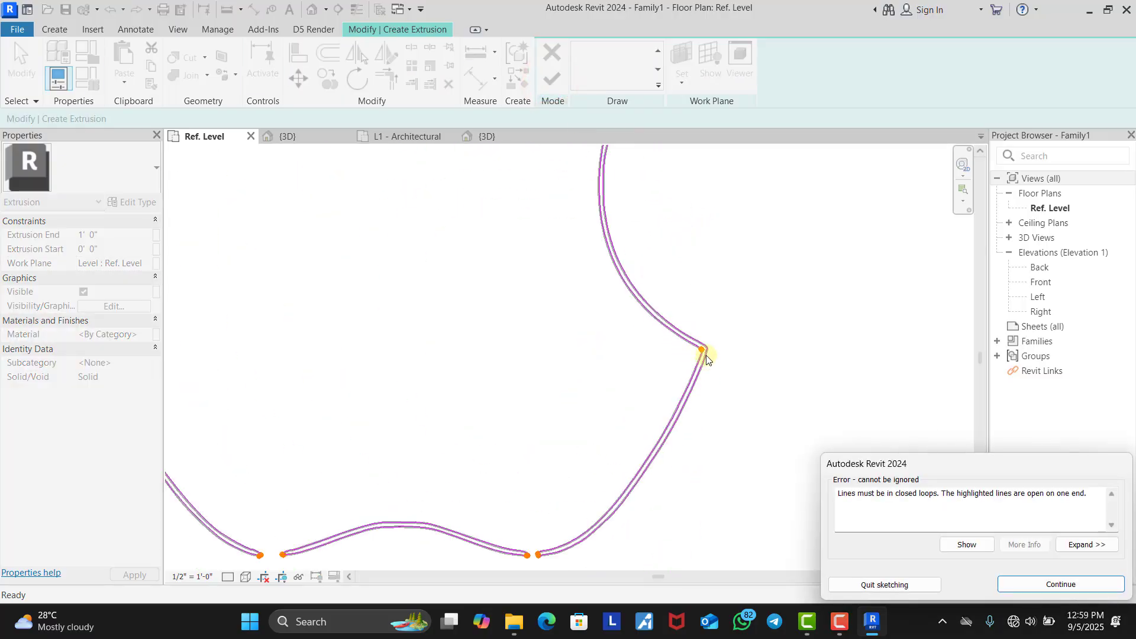
pyautogui.click(1026, 585)
pyautogui.scroll(3, 654, 355)
pyautogui.click(1015, 584)
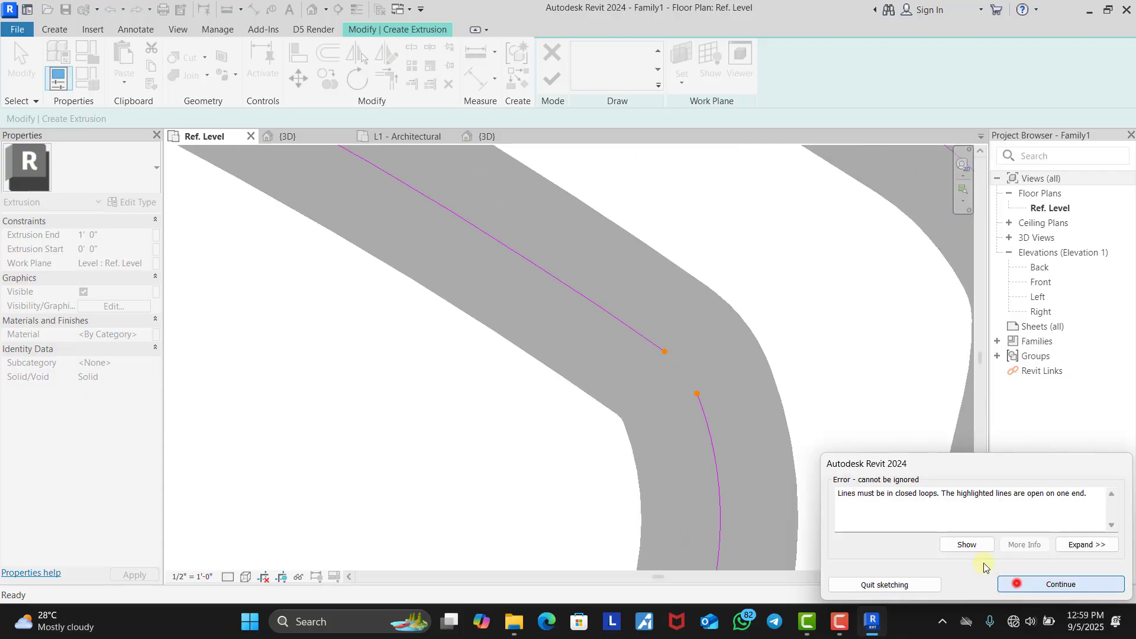
pyautogui.click(388, 77)
pyautogui.click(653, 350)
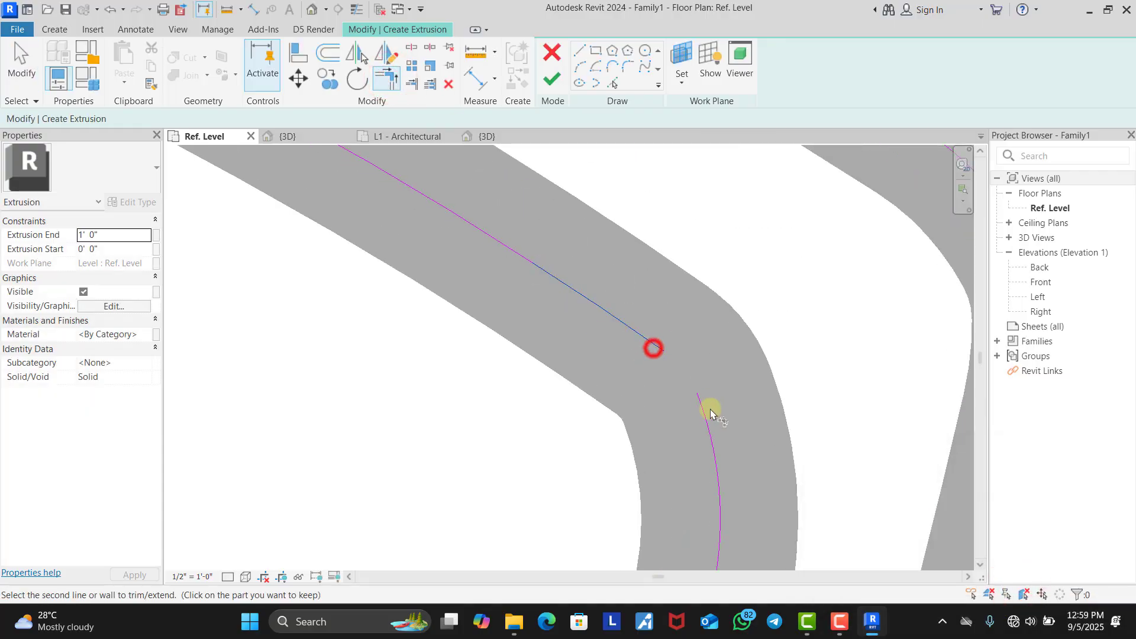
pyautogui.click(706, 408)
pyautogui.press('Escape')
pyautogui.scroll(-3, 698, 336)
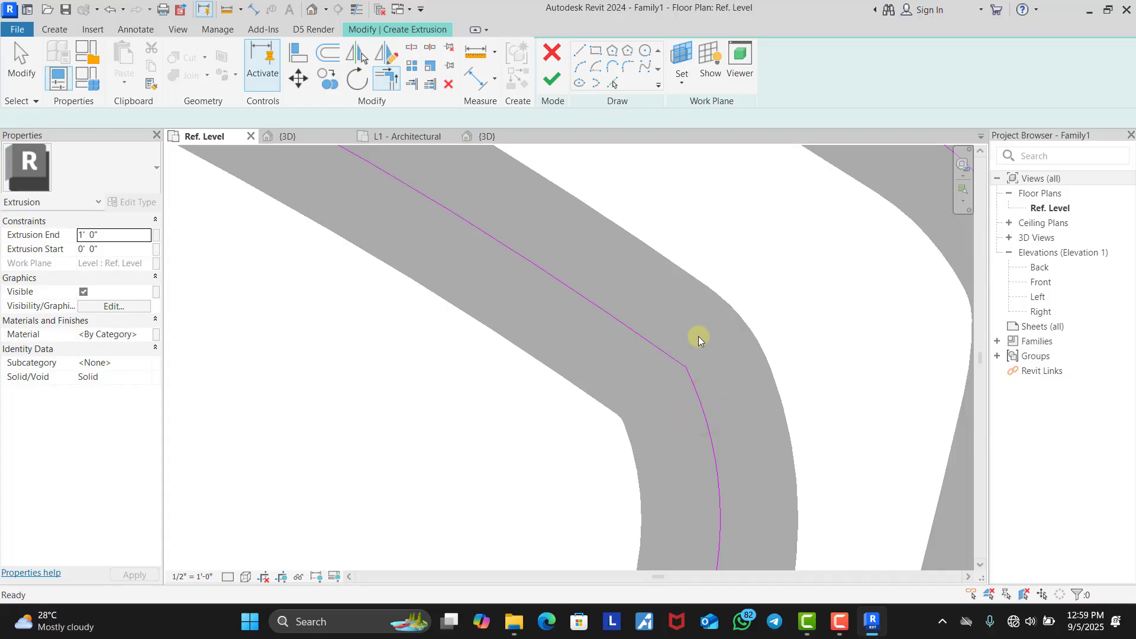
# Step: Close the rounded line ends on both sides of the right-hand gap in the Apple's base using Trim/Extend to Corner
pyautogui.scroll(5, 696, 340)
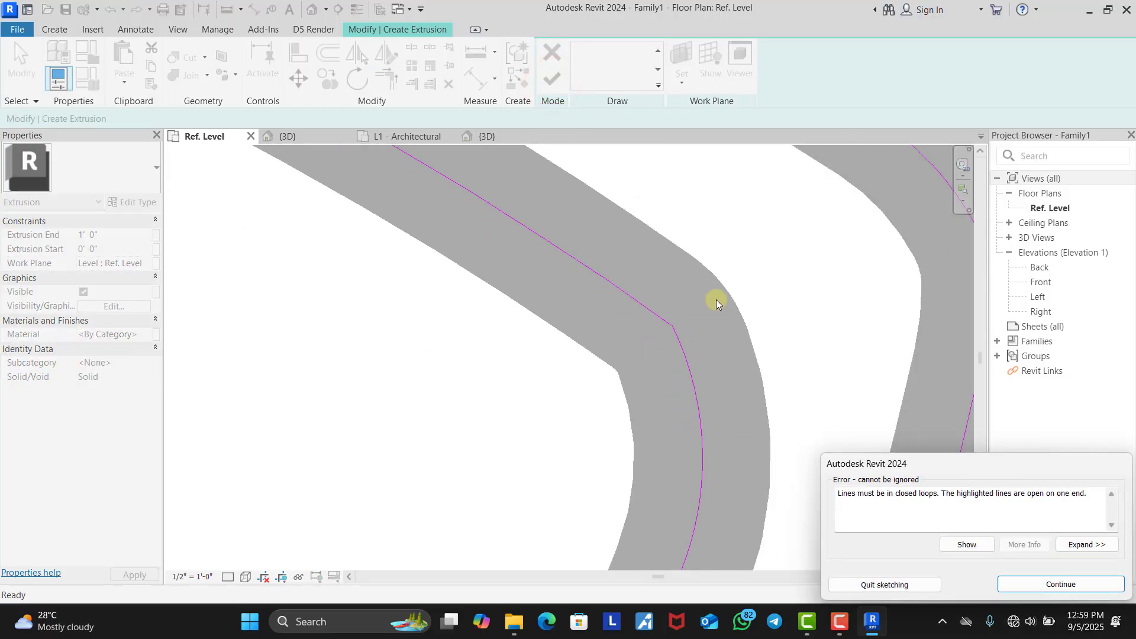
pyautogui.scroll(-3, 716, 246)
pyautogui.scroll(-2, 713, 247)
pyautogui.scroll(6, 629, 391)
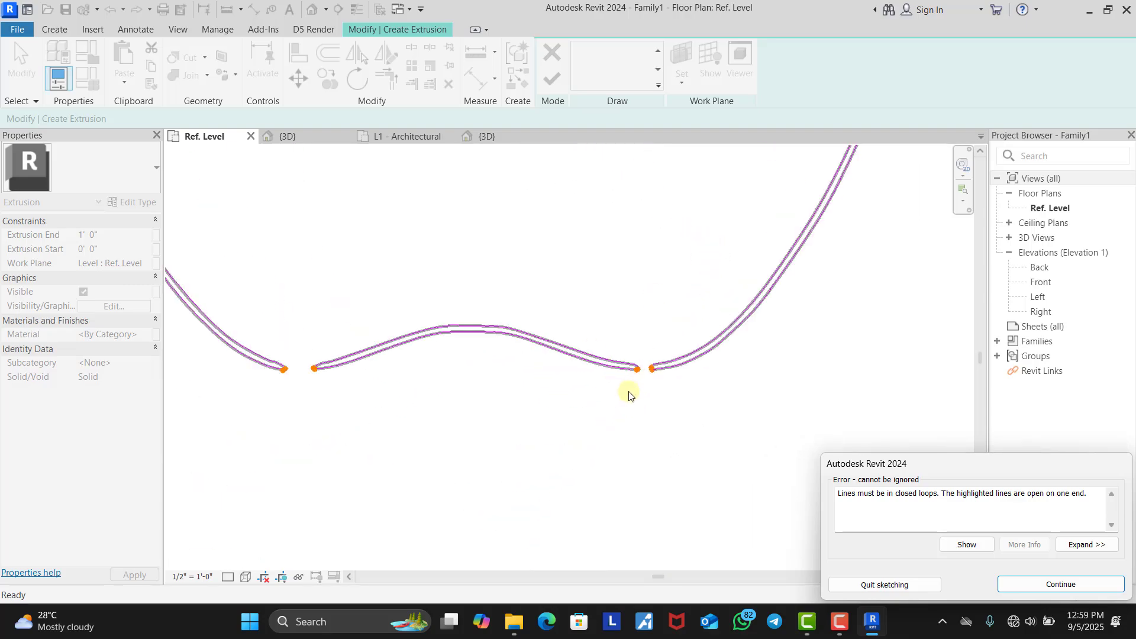
pyautogui.scroll(4, 647, 377)
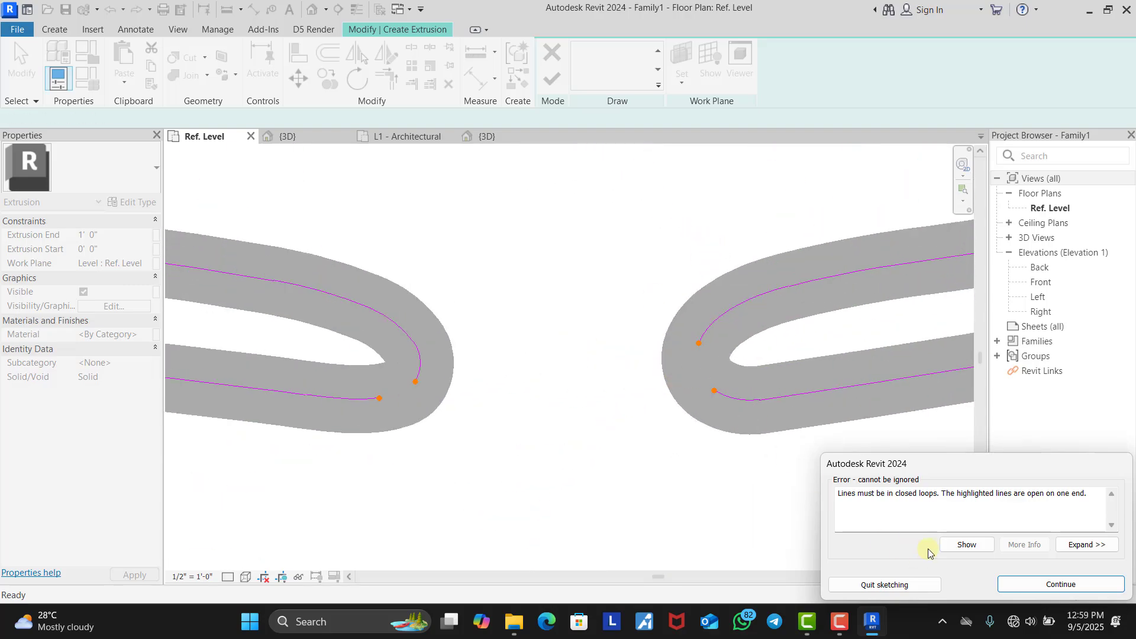
pyautogui.click(1018, 584)
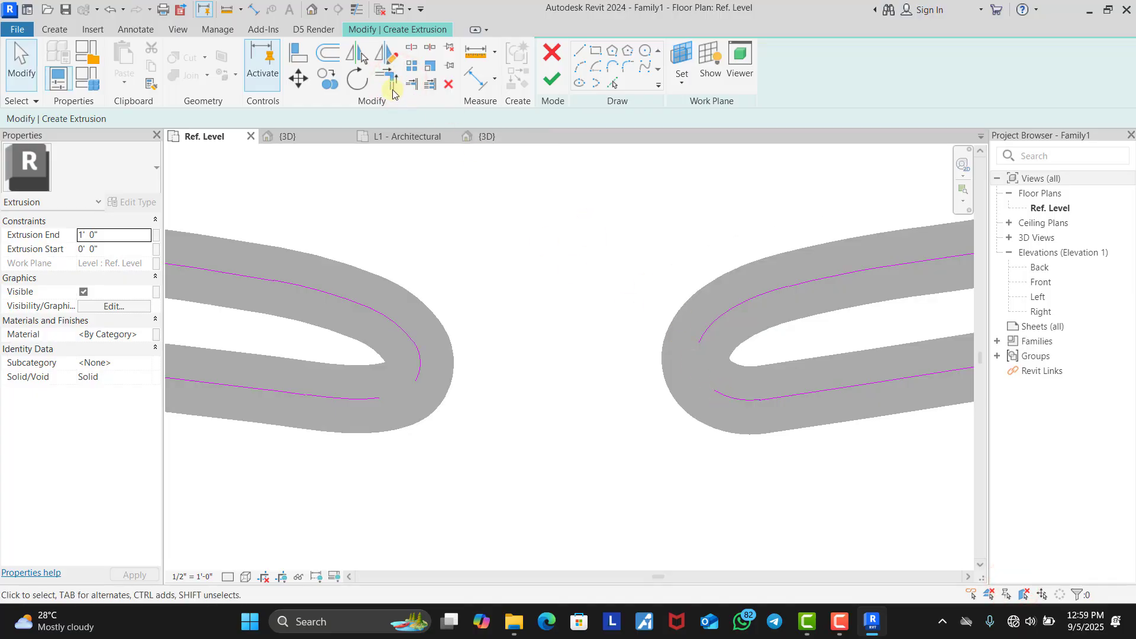
pyautogui.click(391, 90)
pyautogui.click(719, 393)
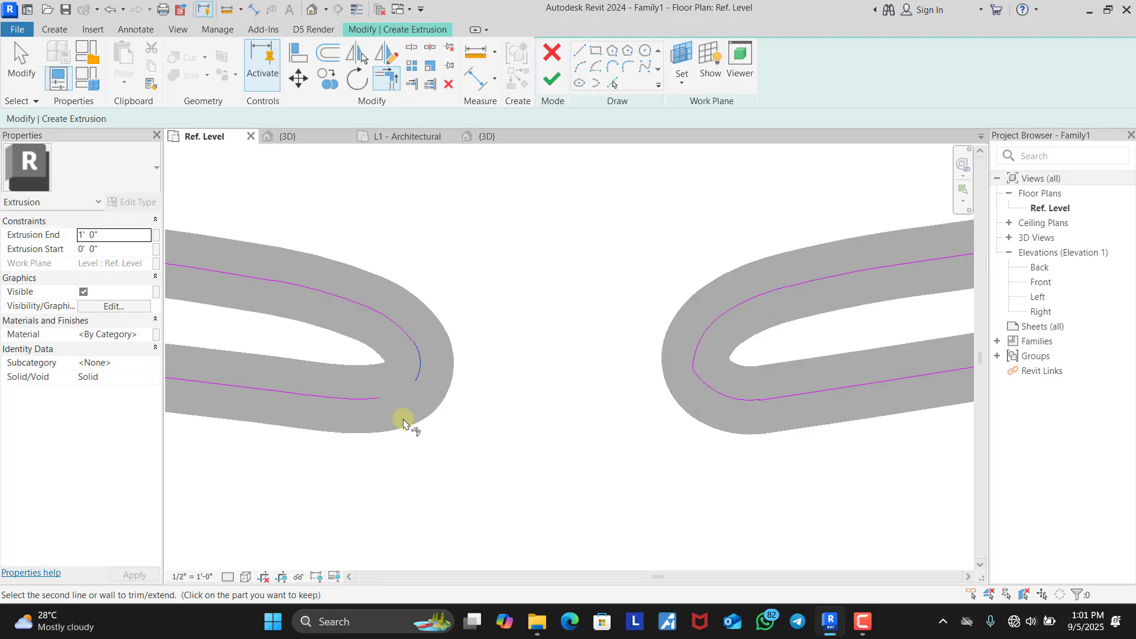
pyautogui.scroll(3, 391, 402)
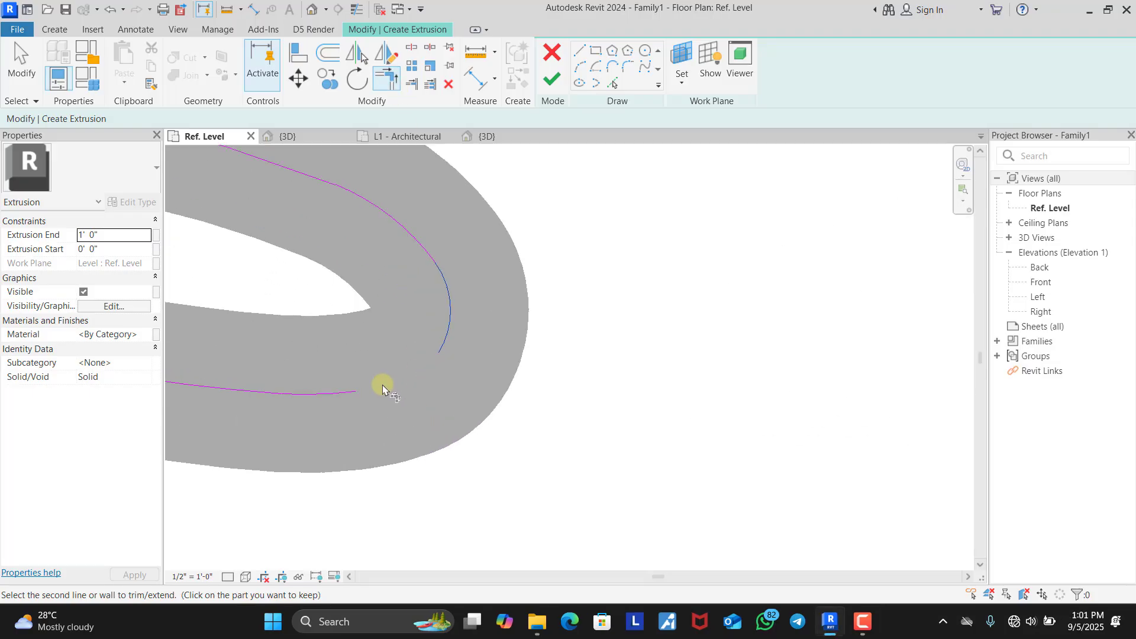
pyautogui.click(350, 393)
pyautogui.scroll(-5, 641, 398)
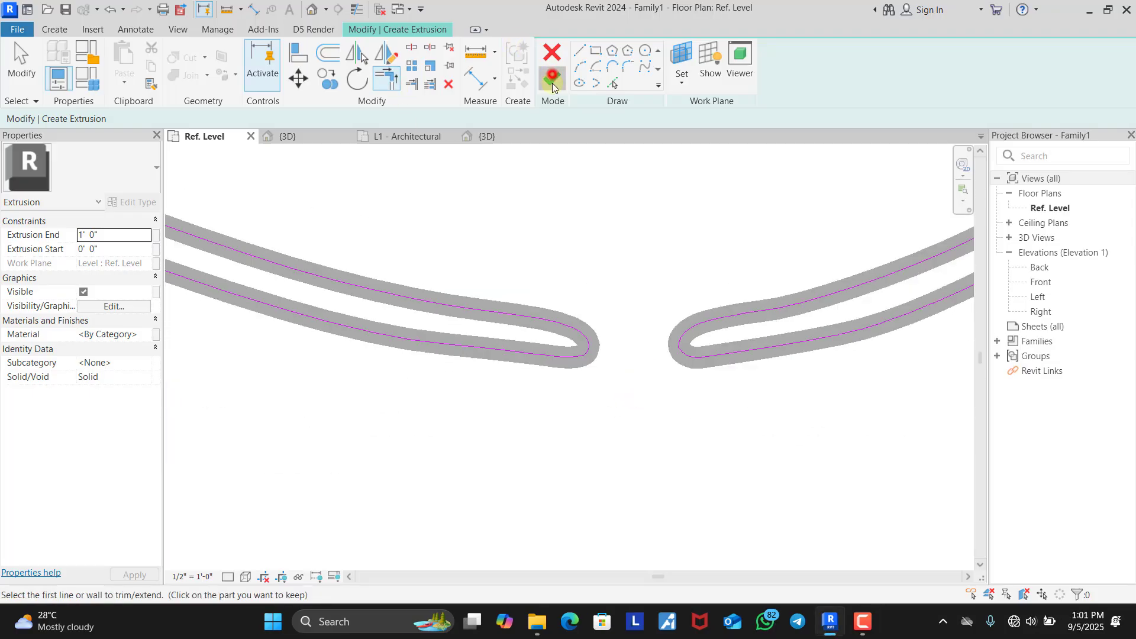
# Step: Try to finish again and trim the open line ends to corners on both sides of the left-hand gap in the Apple's base
pyautogui.click(553, 88)
pyautogui.scroll(-4, 626, 398)
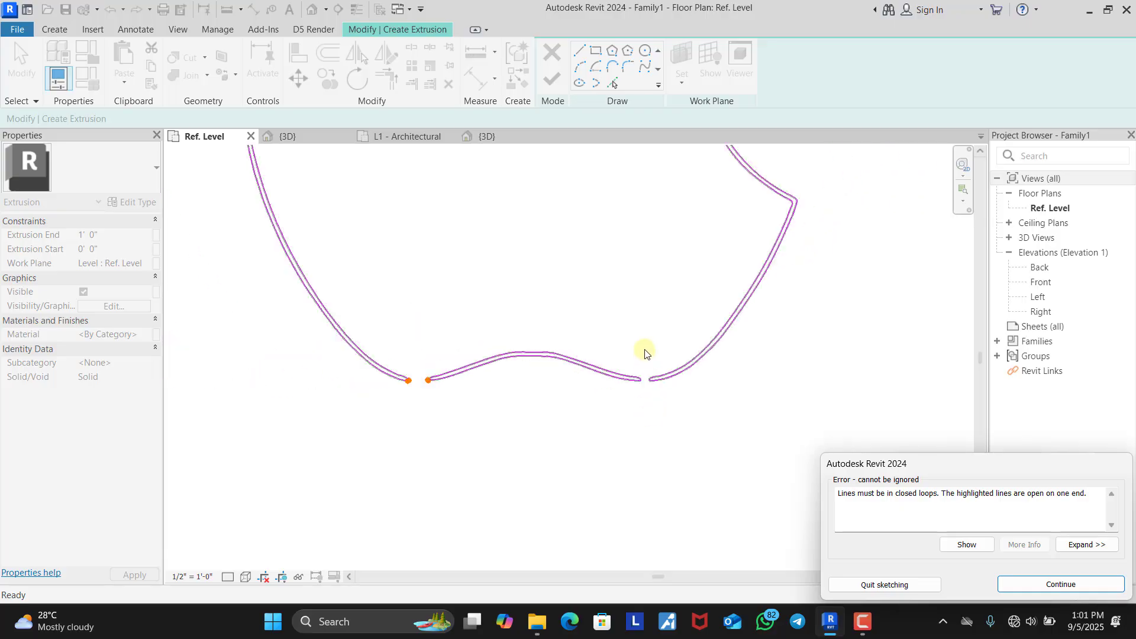
pyautogui.scroll(4, 444, 367)
pyautogui.click(1053, 583)
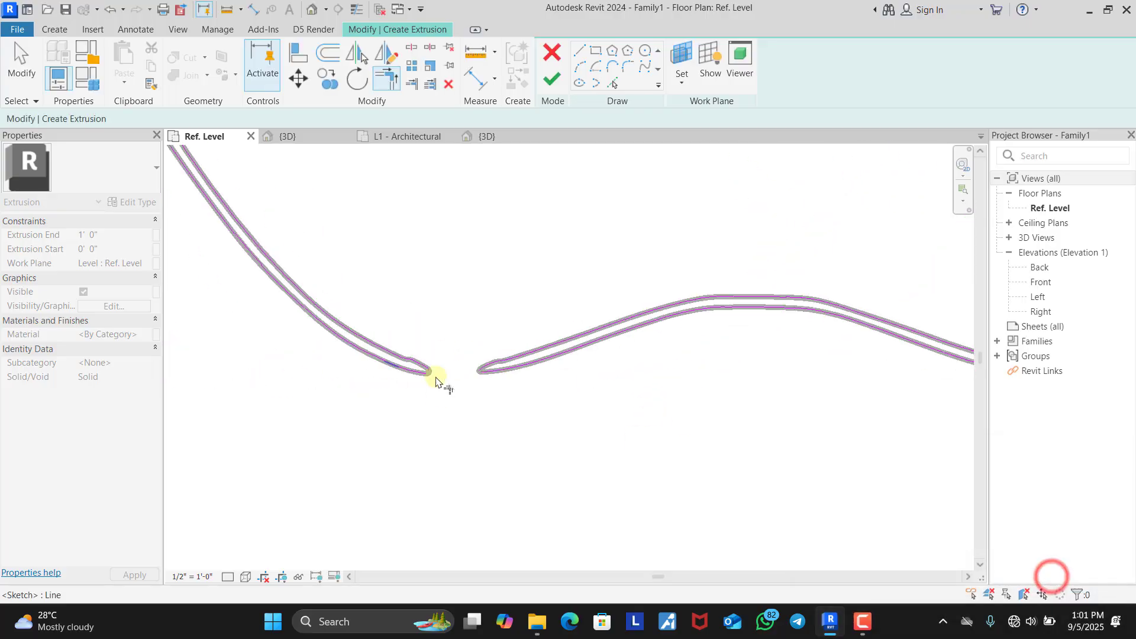
pyautogui.scroll(5, 441, 385)
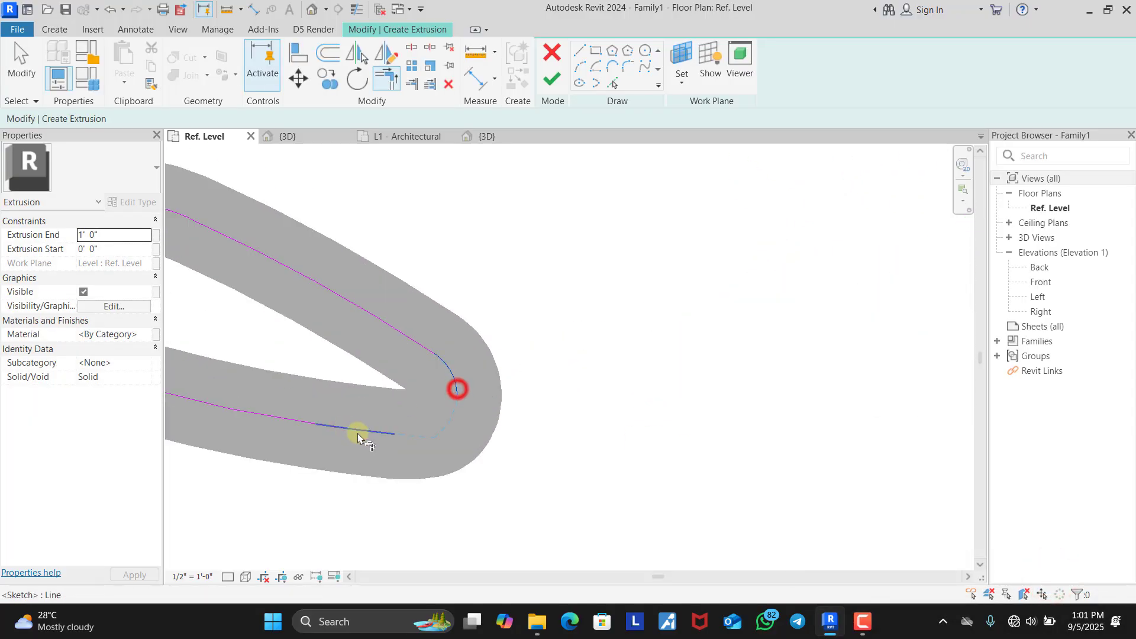
pyautogui.scroll(-5, 379, 435)
pyautogui.press('t')
pyautogui.press('r')
pyautogui.scroll(5, 609, 414)
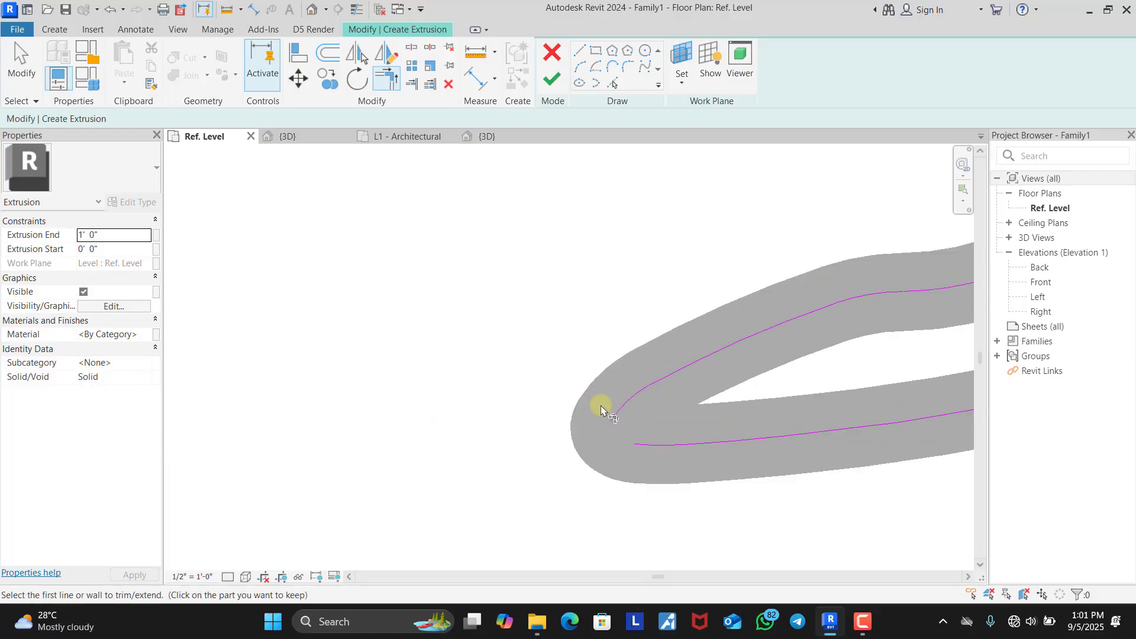
pyautogui.click(619, 410)
pyautogui.click(639, 441)
pyautogui.scroll(-4, 627, 437)
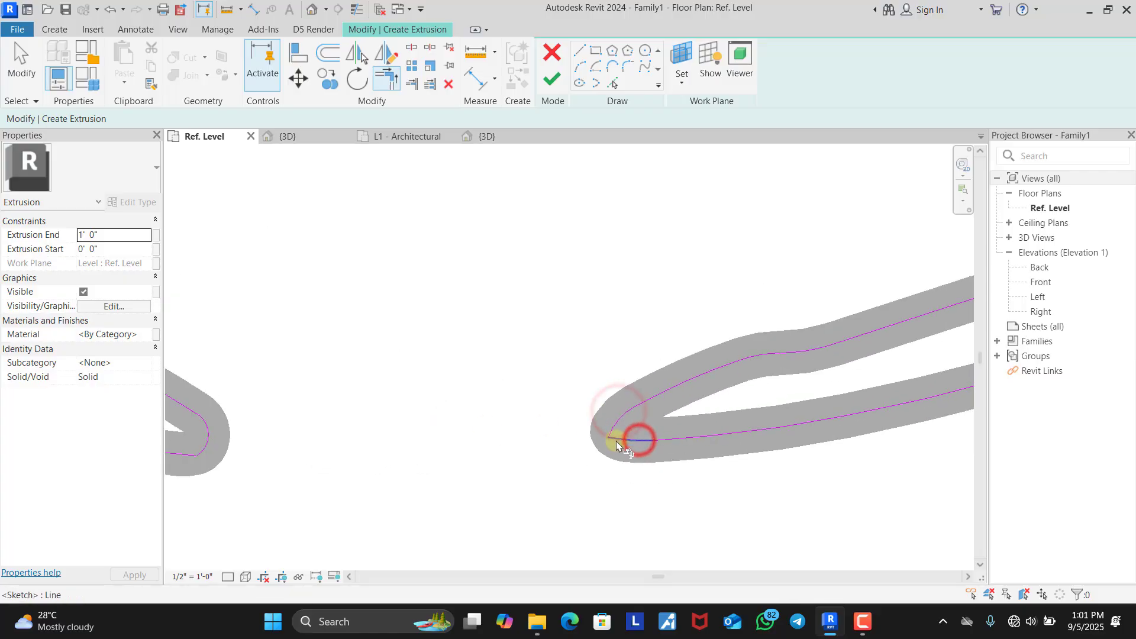
pyautogui.scroll(-2, 529, 345)
# Step: Finish the Apple logo's extrusion sketch and deselect the resulting solid
pyautogui.click(552, 79)
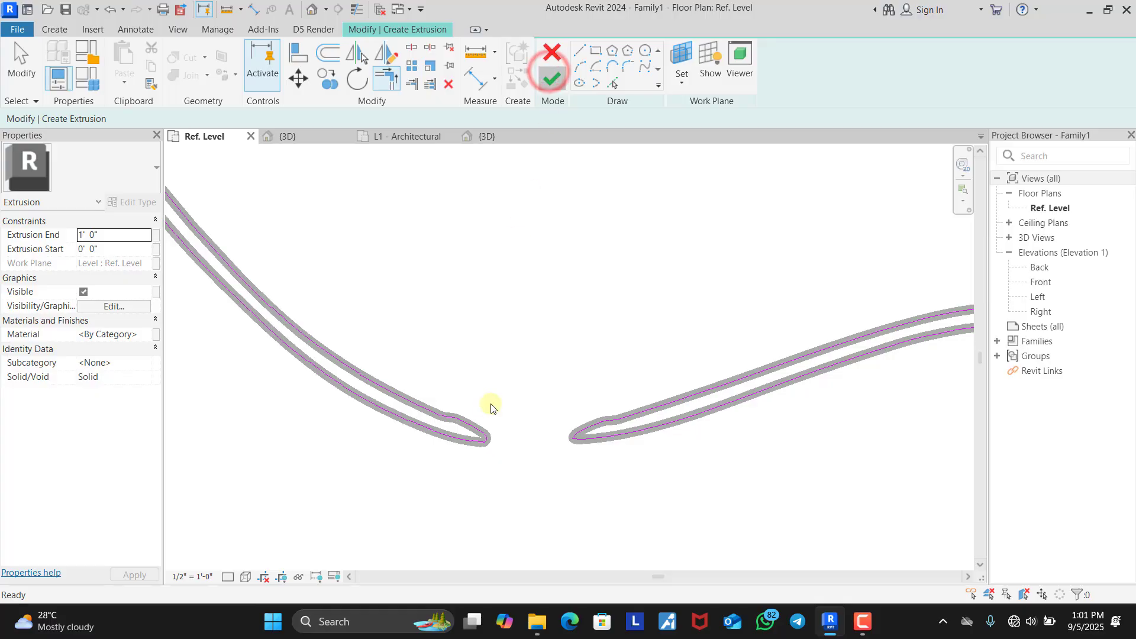
pyautogui.scroll(-5, 486, 402)
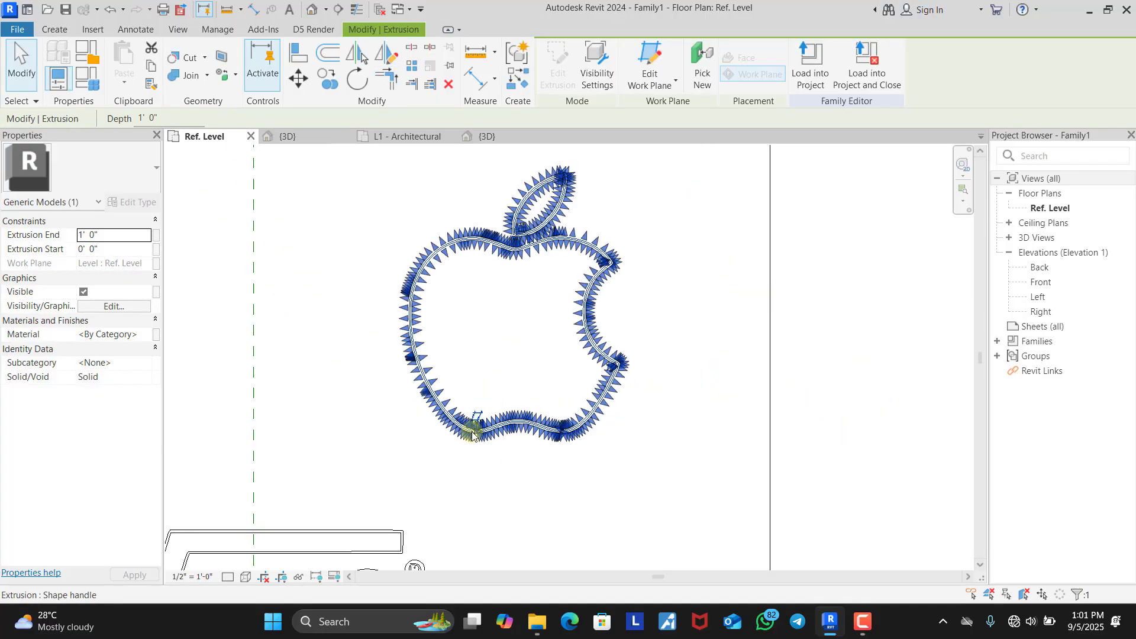
pyautogui.click(643, 314)
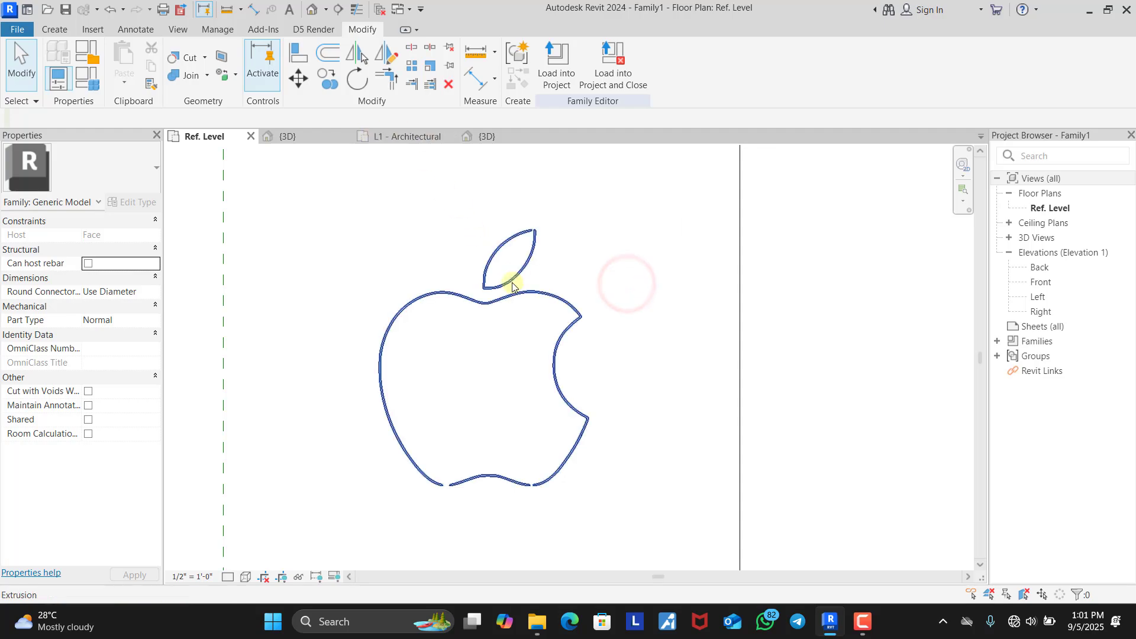
pyautogui.scroll(-3, 514, 259)
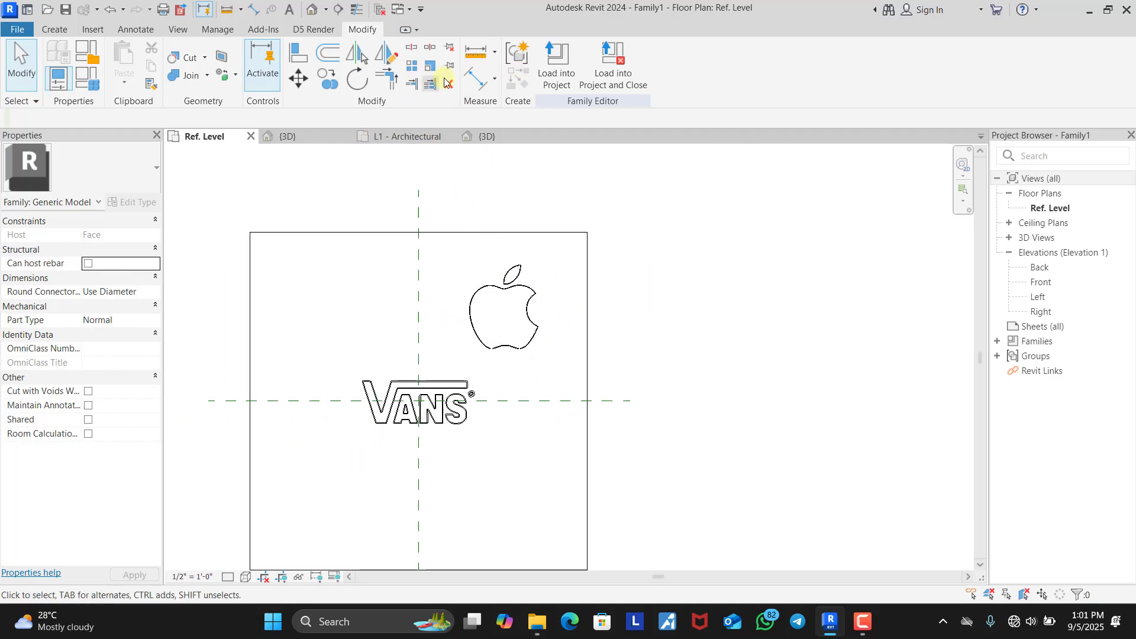
# Step: Load Family1 into the project, overwriting the existing version and its parameter values, and view the placed logos in the project's 3D view
pyautogui.click(555, 69)
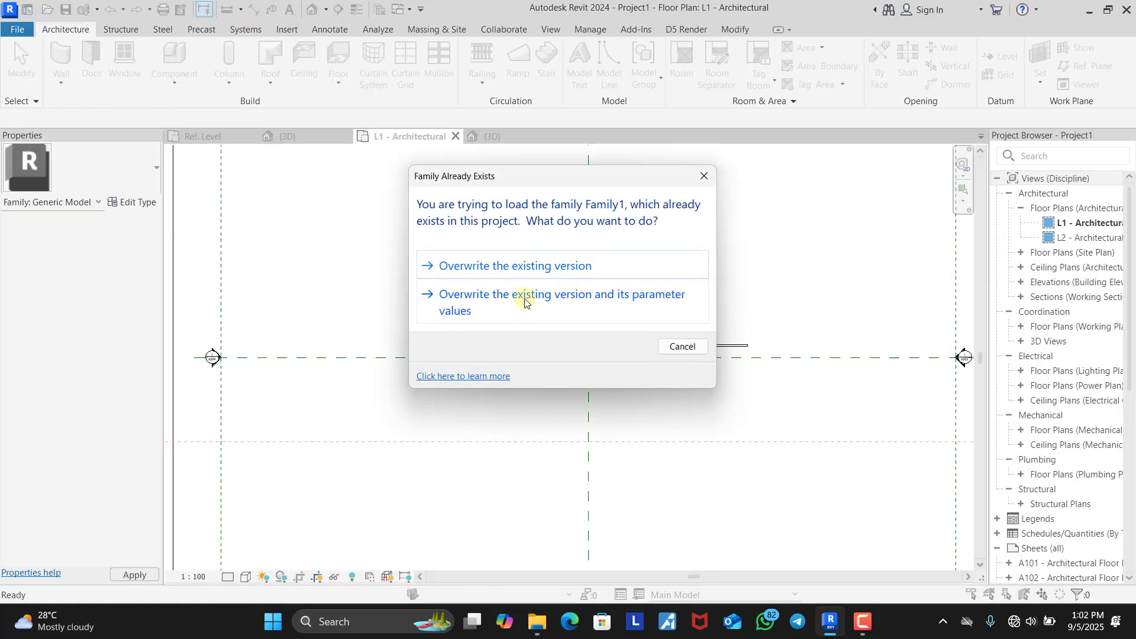
pyautogui.click(525, 302)
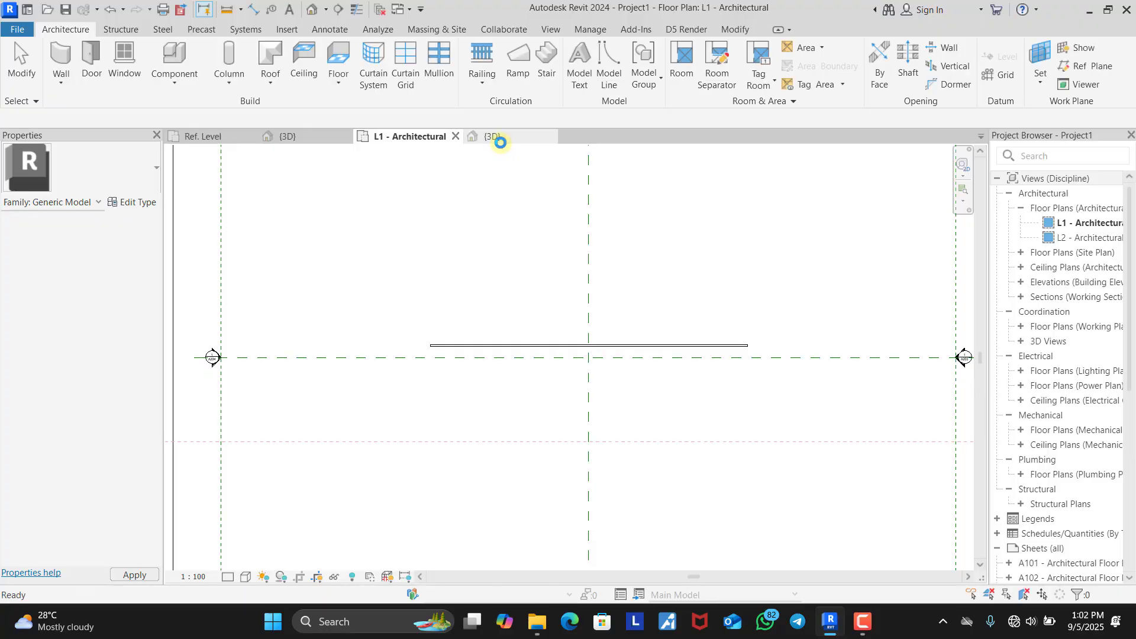
pyautogui.click(493, 136)
pyautogui.scroll(5, 556, 399)
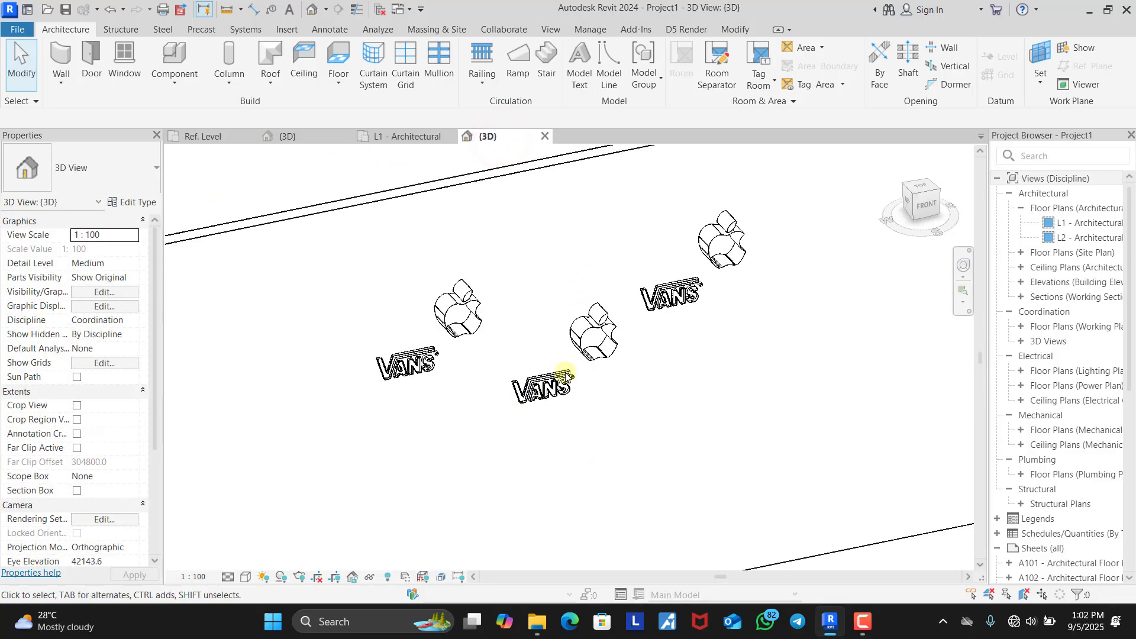
# Step: In the family's 3D view, reduce the Apple extrusion's depth to about 1 73/128", level with the top of the Vans logo
pyautogui.scroll(2, 577, 332)
pyautogui.scroll(-6, 633, 231)
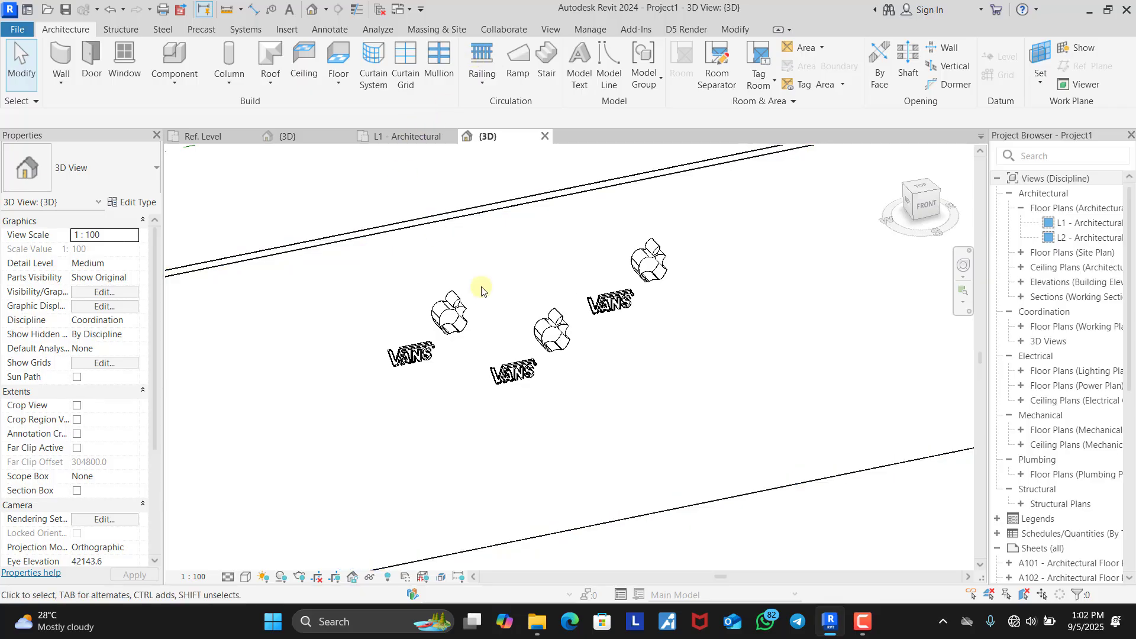
pyautogui.scroll(3, 436, 322)
pyautogui.scroll(2, 436, 323)
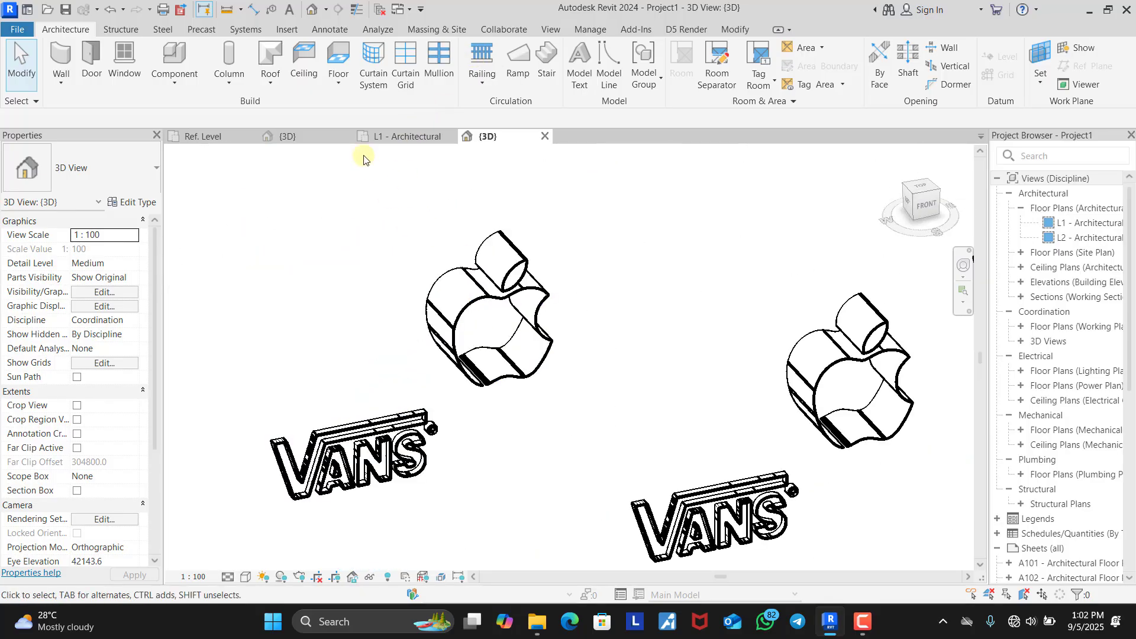
pyautogui.click(291, 138)
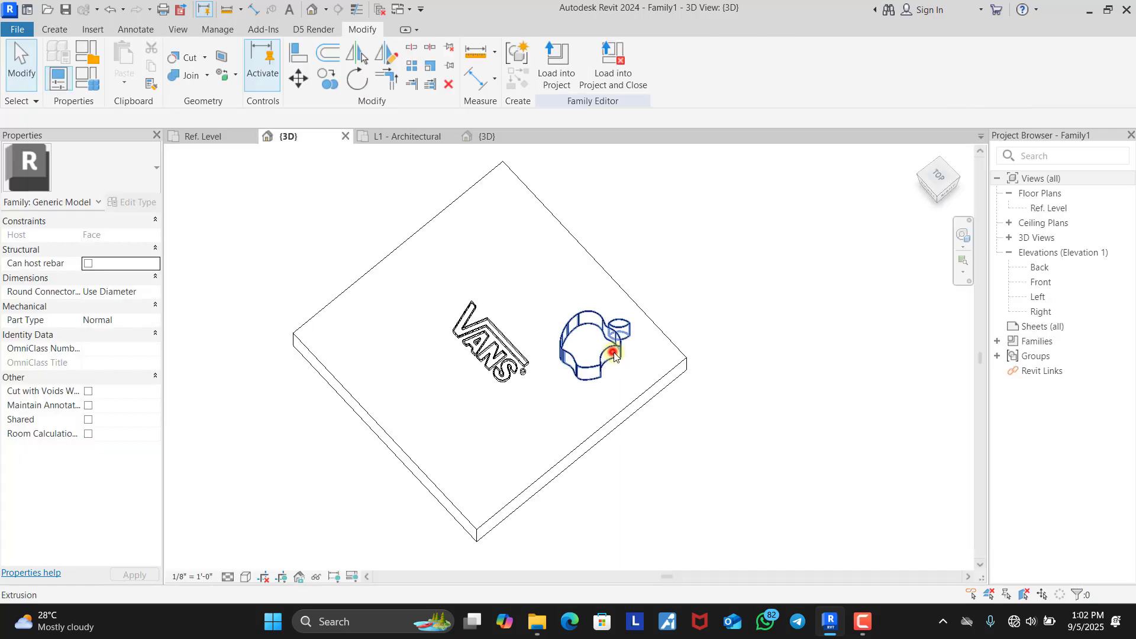
pyautogui.click(617, 349)
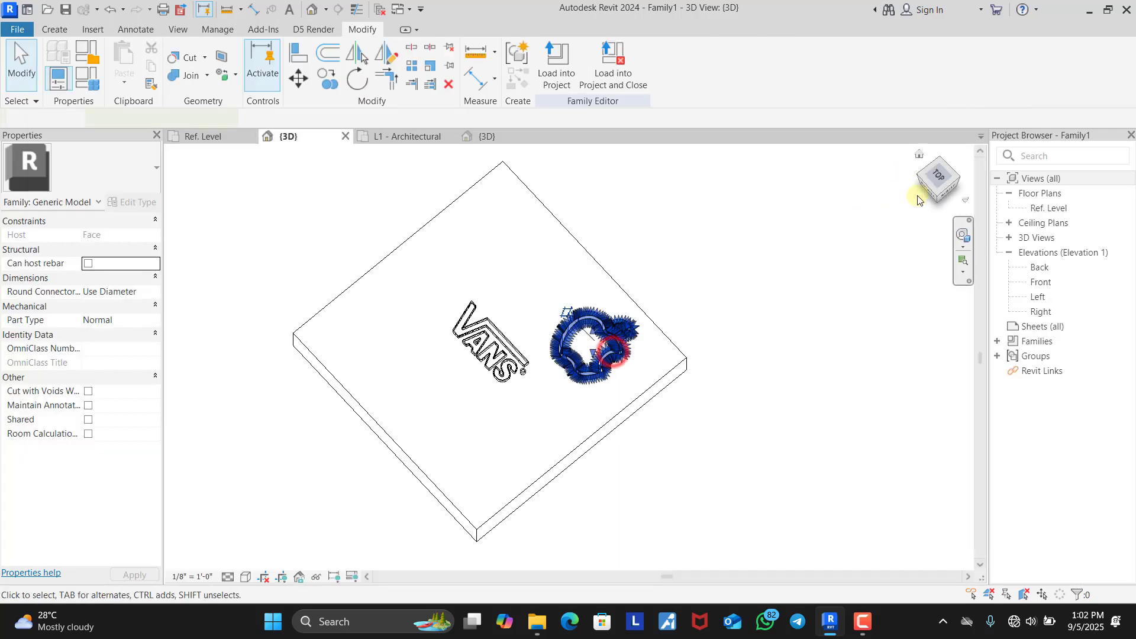
pyautogui.click(928, 196)
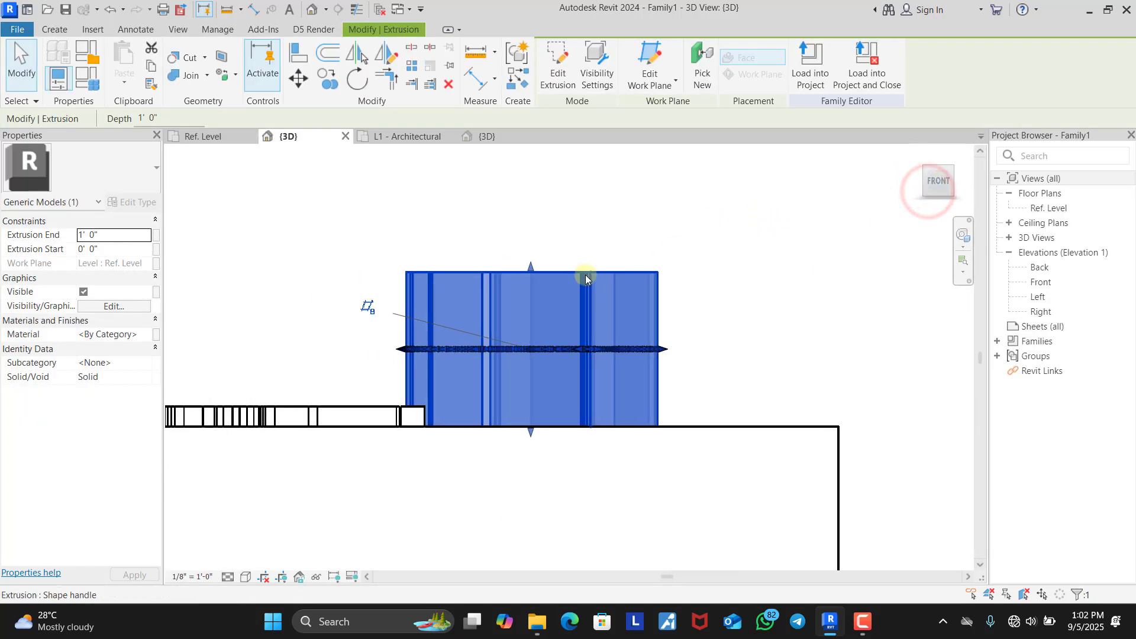
pyautogui.moveTo(572, 278); pyautogui.dragTo(548, 409)
pyautogui.click(599, 244)
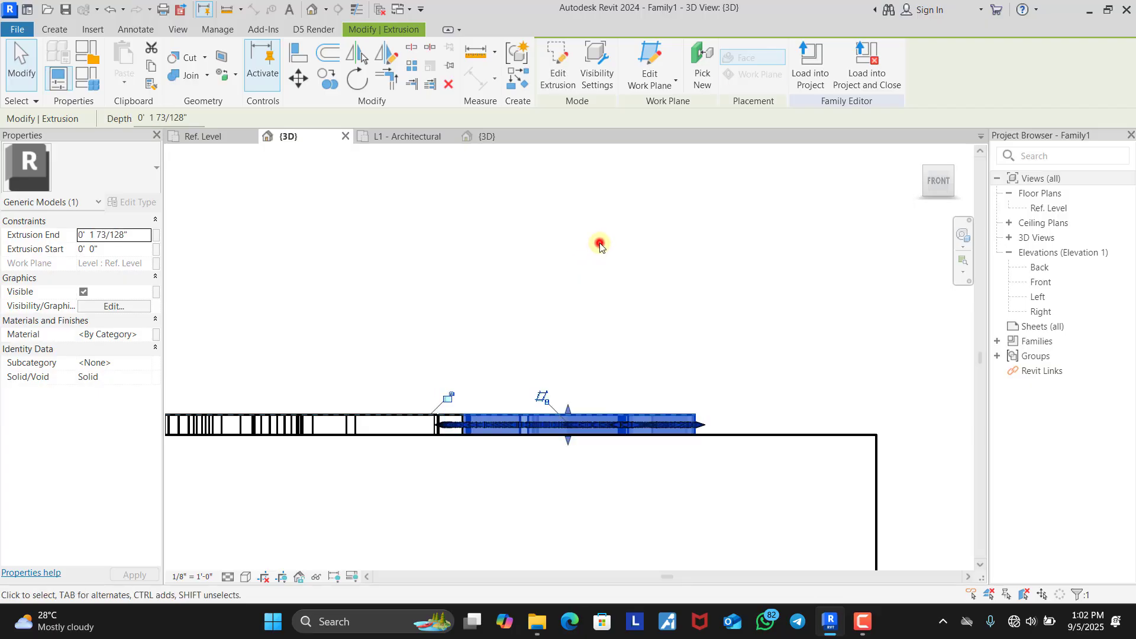
# Step: Reload the edited Family1 into the project, overwriting the existing version and its parameter values, and return to the project's 3D view
pyautogui.click(571, 84)
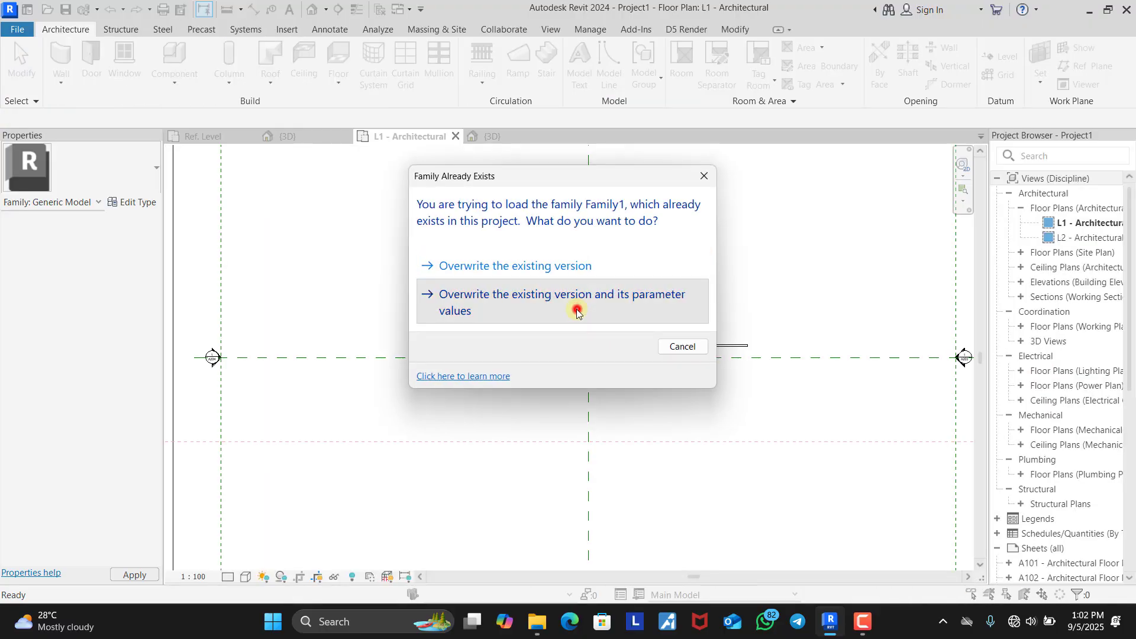
pyautogui.click(577, 309)
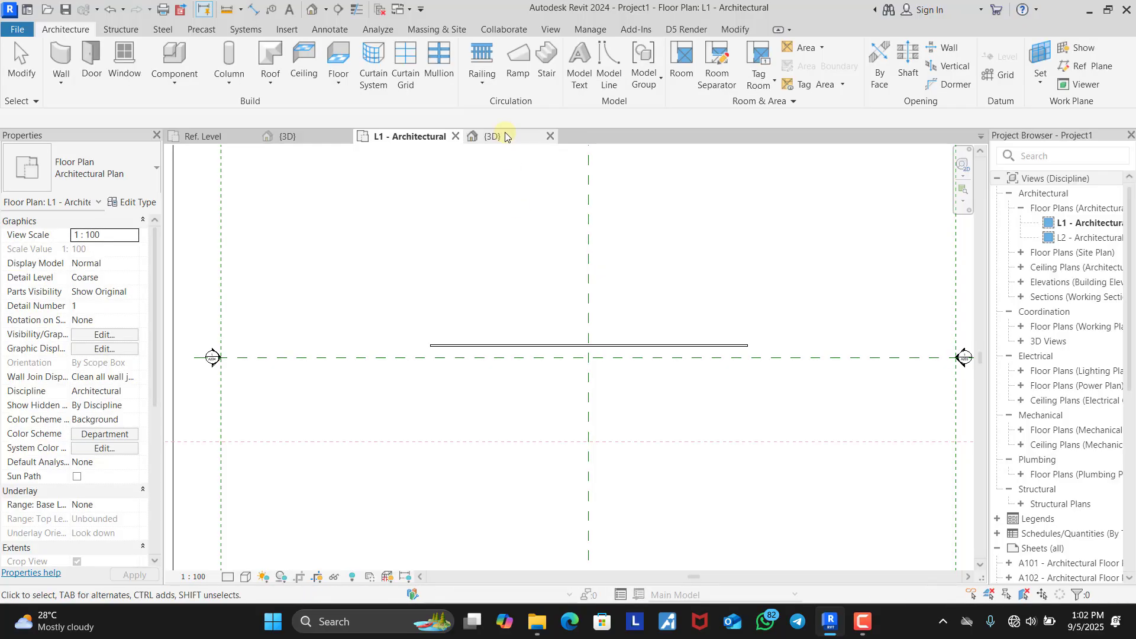
pyautogui.click(506, 136)
pyautogui.scroll(-3, 533, 287)
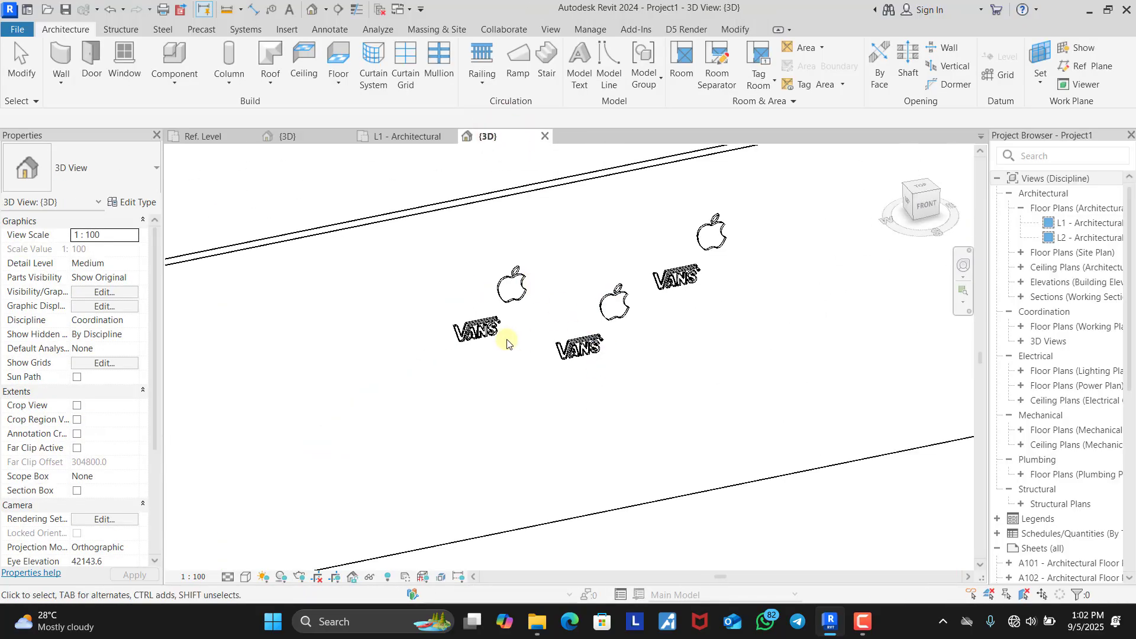
# Step: Examine the placed Apple and Vans logos on the project wall up close and from a distance
pyautogui.scroll(3, 546, 240)
pyautogui.scroll(-4, 450, 332)
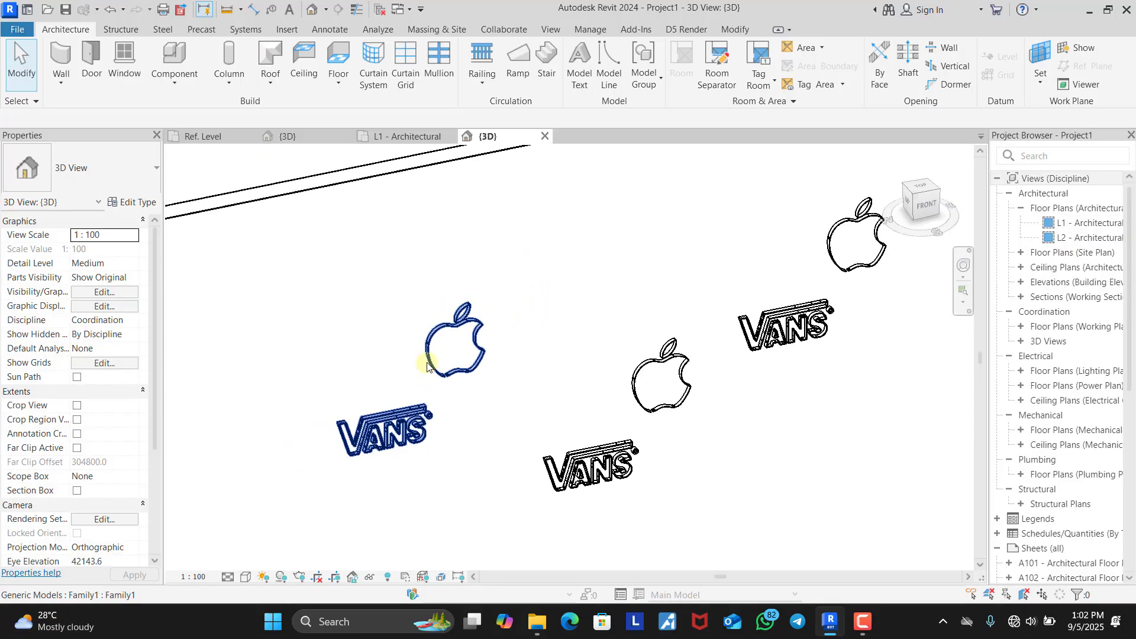
pyautogui.scroll(3, 426, 361)
pyautogui.scroll(3, 469, 316)
pyautogui.scroll(-4, 551, 254)
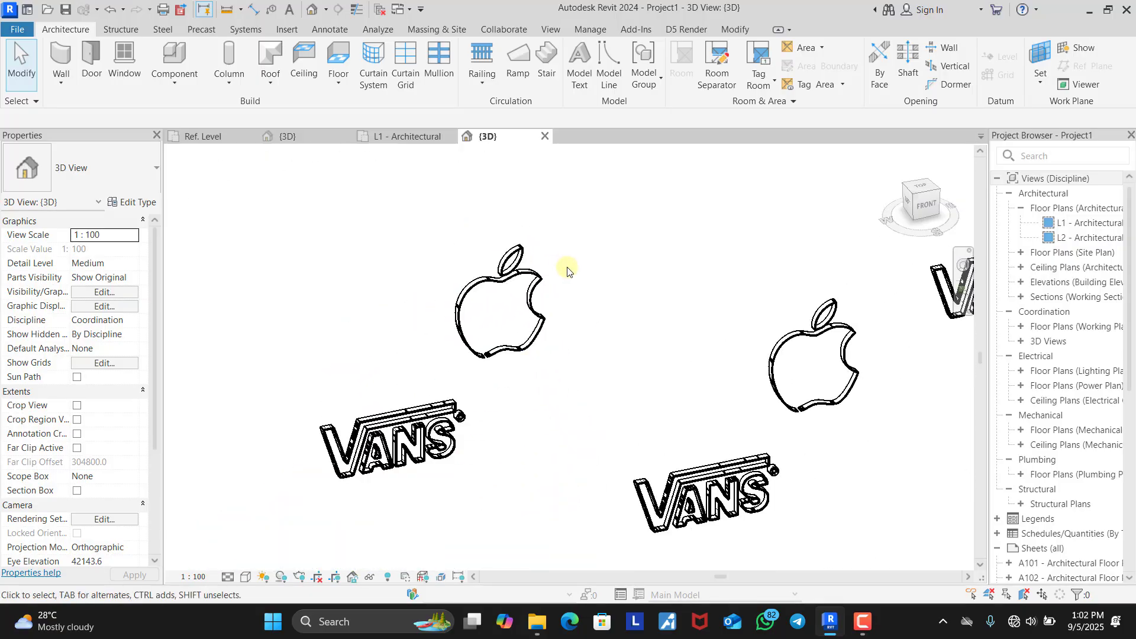
pyautogui.scroll(-2, 482, 314)
pyautogui.scroll(4, 532, 254)
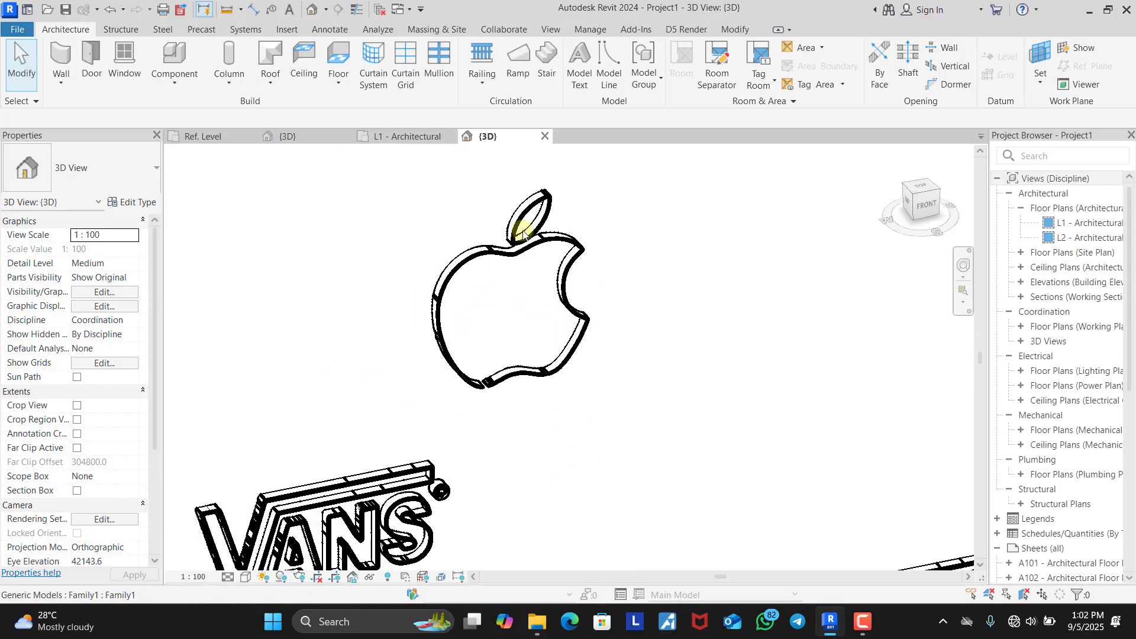
pyautogui.scroll(-4, 546, 240)
pyautogui.scroll(4, 467, 361)
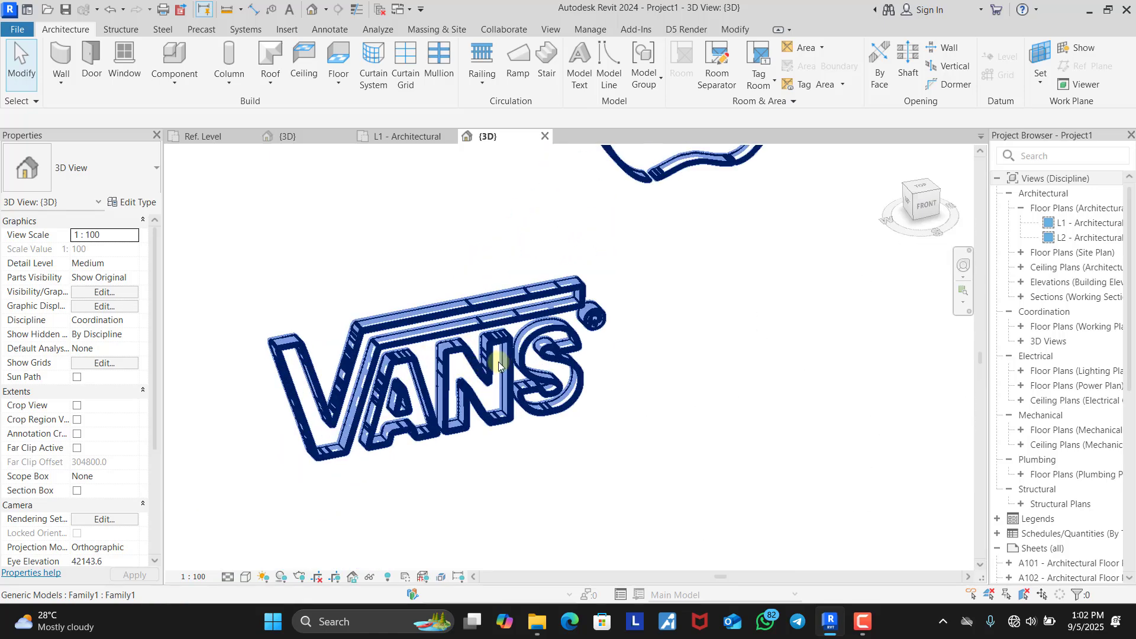
pyautogui.scroll(-1, 391, 379)
pyautogui.scroll(-3, 390, 378)
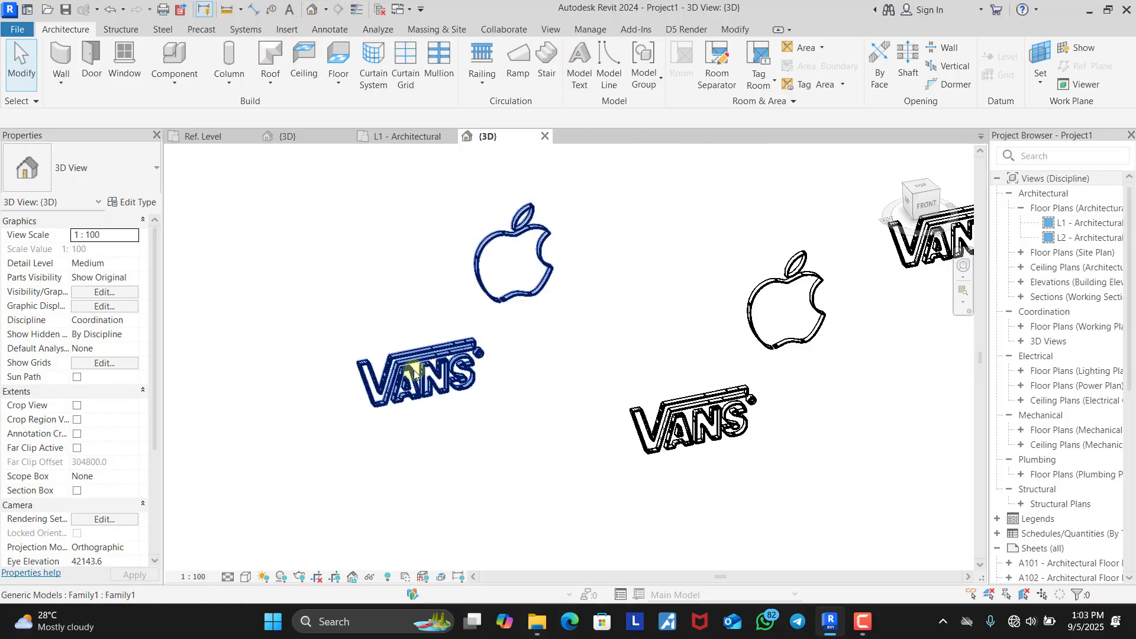
pyautogui.scroll(4, 455, 385)
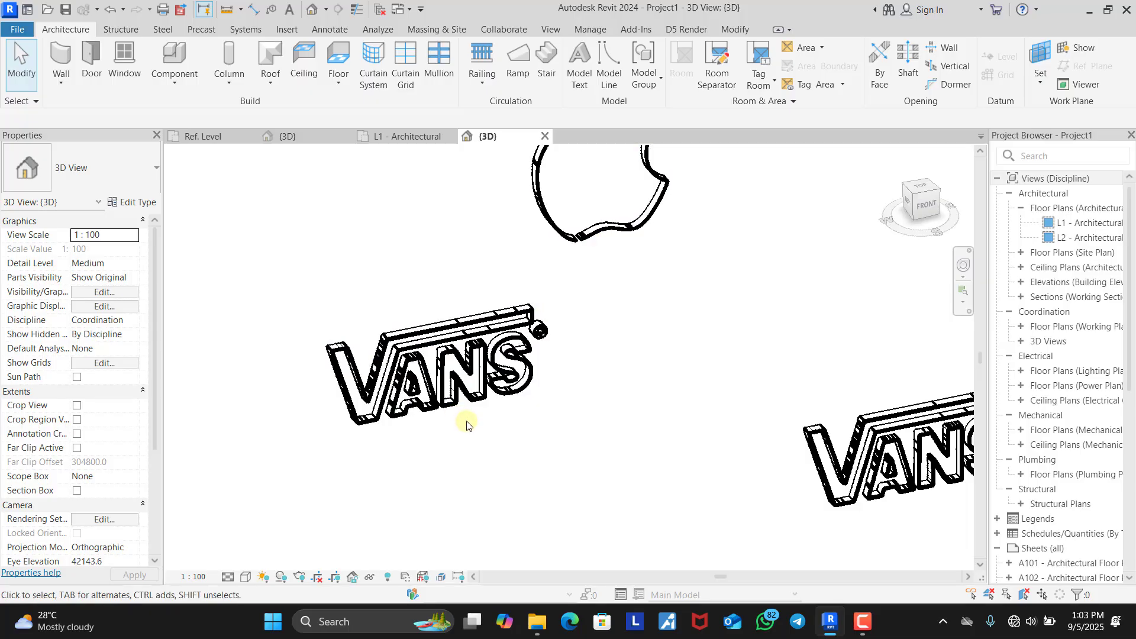
pyautogui.scroll(-5, 461, 423)
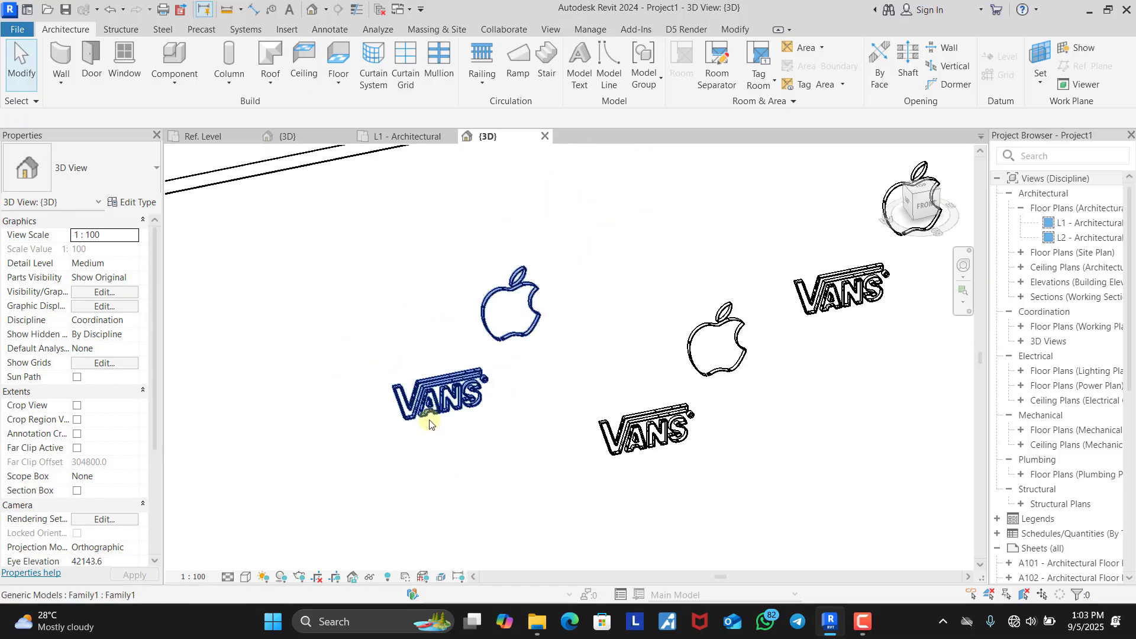
pyautogui.scroll(-3, 431, 426)
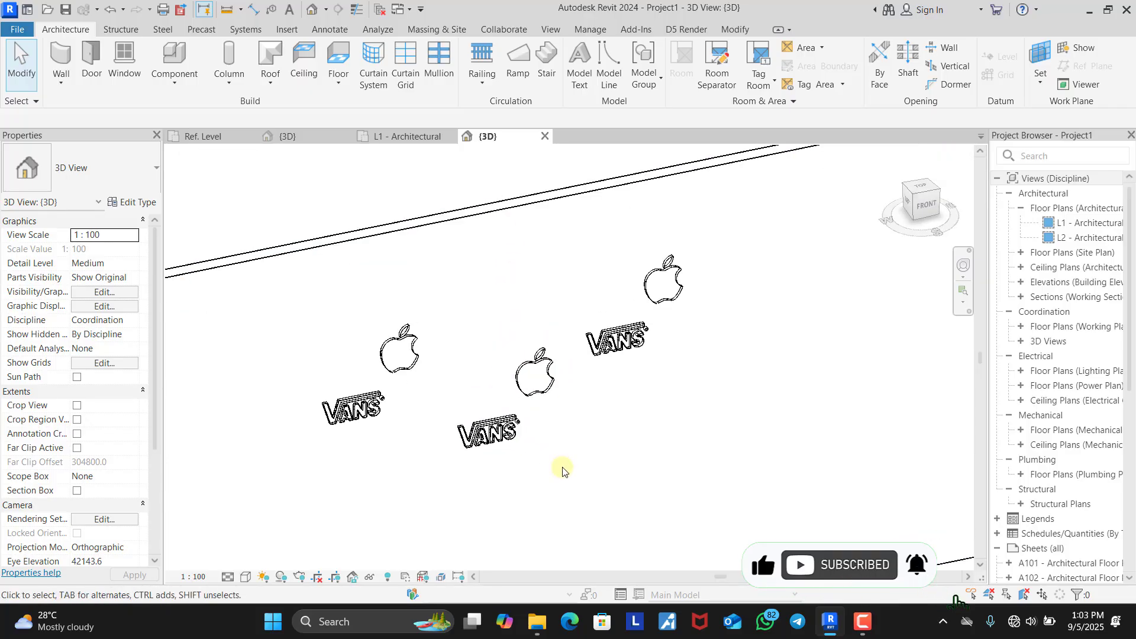
pyautogui.scroll(4, 559, 464)
pyautogui.scroll(-6, 619, 390)
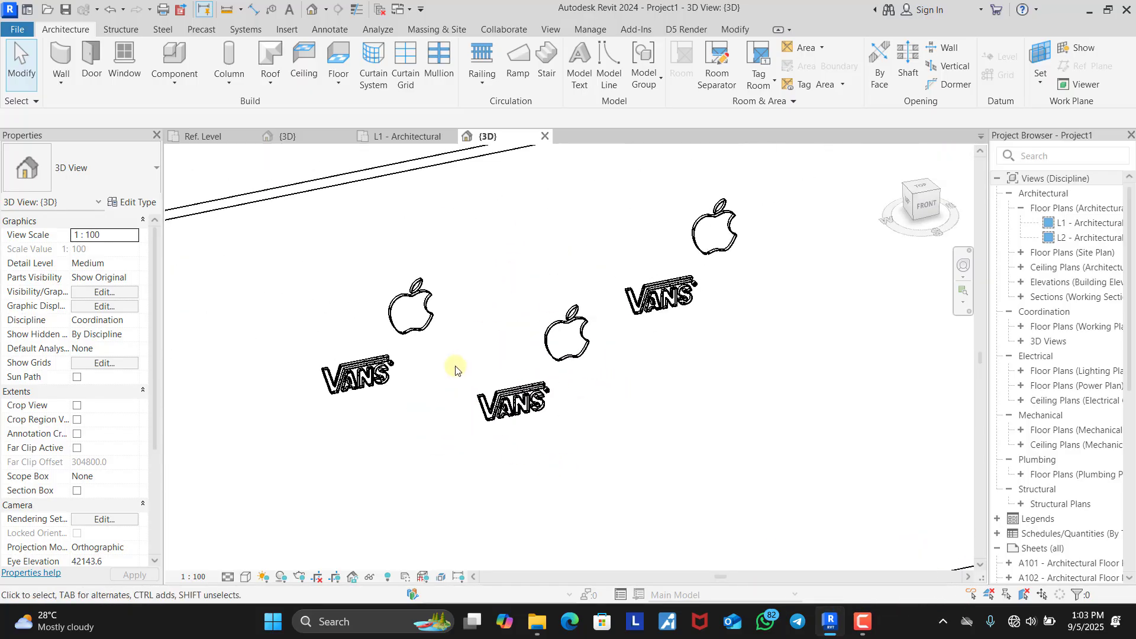